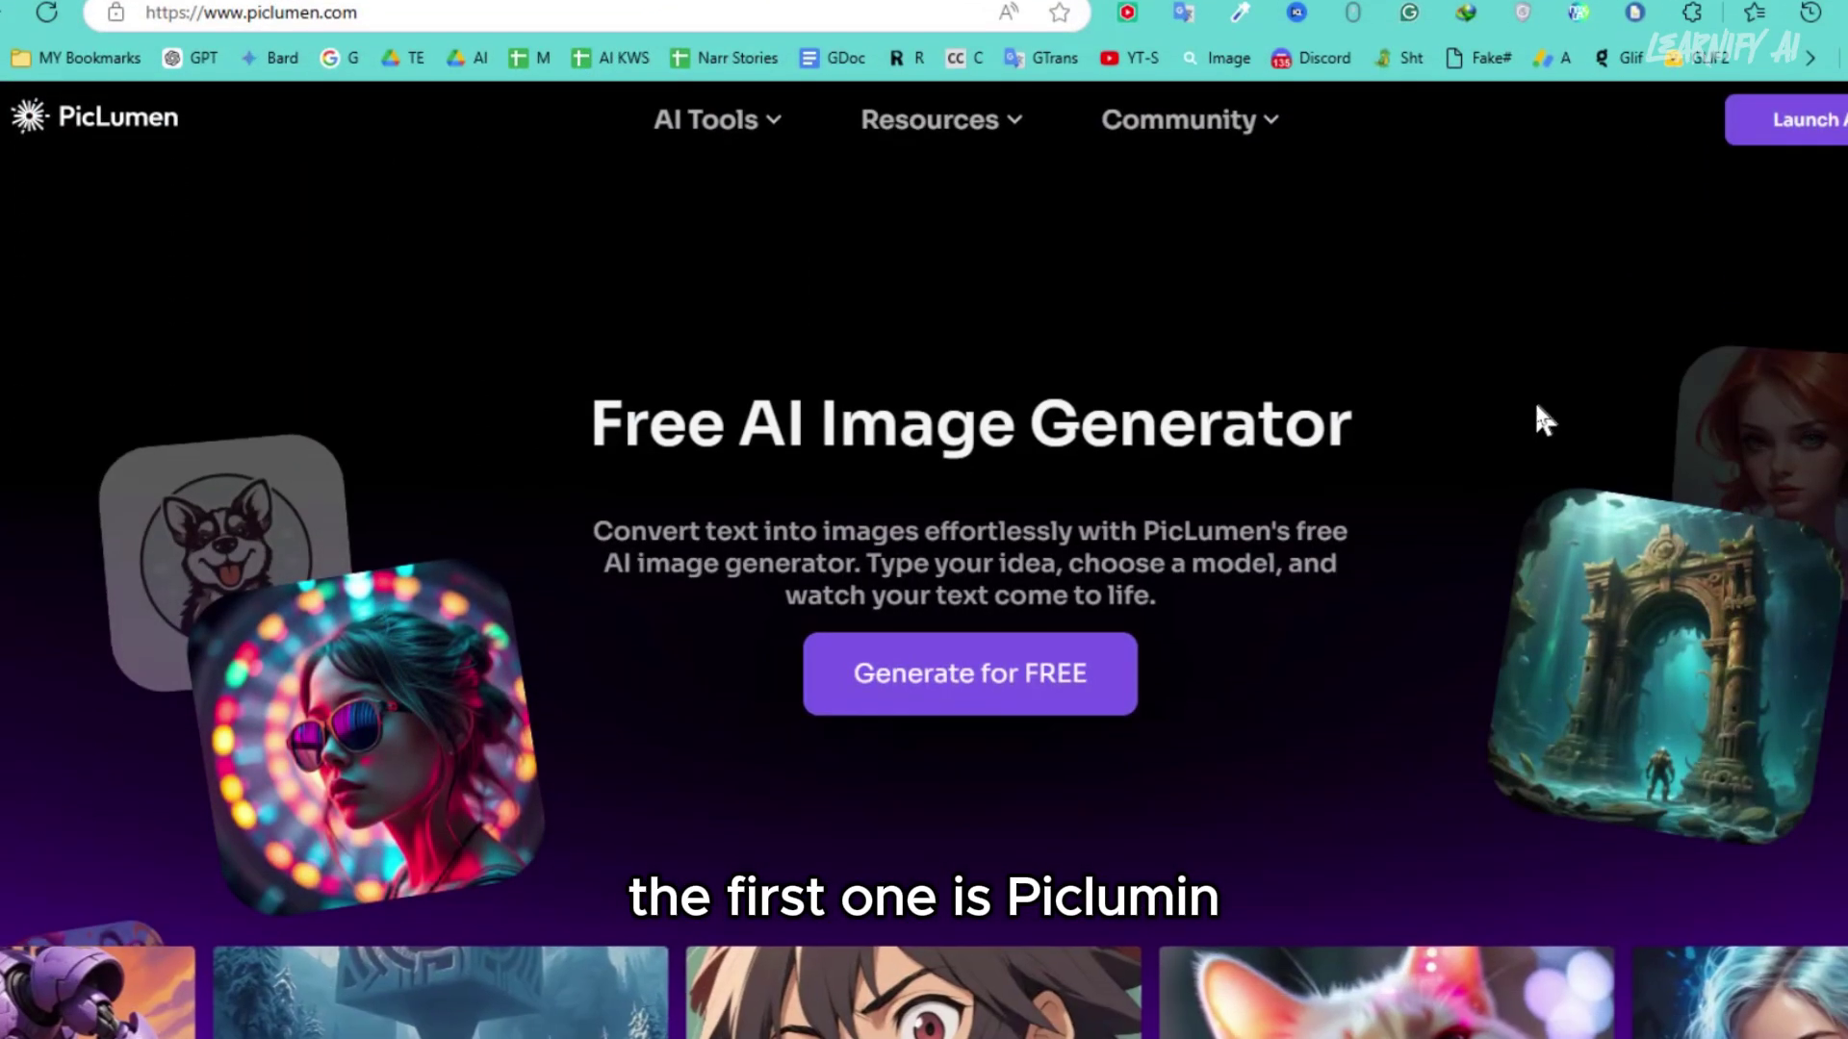
Scroll down the PicLumen homepage to see its sample generated images
{"action": "scroll", "coordinate": [924, 519], "scroll_direction": "down", "scroll_amount": 5}
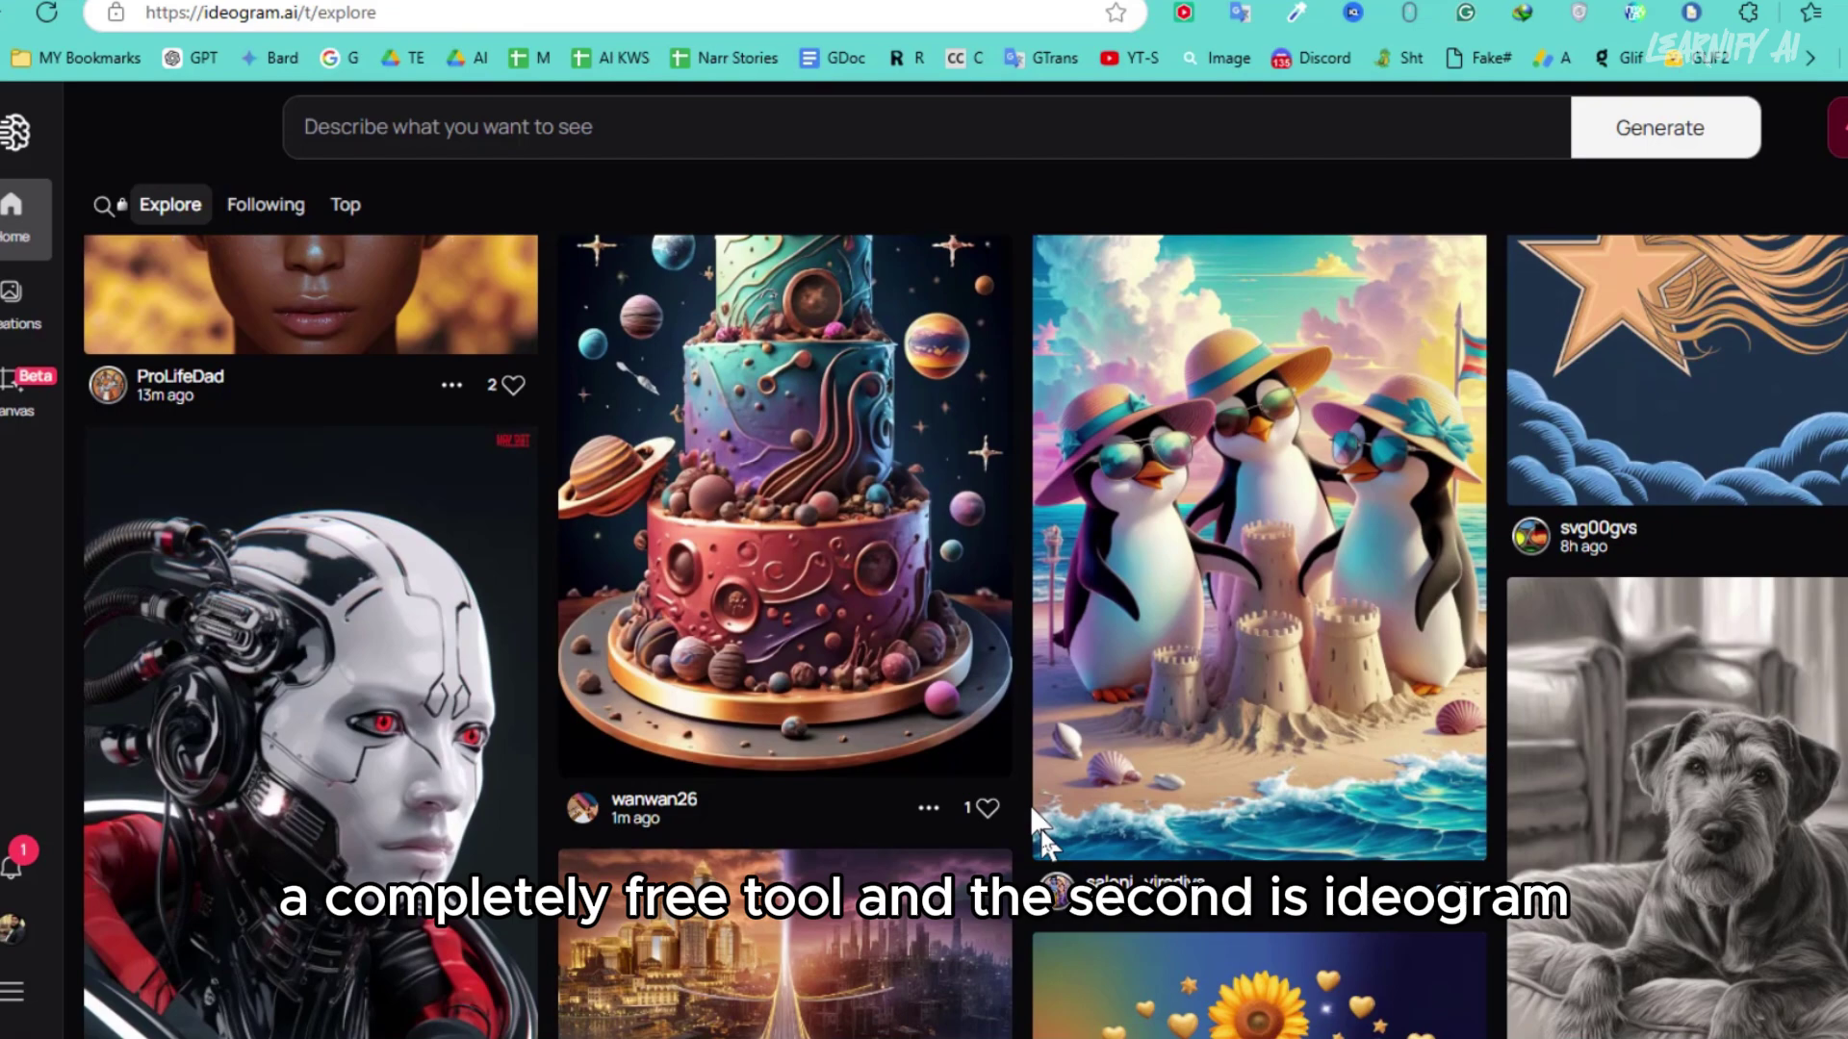
Scroll through Ideogram's Explore feed of community-generated images
{"action": "scroll", "coordinate": [1039, 827], "scroll_direction": "down", "scroll_amount": 5}
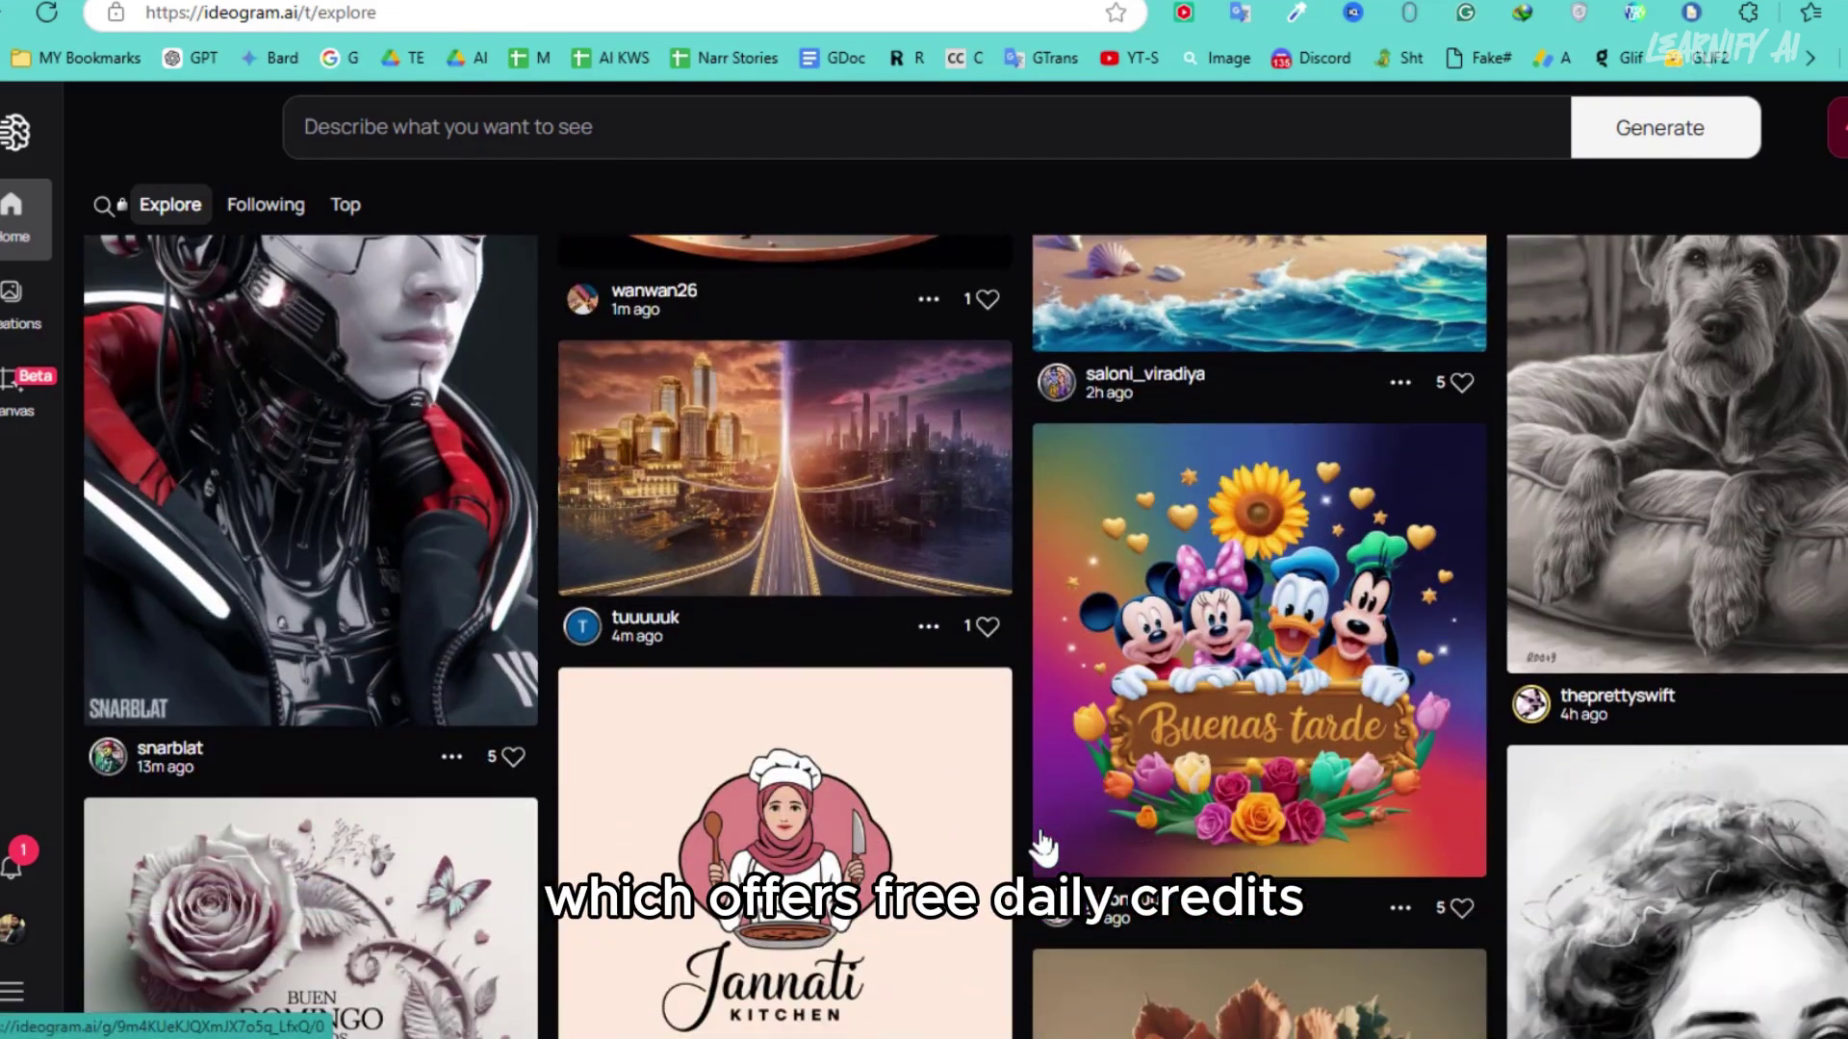
{"action": "scroll", "coordinate": [1044, 849], "scroll_direction": "down", "scroll_amount": 9}
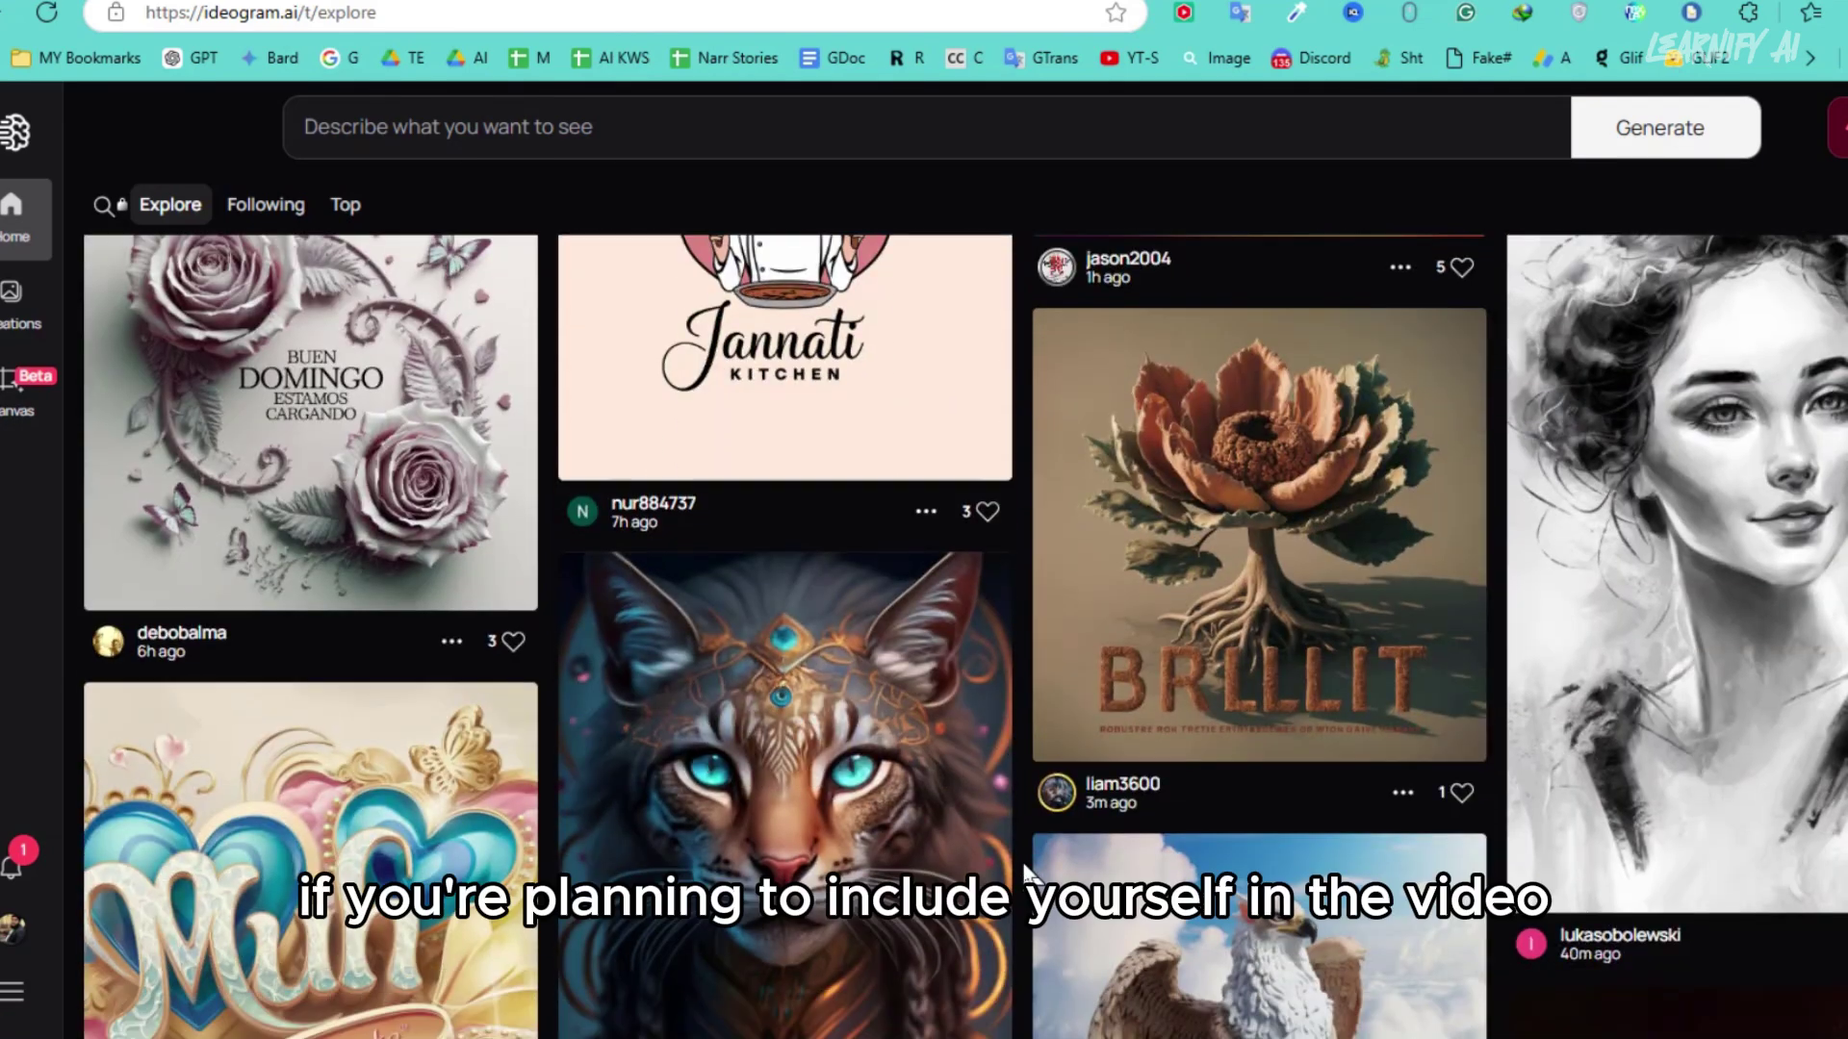
{"action": "scroll", "coordinate": [1025, 871], "scroll_direction": "down", "scroll_amount": 10}
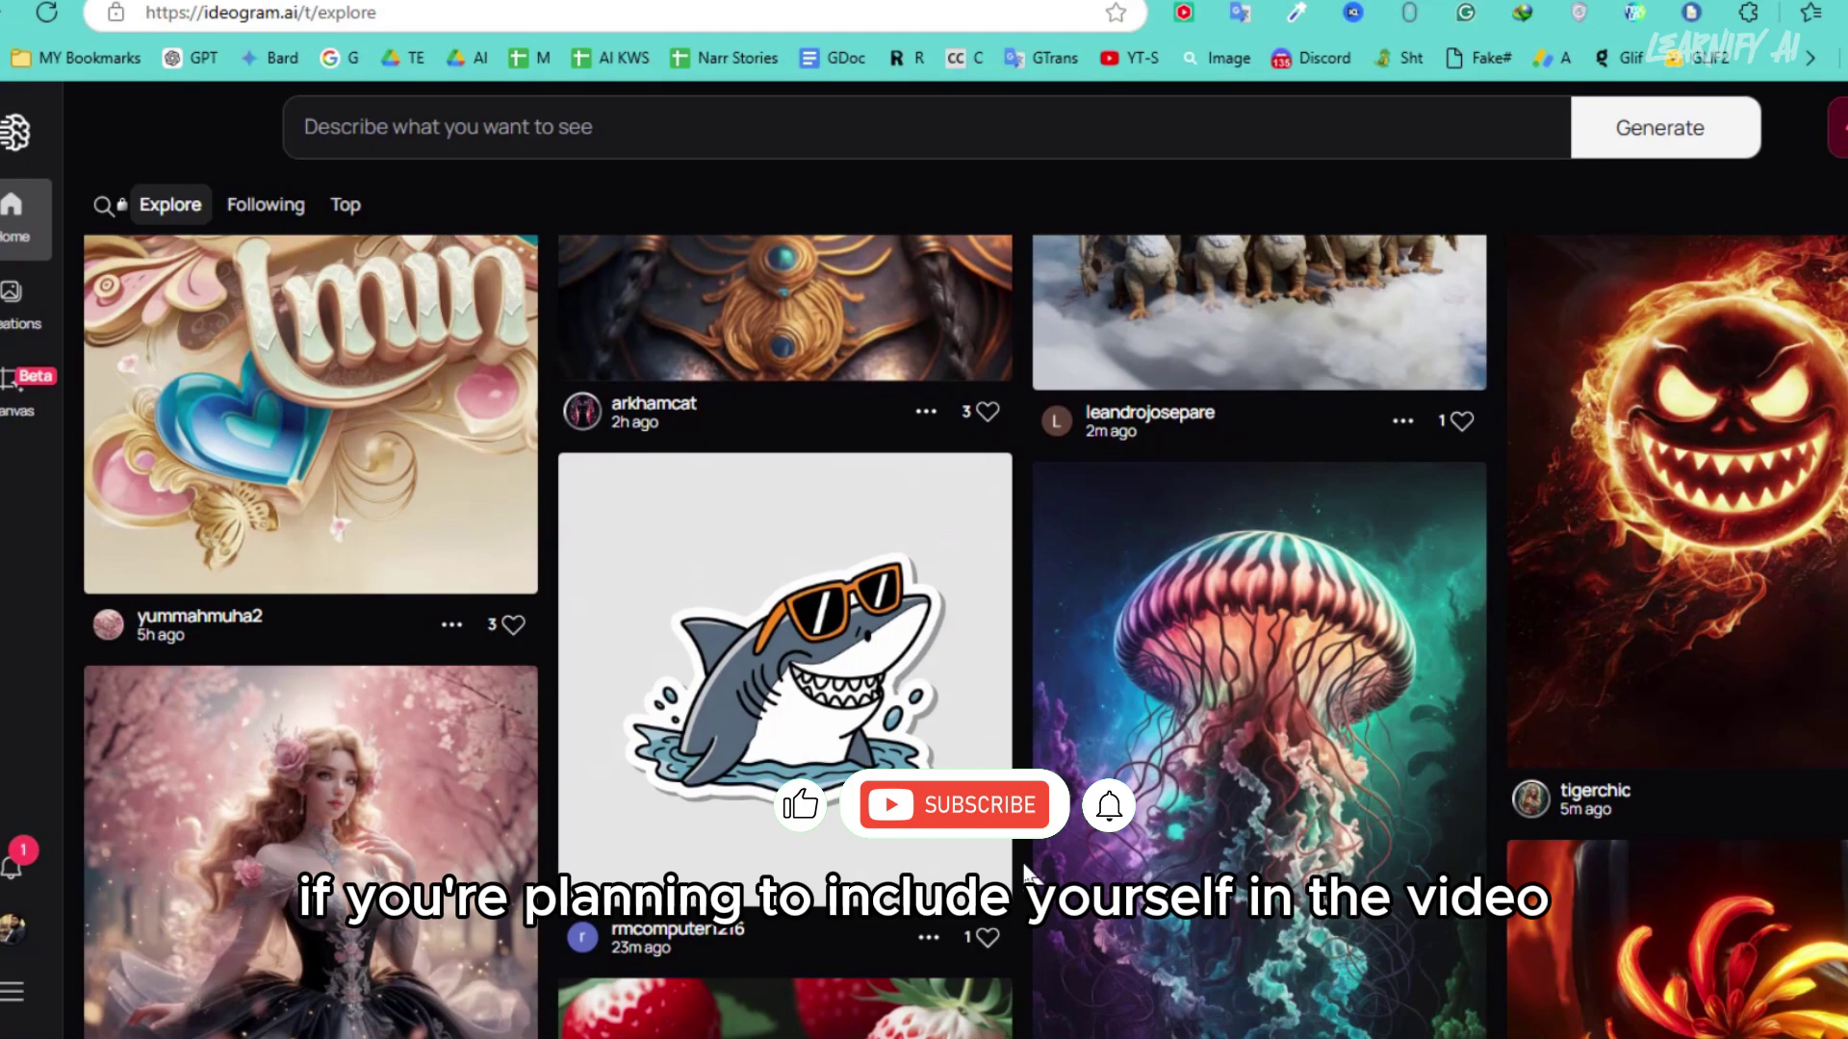
{"action": "scroll", "coordinate": [1025, 876], "scroll_direction": "down", "scroll_amount": 6}
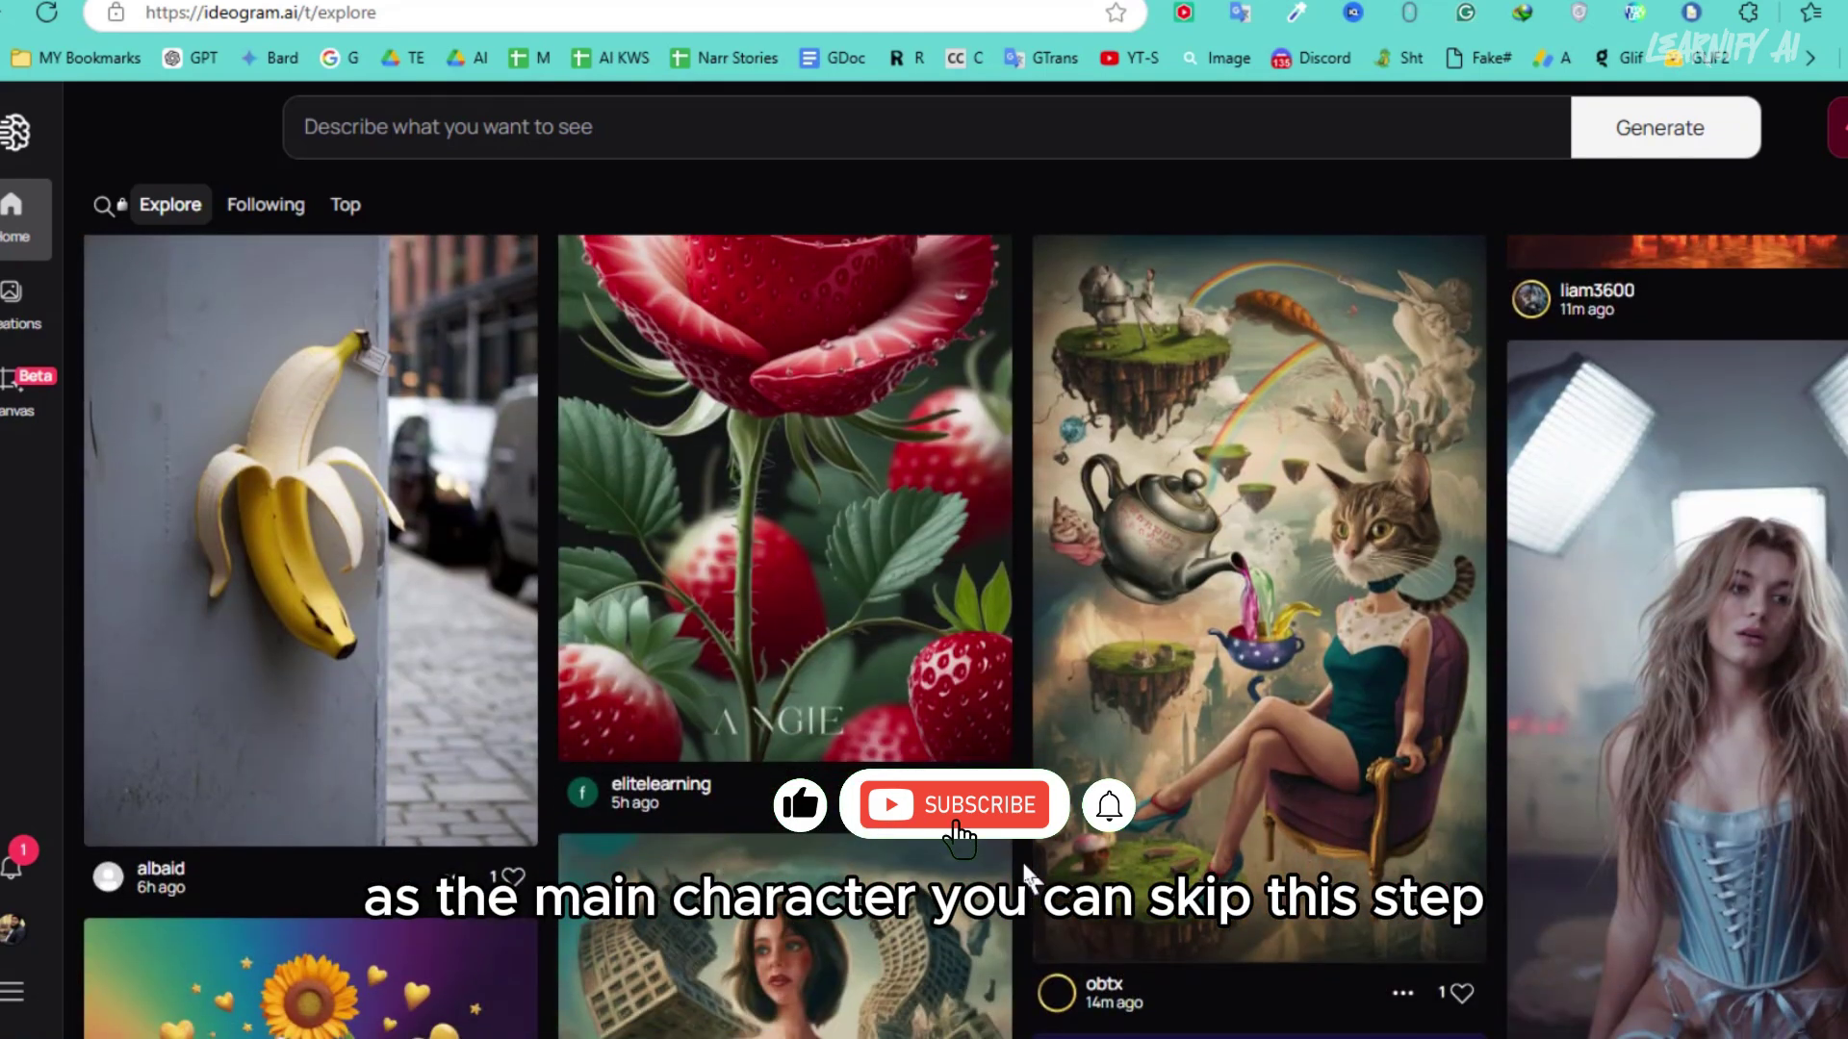
{"action": "scroll", "coordinate": [1025, 874], "scroll_direction": "down", "scroll_amount": 12}
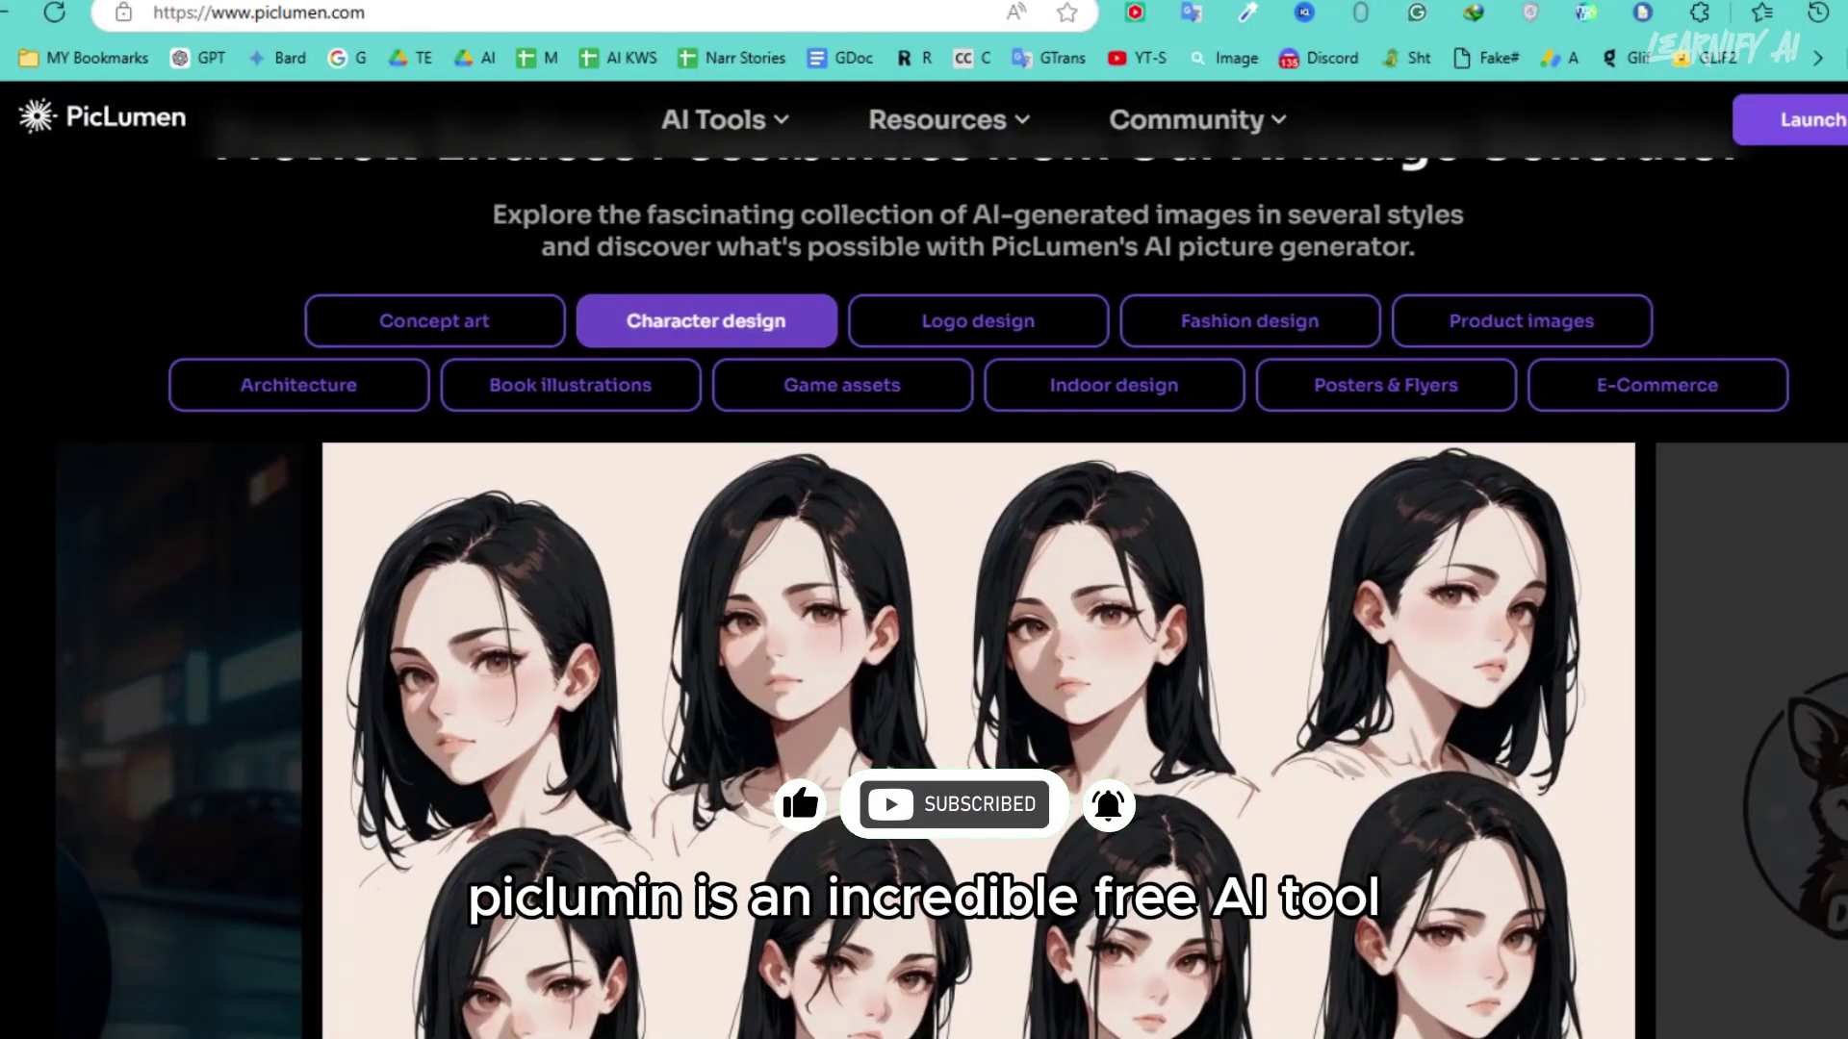
{"action": "scroll", "coordinate": [923, 558], "scroll_direction": "down", "scroll_amount": 5}
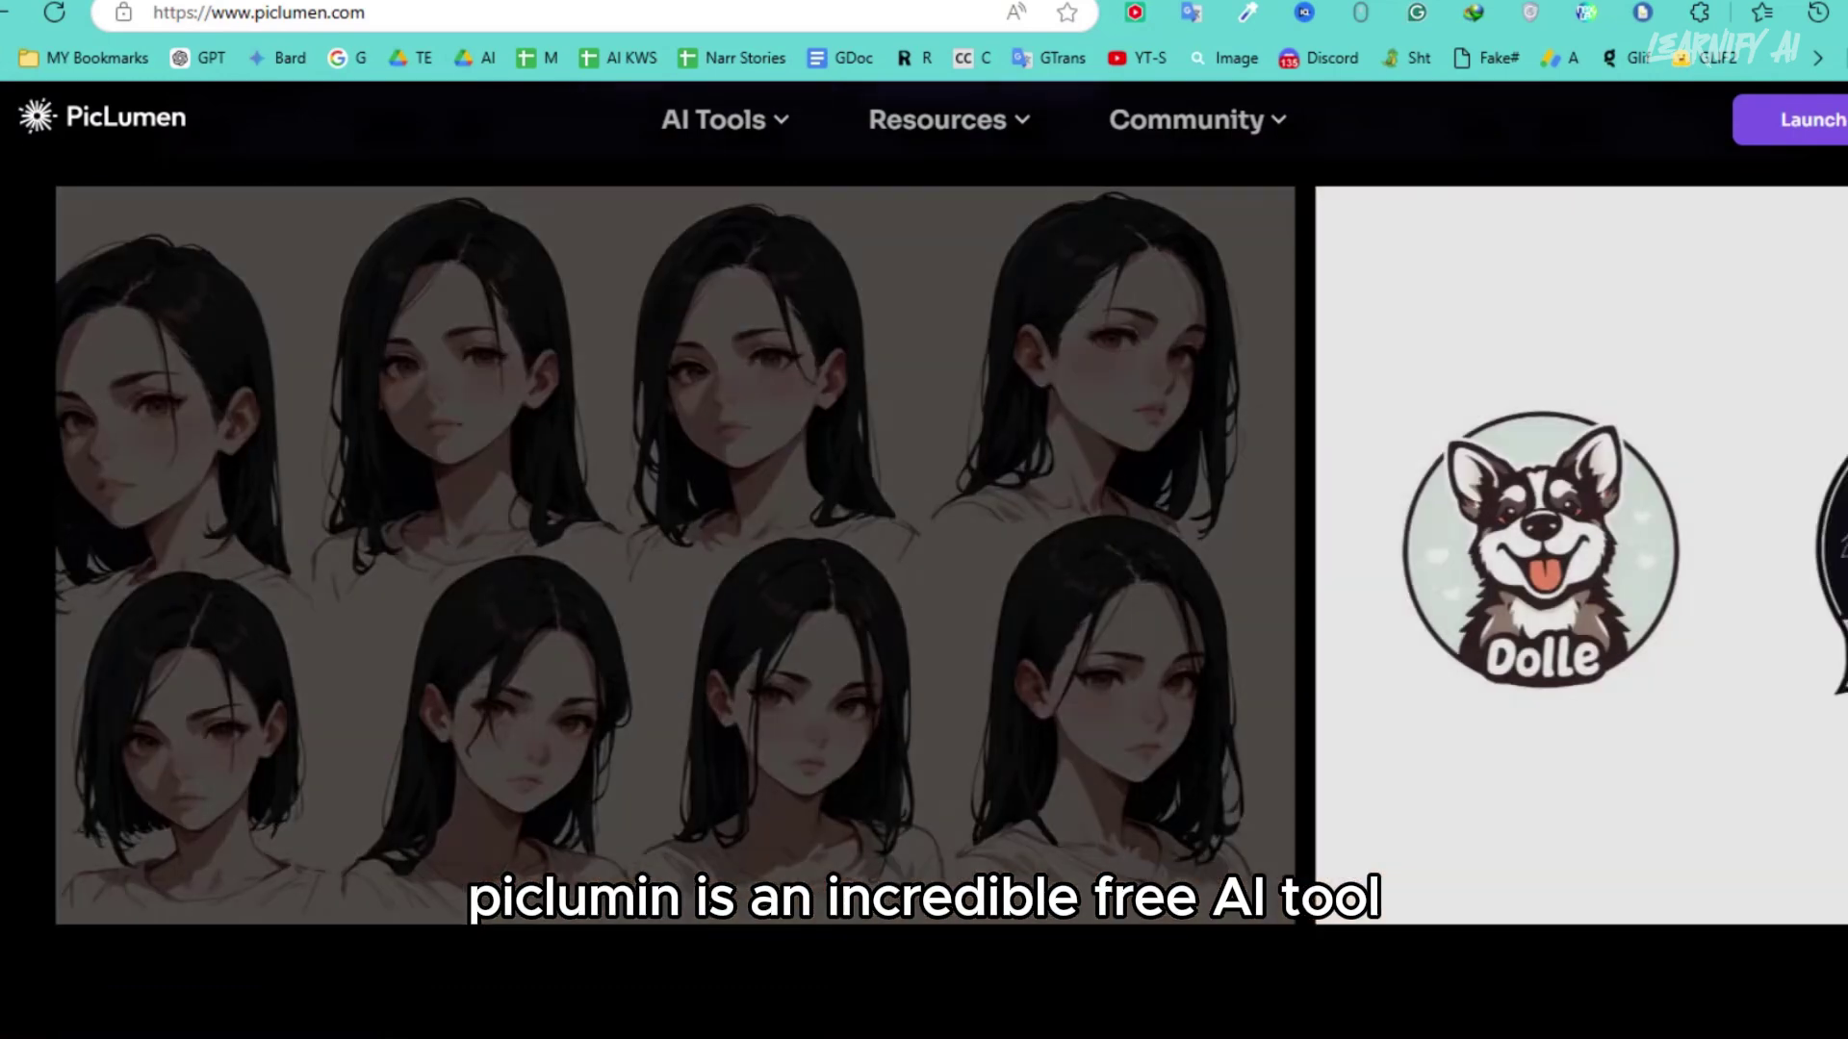
{"action": "scroll", "coordinate": [924, 558], "scroll_direction": "down", "scroll_amount": 9}
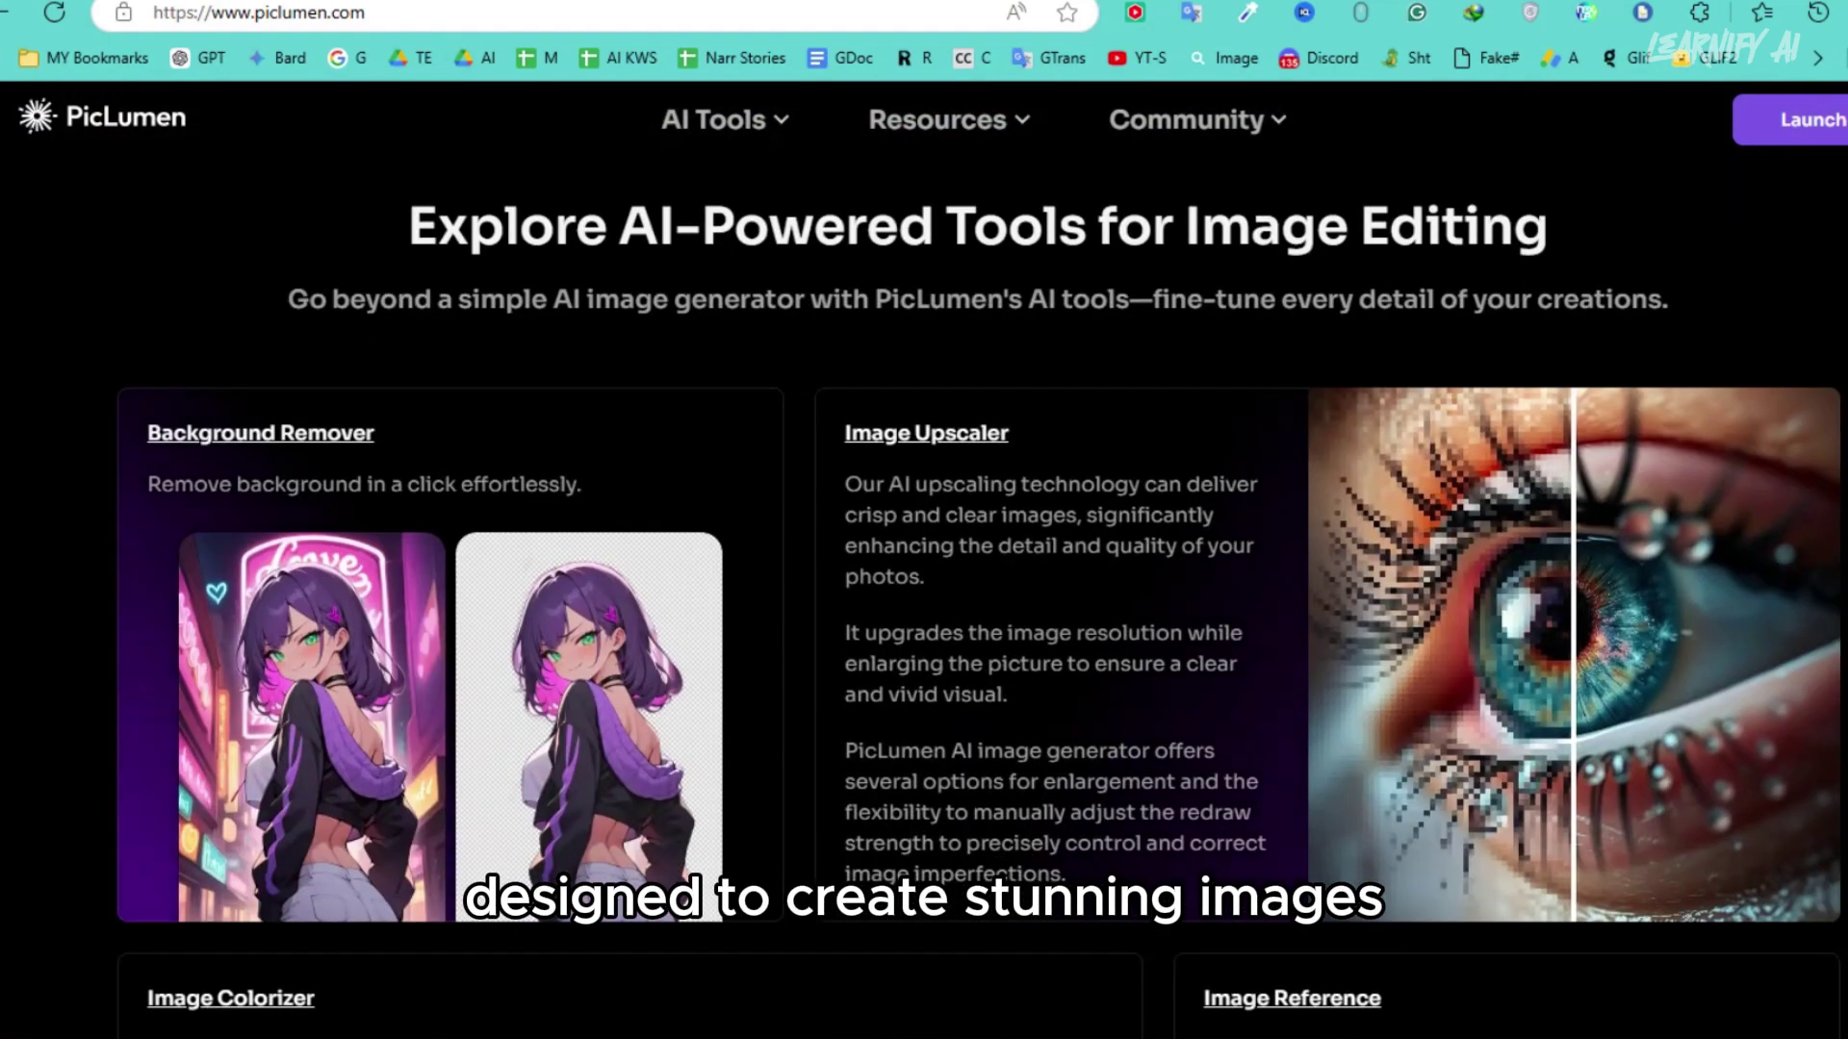
{"action": "scroll", "coordinate": [924, 559], "scroll_direction": "down", "scroll_amount": 8}
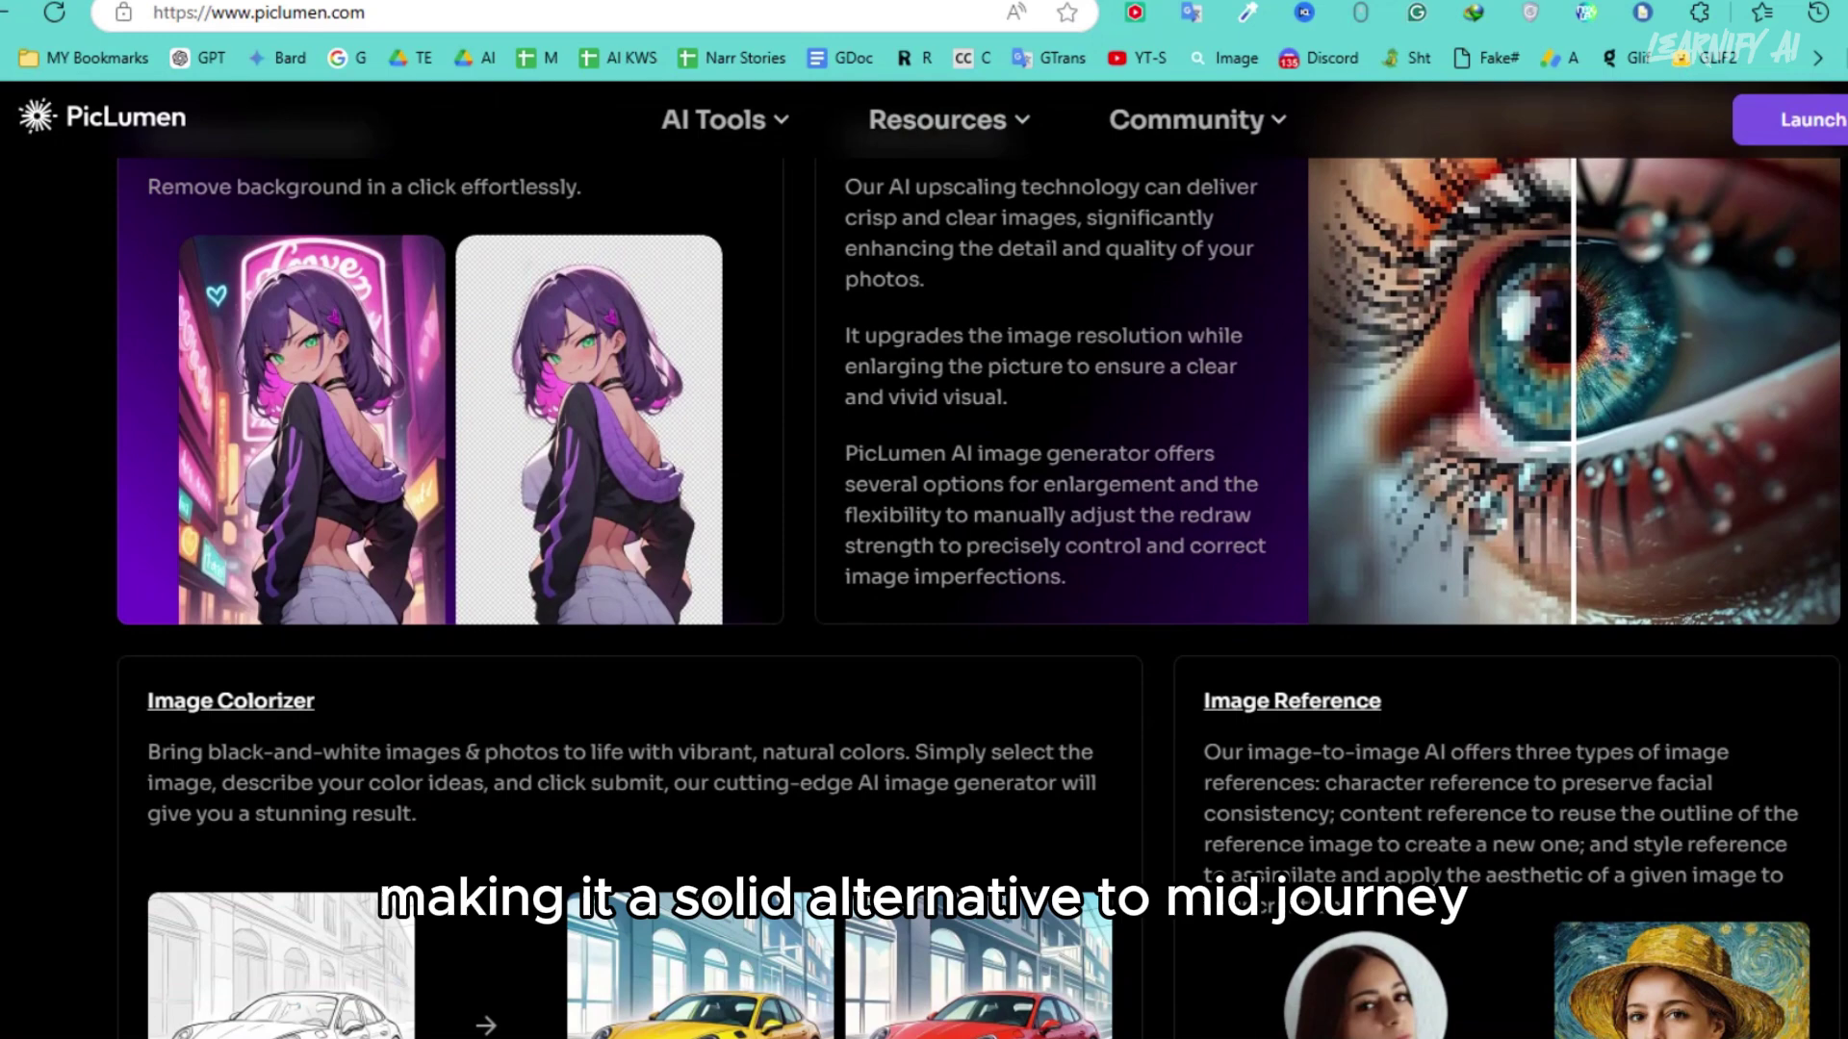
{"action": "scroll", "coordinate": [923, 558], "scroll_direction": "down", "scroll_amount": 8}
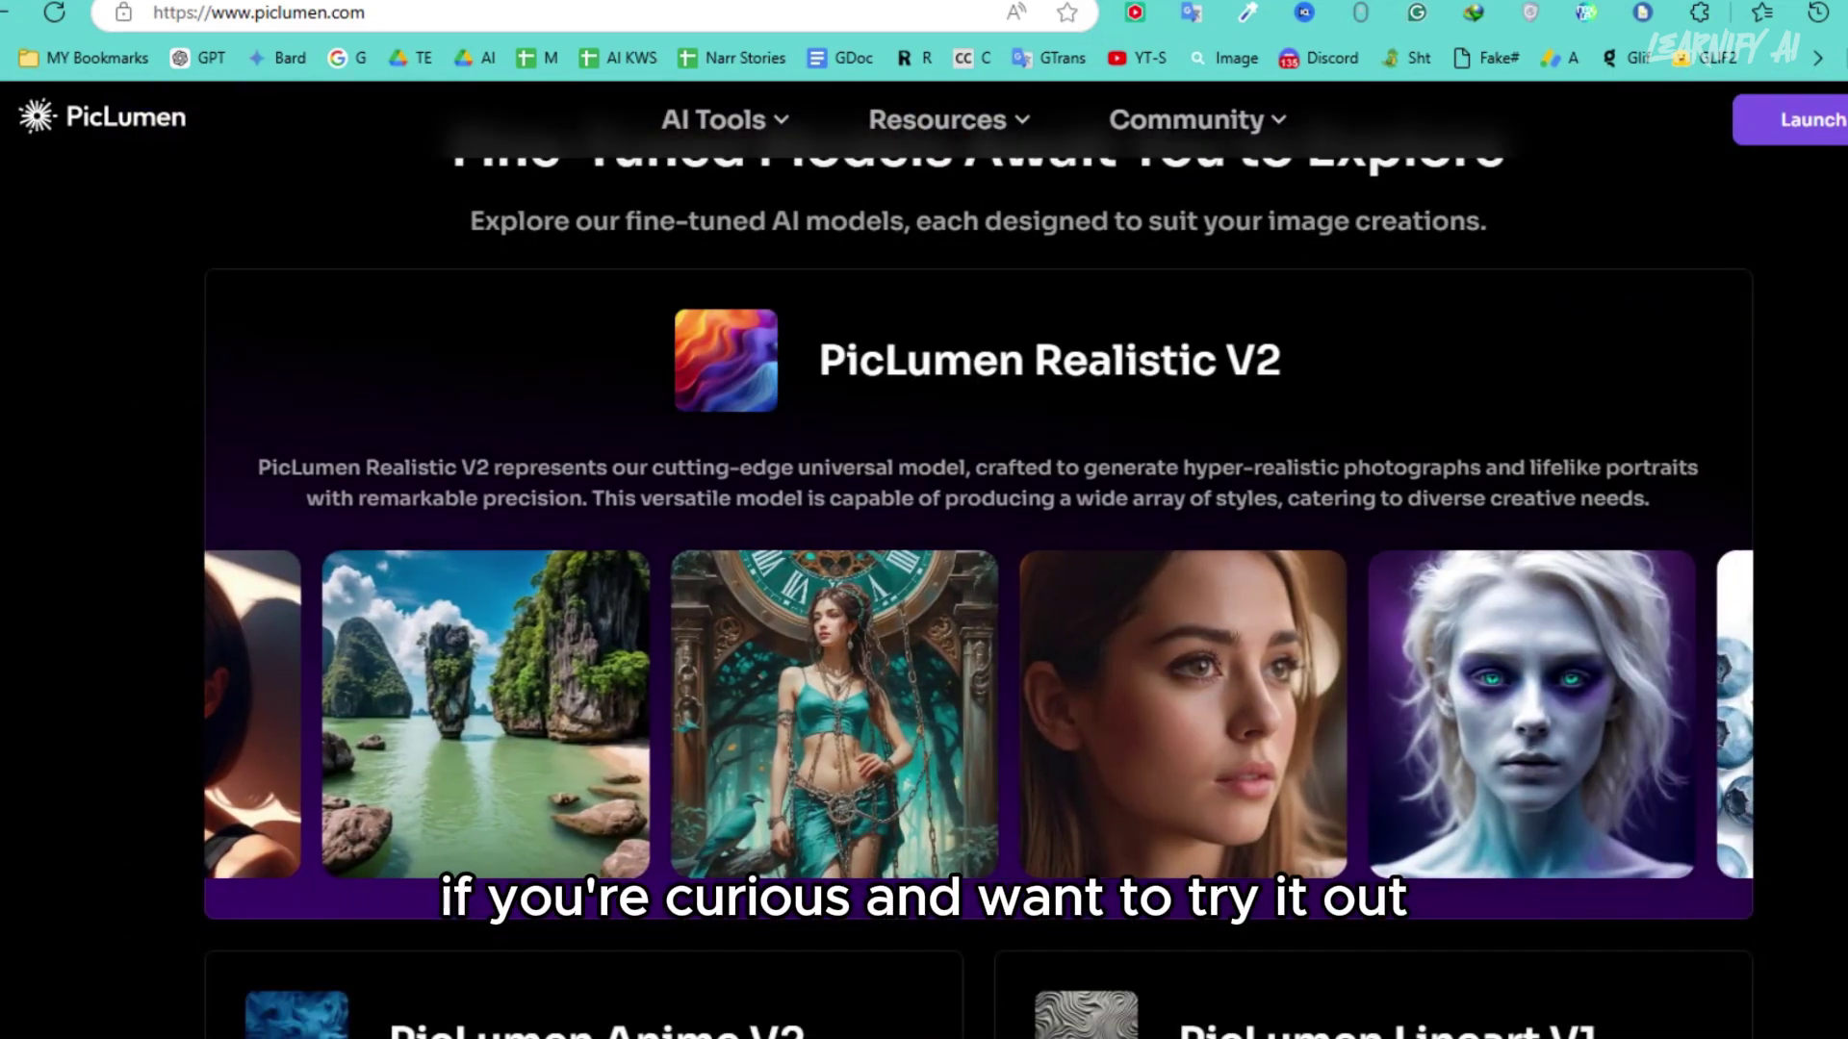
{"action": "scroll", "coordinate": [924, 558], "scroll_direction": "down", "scroll_amount": 8}
{"action": "scroll", "coordinate": [924, 558], "scroll_direction": "down", "scroll_amount": 8}
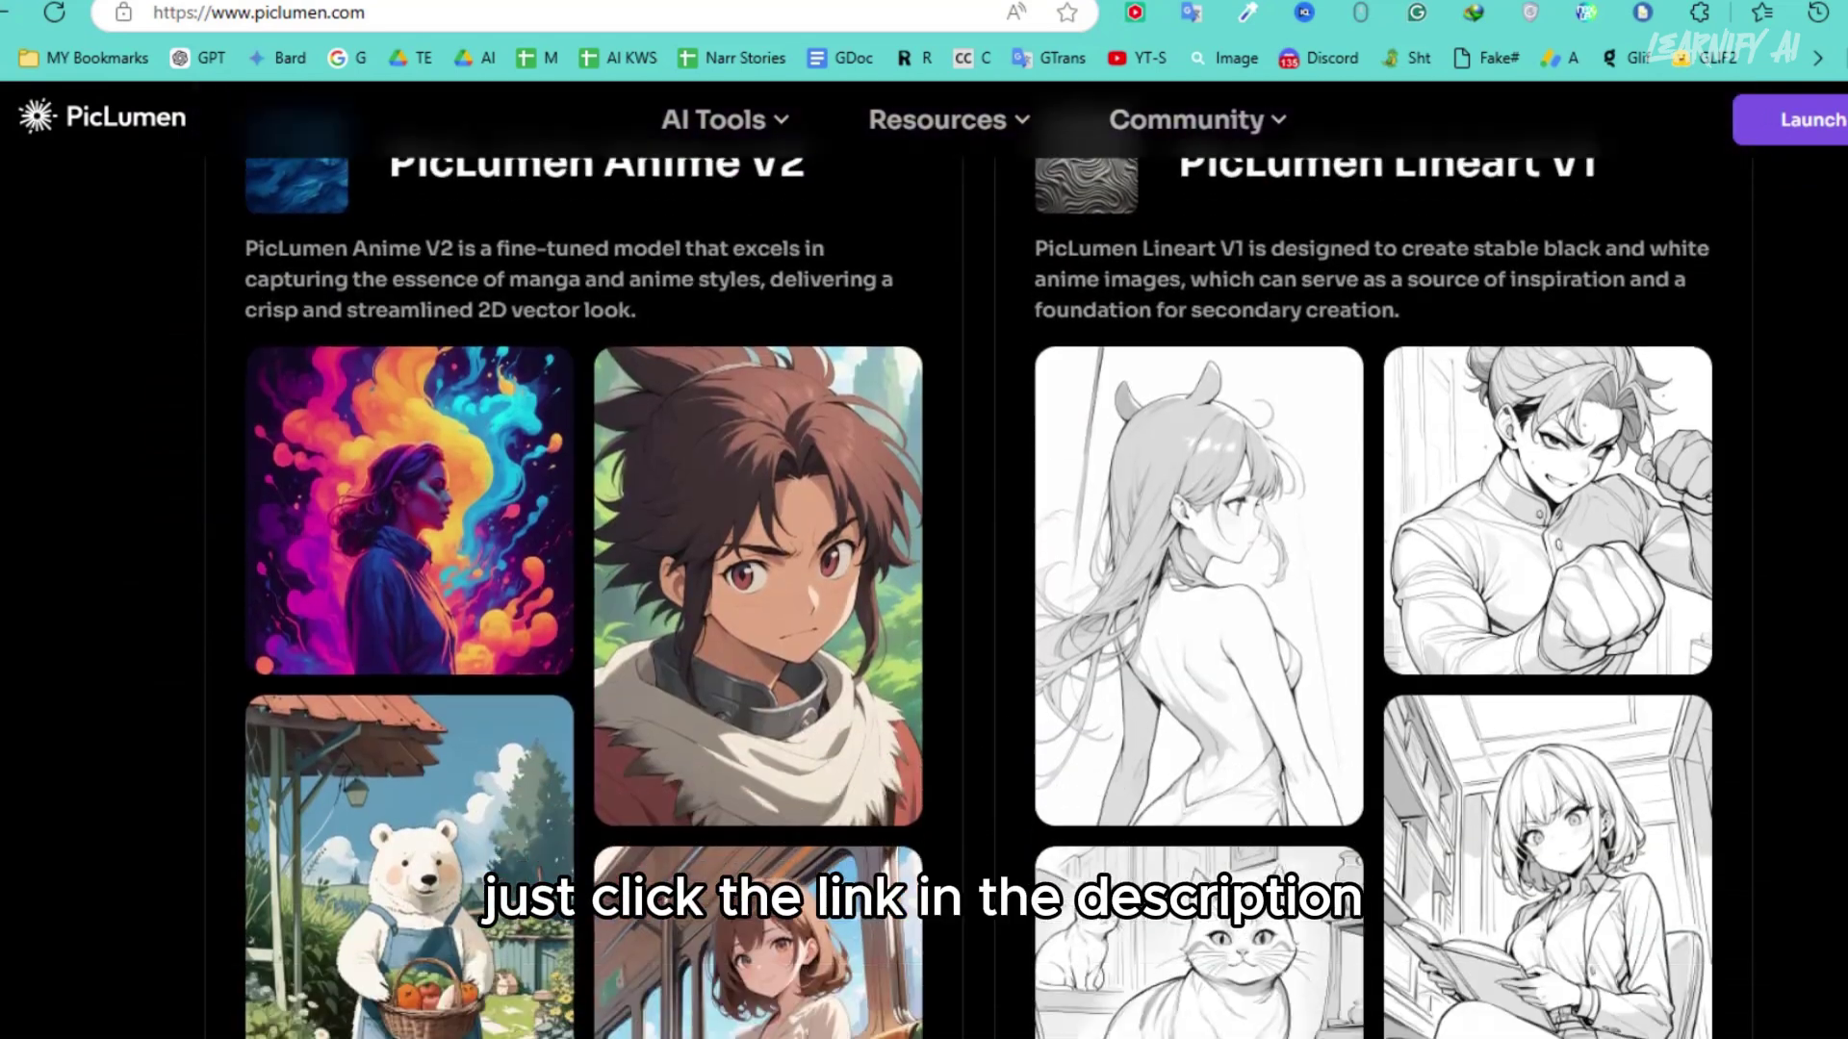
{"action": "scroll", "coordinate": [1243, 423], "scroll_direction": "down", "scroll_amount": 2}
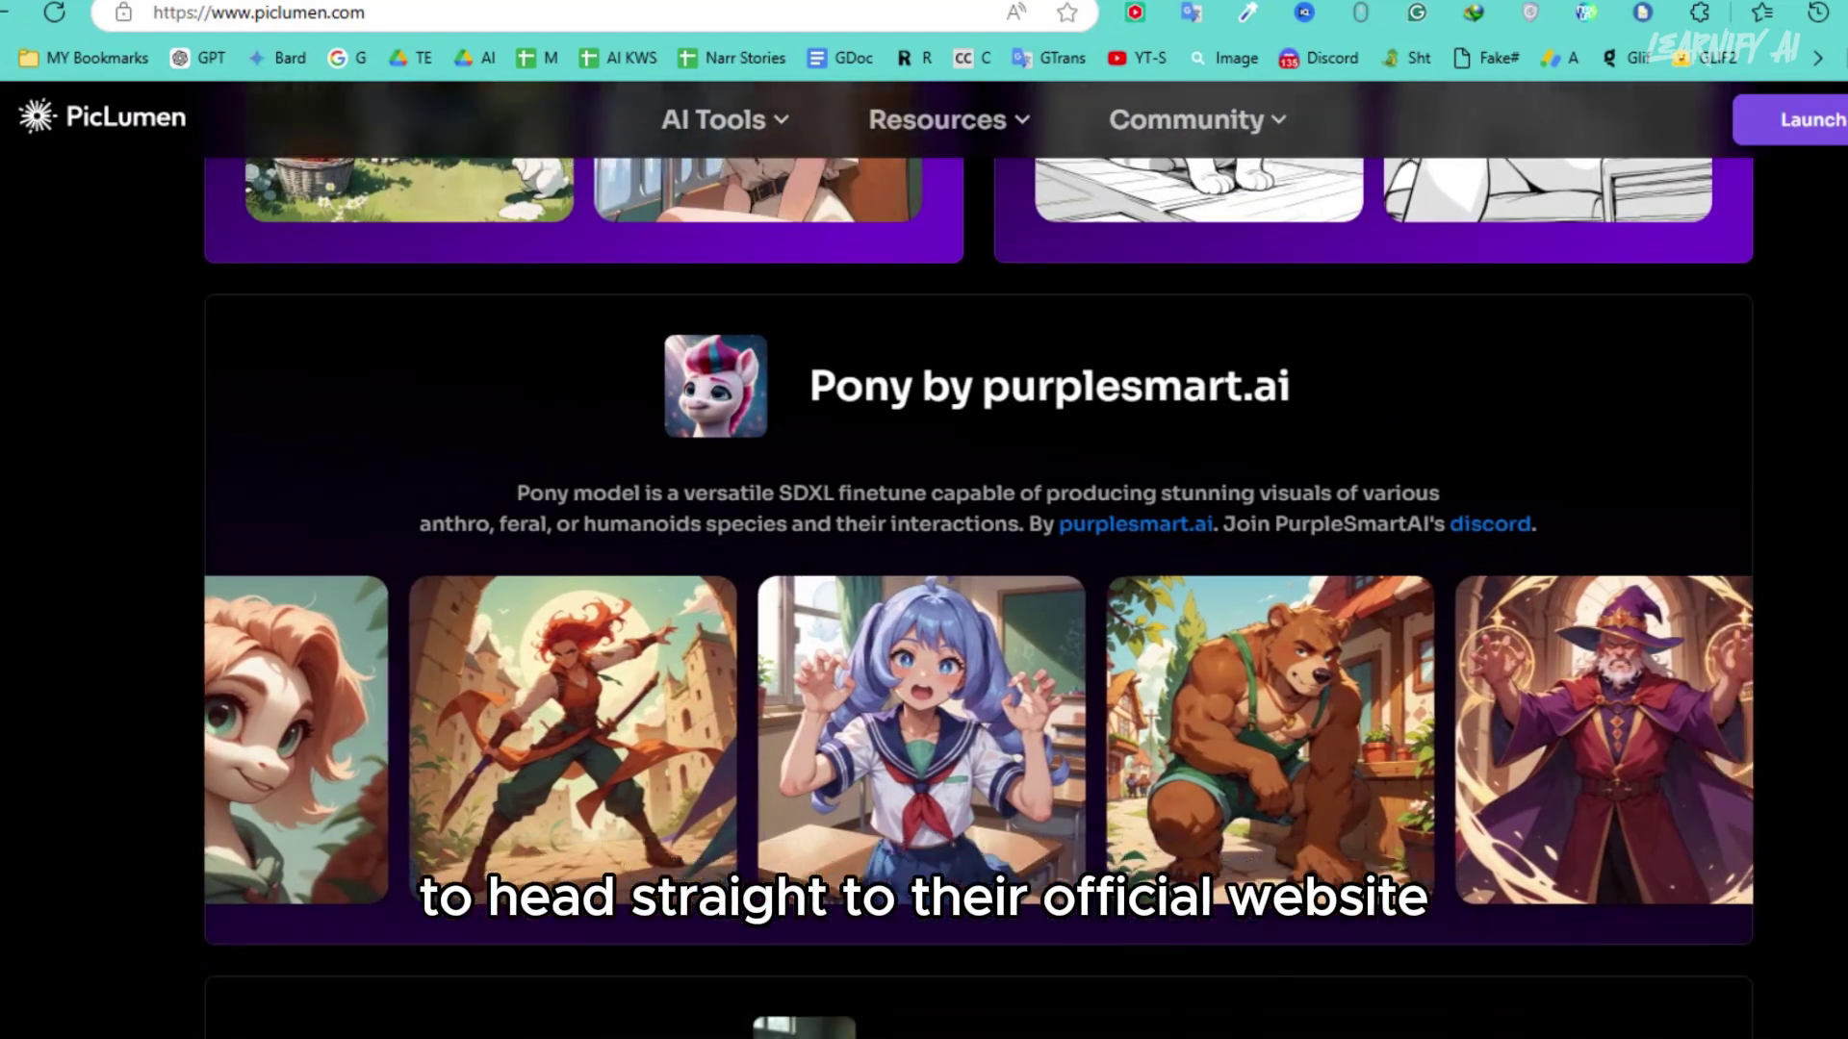
{"action": "scroll", "coordinate": [835, 192], "scroll_direction": "up", "scroll_amount": 20}
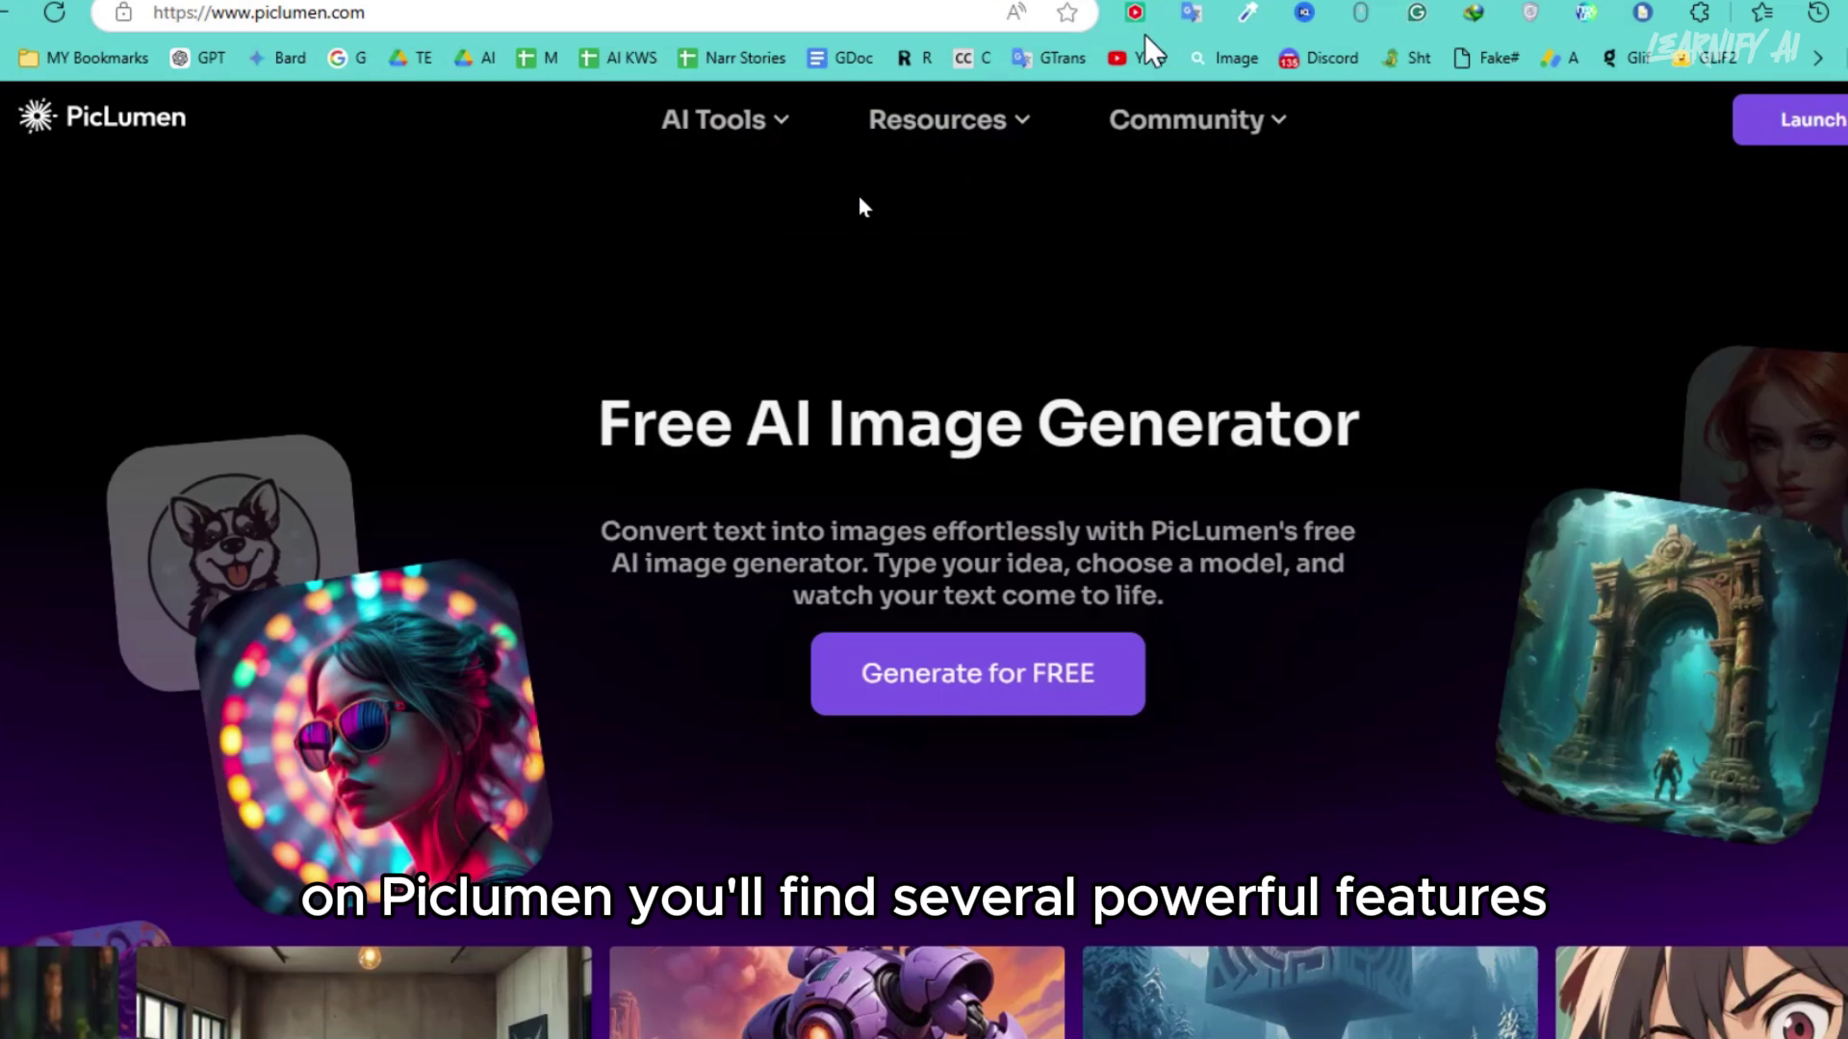
{"action": "mouse_move", "coordinate": [751, 136]}
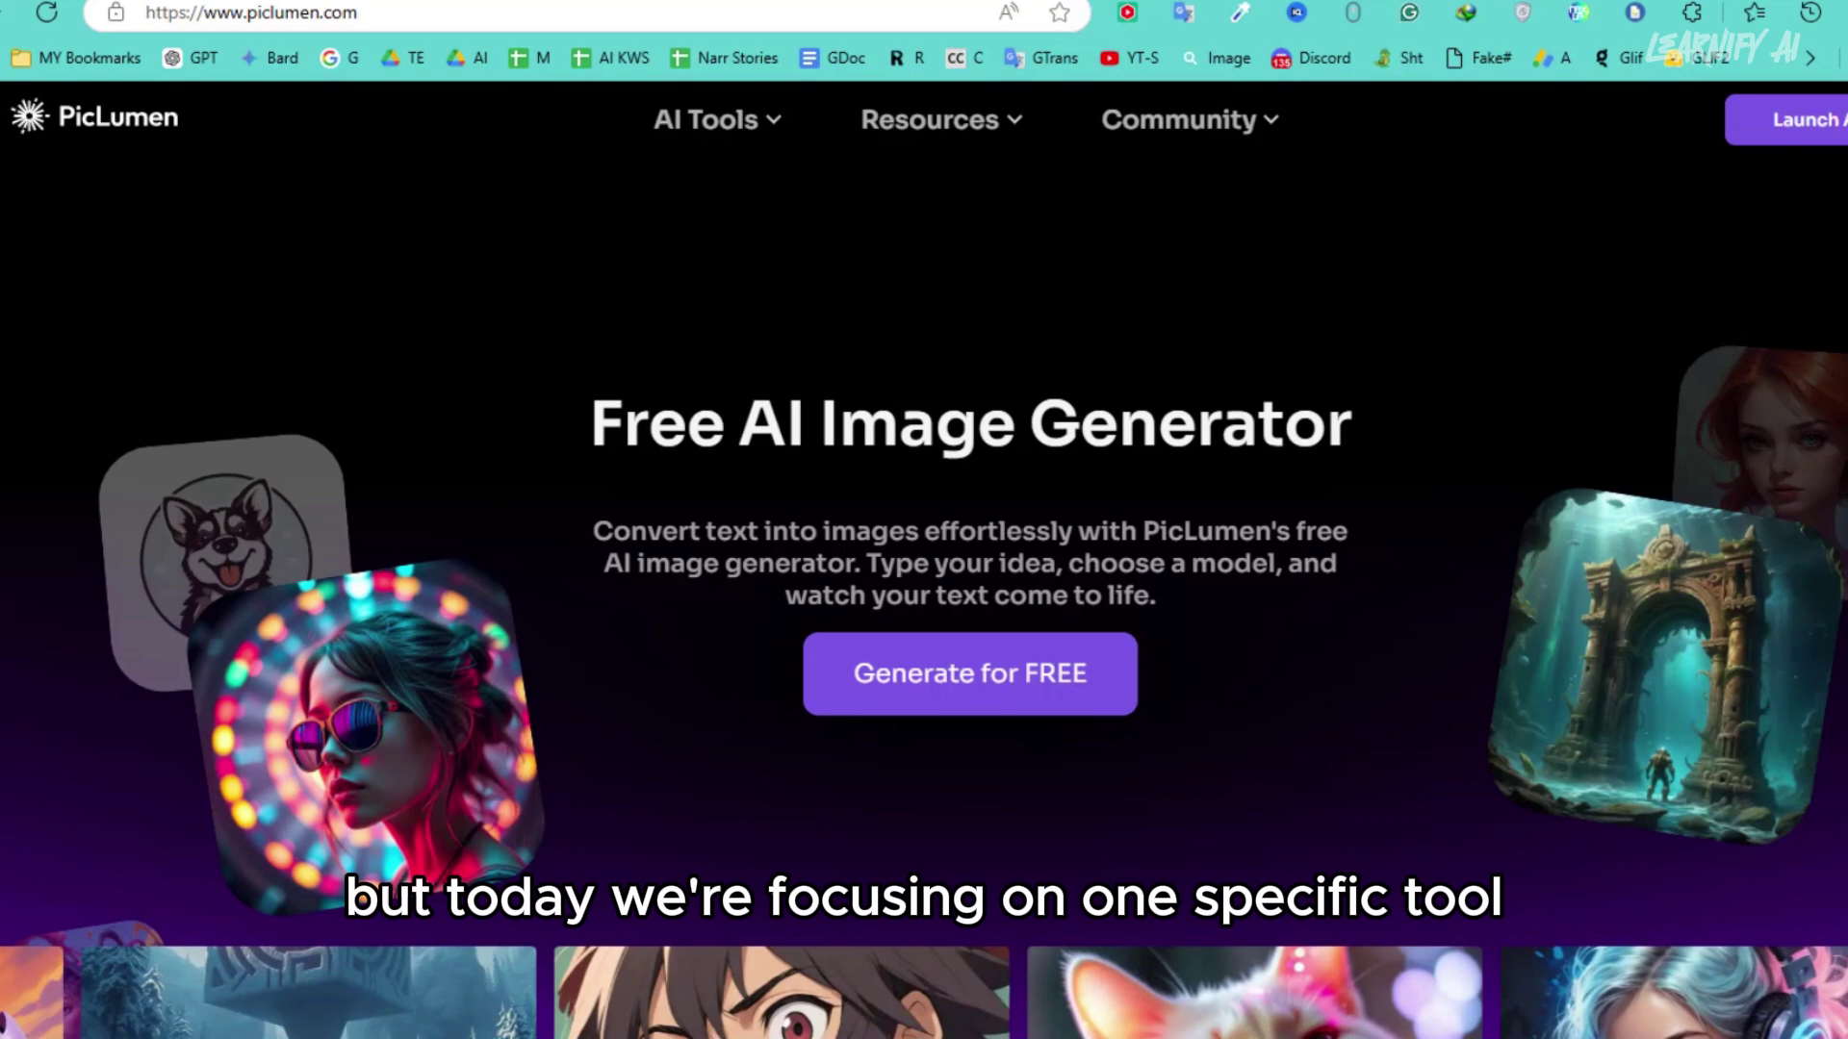
{"action": "scroll", "coordinate": [1318, 496], "scroll_direction": "down", "scroll_amount": 5}
{"action": "scroll", "coordinate": [1015, 481], "scroll_direction": "down", "scroll_amount": 6}
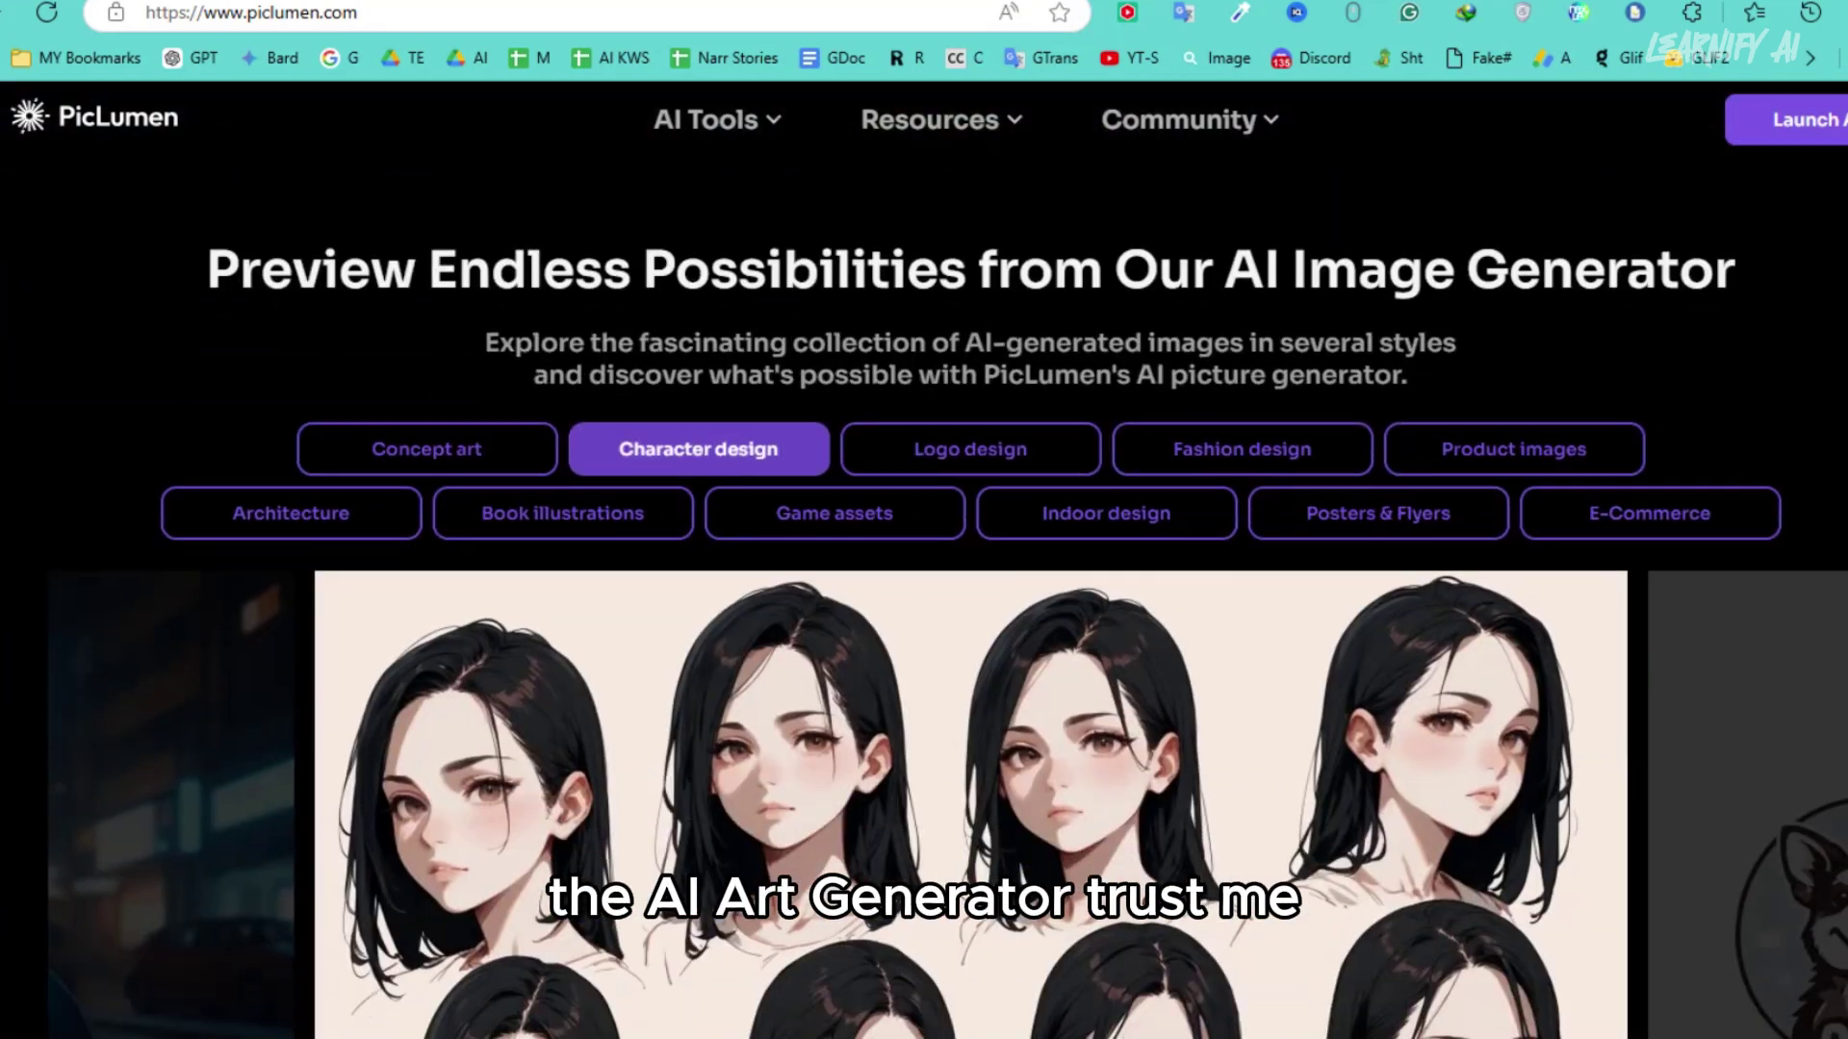
{"action": "scroll", "coordinate": [1015, 354], "scroll_direction": "up", "scroll_amount": 11}
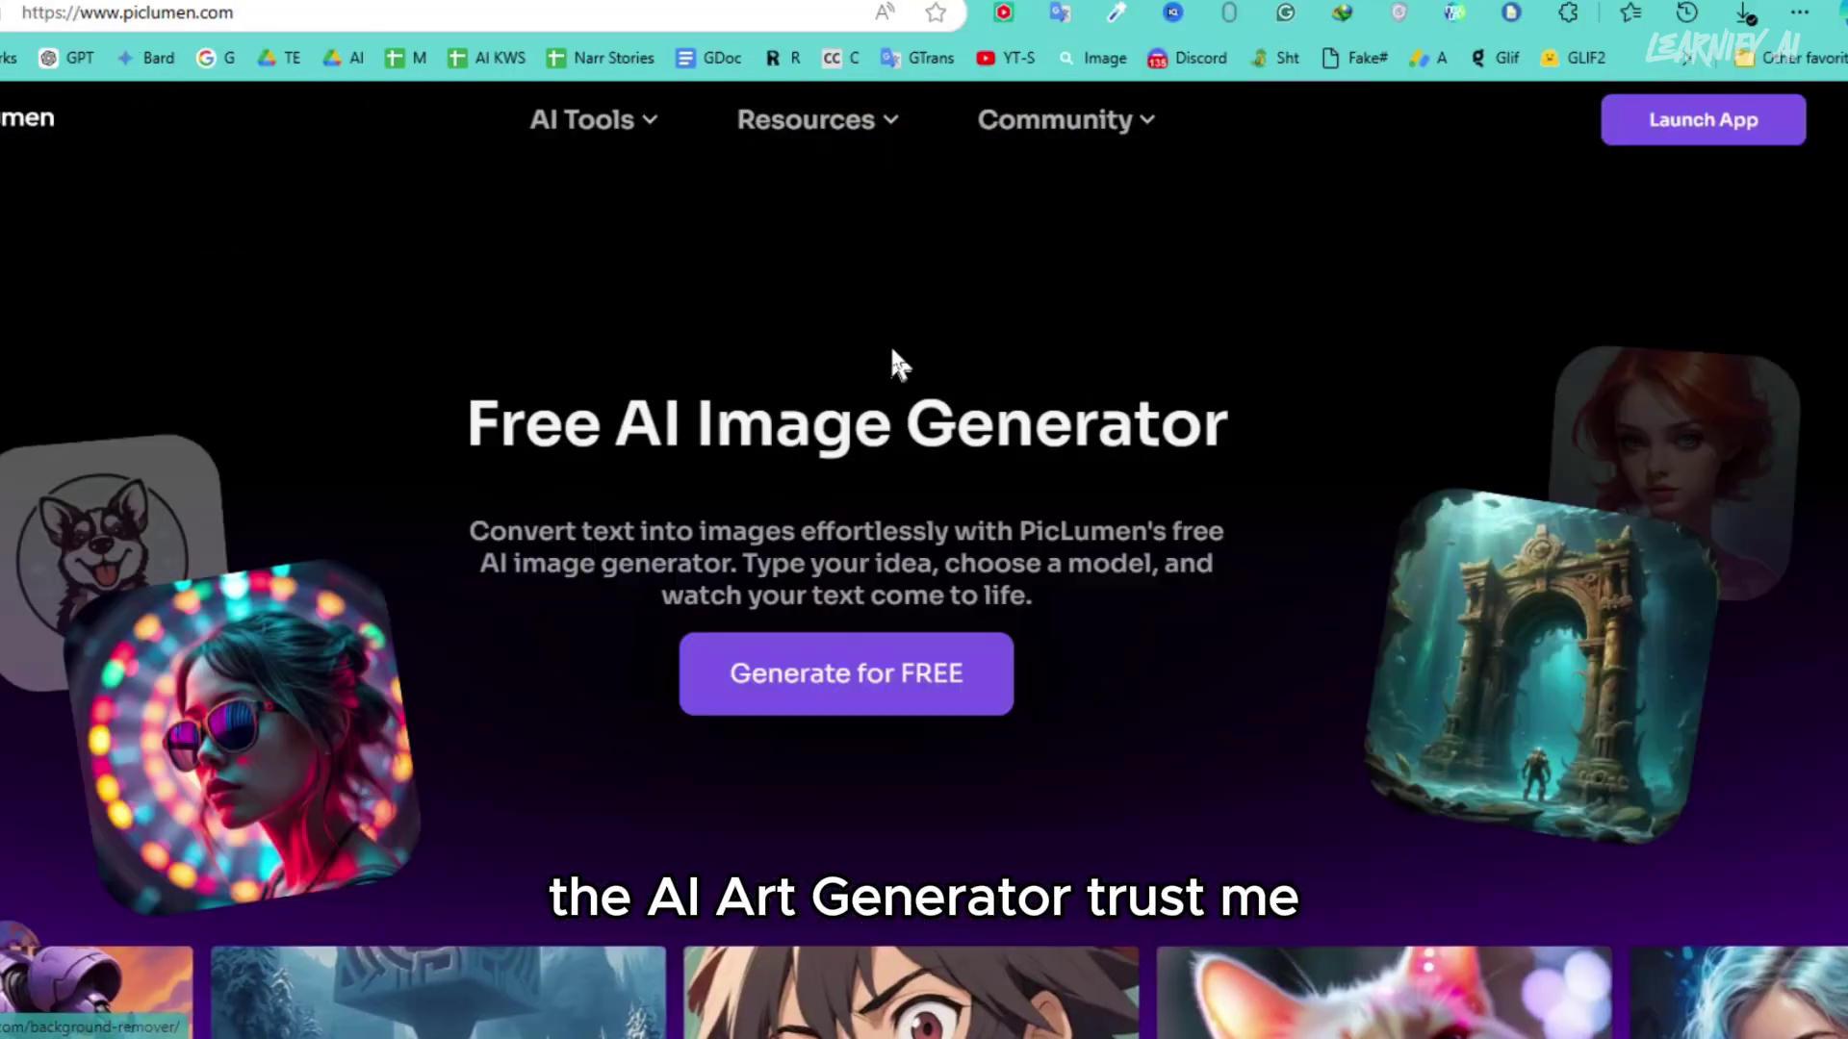
Open PicLumen's sign-up form and copy a disposable address from Internxt temp mail
{"action": "left_click", "coordinate": [1704, 123]}
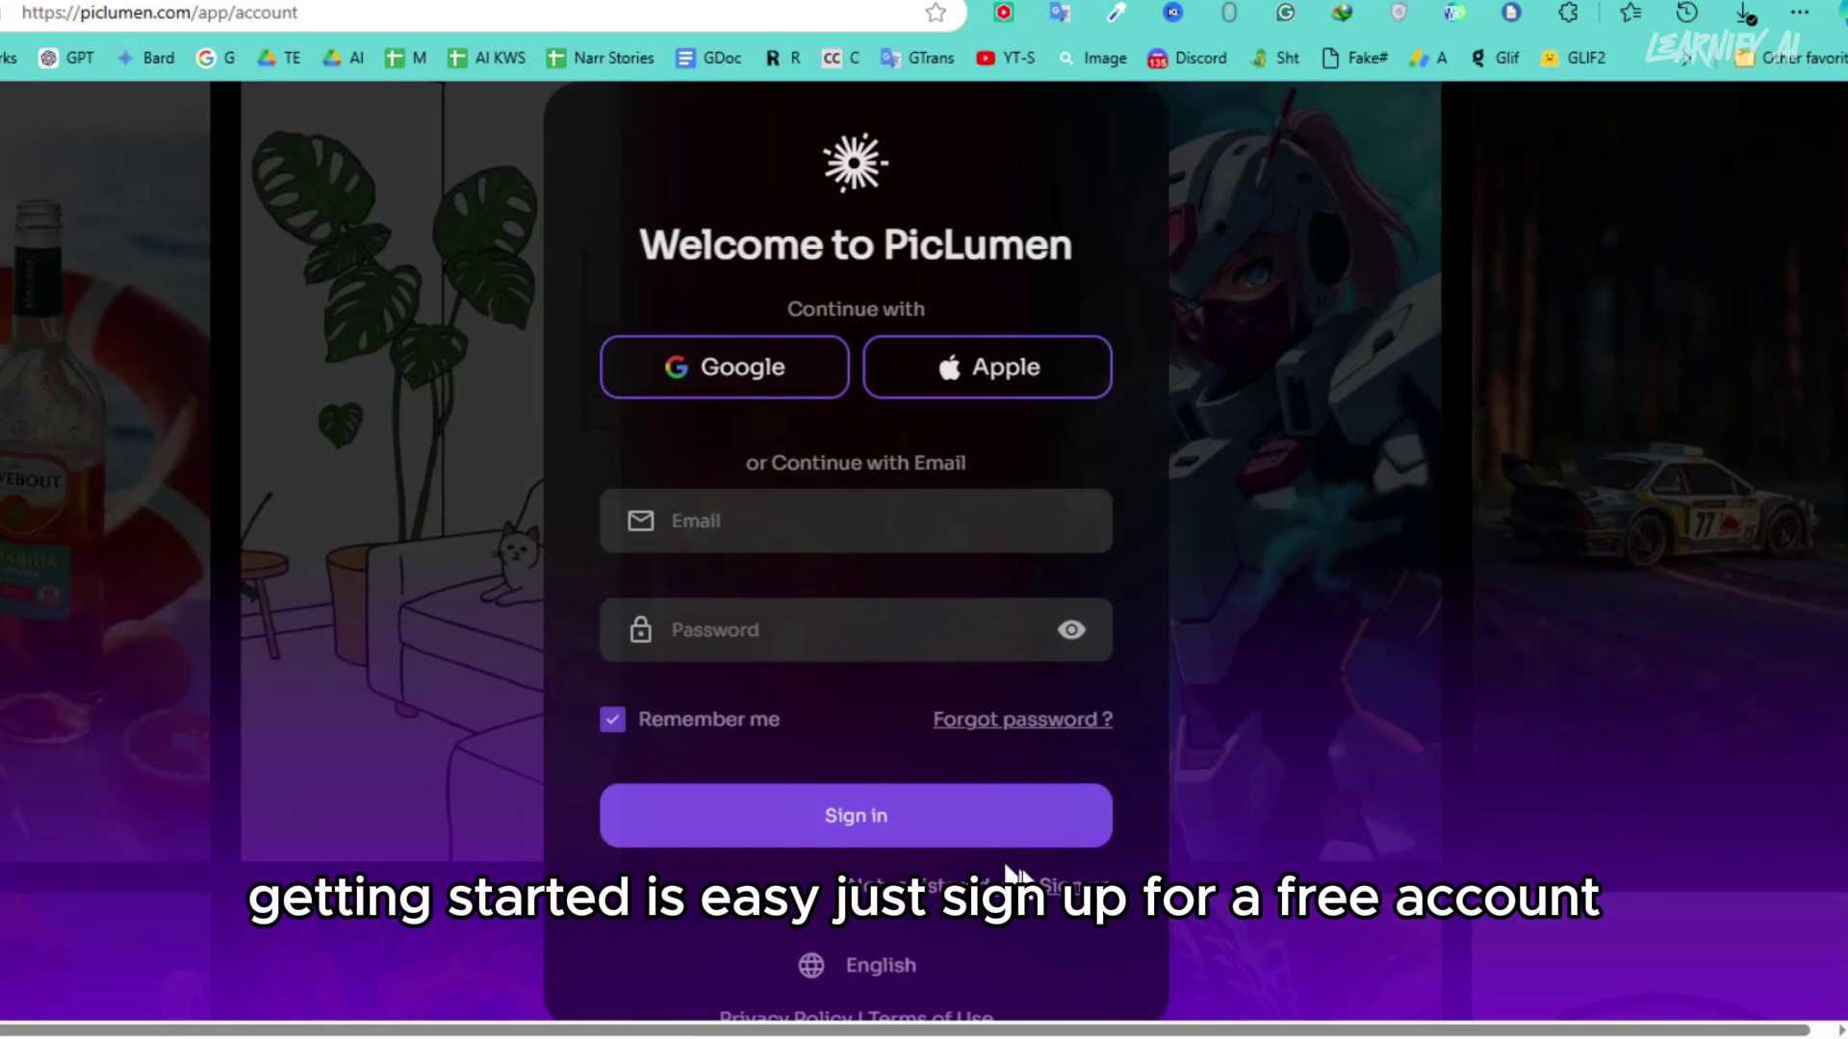
{"action": "left_click", "coordinate": [1056, 893]}
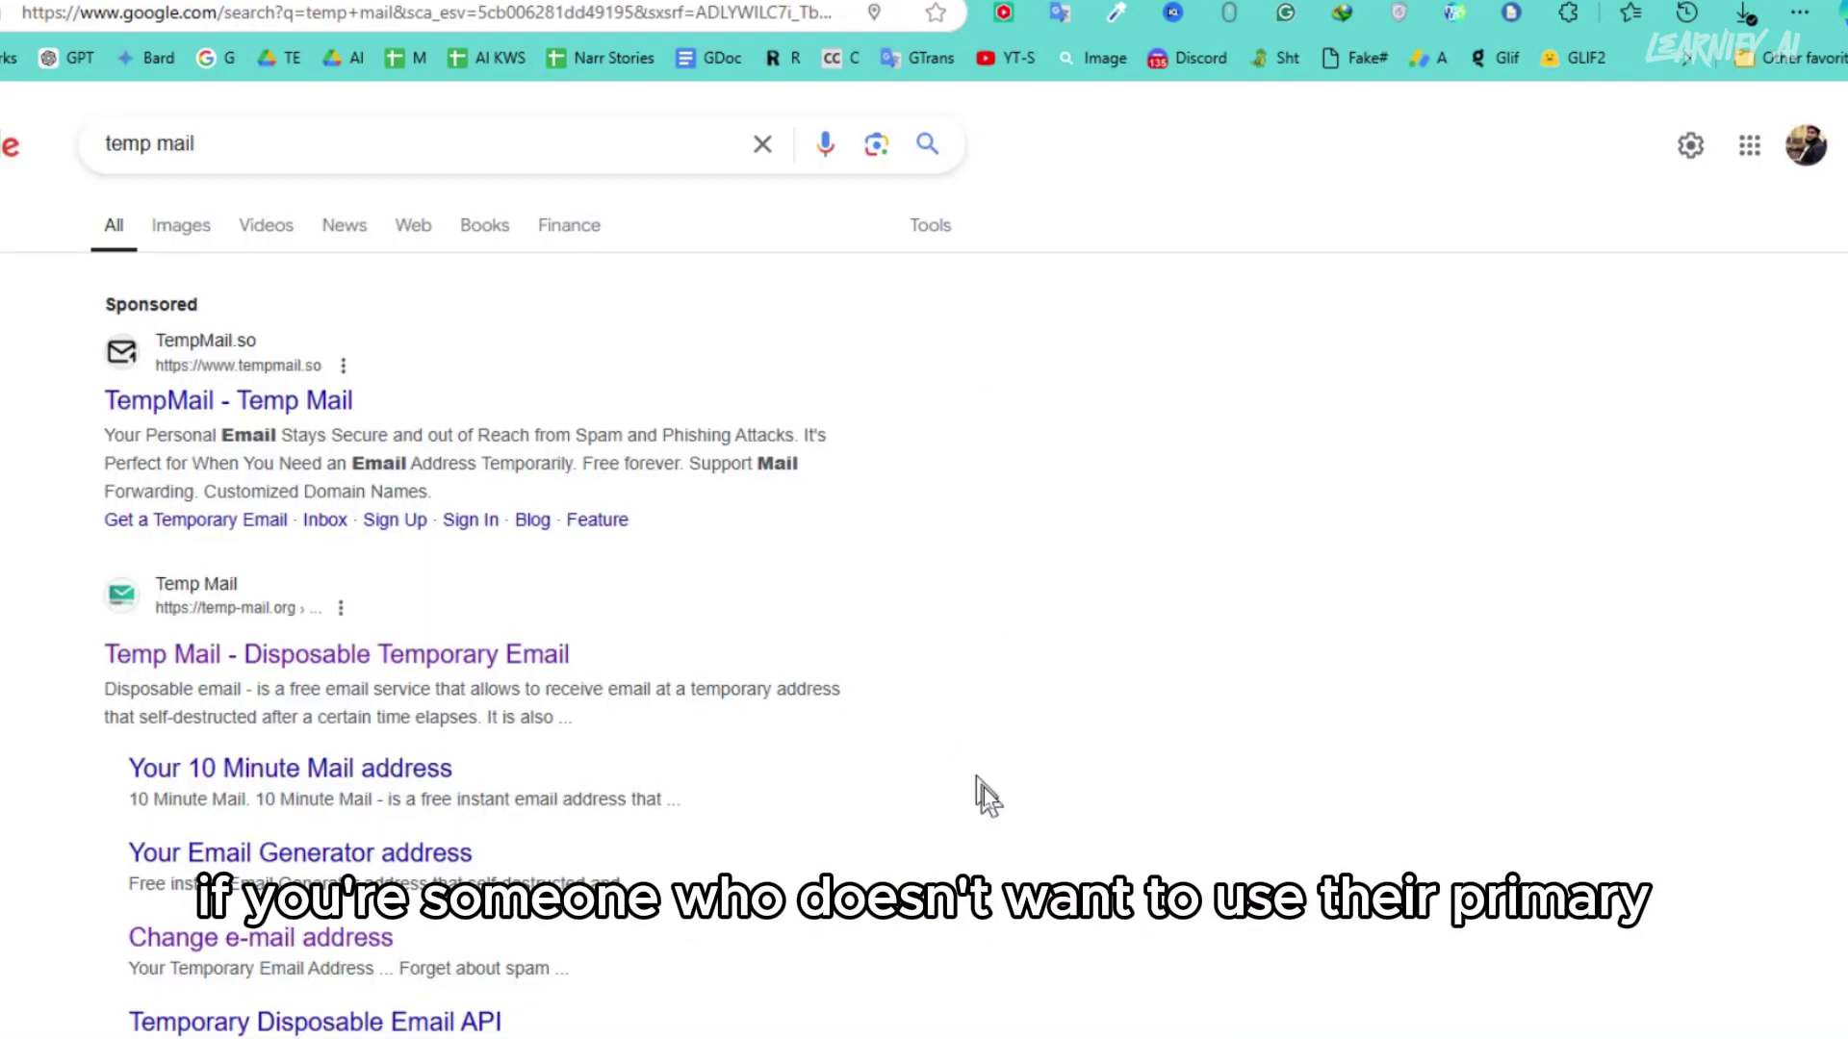
{"action": "scroll", "coordinate": [984, 787], "scroll_direction": "down", "scroll_amount": 10}
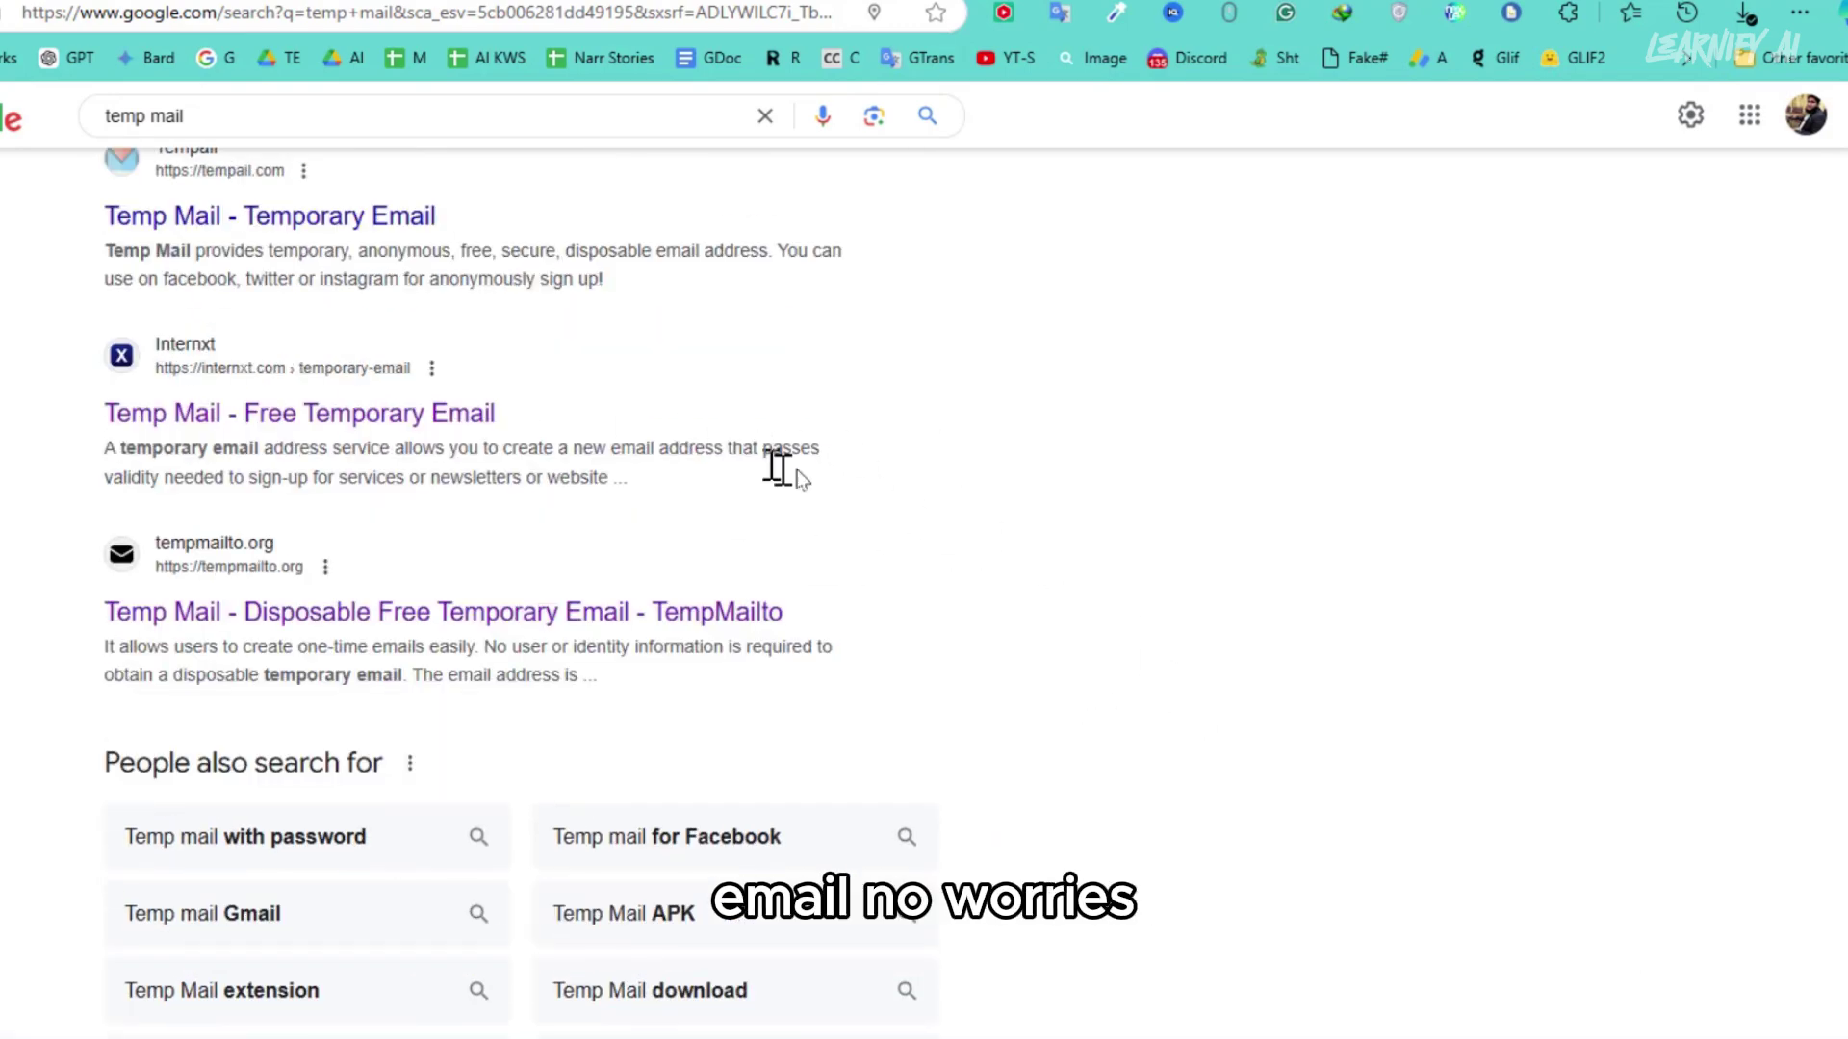
{"action": "left_click", "coordinate": [482, 416]}
{"action": "left_click", "coordinate": [893, 286]}
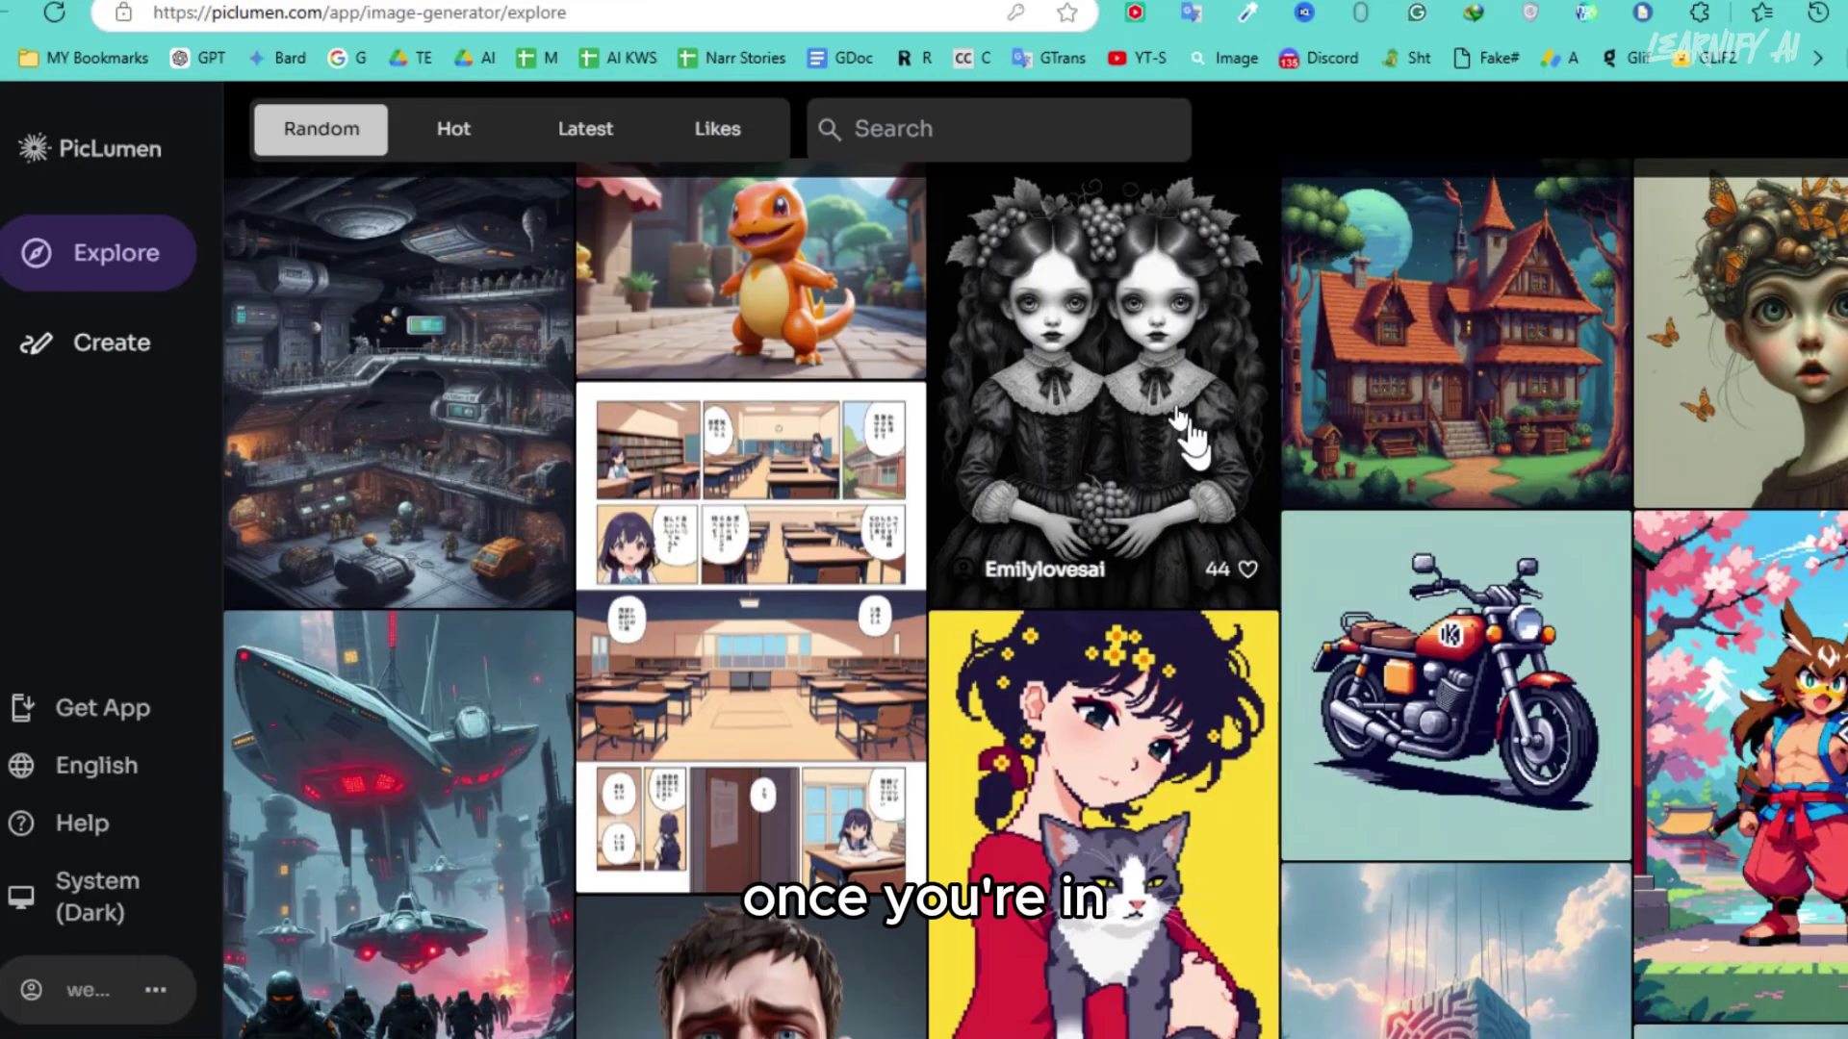
Set the Create workspace to FLUX.1-schnell, 4:3 (1152x896) size and four images
{"action": "left_click", "coordinate": [77, 348]}
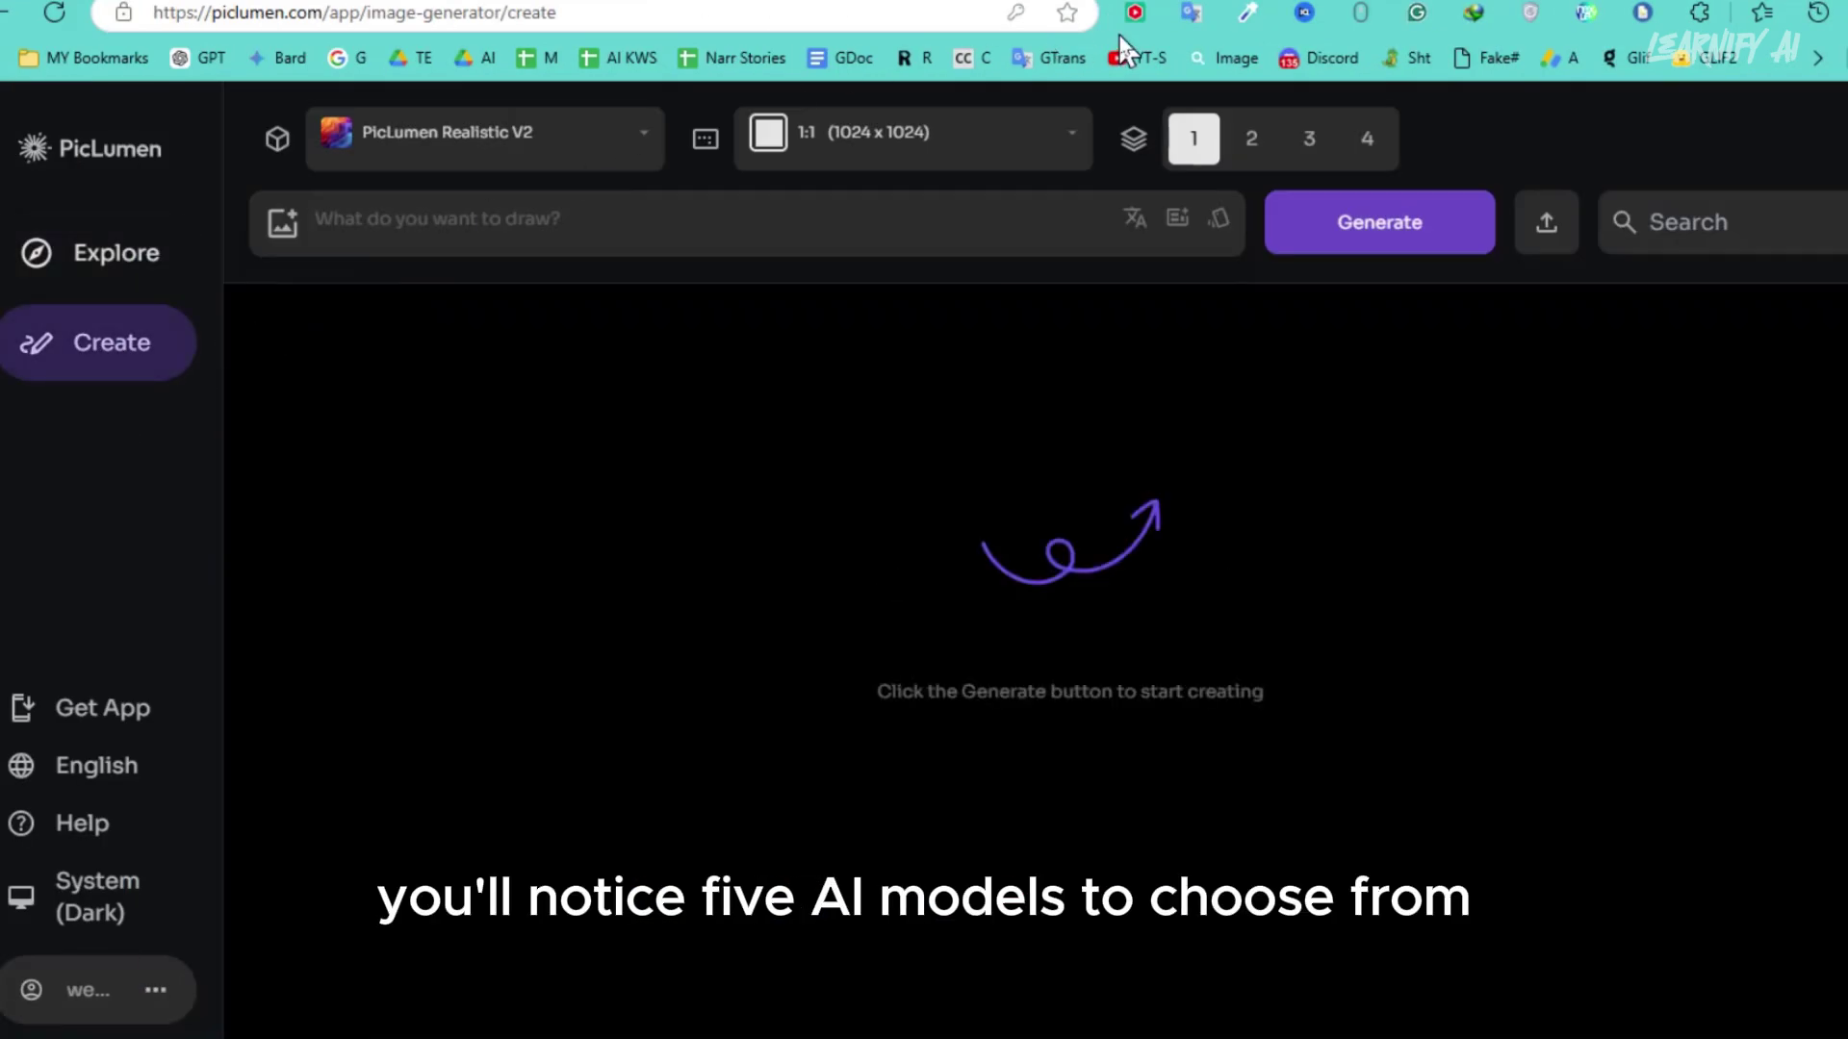
{"action": "left_click", "coordinate": [568, 140]}
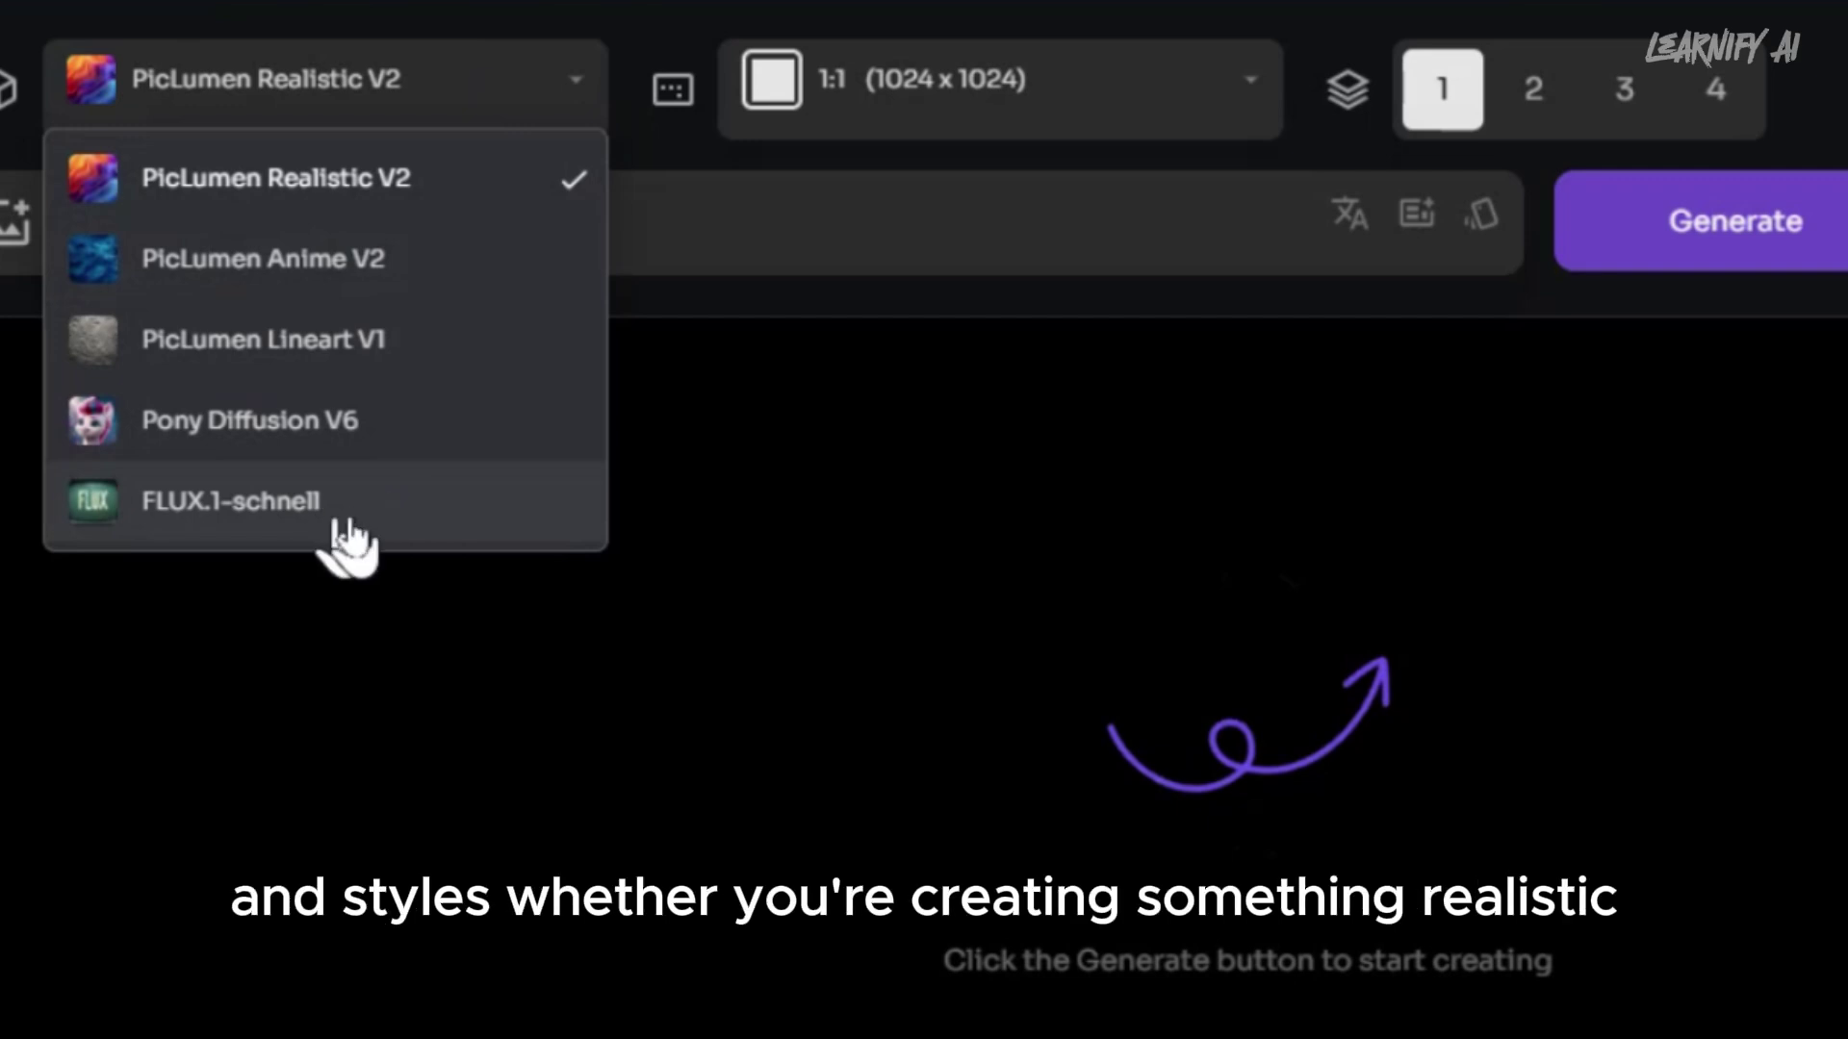
{"action": "left_click", "coordinate": [277, 539]}
{"action": "left_click", "coordinate": [983, 113]}
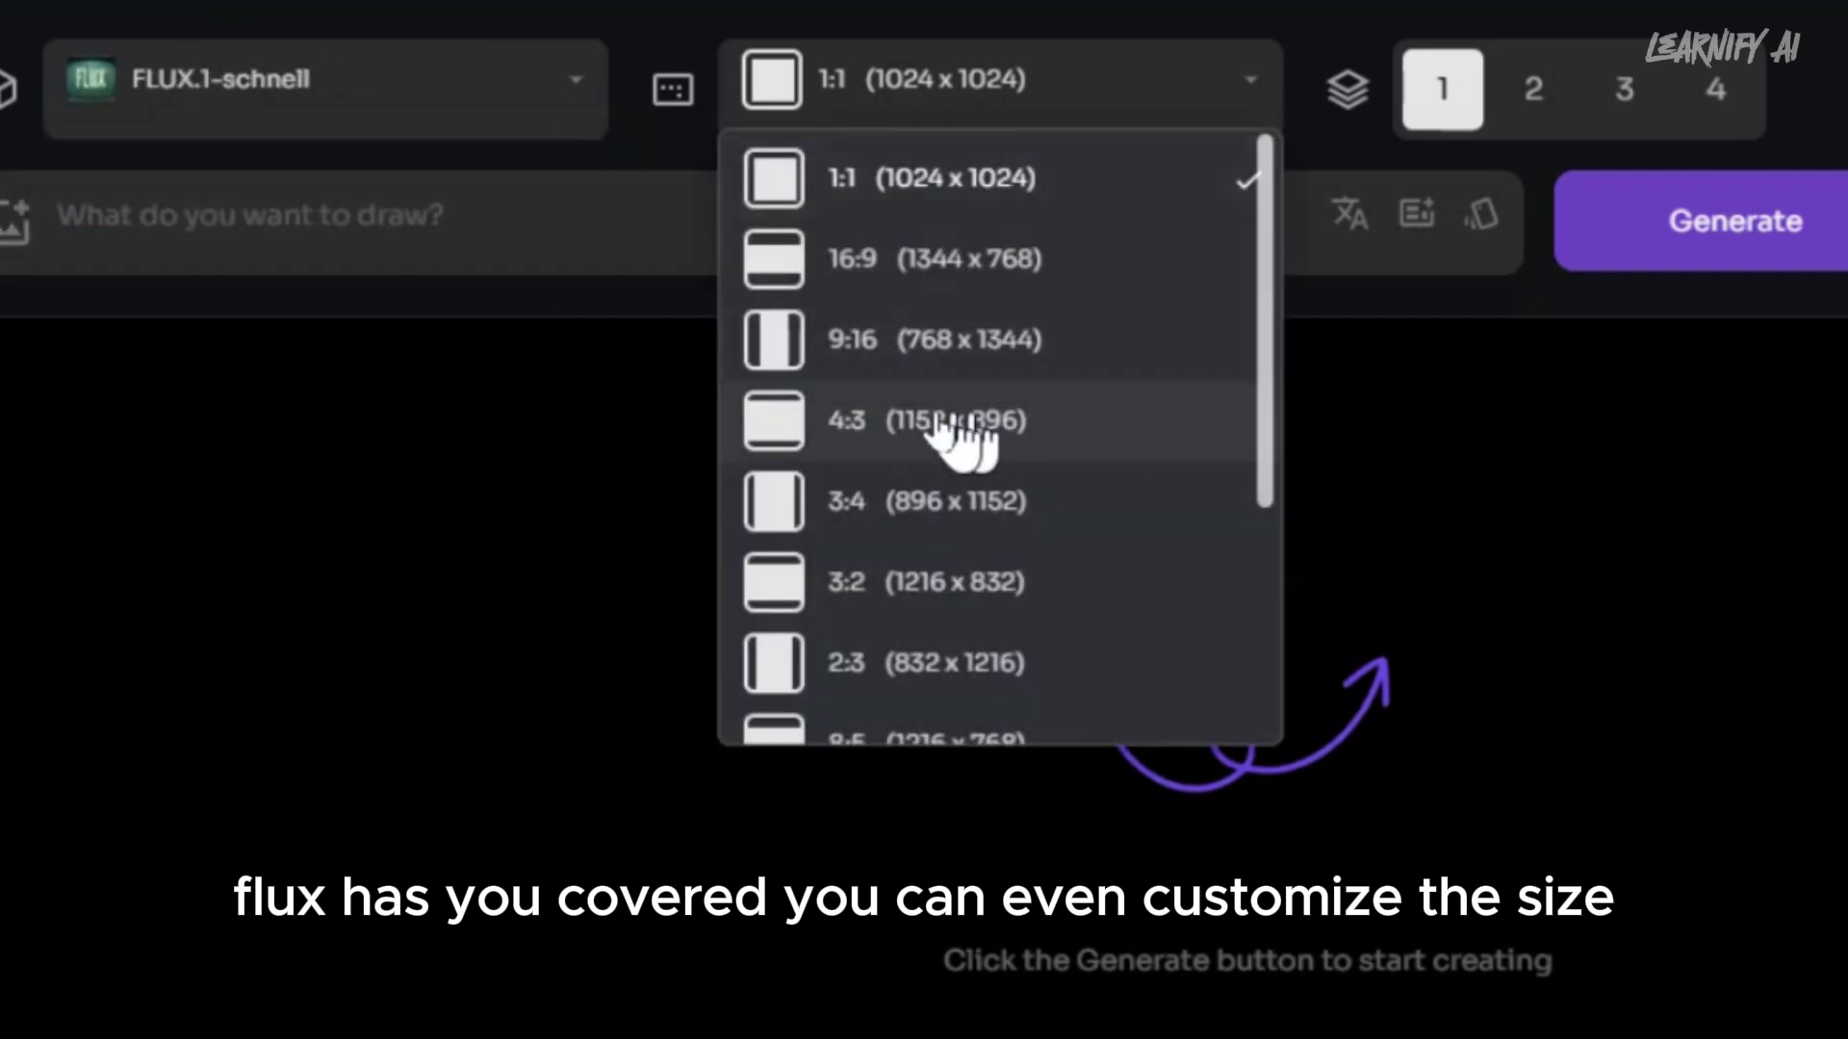
{"action": "left_click", "coordinate": [919, 452]}
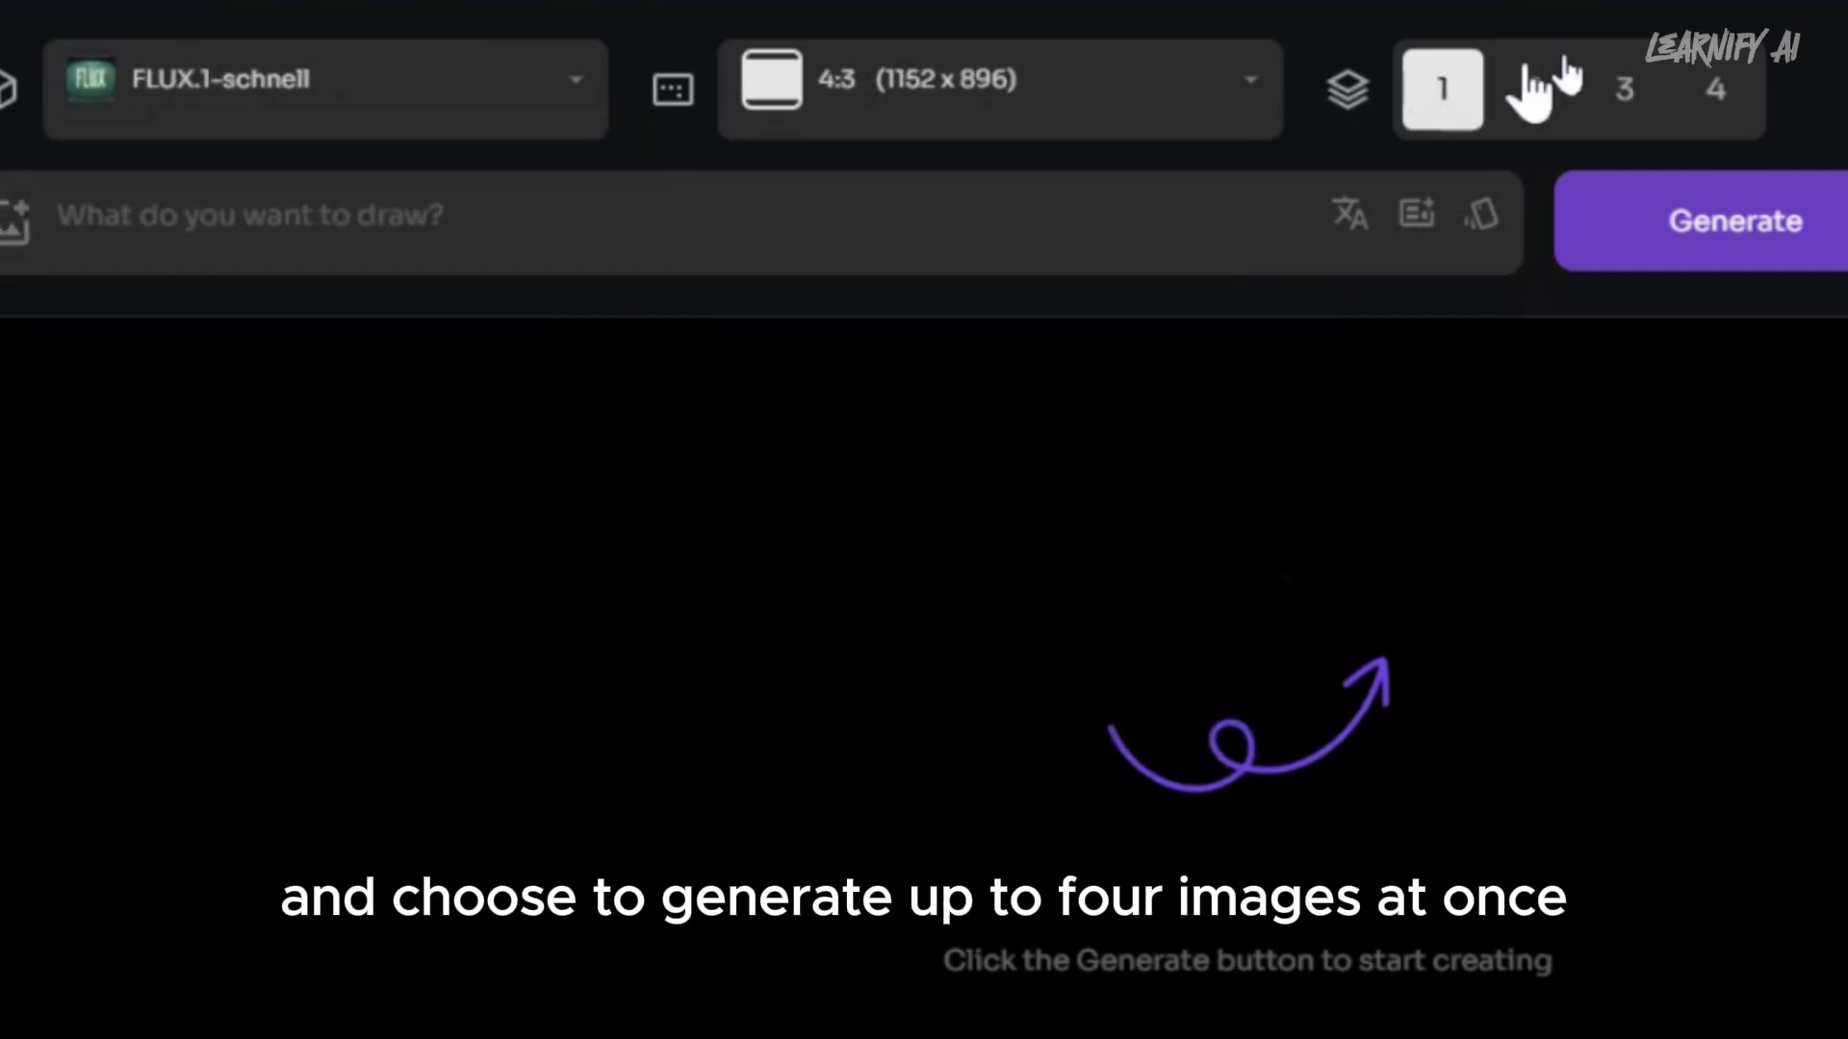
{"action": "left_click", "coordinate": [1700, 118]}
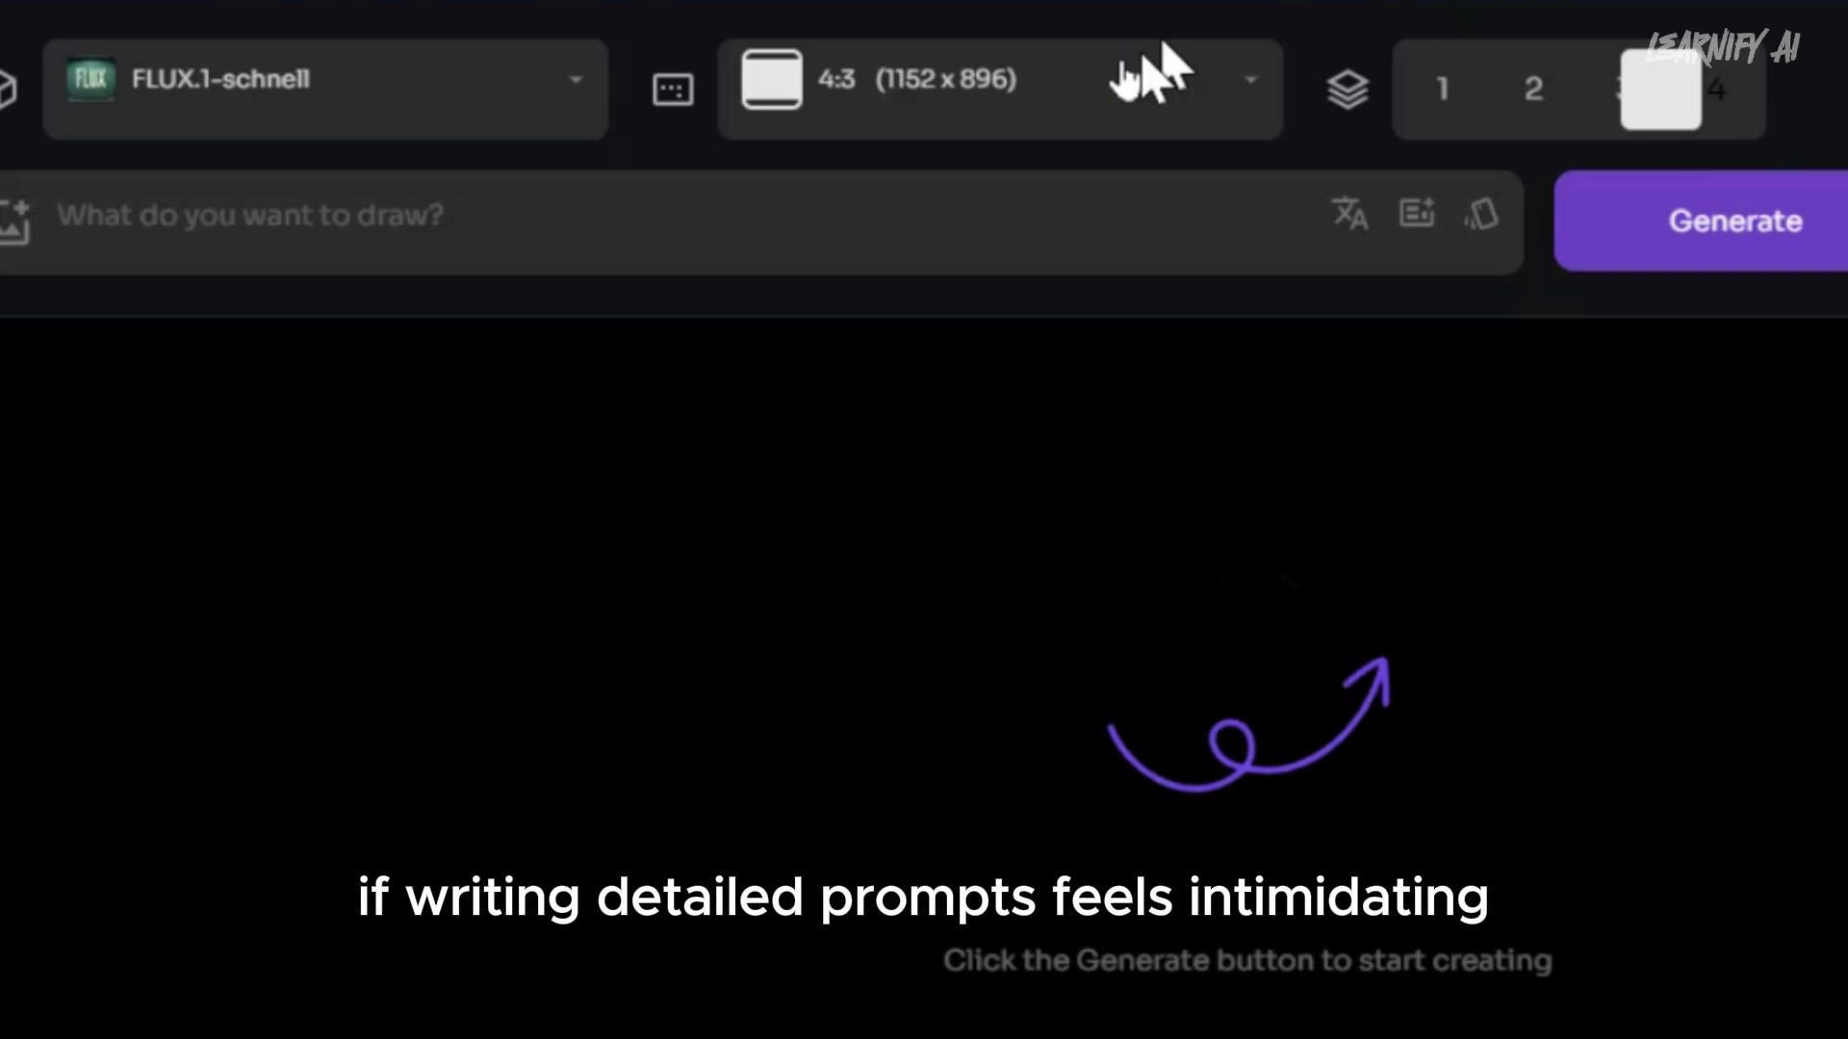
{"action": "left_click", "coordinate": [896, 199]}
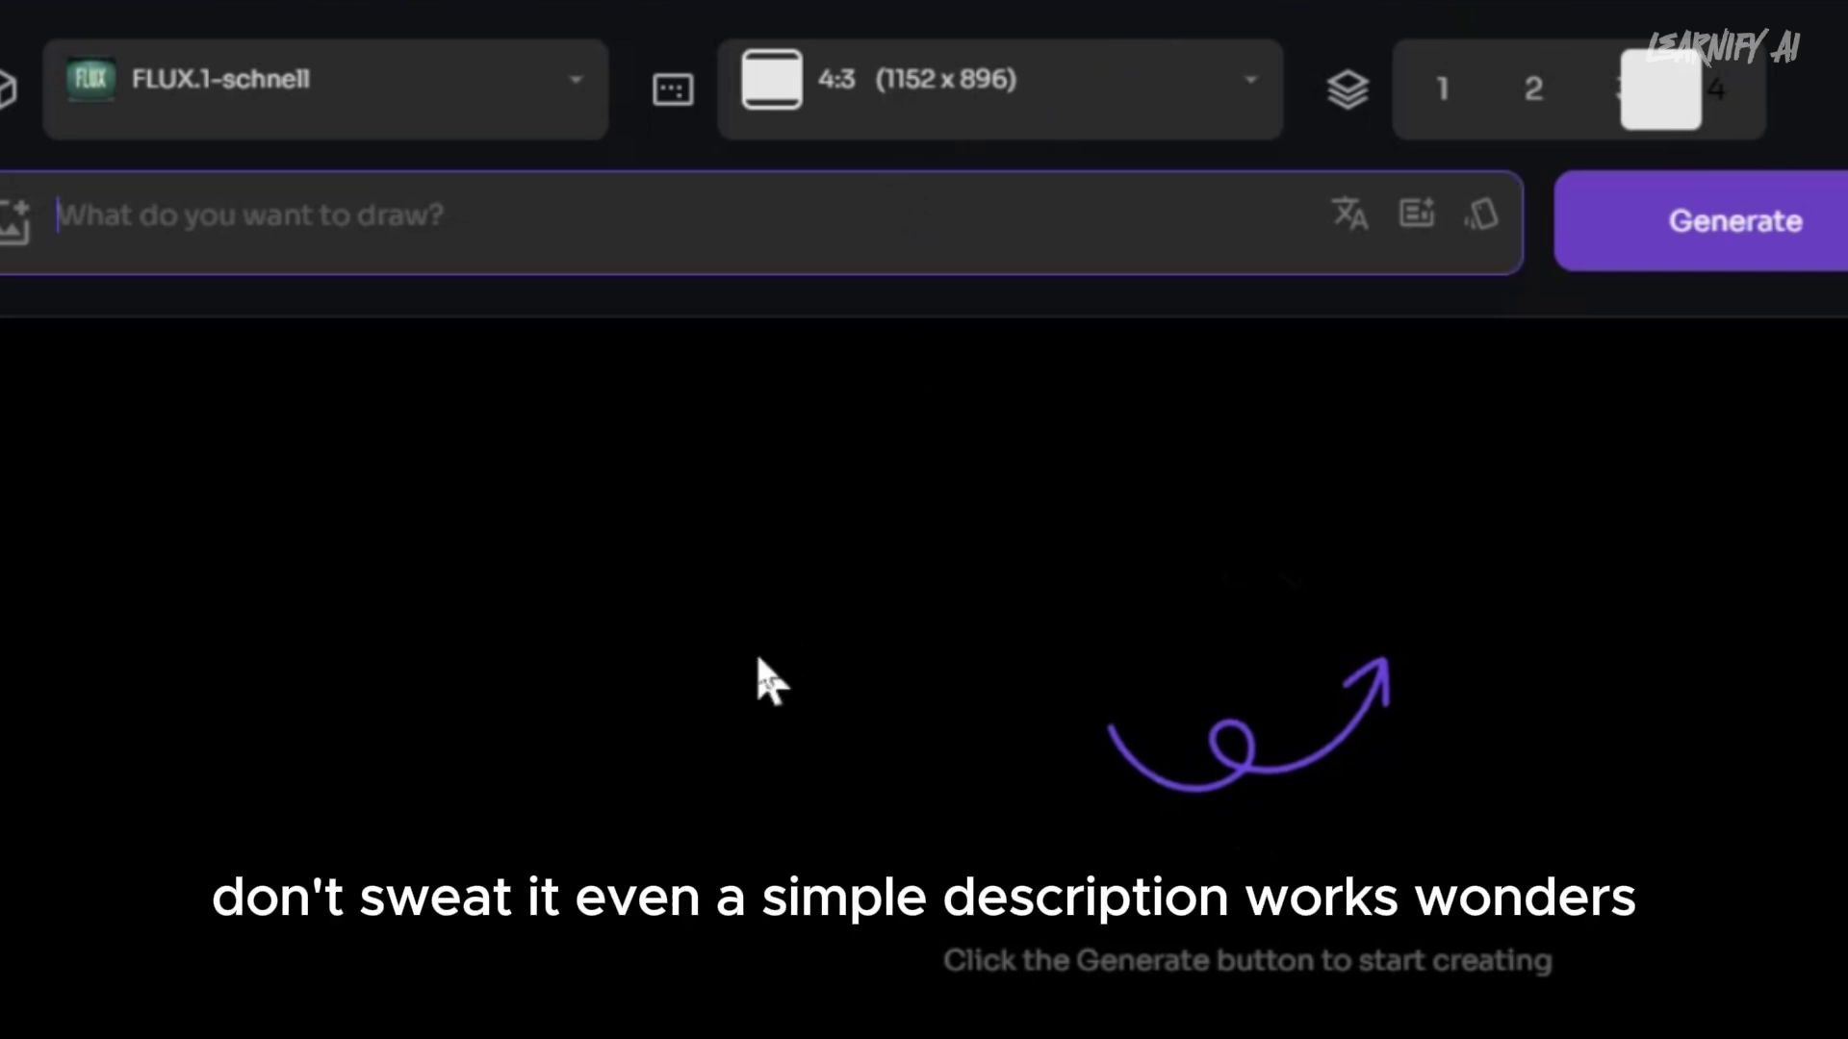
Enhance the prompt 'a very beautiful woman from usa', generate four portraits, and open the first
{"action": "type", "text": "a very beautiful"}
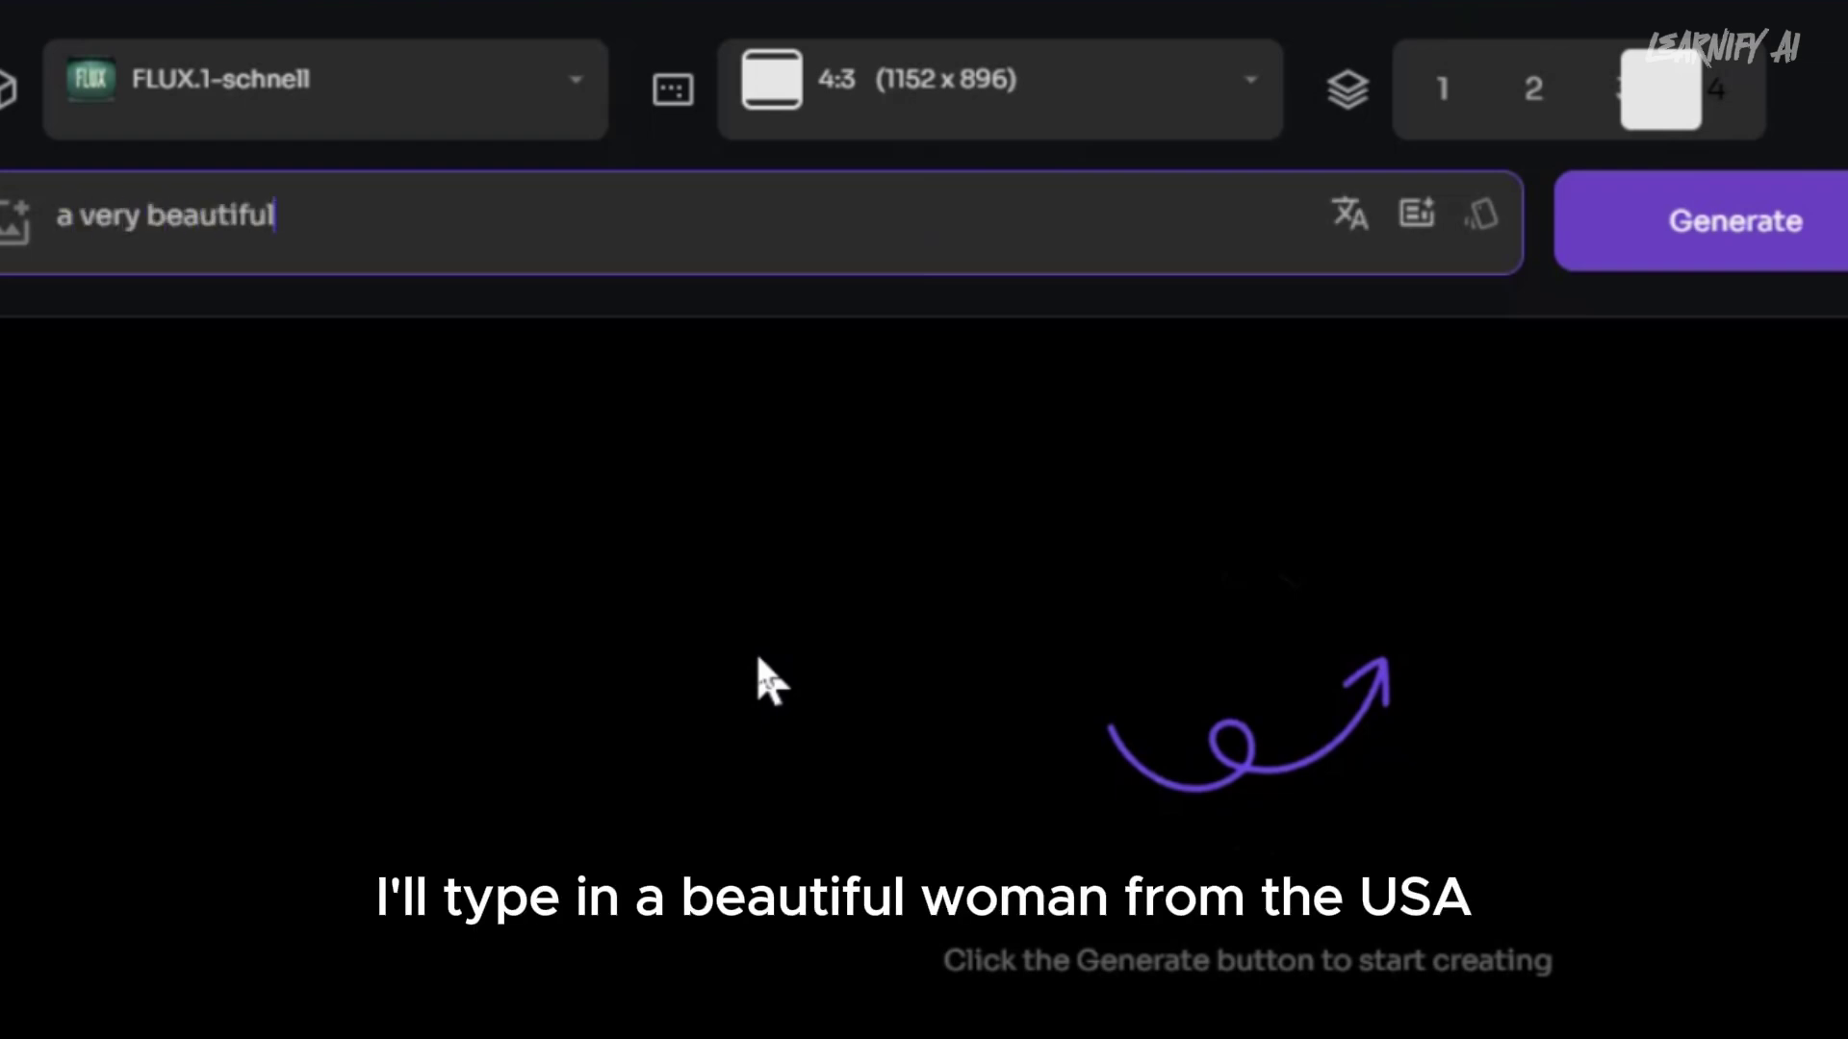
{"action": "type", "text": " woman from usa, 3D PIXAR Style"}
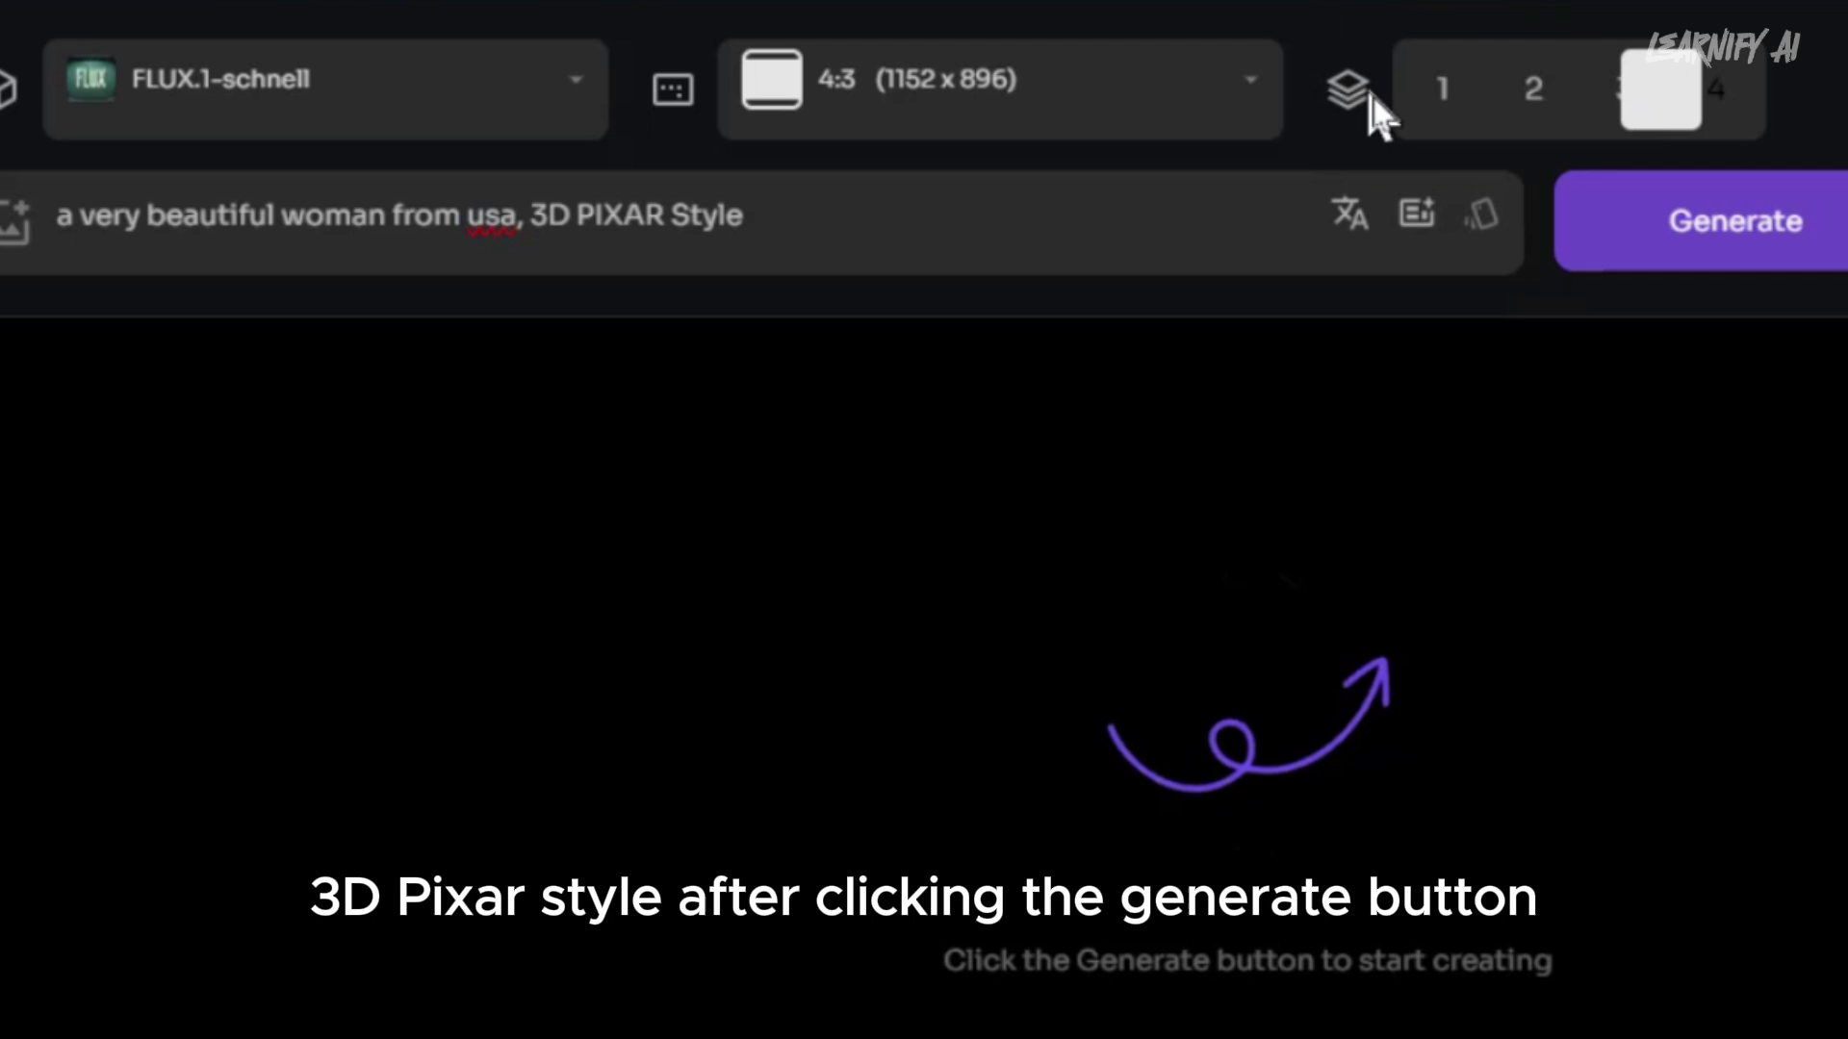
{"action": "left_click", "coordinate": [1419, 214]}
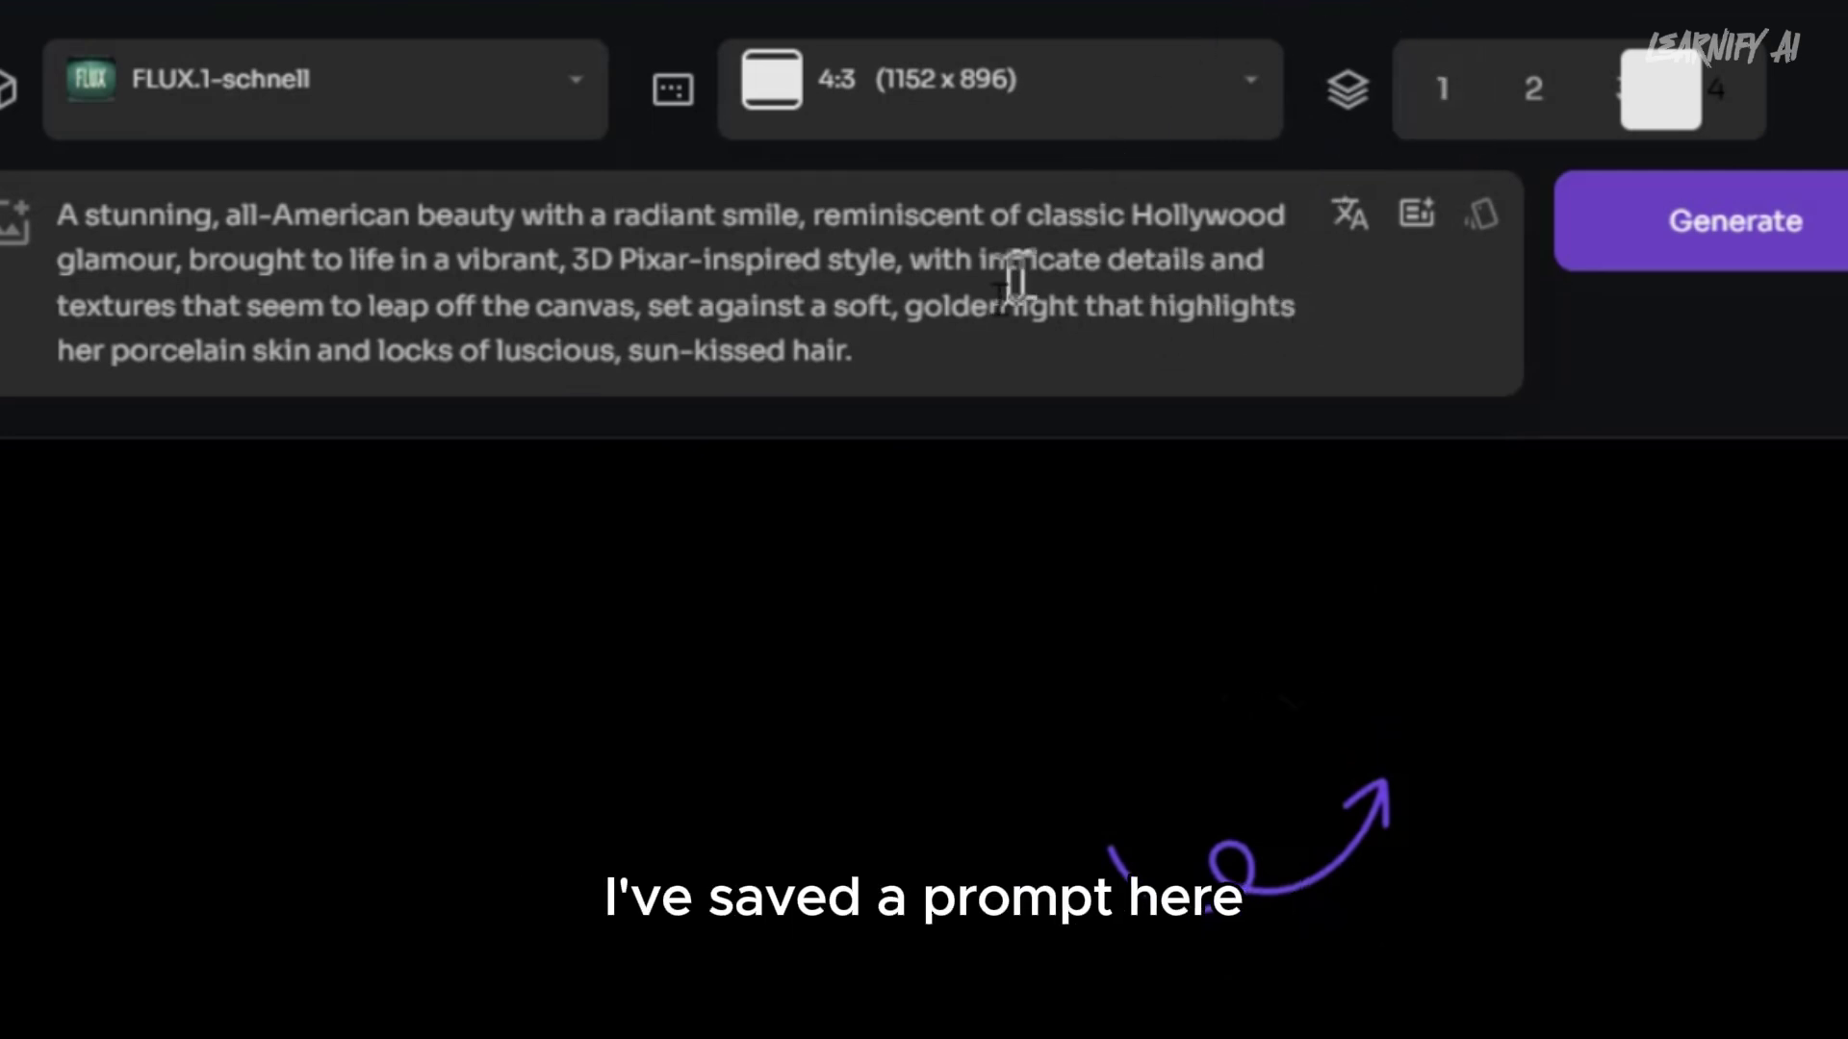
{"action": "left_click", "coordinate": [1651, 262]}
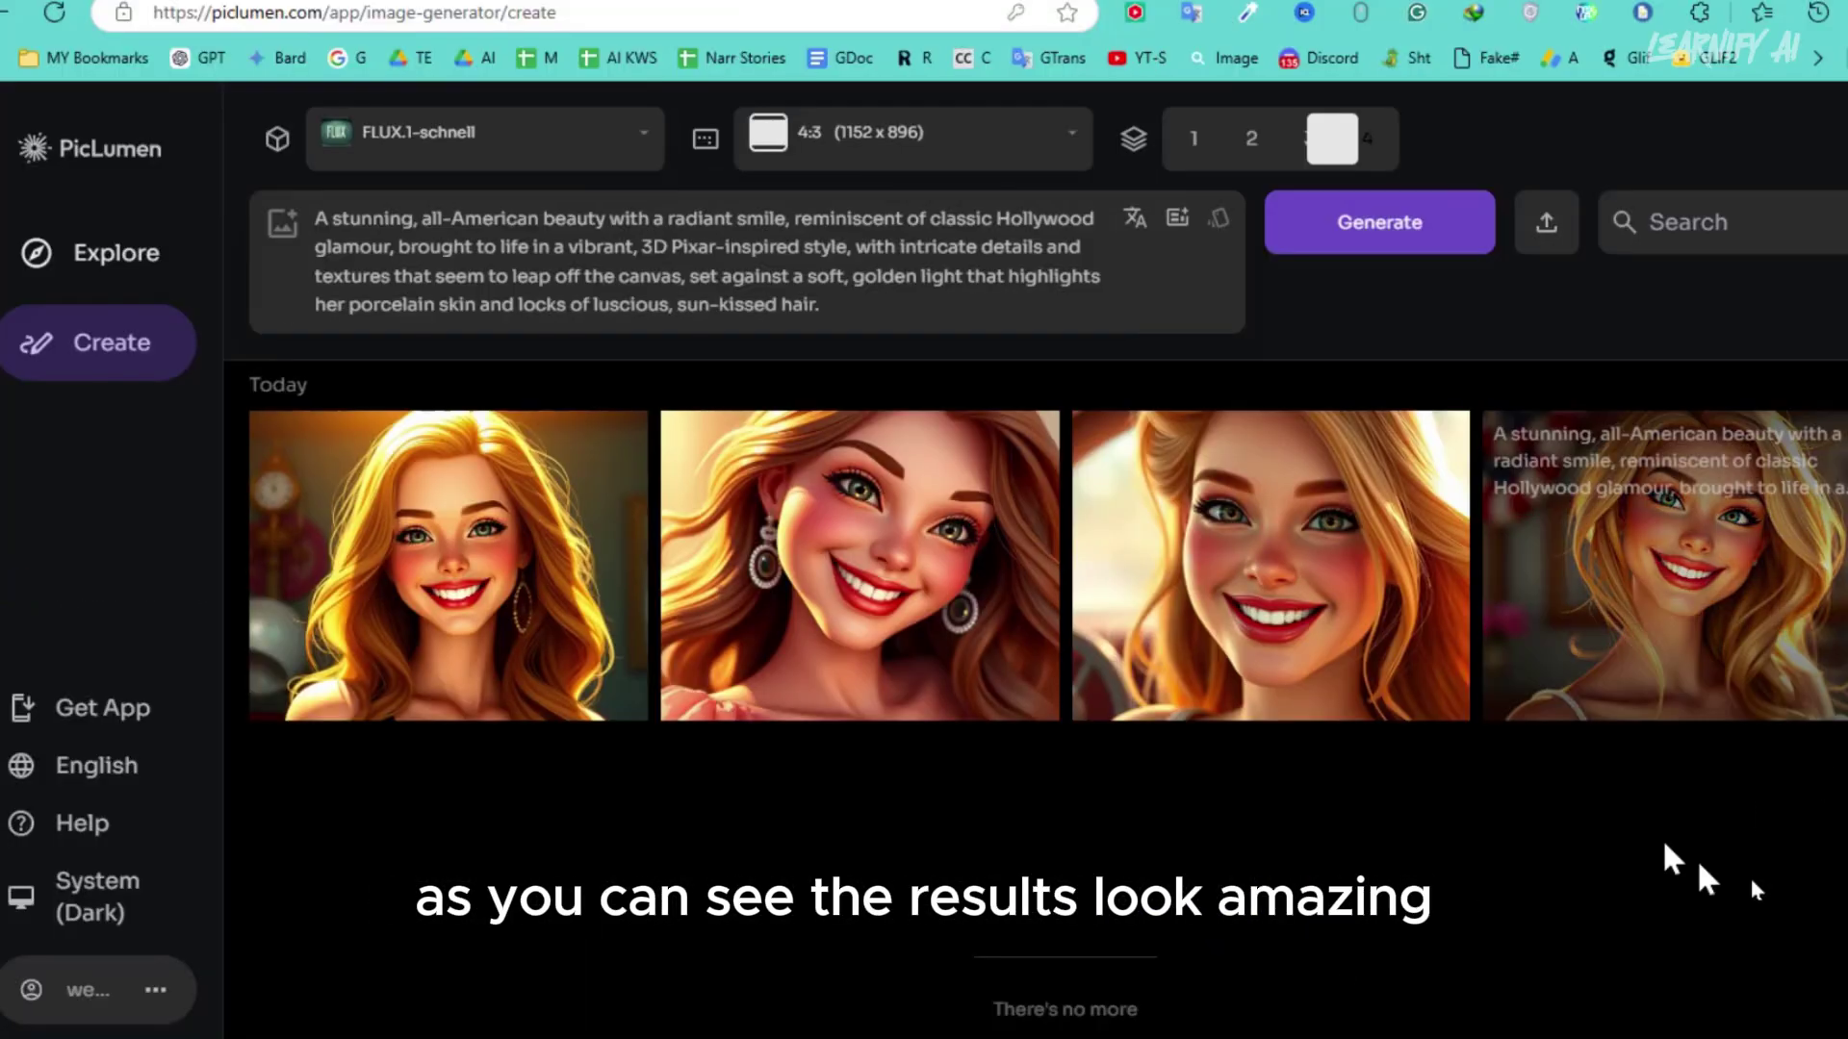
{"action": "left_click", "coordinate": [431, 565]}
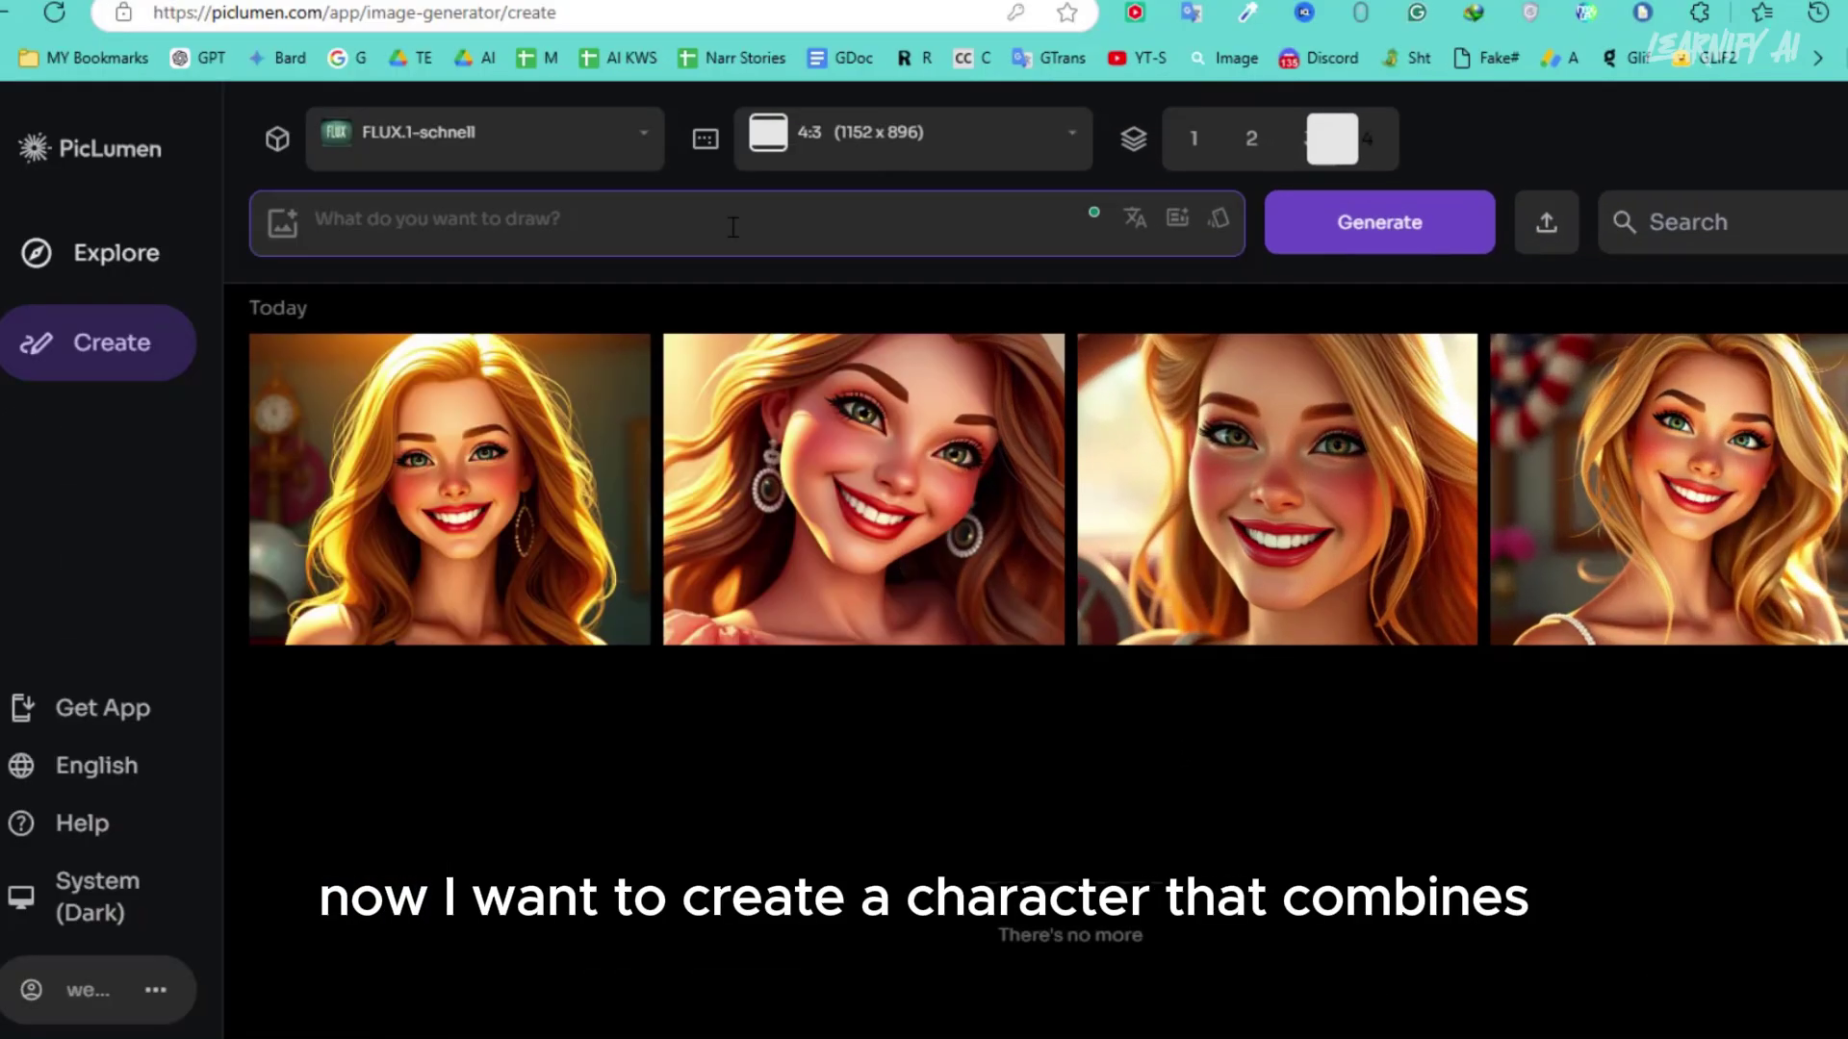
Generate 16:9 portraits from the pasted actress prompt, then enter 'A beautiful woman walking in the city of New York'
{"action": "type", "text": "3D computer-generated portrait of a beautiful actress, Scarlett Johansson, young, inspired by Pixar's whimsical storytelling style, with intricate details and textures that highlight her radiant charm and elegance. The scene is set against a vibrant, colorful background, emphasizing her captivating and charismatic personality, with a touch of playful sophistication."}
{"action": "left_click", "coordinate": [953, 144]}
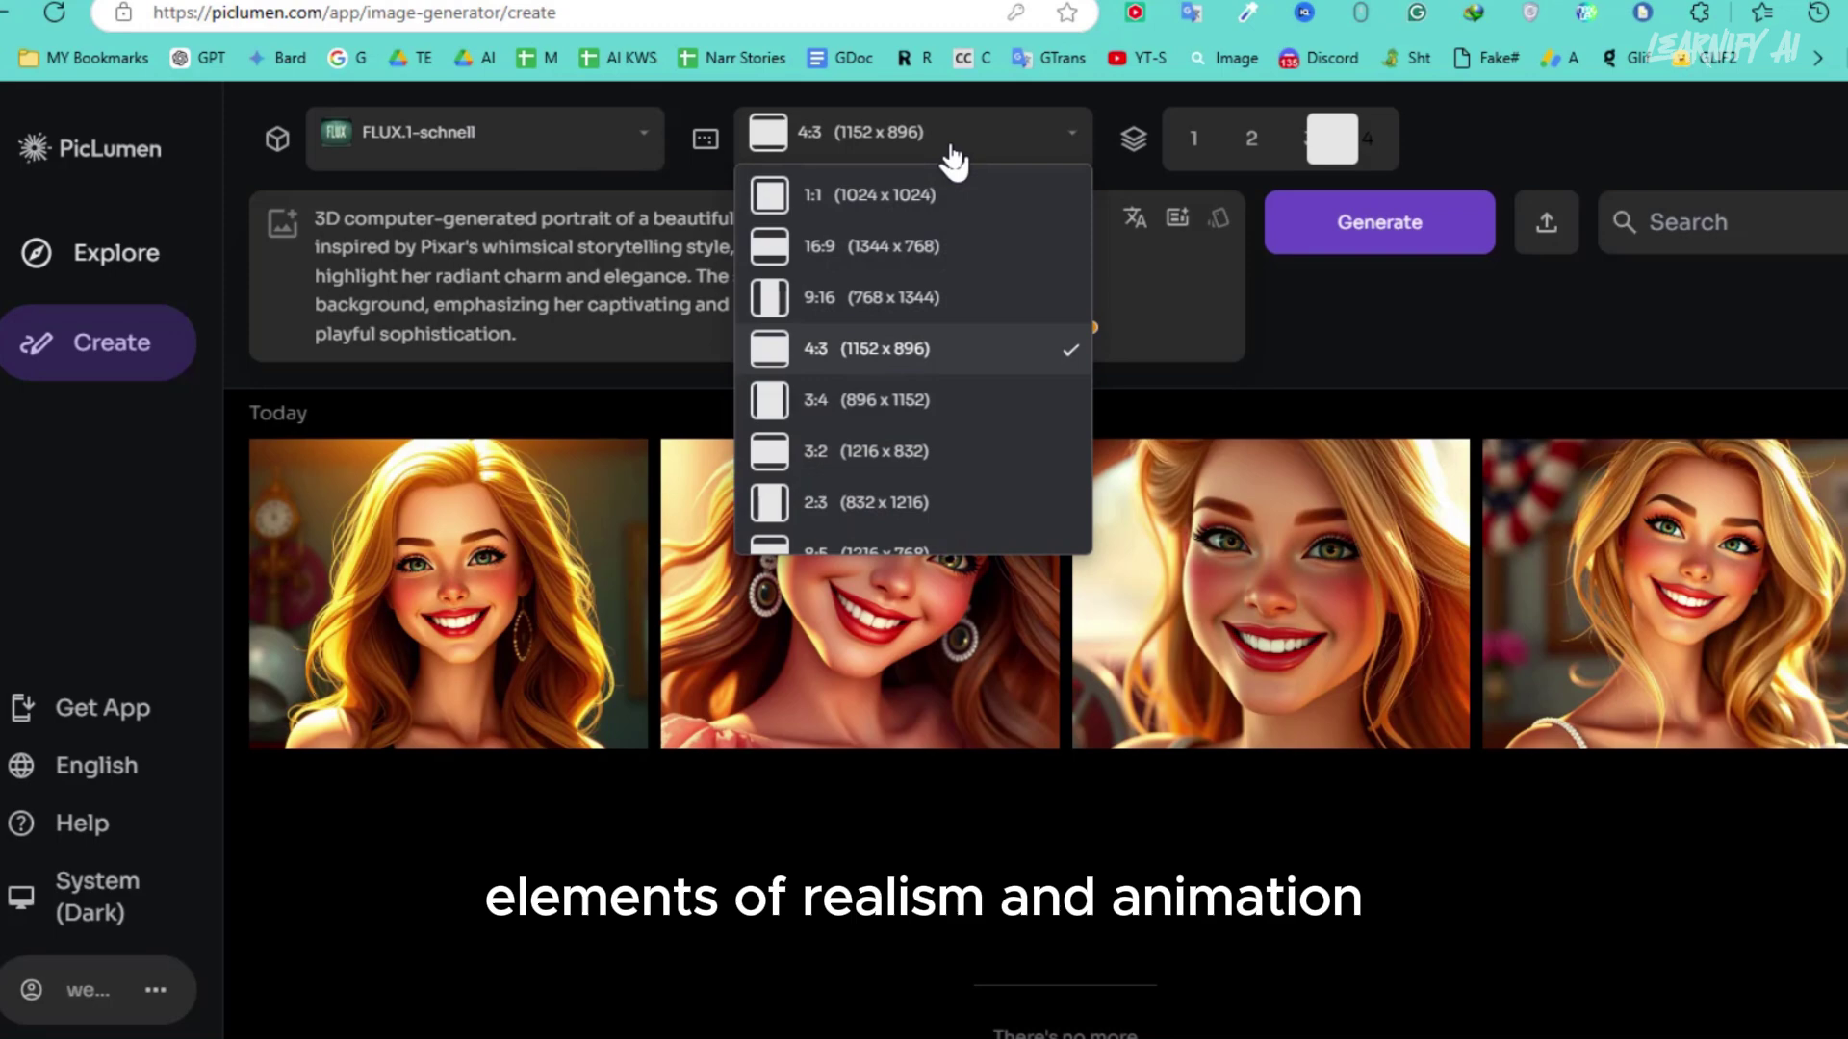
{"action": "left_click", "coordinate": [874, 256]}
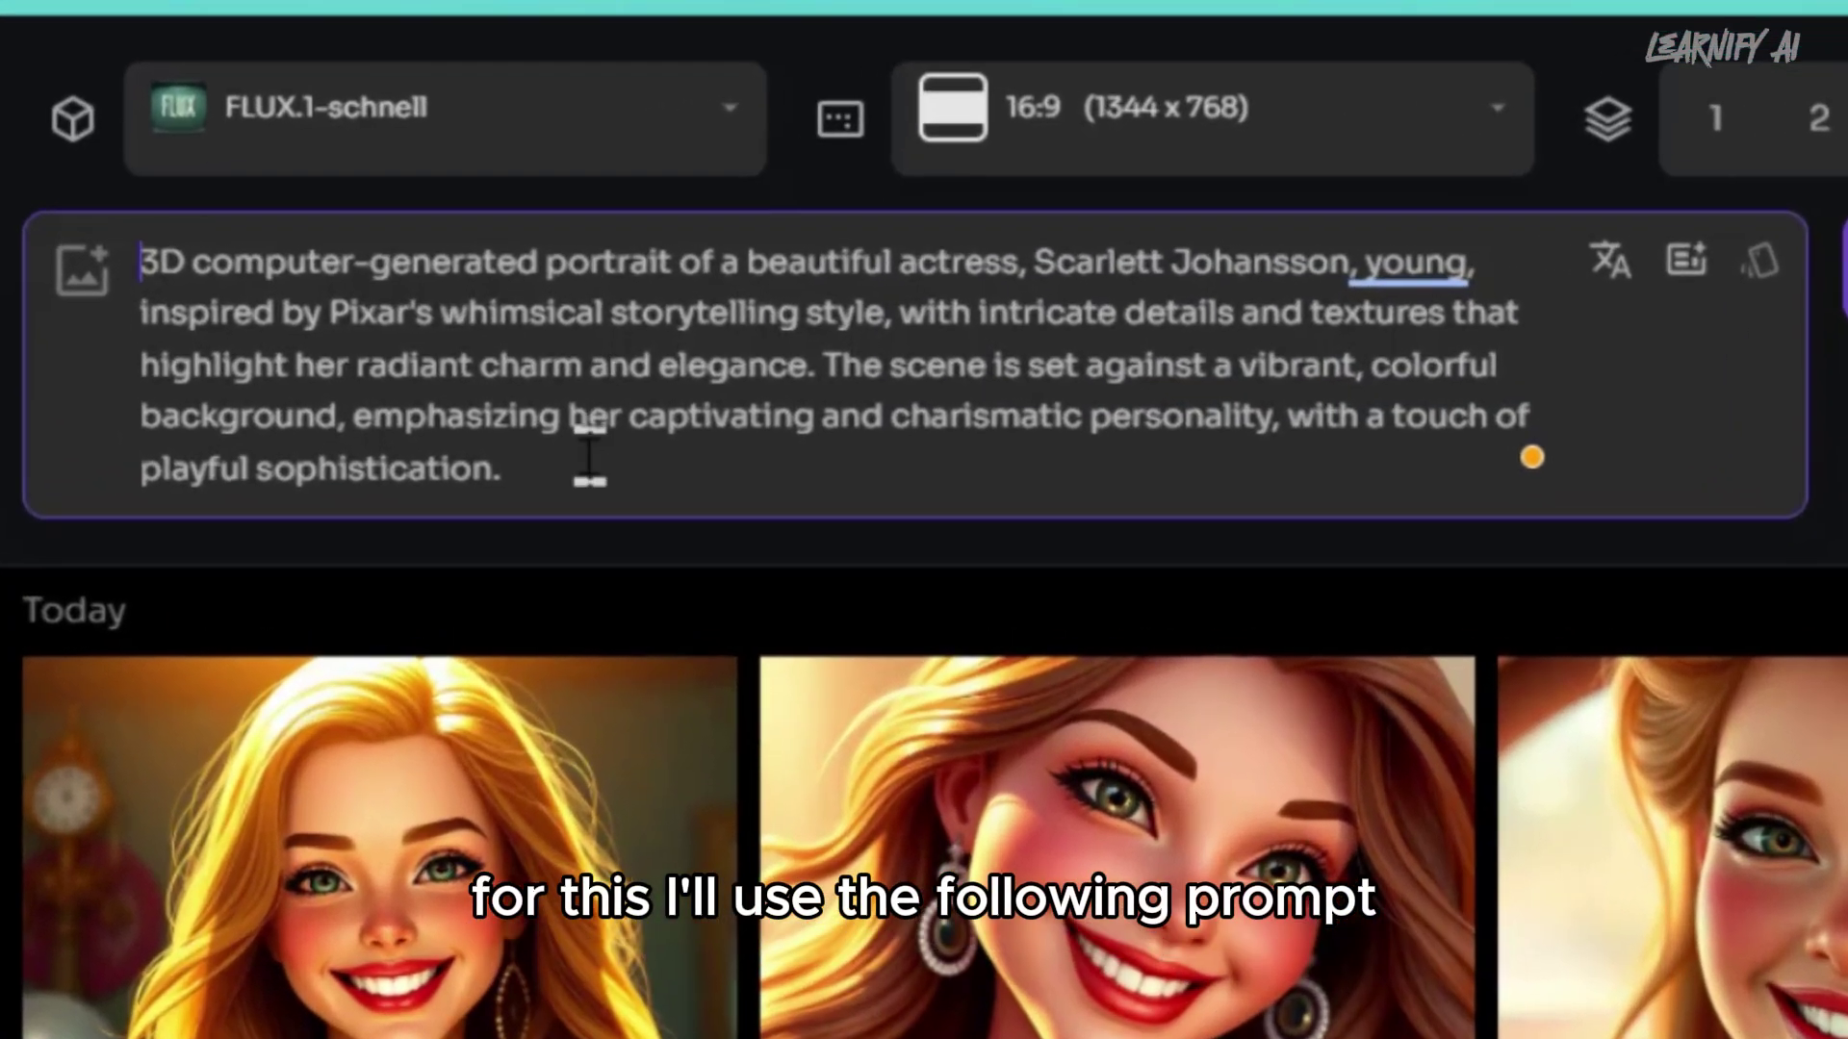
{"action": "left_click", "coordinate": [563, 332]}
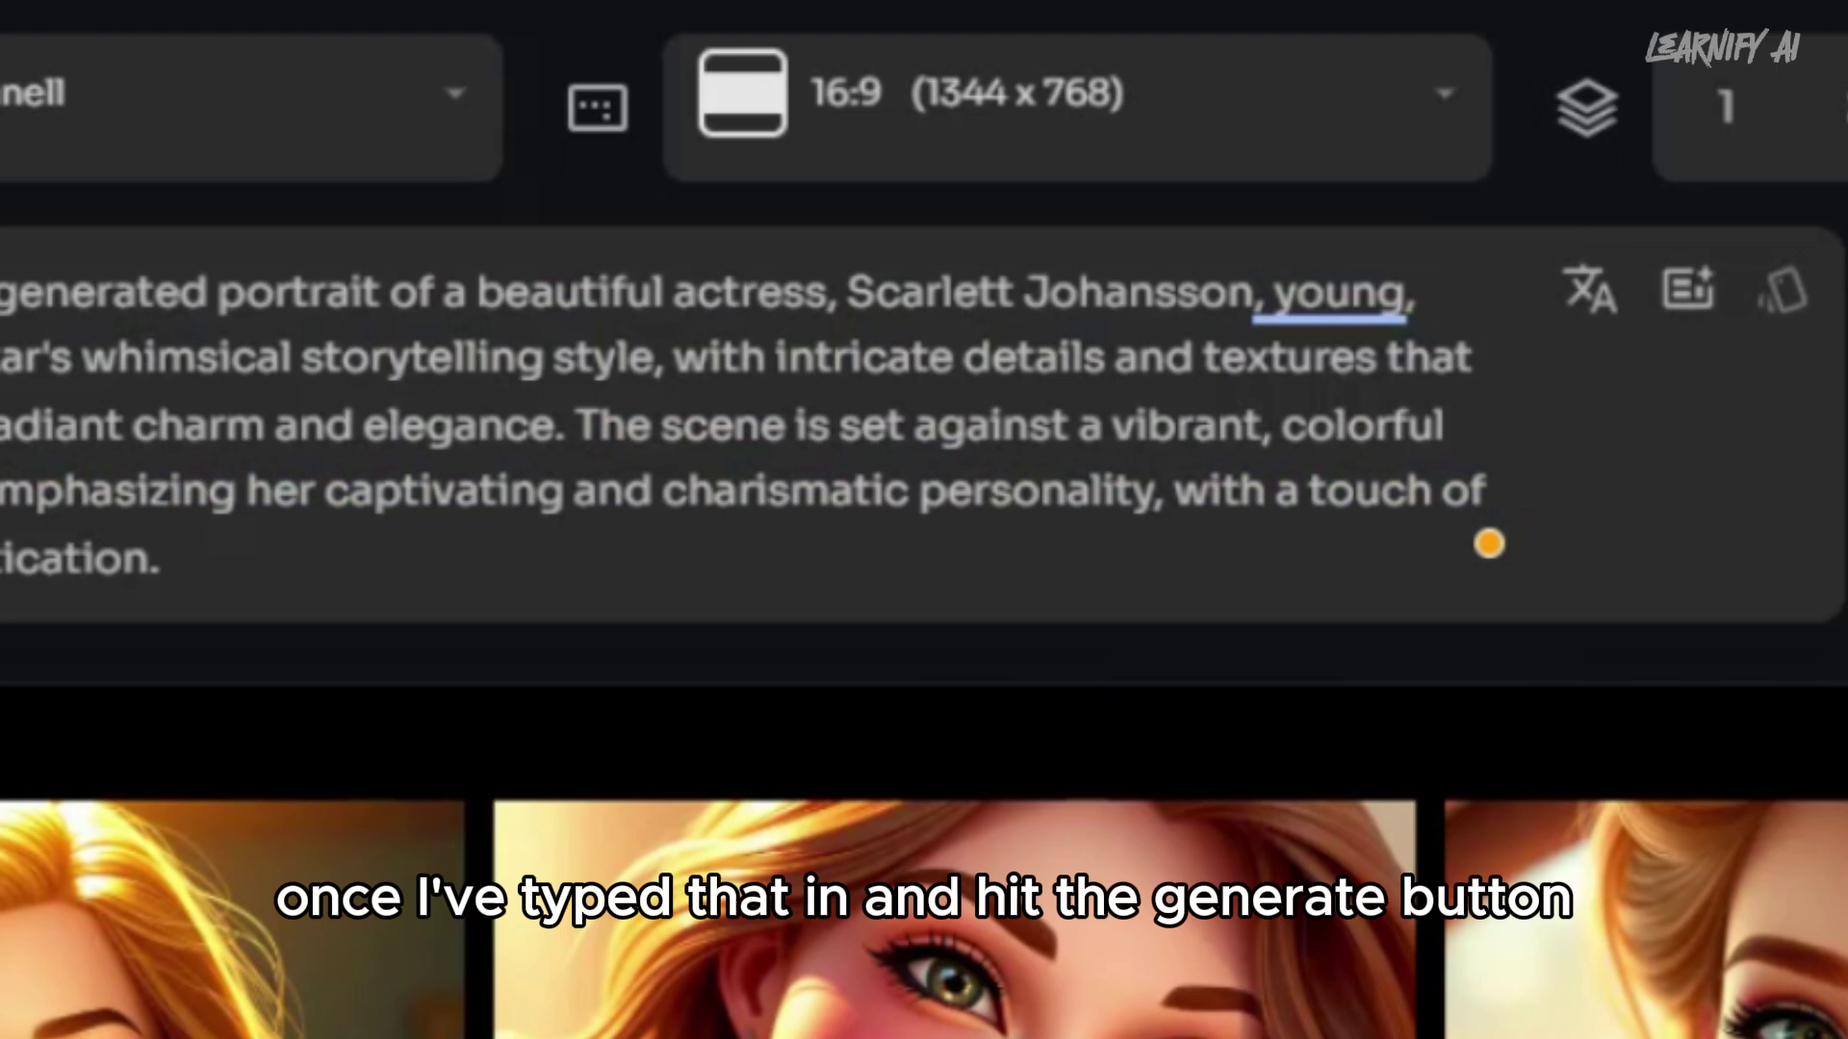
{"action": "left_click", "coordinate": [1847, 321]}
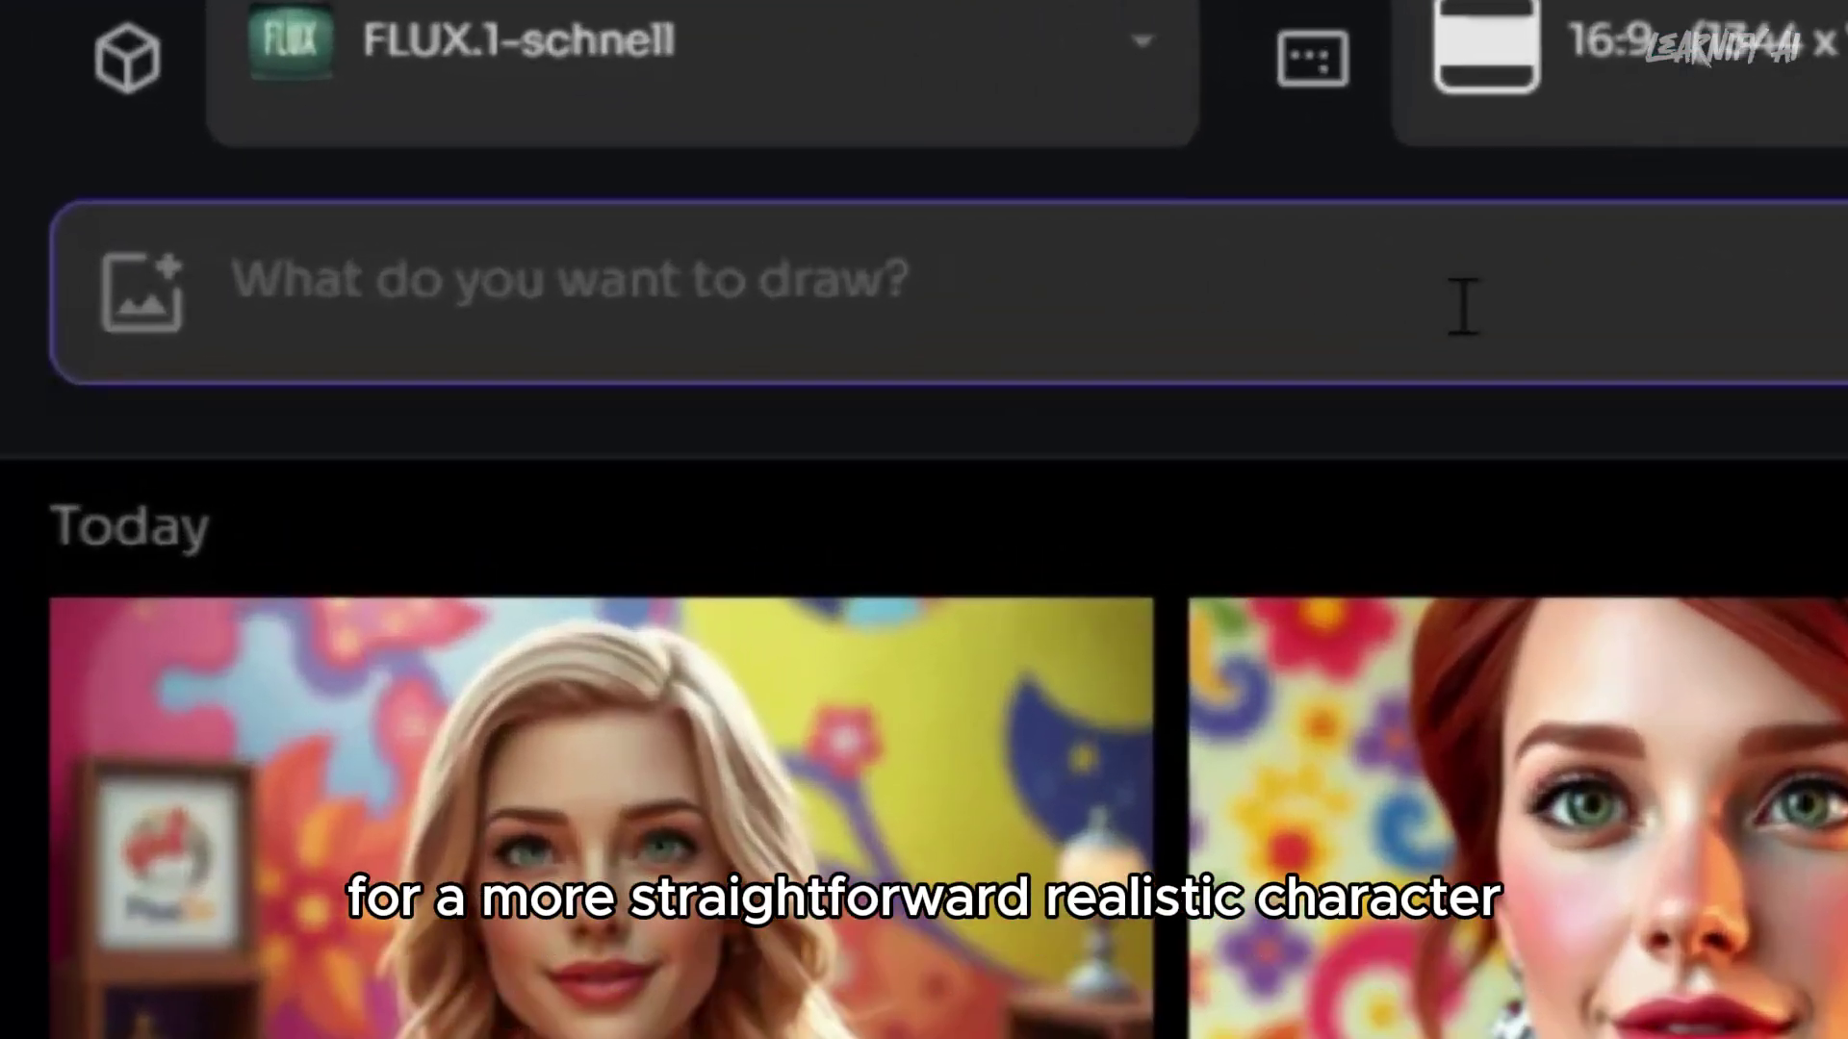
{"action": "type", "text": "A beautiful woman walking in the city of New York"}
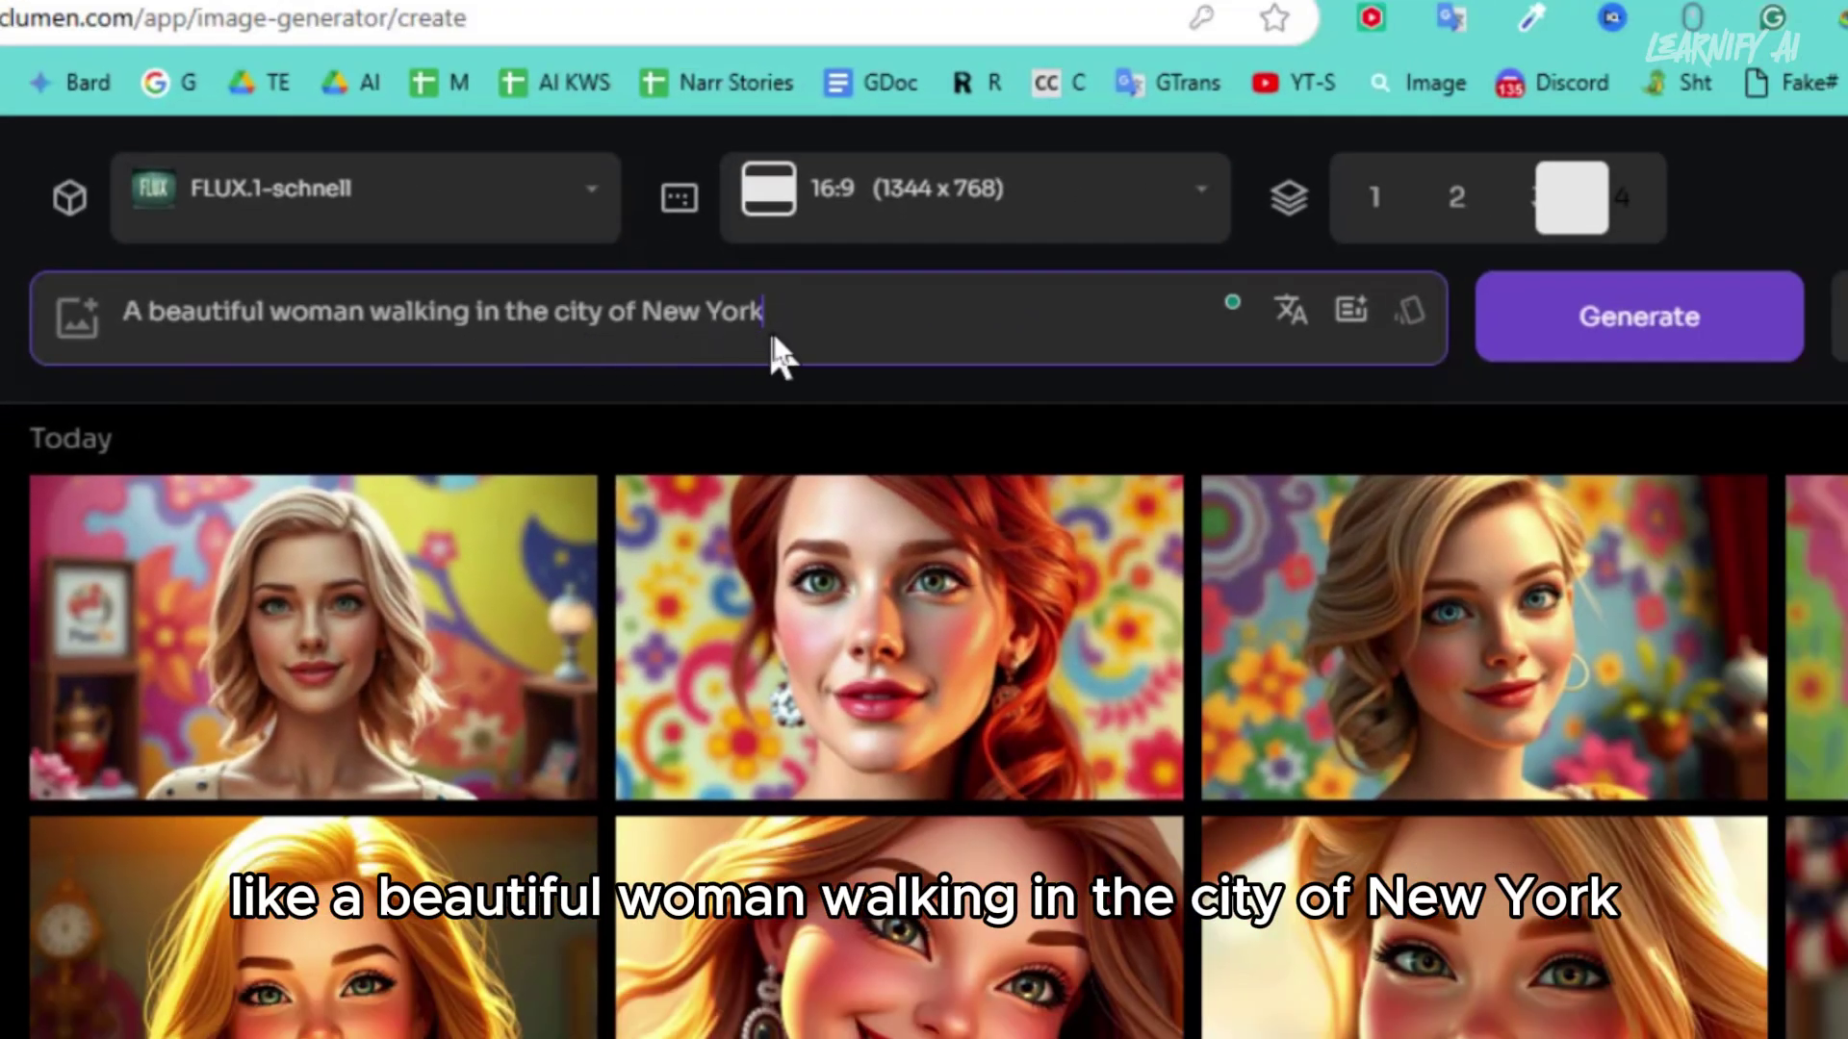
Generate the New York woman images, flip through the results, and apply Magic Prompt
{"action": "left_click", "coordinate": [1629, 339]}
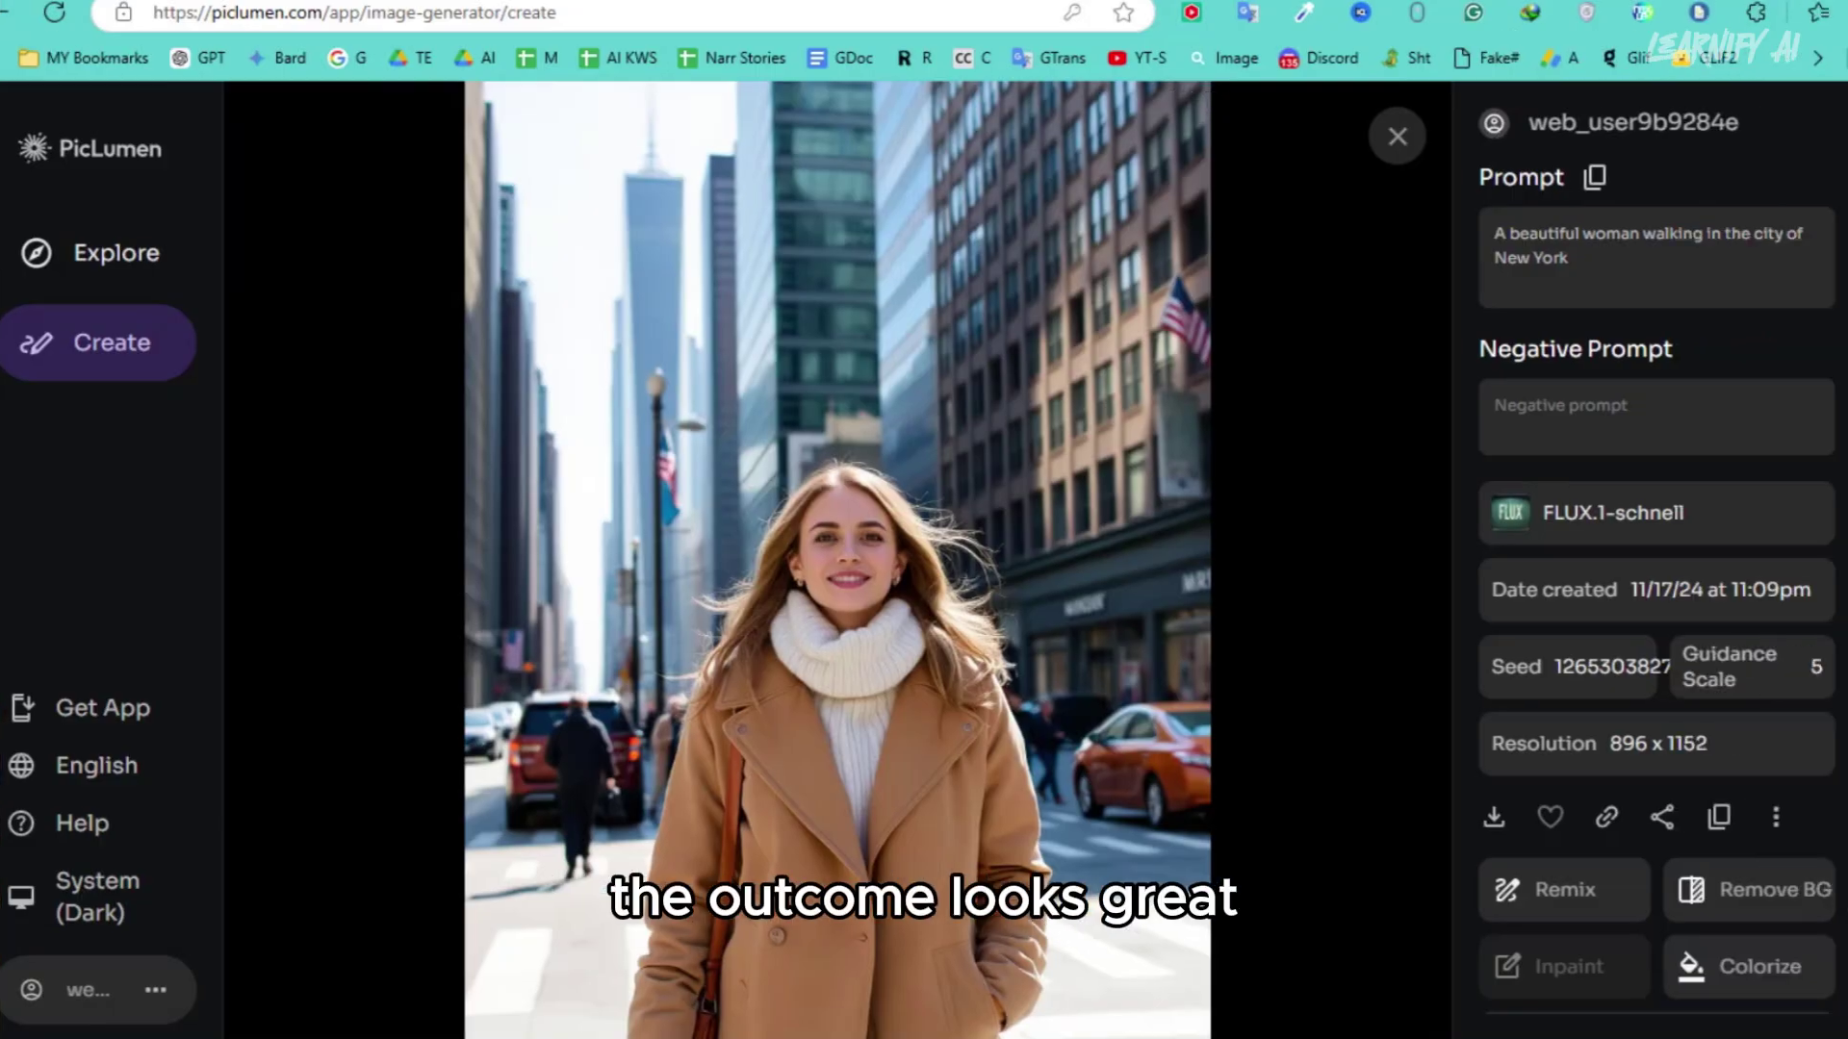
{"action": "key", "text": "Right"}
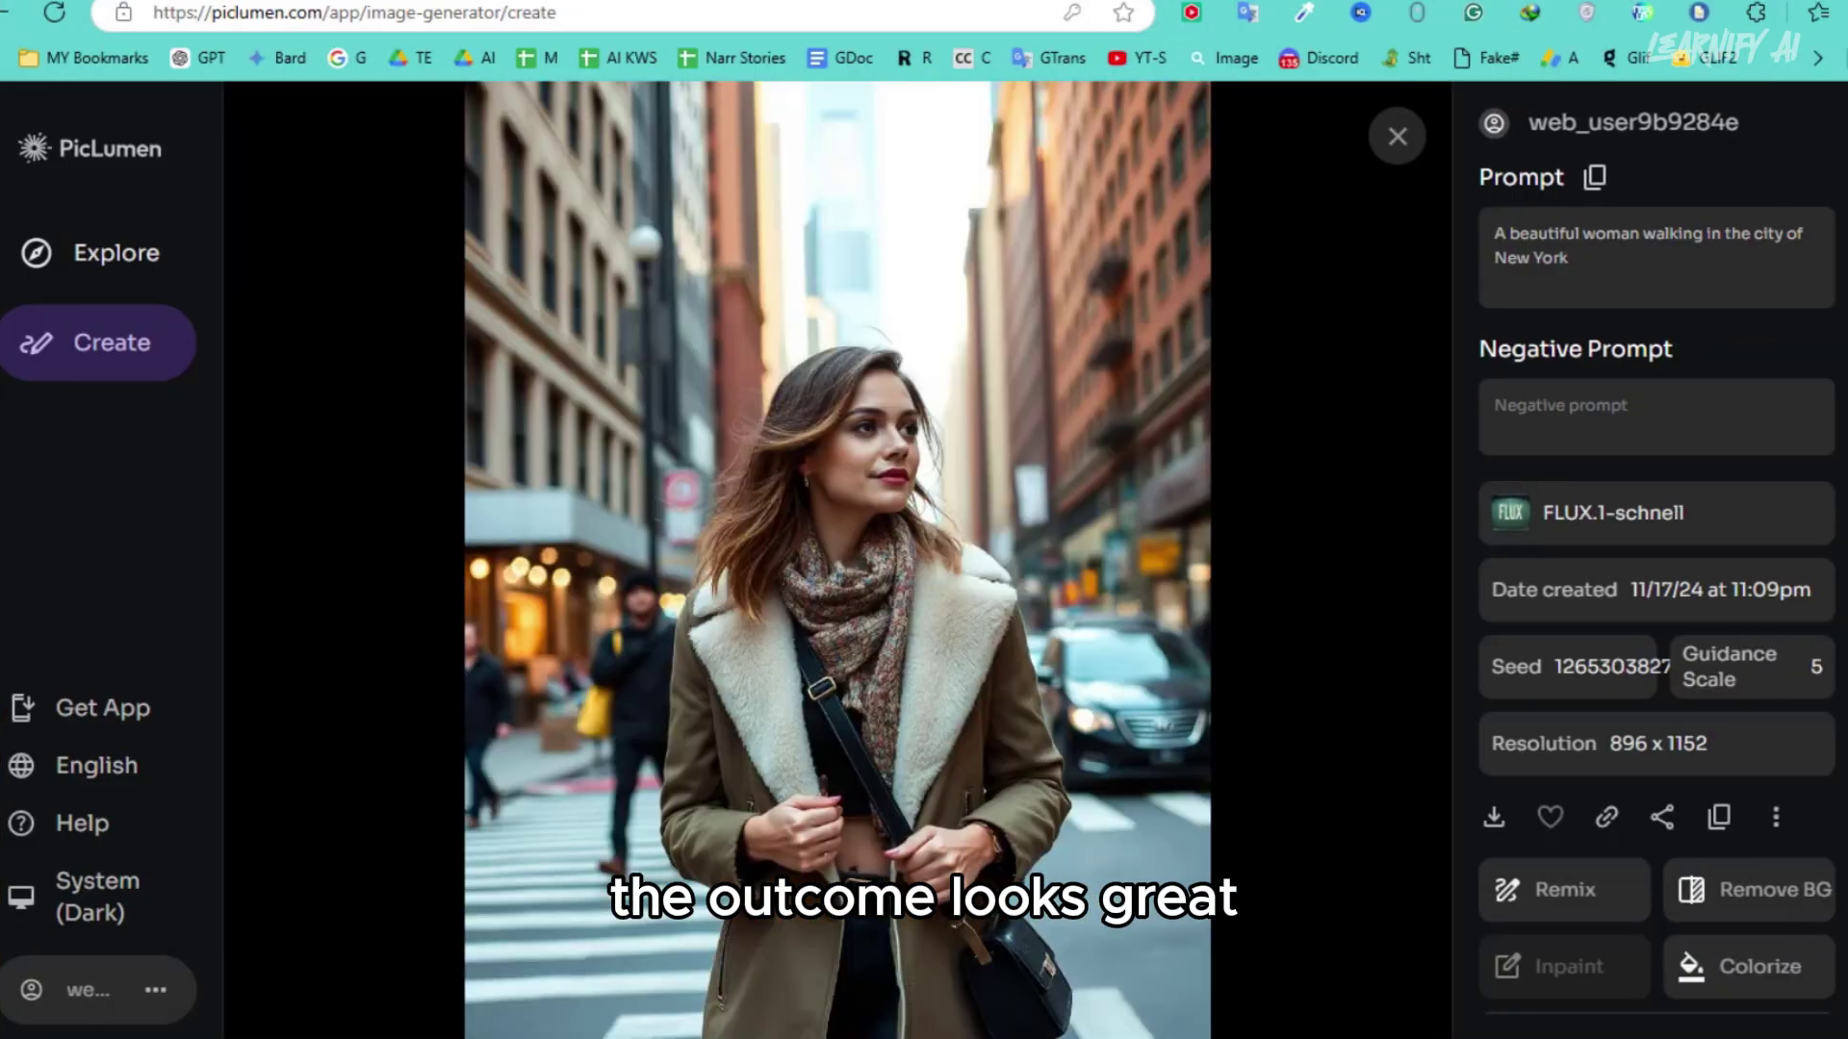
{"action": "key", "text": "Right"}
{"action": "key", "text": "Right"}
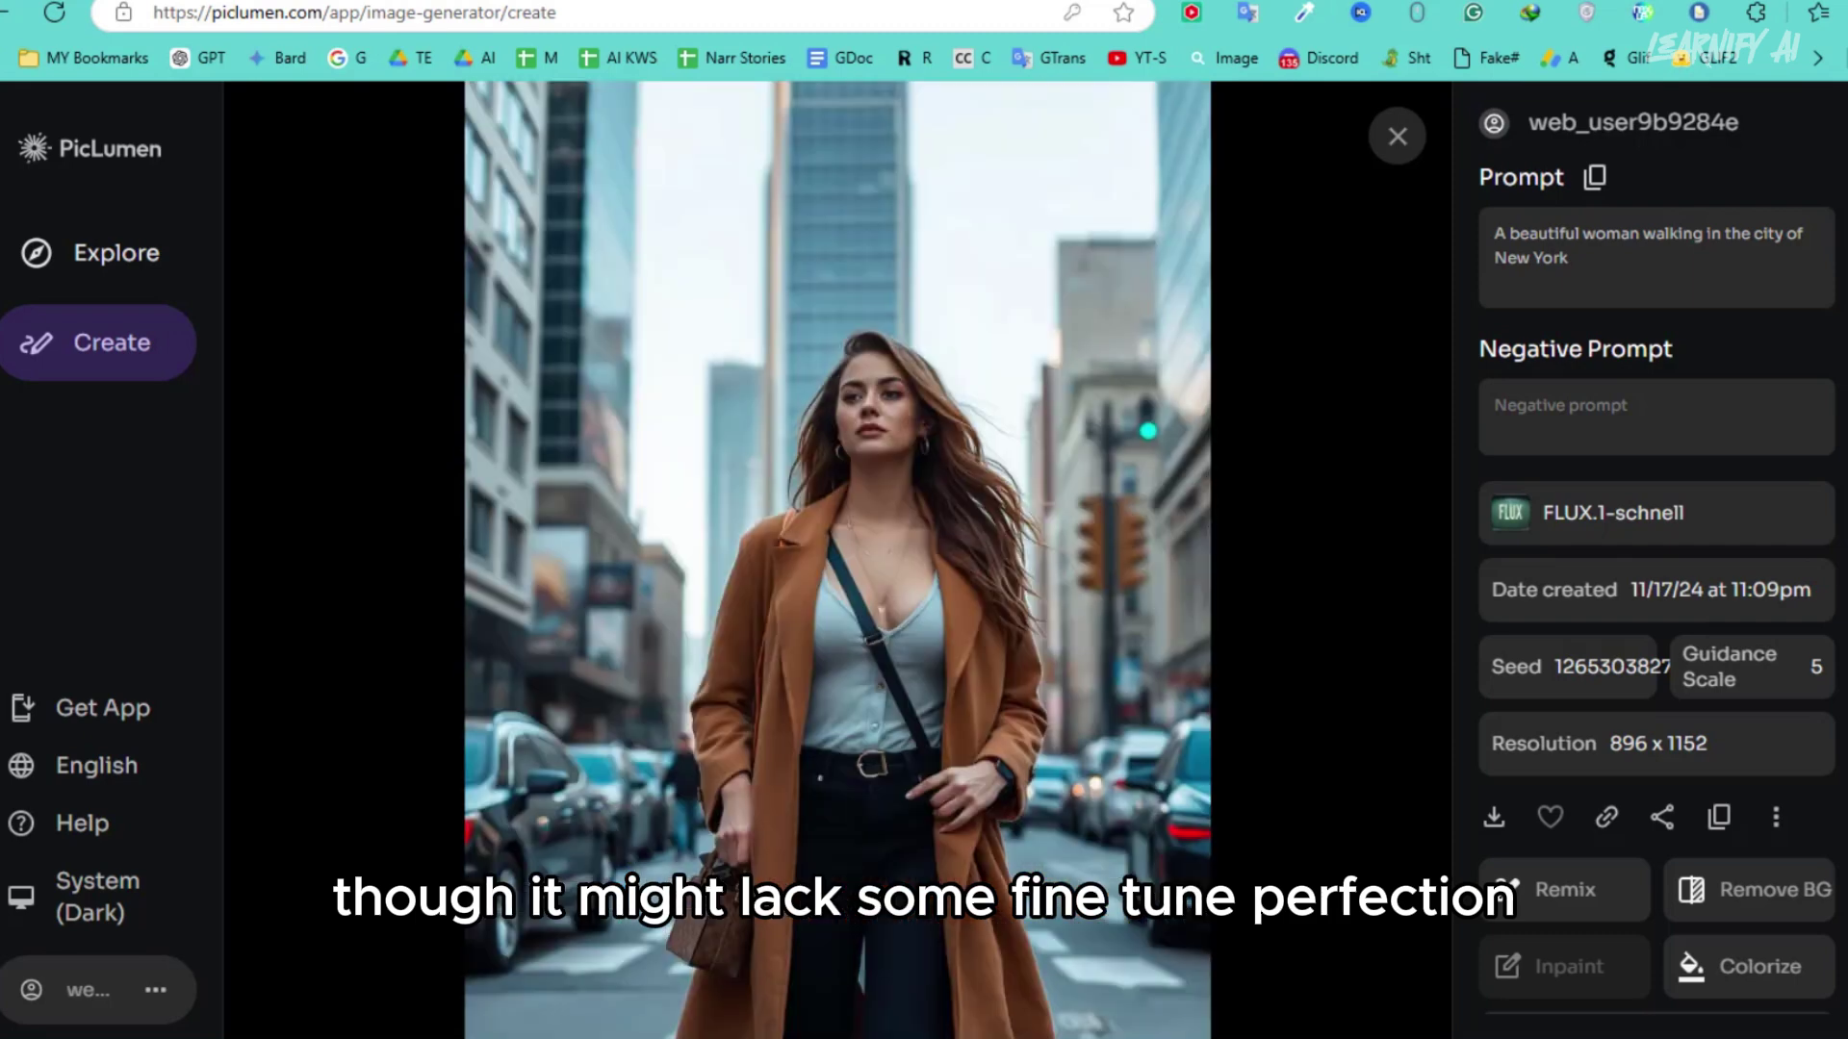
{"action": "key", "text": "Right"}
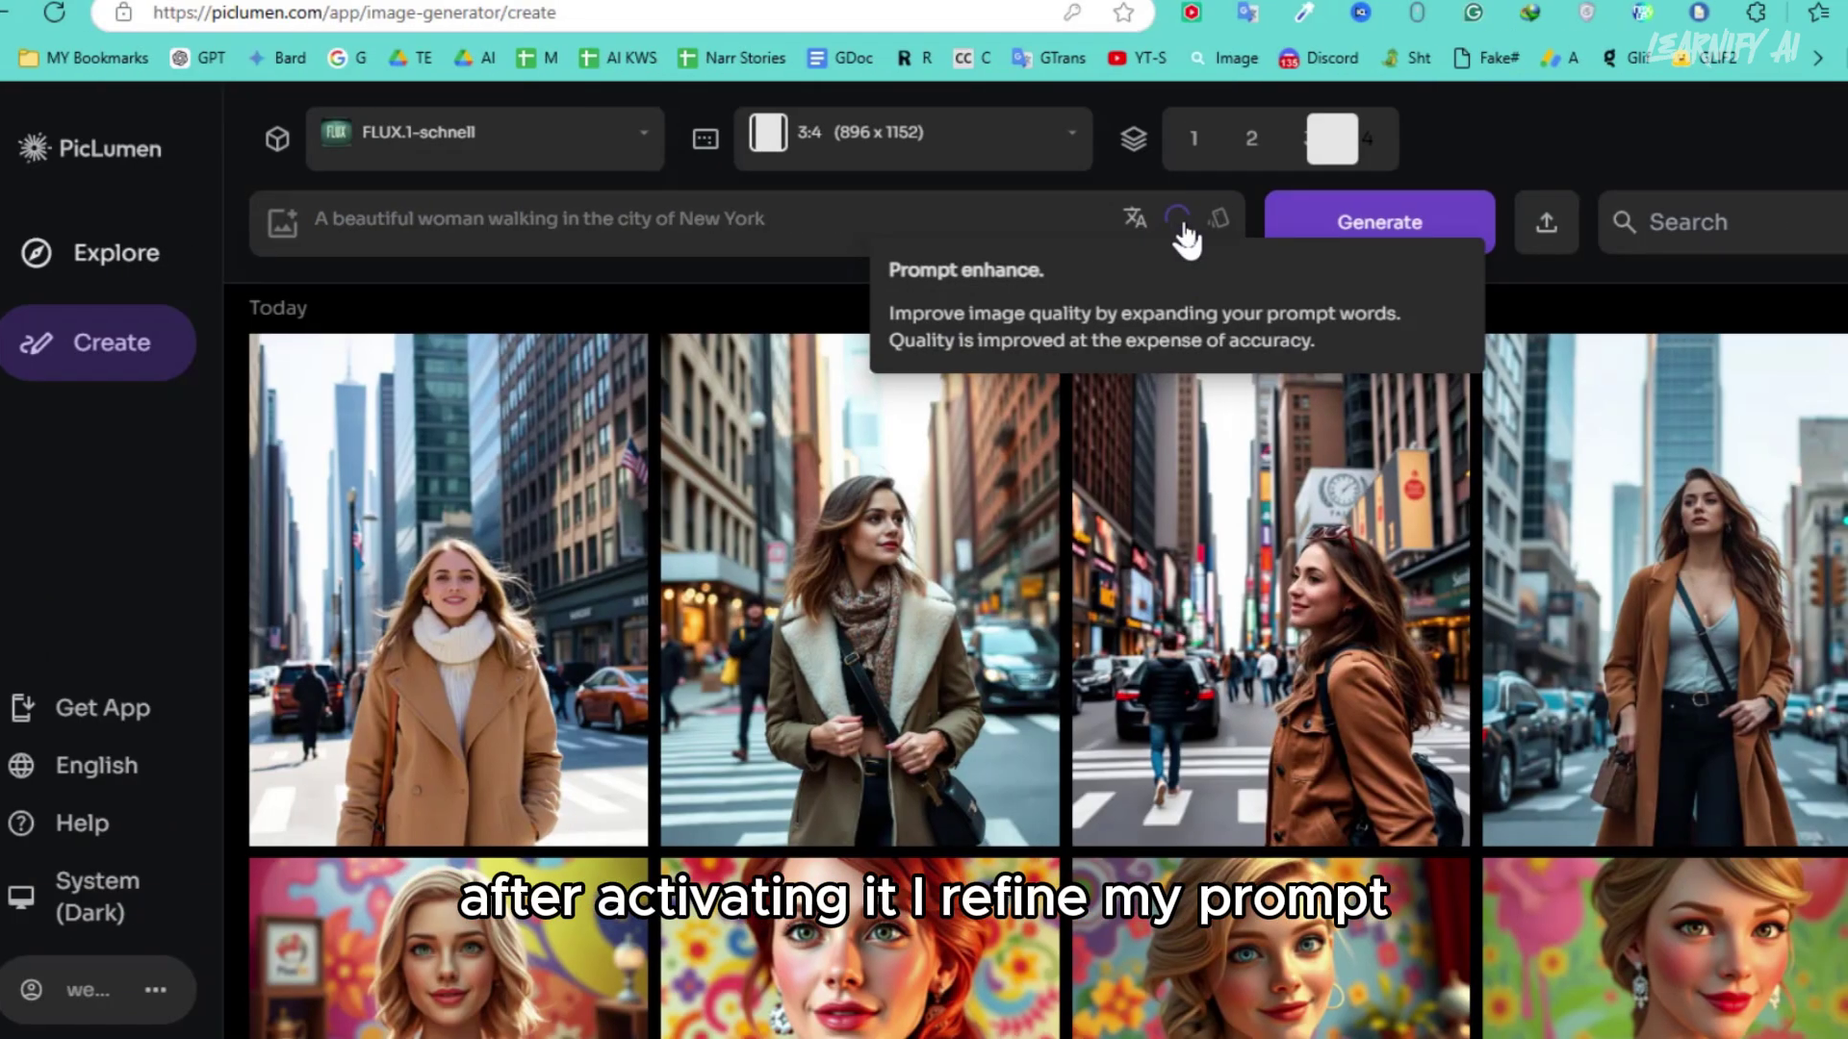
{"action": "left_click", "coordinate": [1179, 221]}
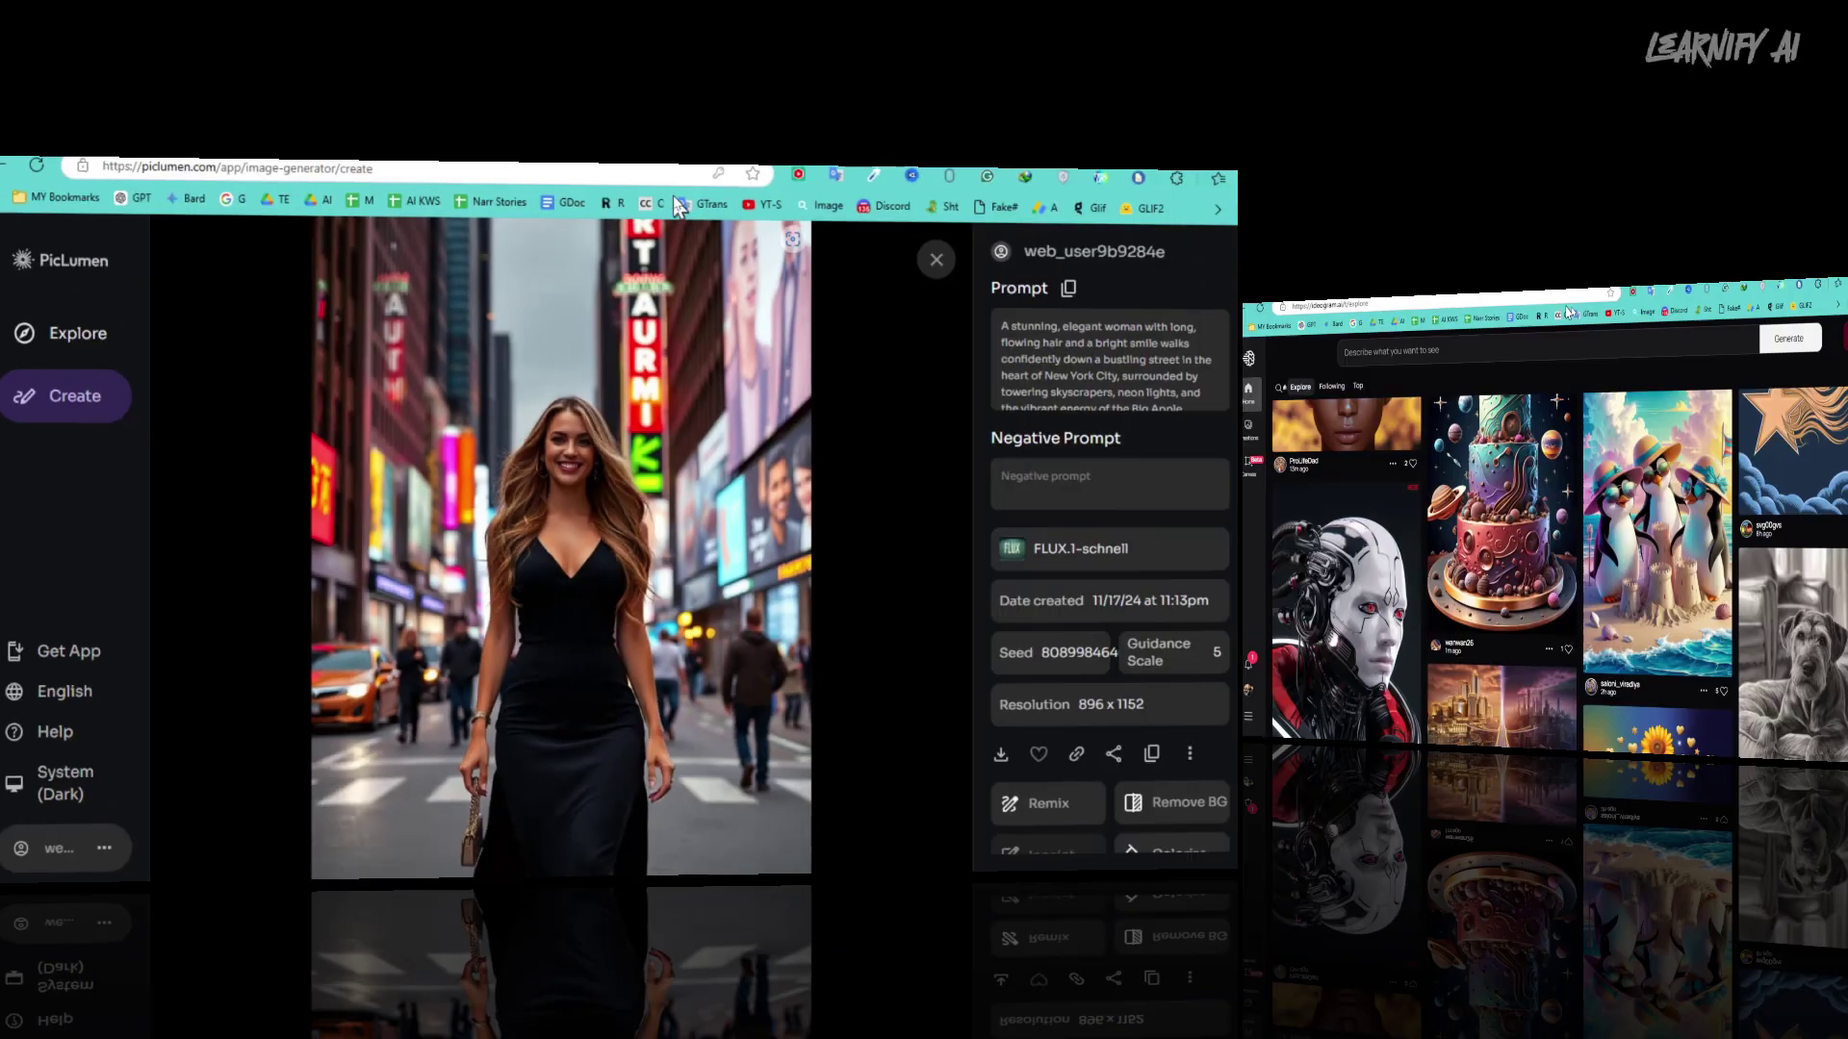
Scroll down Ideogram's Explore feed and jump back to the top
{"action": "scroll", "coordinate": [1047, 825], "scroll_direction": "down", "scroll_amount": 5}
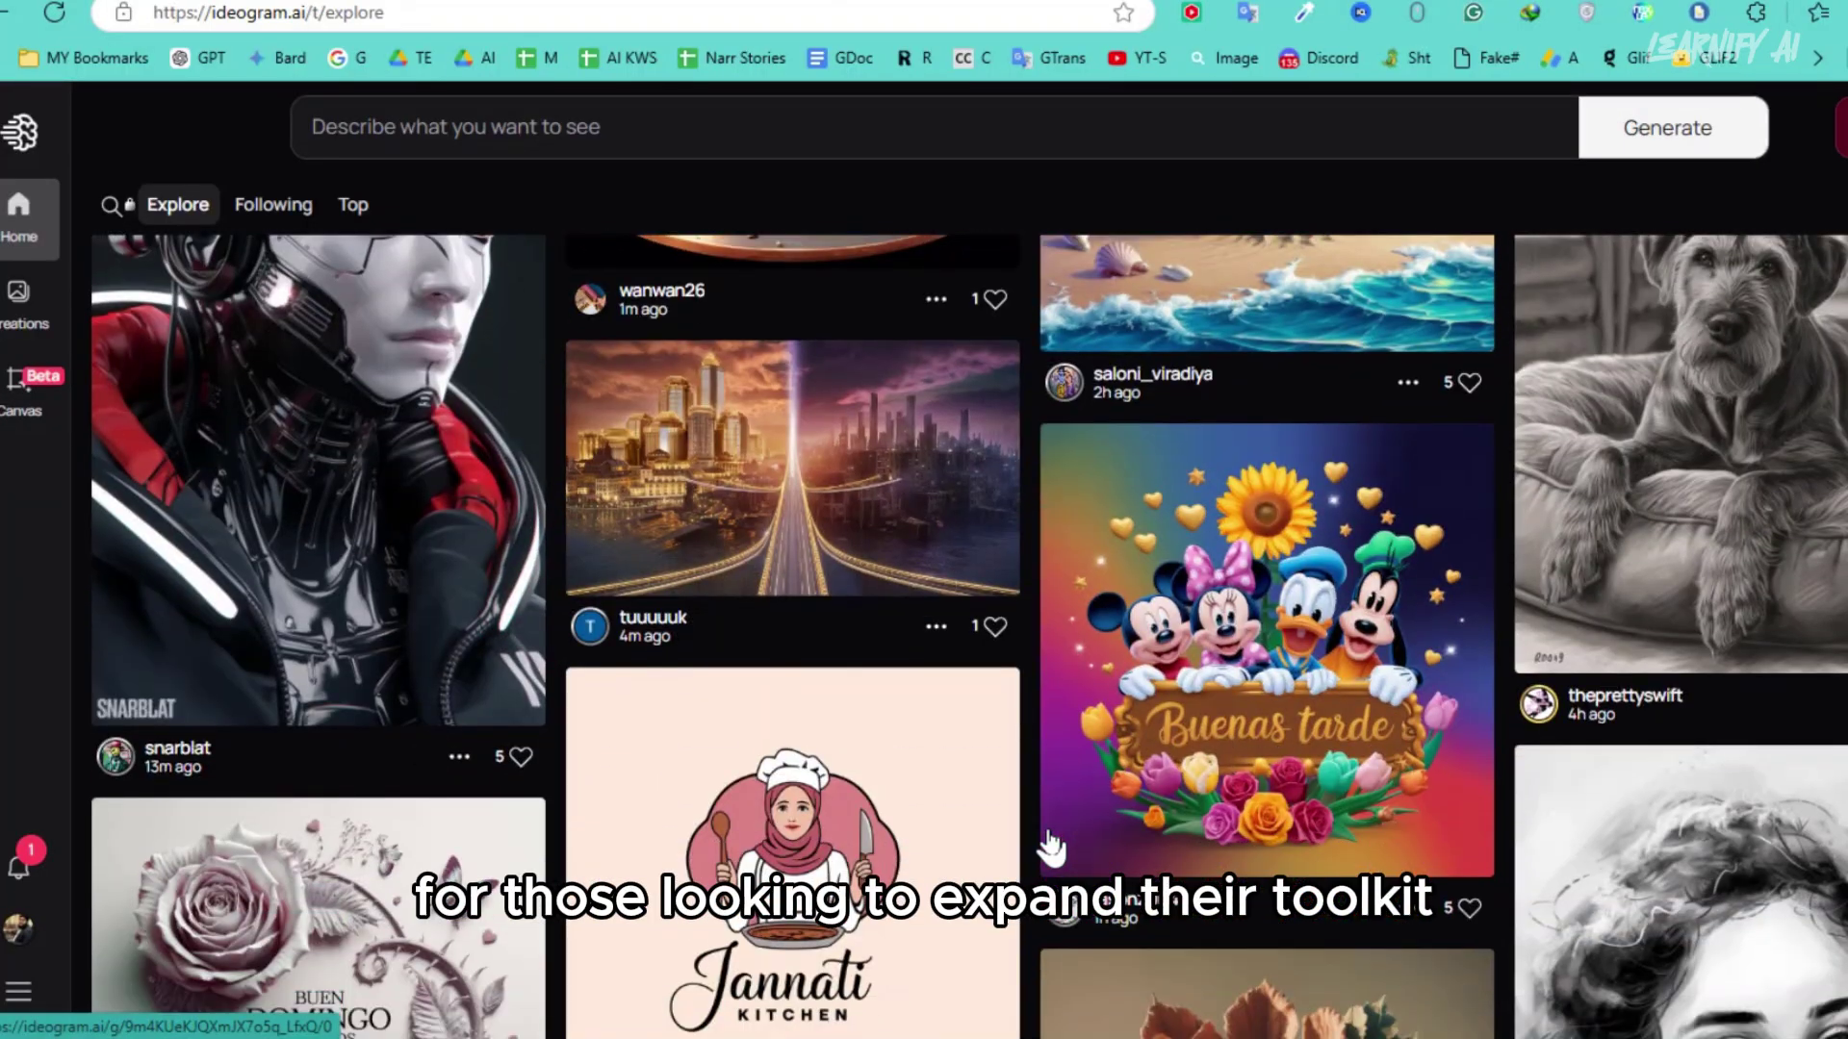
{"action": "scroll", "coordinate": [1035, 864], "scroll_direction": "down", "scroll_amount": 10}
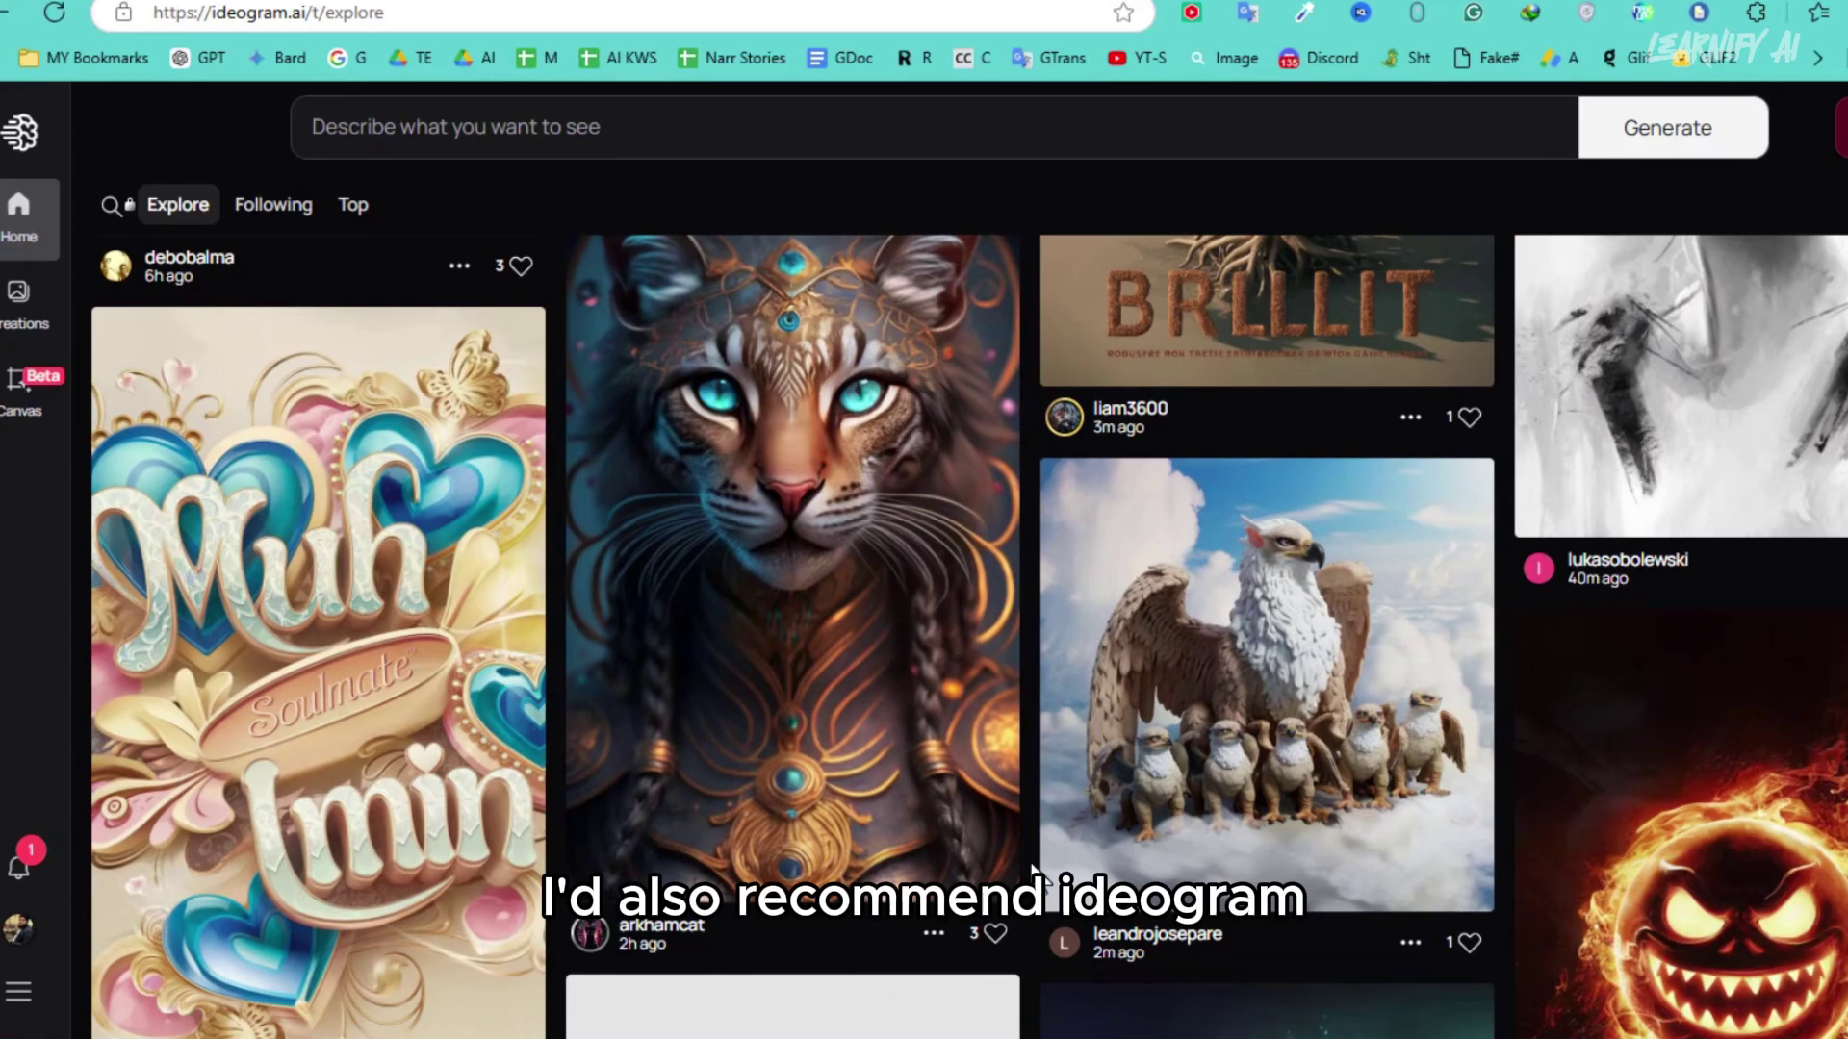
{"action": "scroll", "coordinate": [1032, 872], "scroll_direction": "down", "scroll_amount": 12}
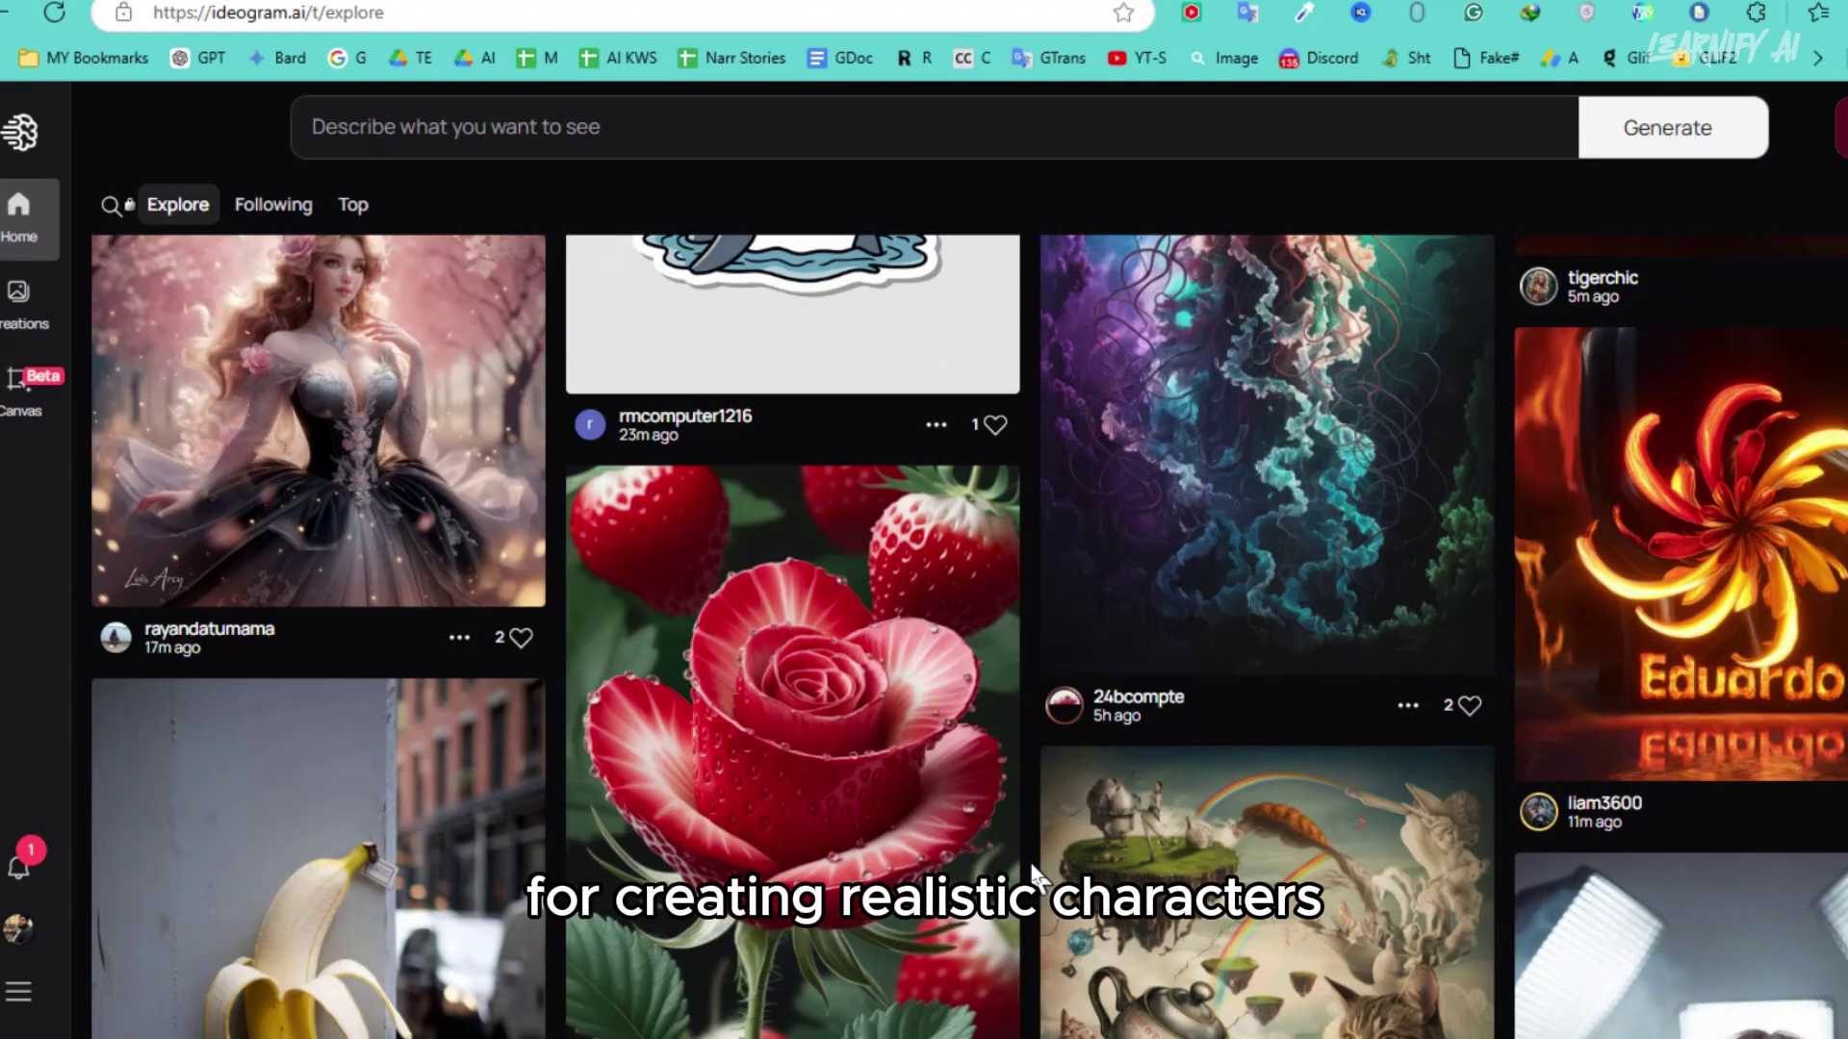
{"action": "scroll", "coordinate": [1029, 859], "scroll_direction": "down", "scroll_amount": 12}
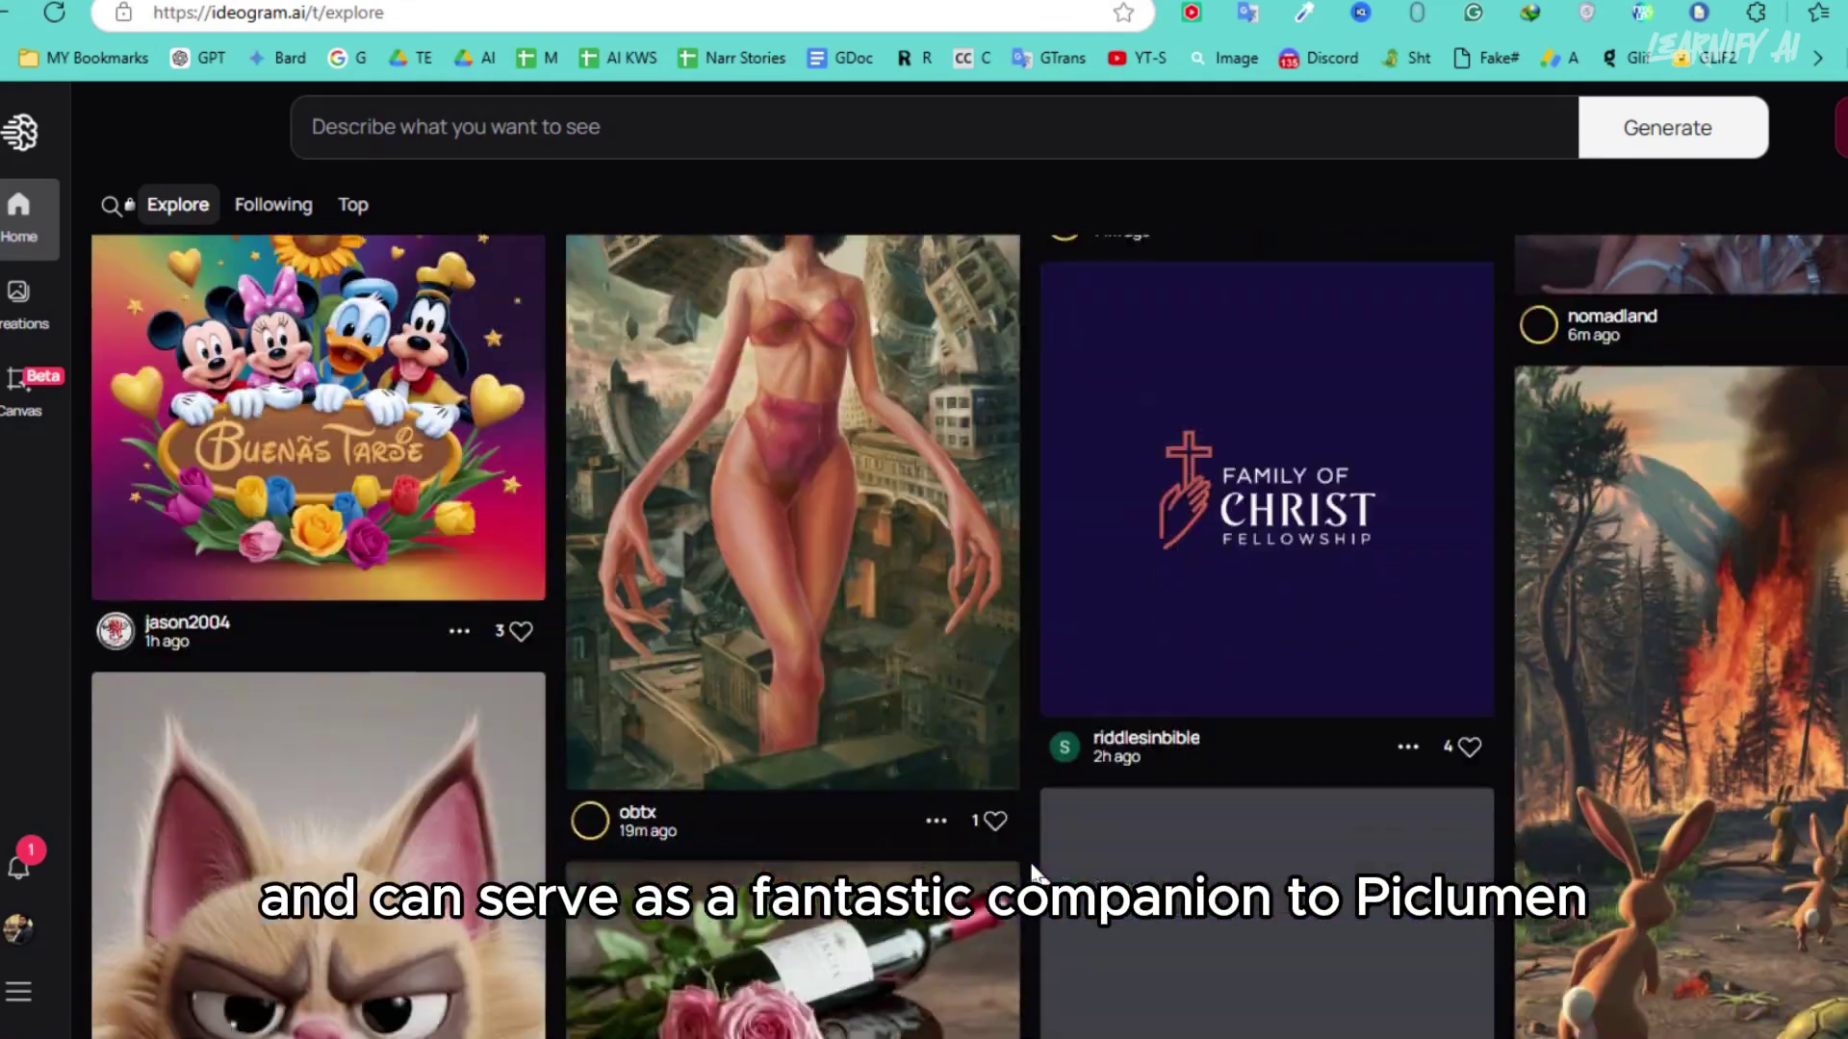
{"action": "scroll", "coordinate": [1032, 872], "scroll_direction": "down", "scroll_amount": 6}
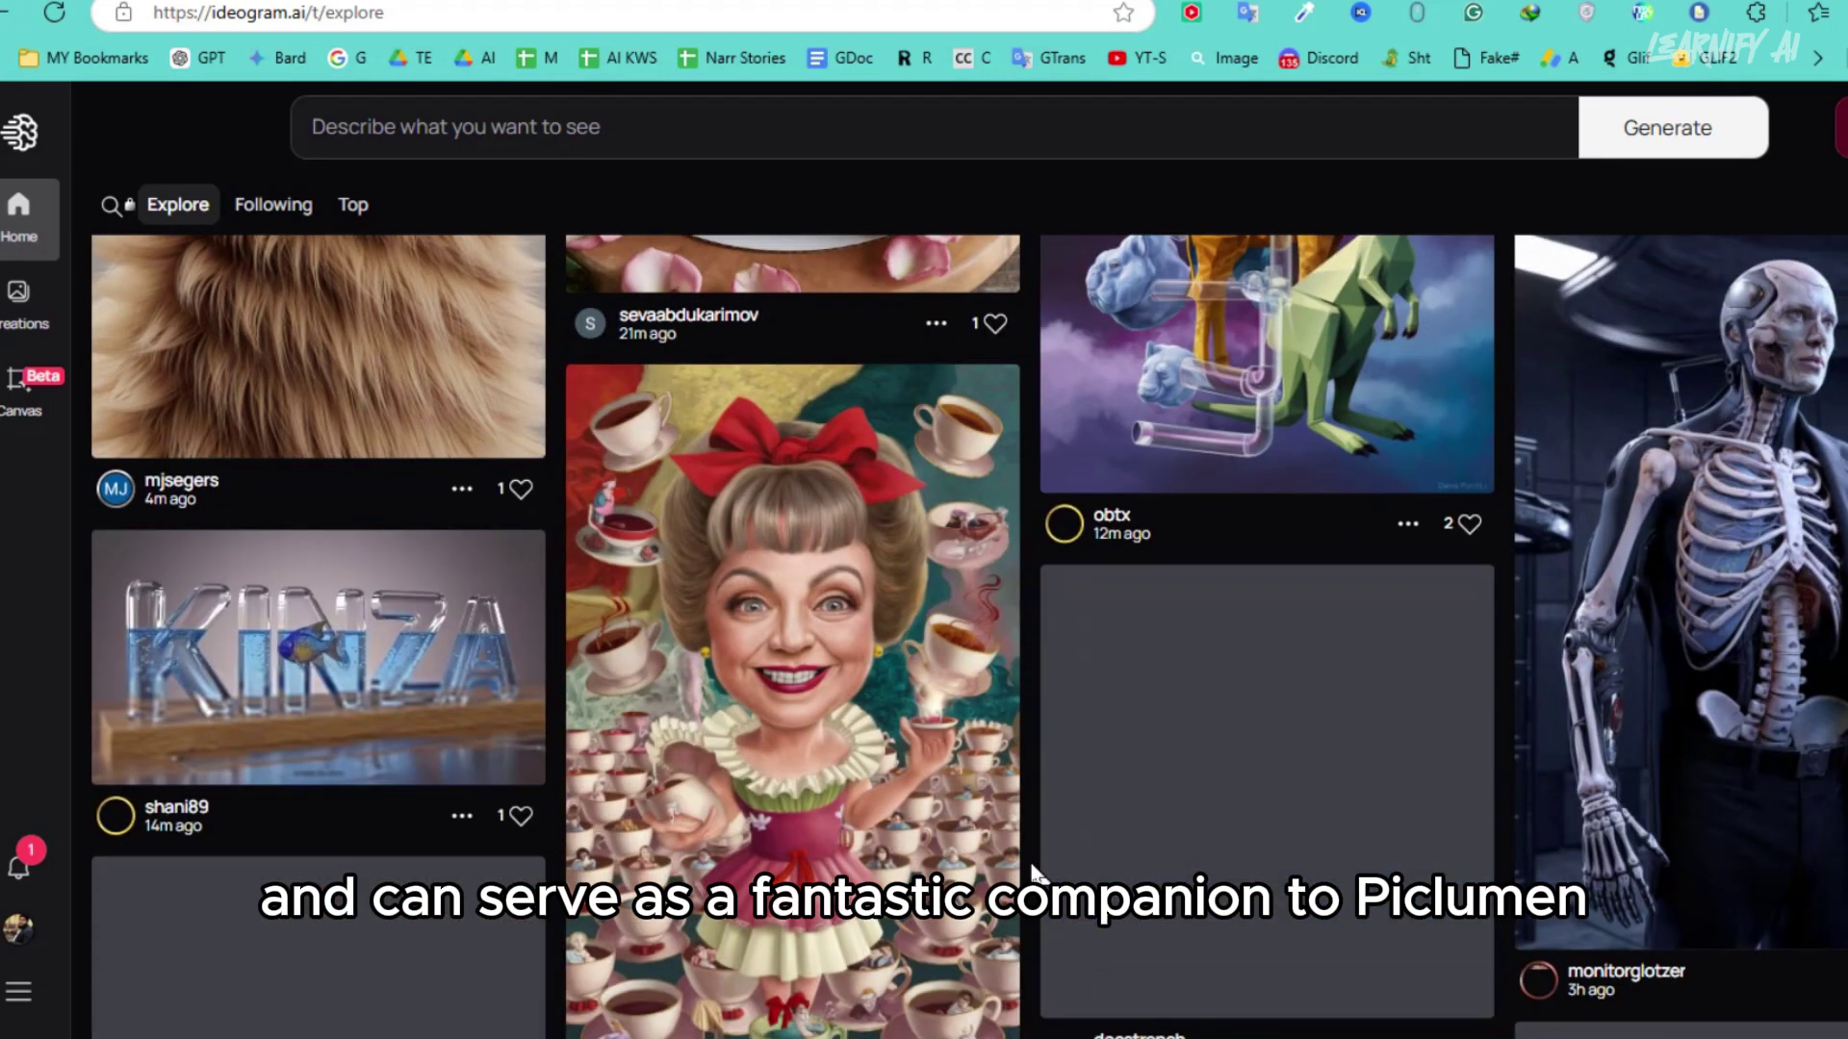
{"action": "key", "text": "Home"}
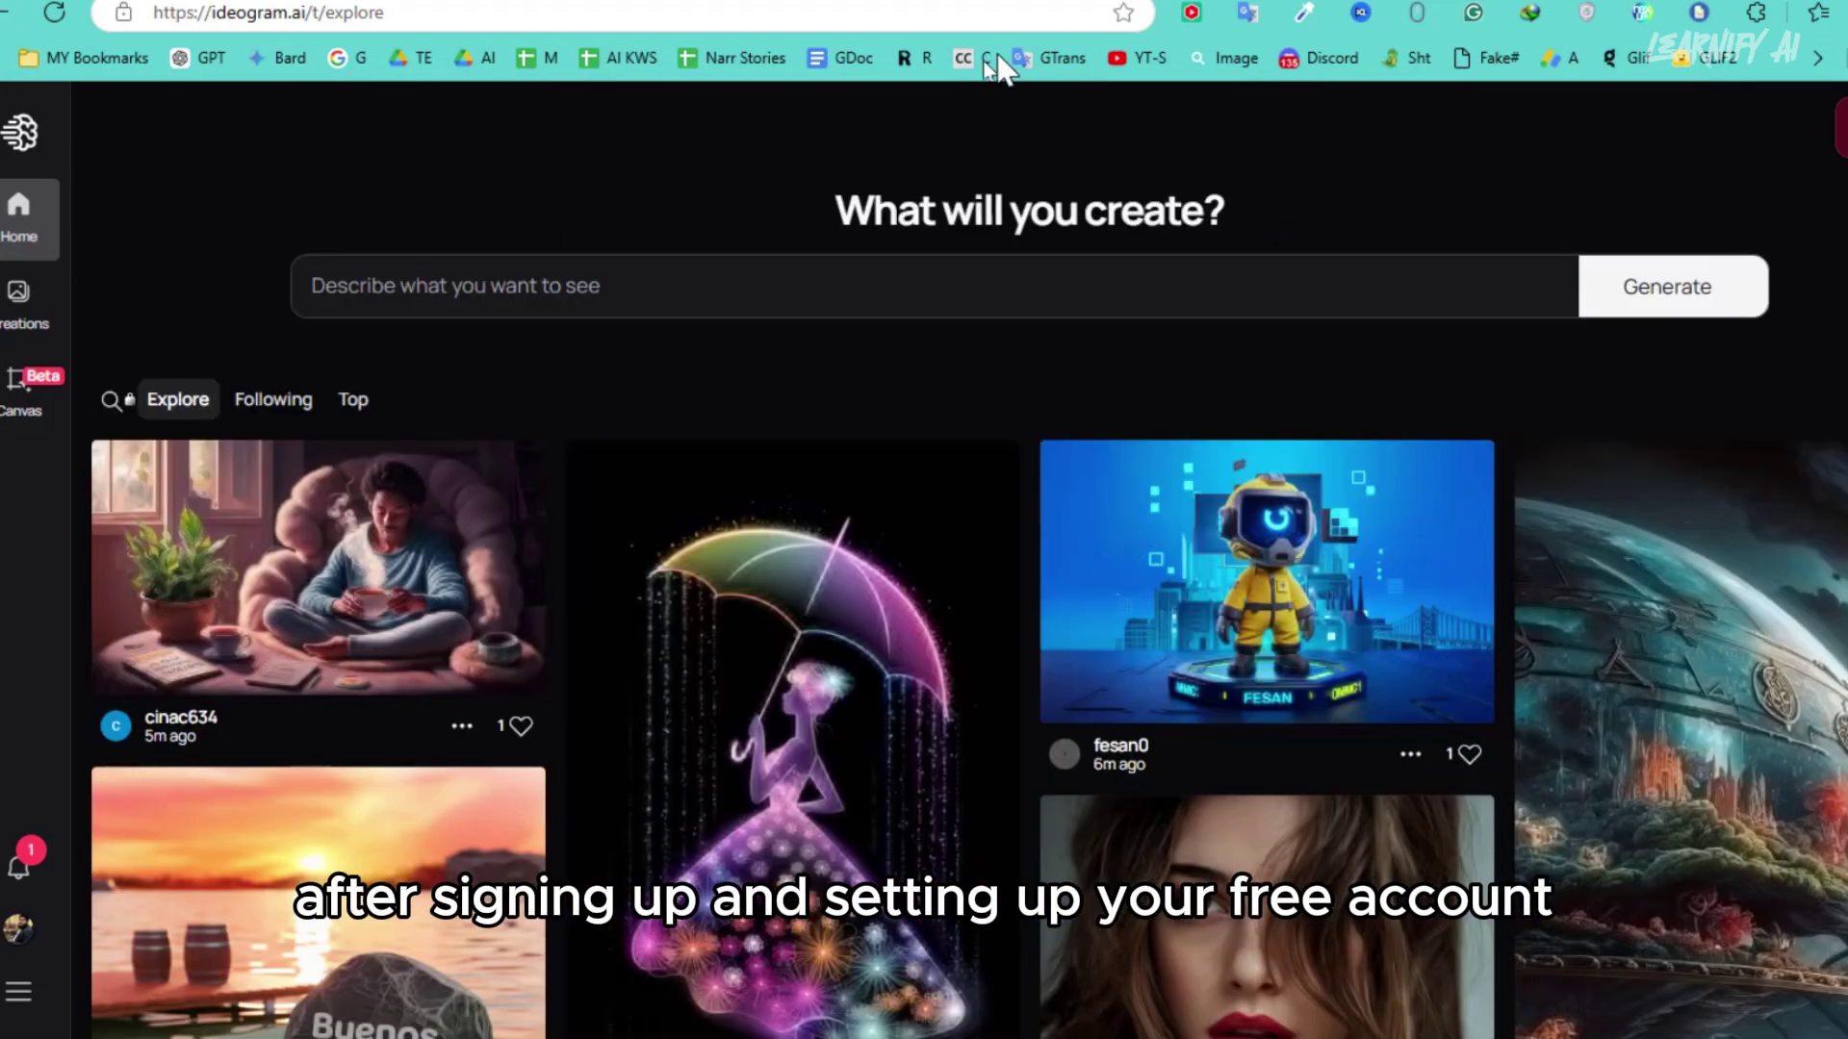
Generate the New York woman prompt in Ideogram at 3:4 aspect ratio, Realistic style
{"action": "left_click", "coordinate": [442, 293]}
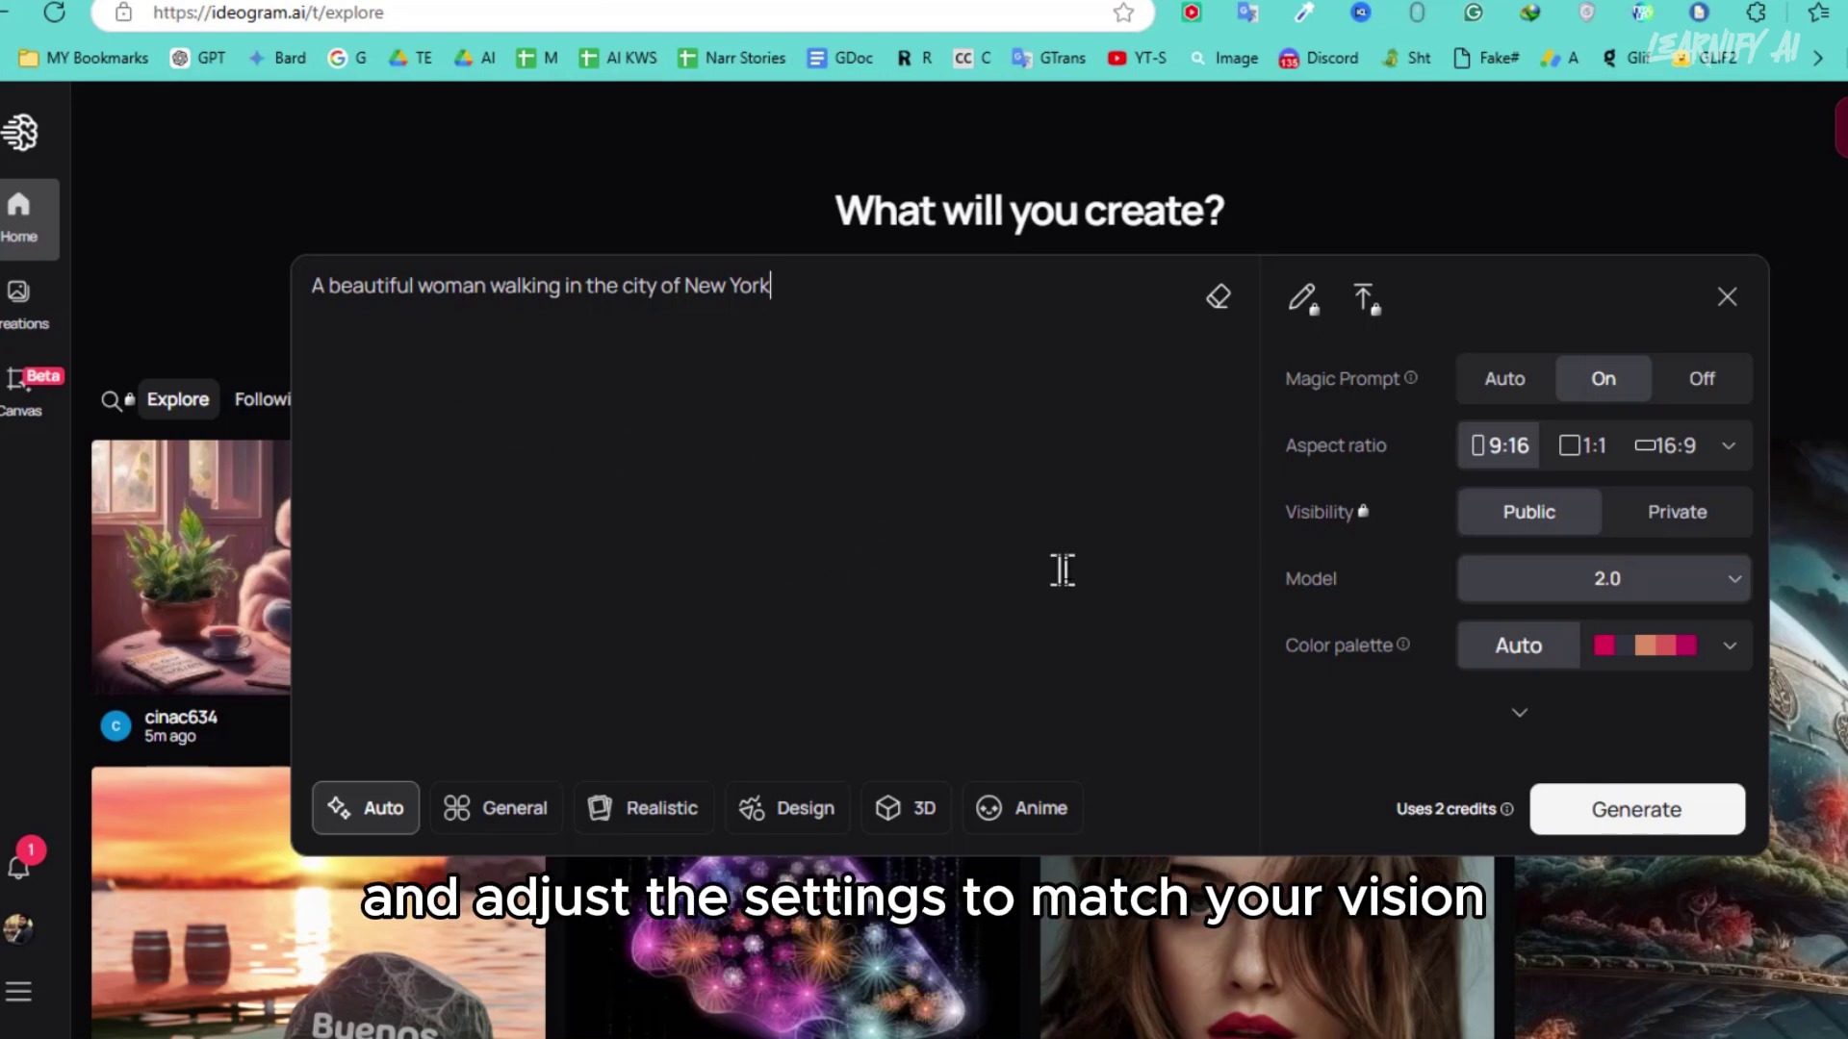
{"action": "left_click", "coordinate": [1728, 449]}
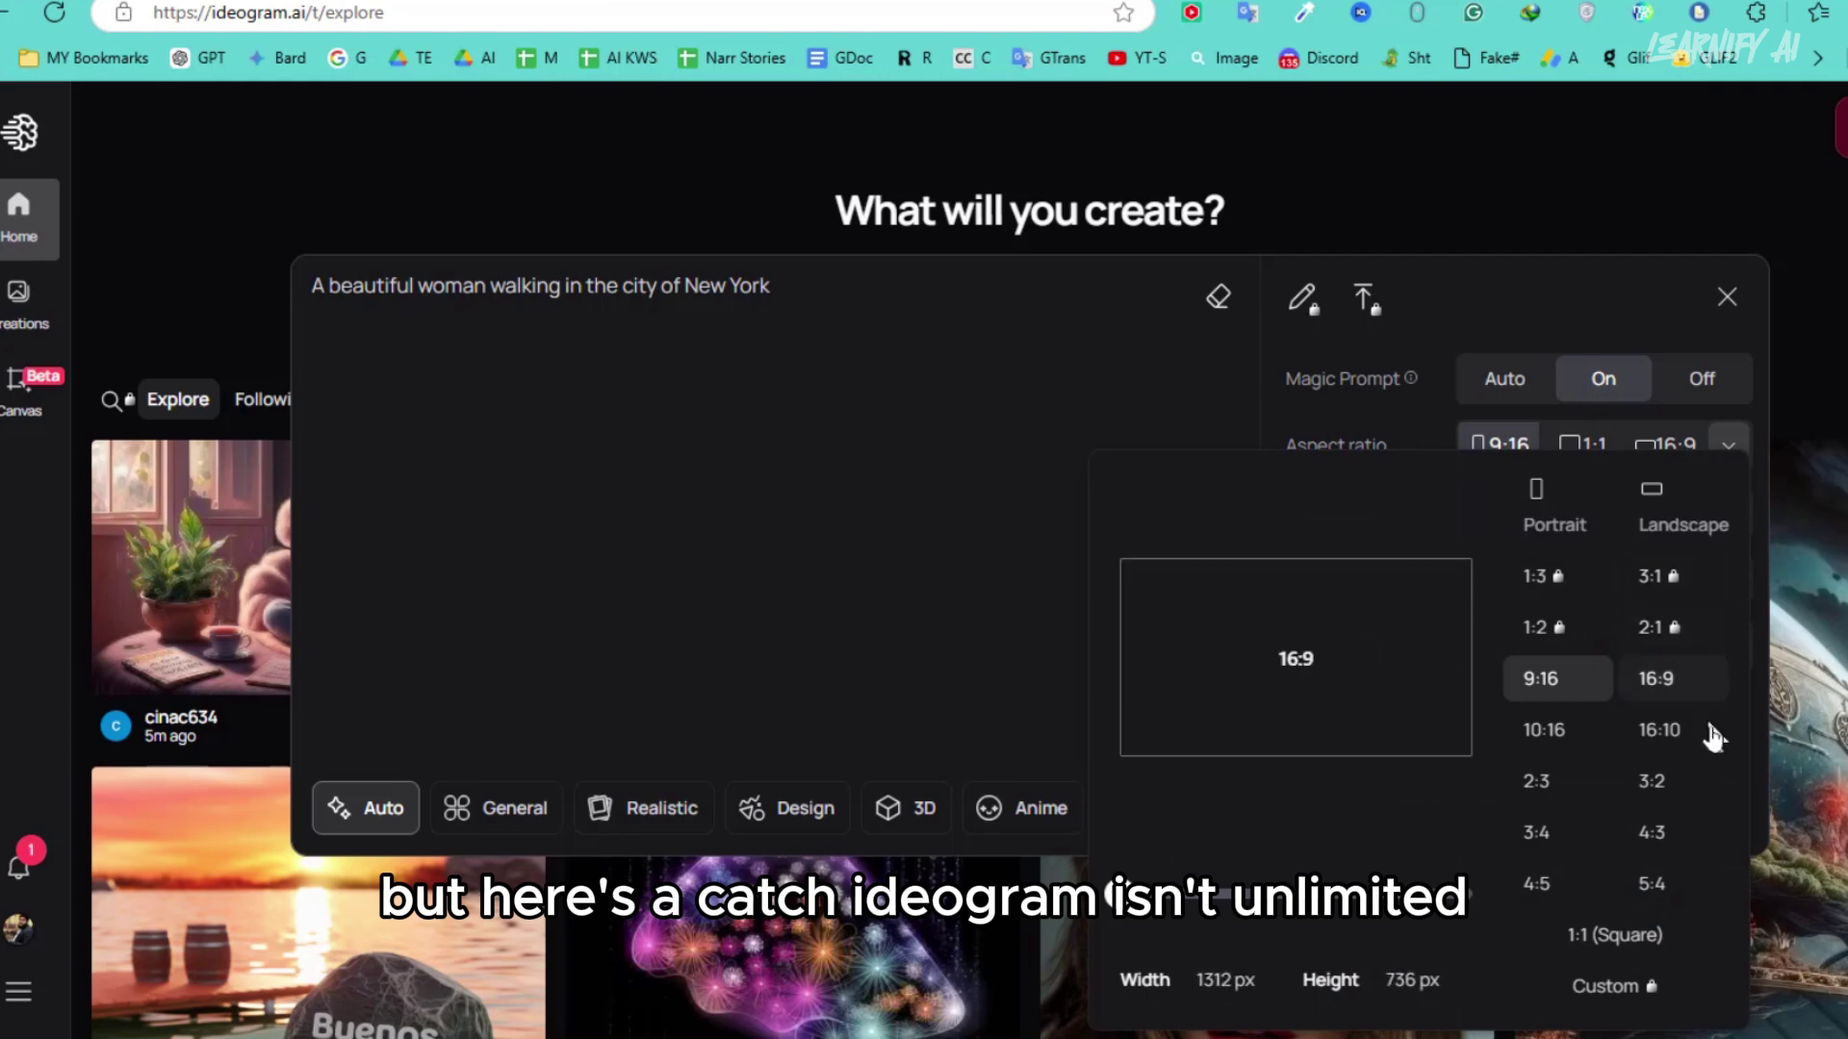
{"action": "left_click", "coordinate": [1547, 837]}
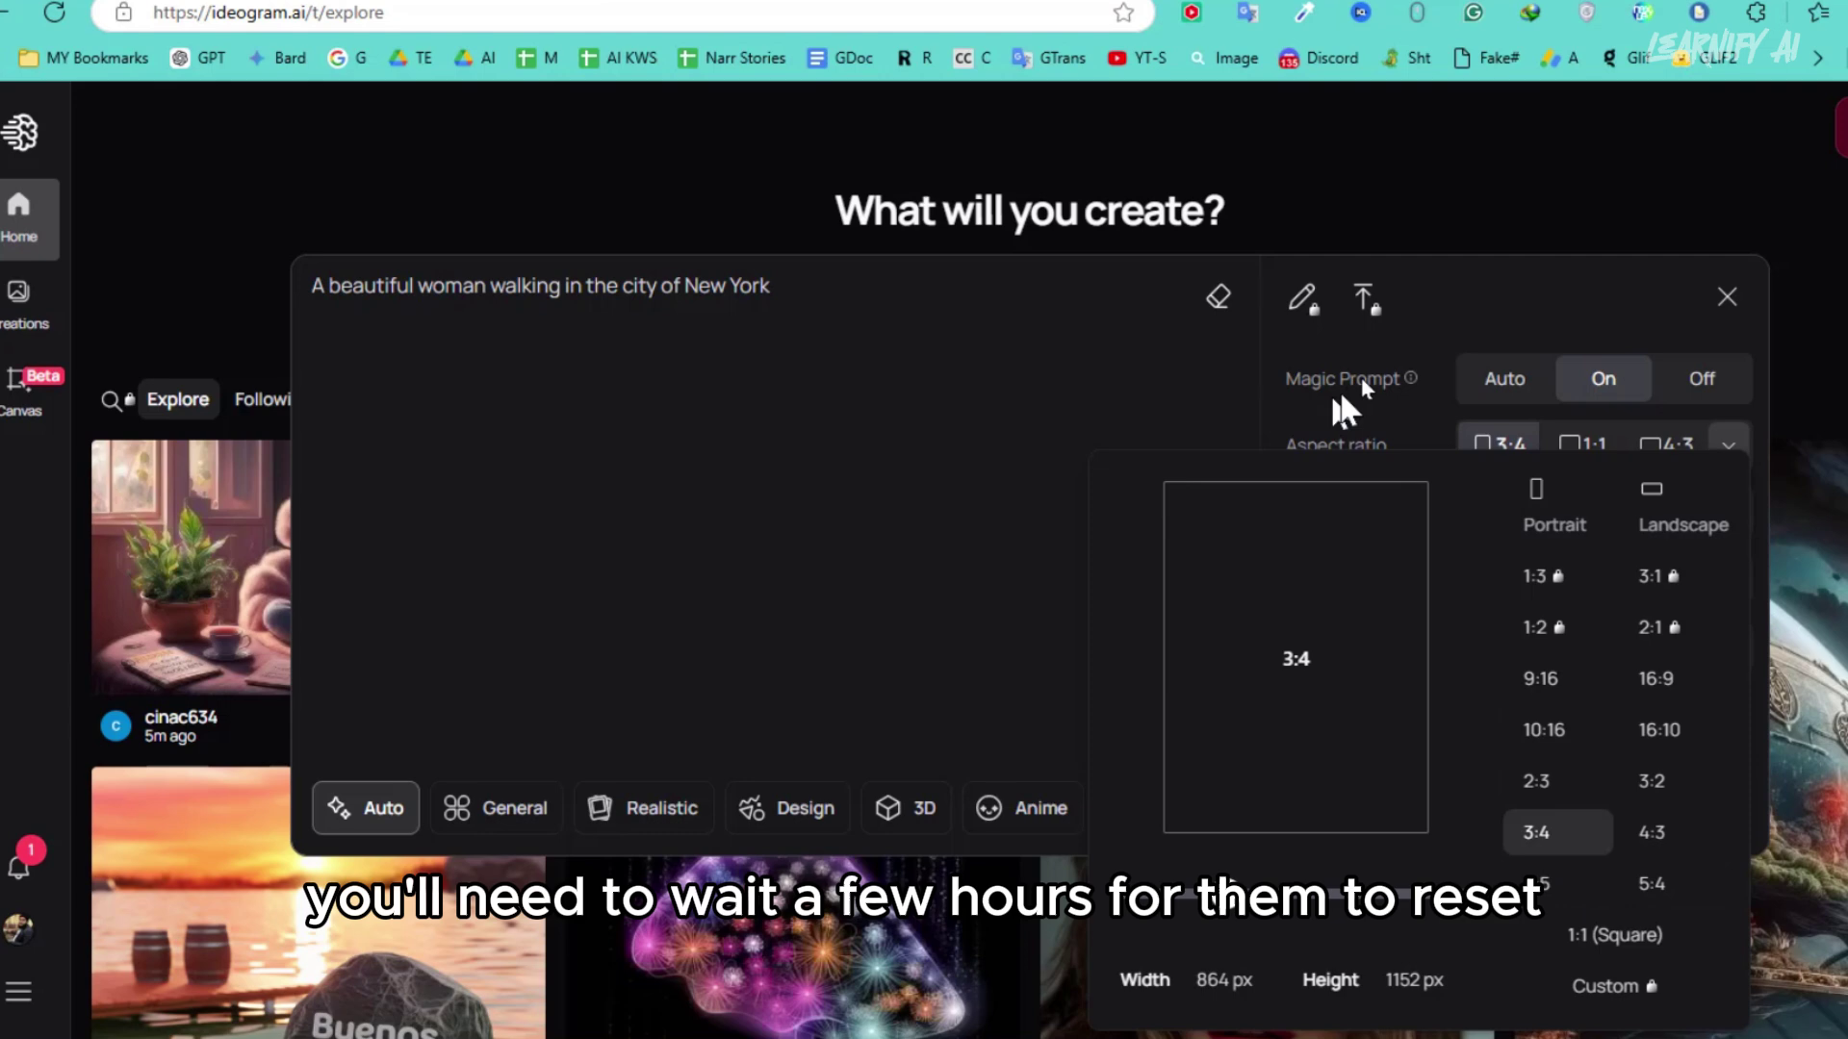
{"action": "left_click", "coordinate": [1482, 315]}
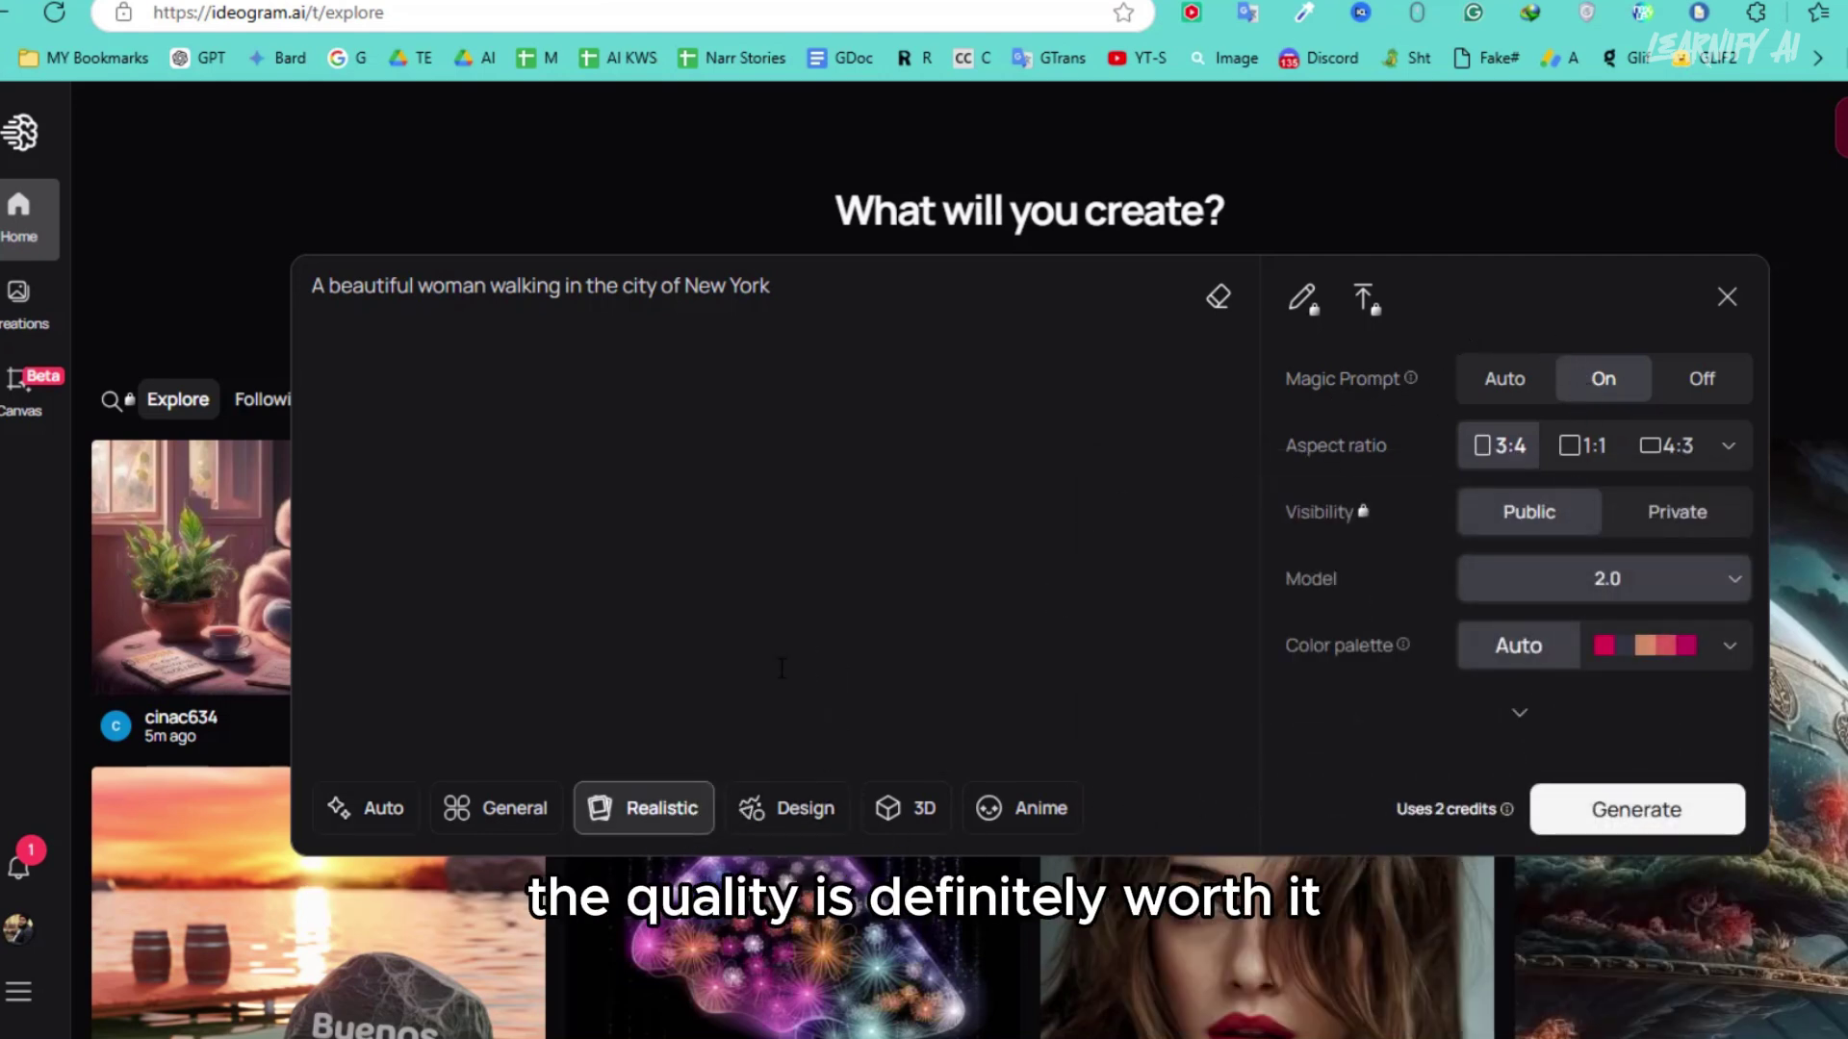
{"action": "left_click", "coordinate": [1624, 809]}
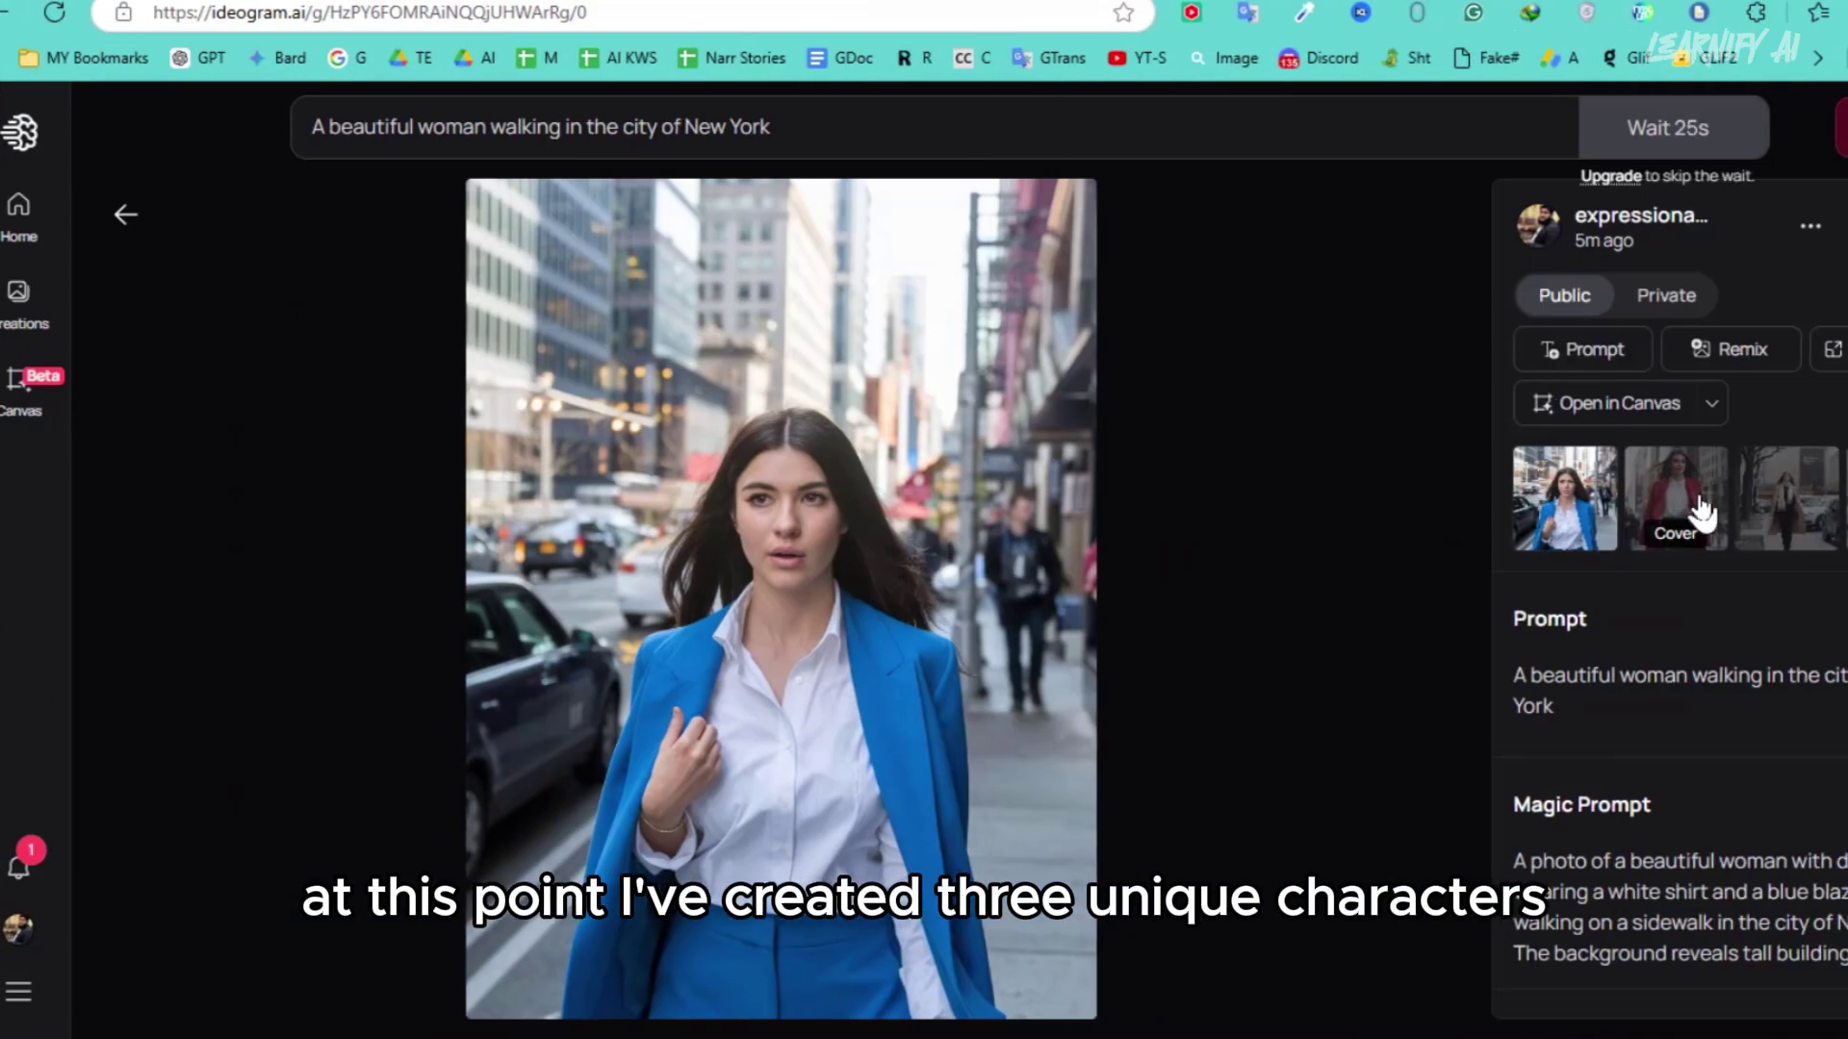
Review all four results: red coat, beige coat, sunglasses, and blue blazer
{"action": "left_click", "coordinate": [1701, 512]}
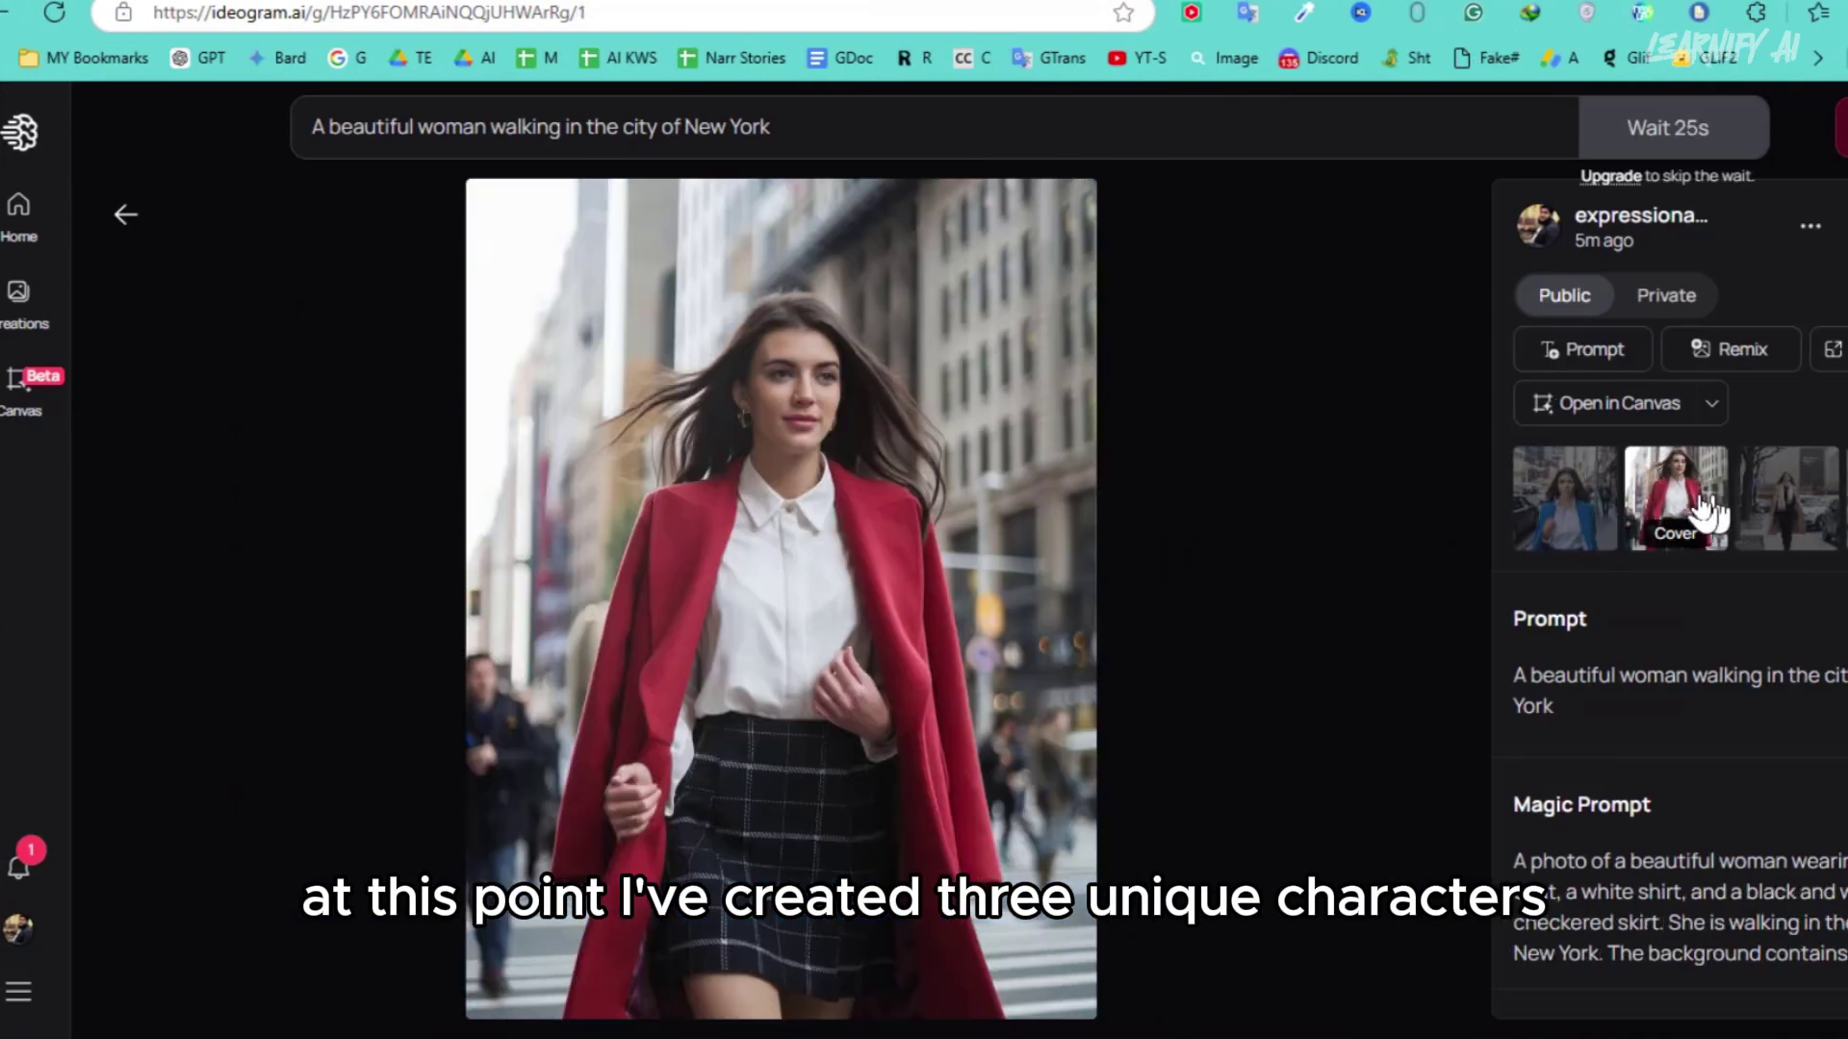
{"action": "left_click", "coordinate": [1785, 511]}
{"action": "left_click", "coordinate": [1833, 510]}
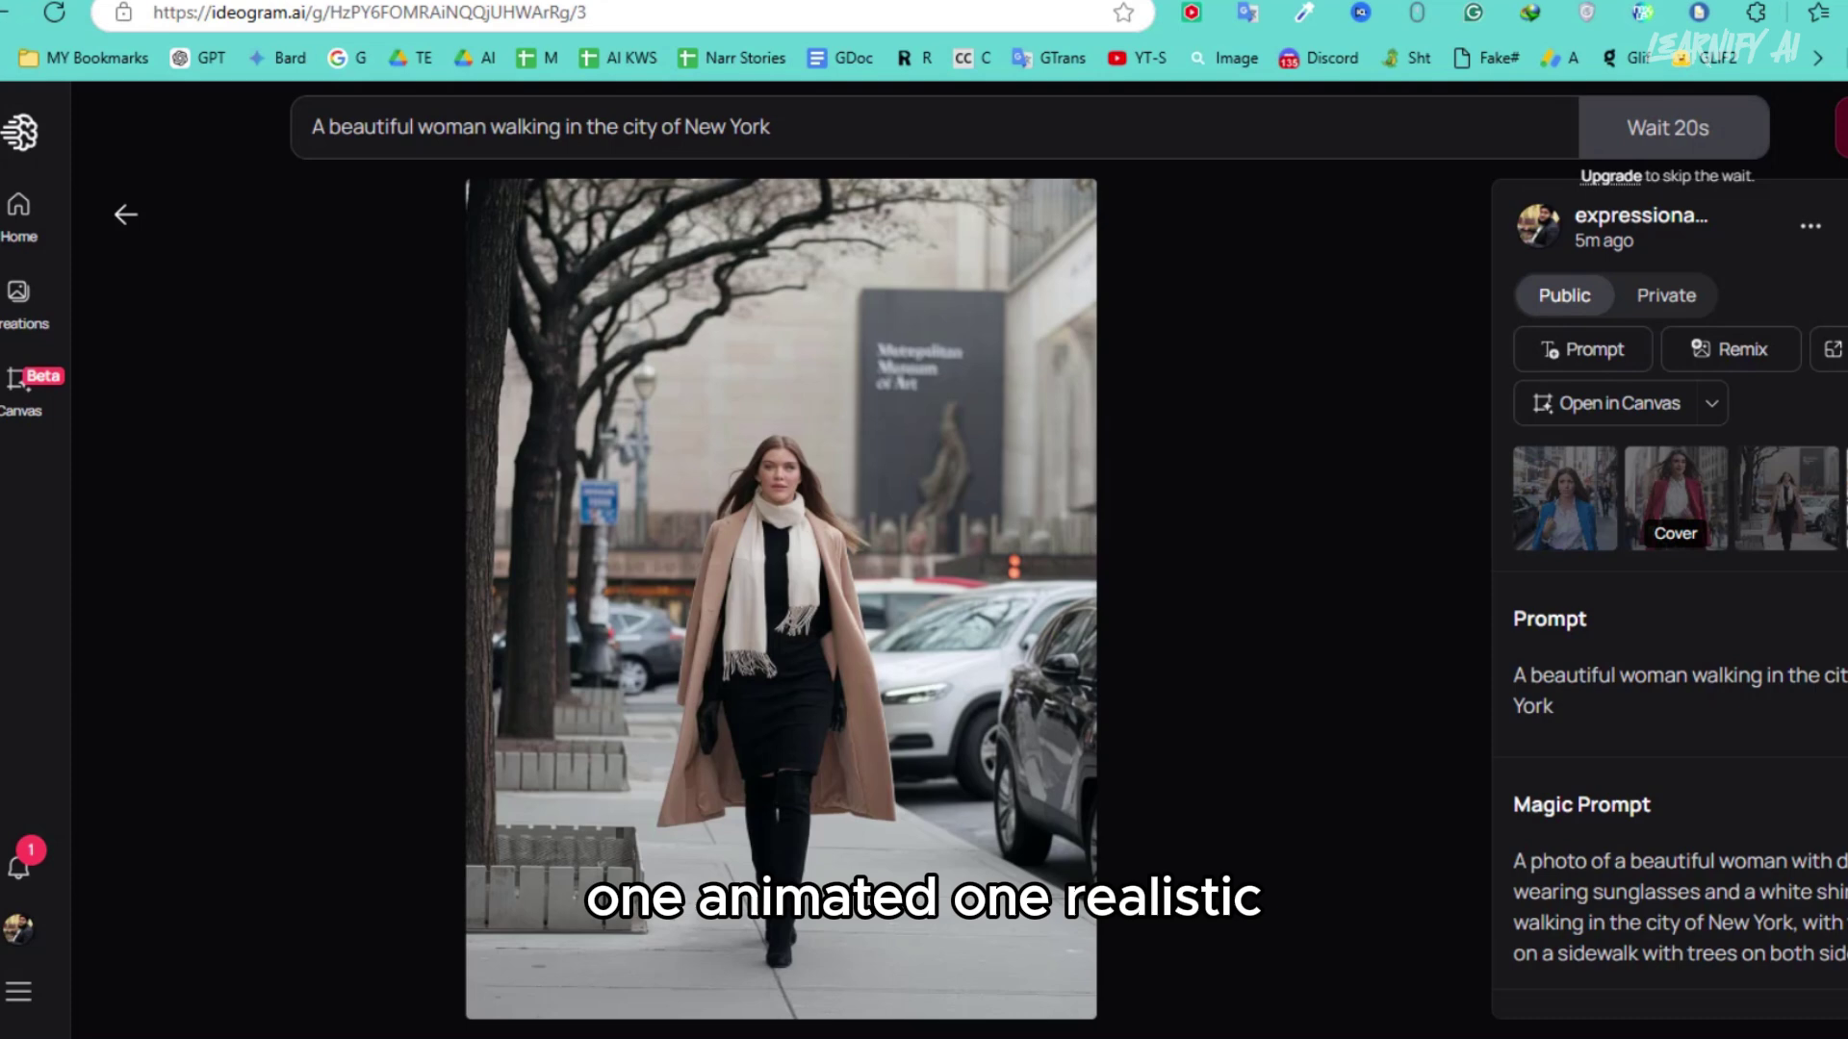
{"action": "left_click", "coordinate": [1787, 505]}
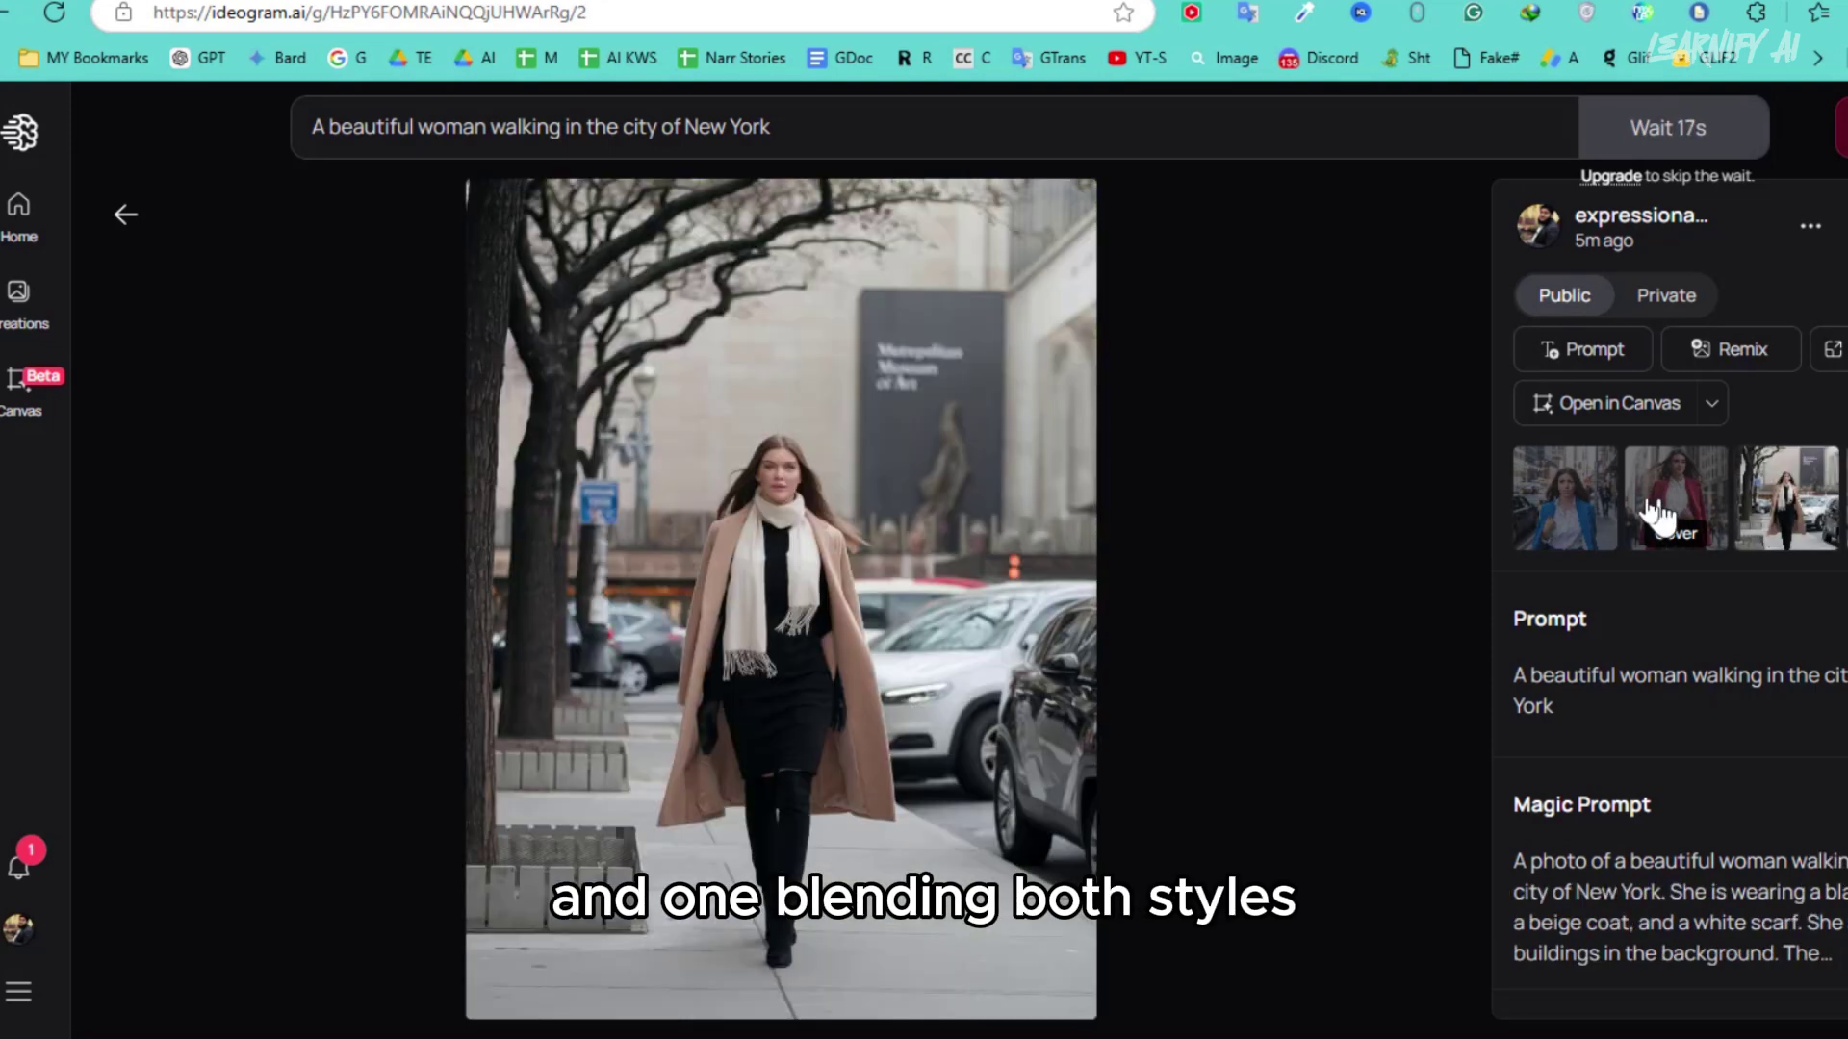
{"action": "left_click", "coordinate": [1675, 505]}
{"action": "left_click", "coordinate": [1573, 507]}
{"action": "scroll", "coordinate": [1616, 635], "scroll_direction": "down", "scroll_amount": 2}
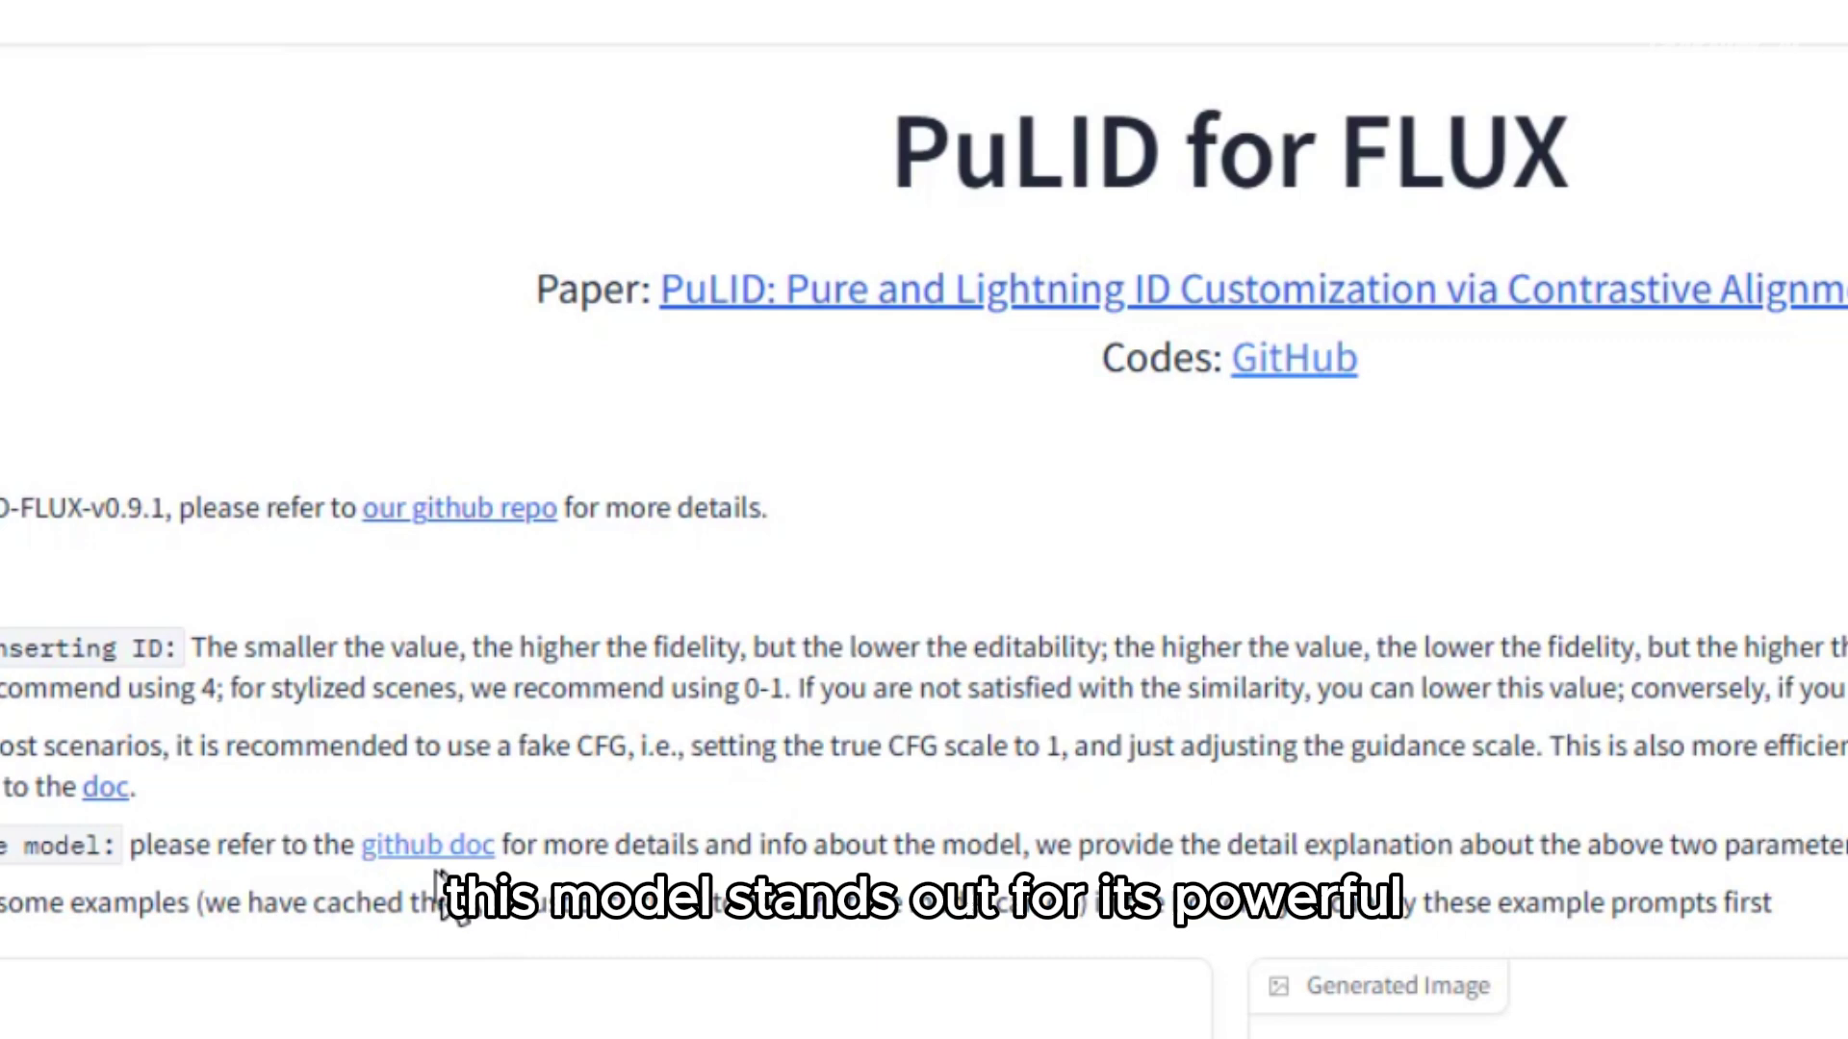
Open the PuLID-FLUX GitHub doc (pulid_for_flux.md) in a new tab to view its Visual Results
{"action": "right_click", "coordinate": [462, 850]}
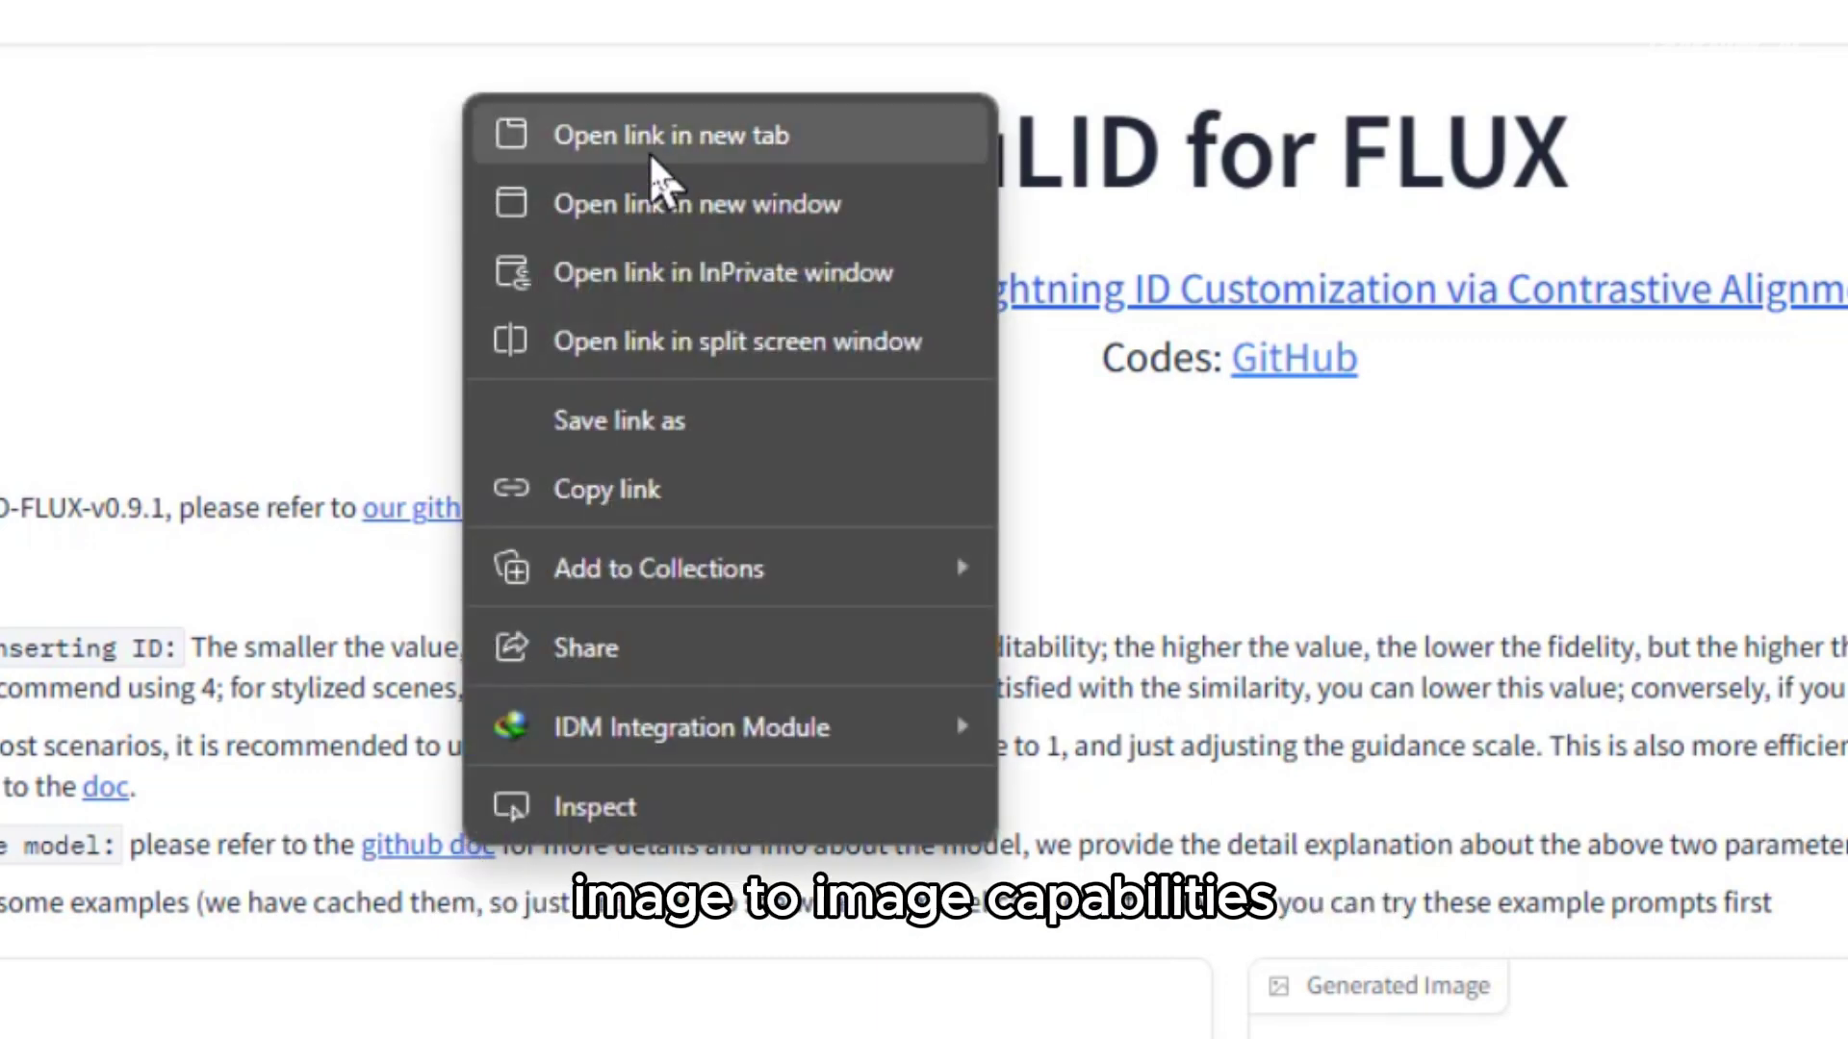
{"action": "left_click", "coordinate": [544, 140]}
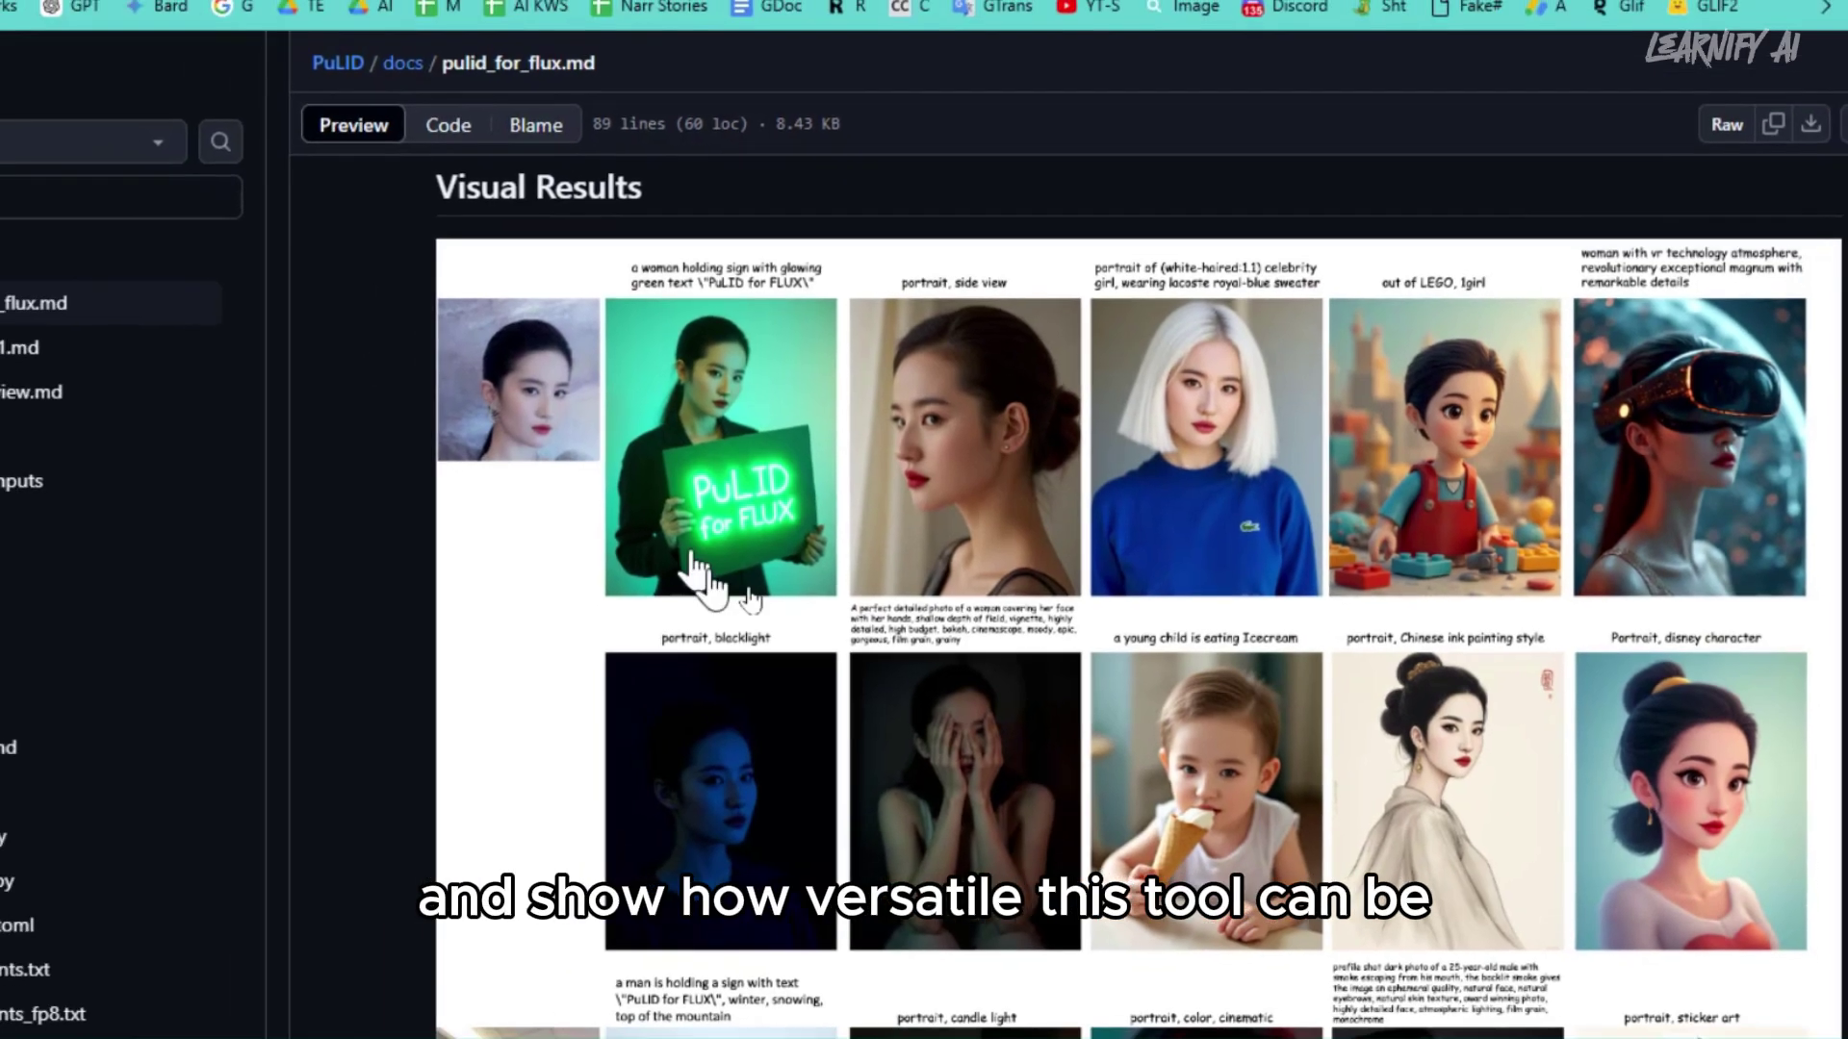
Scroll through the PuLID-FLUX Useful Tips and Fake/True CFG comparisons in the GitHub doc
{"action": "scroll", "coordinate": [1068, 85], "scroll_direction": "down", "scroll_amount": 10}
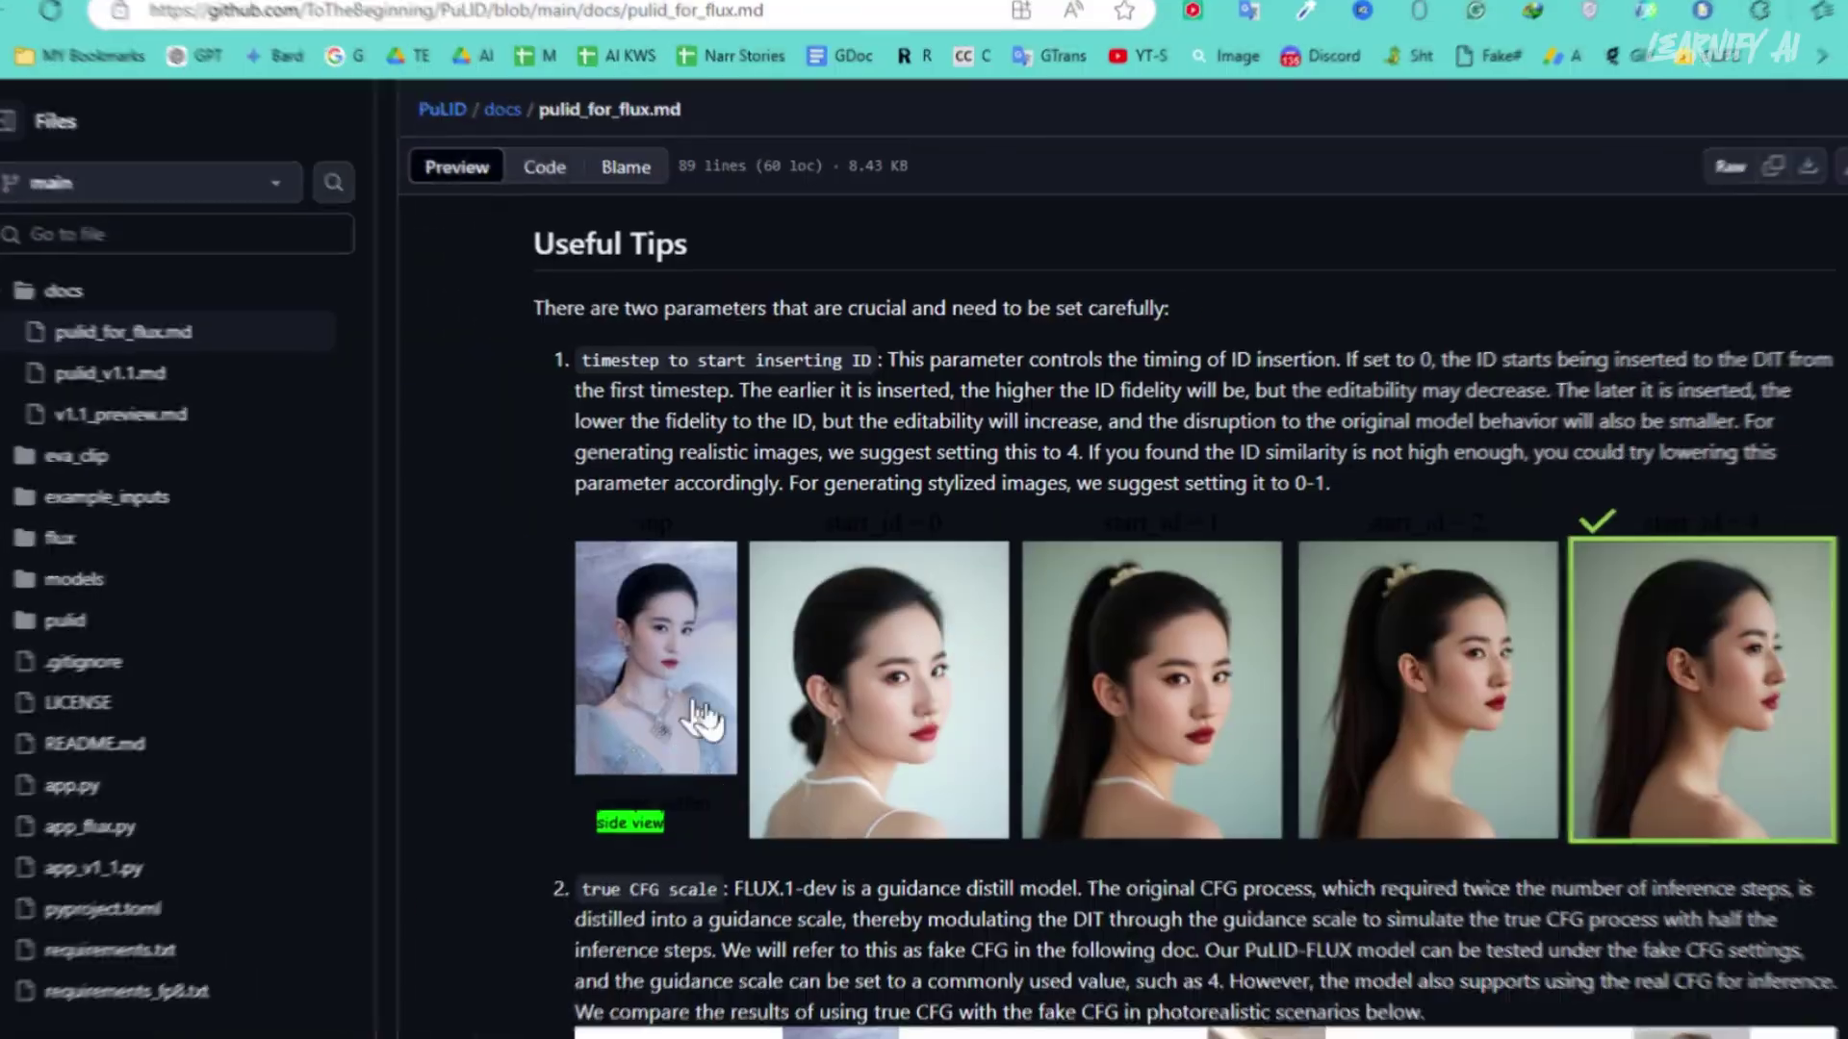
{"action": "scroll", "coordinate": [693, 712], "scroll_direction": "down", "scroll_amount": 5}
{"action": "scroll", "coordinate": [1463, 837], "scroll_direction": "down", "scroll_amount": 10}
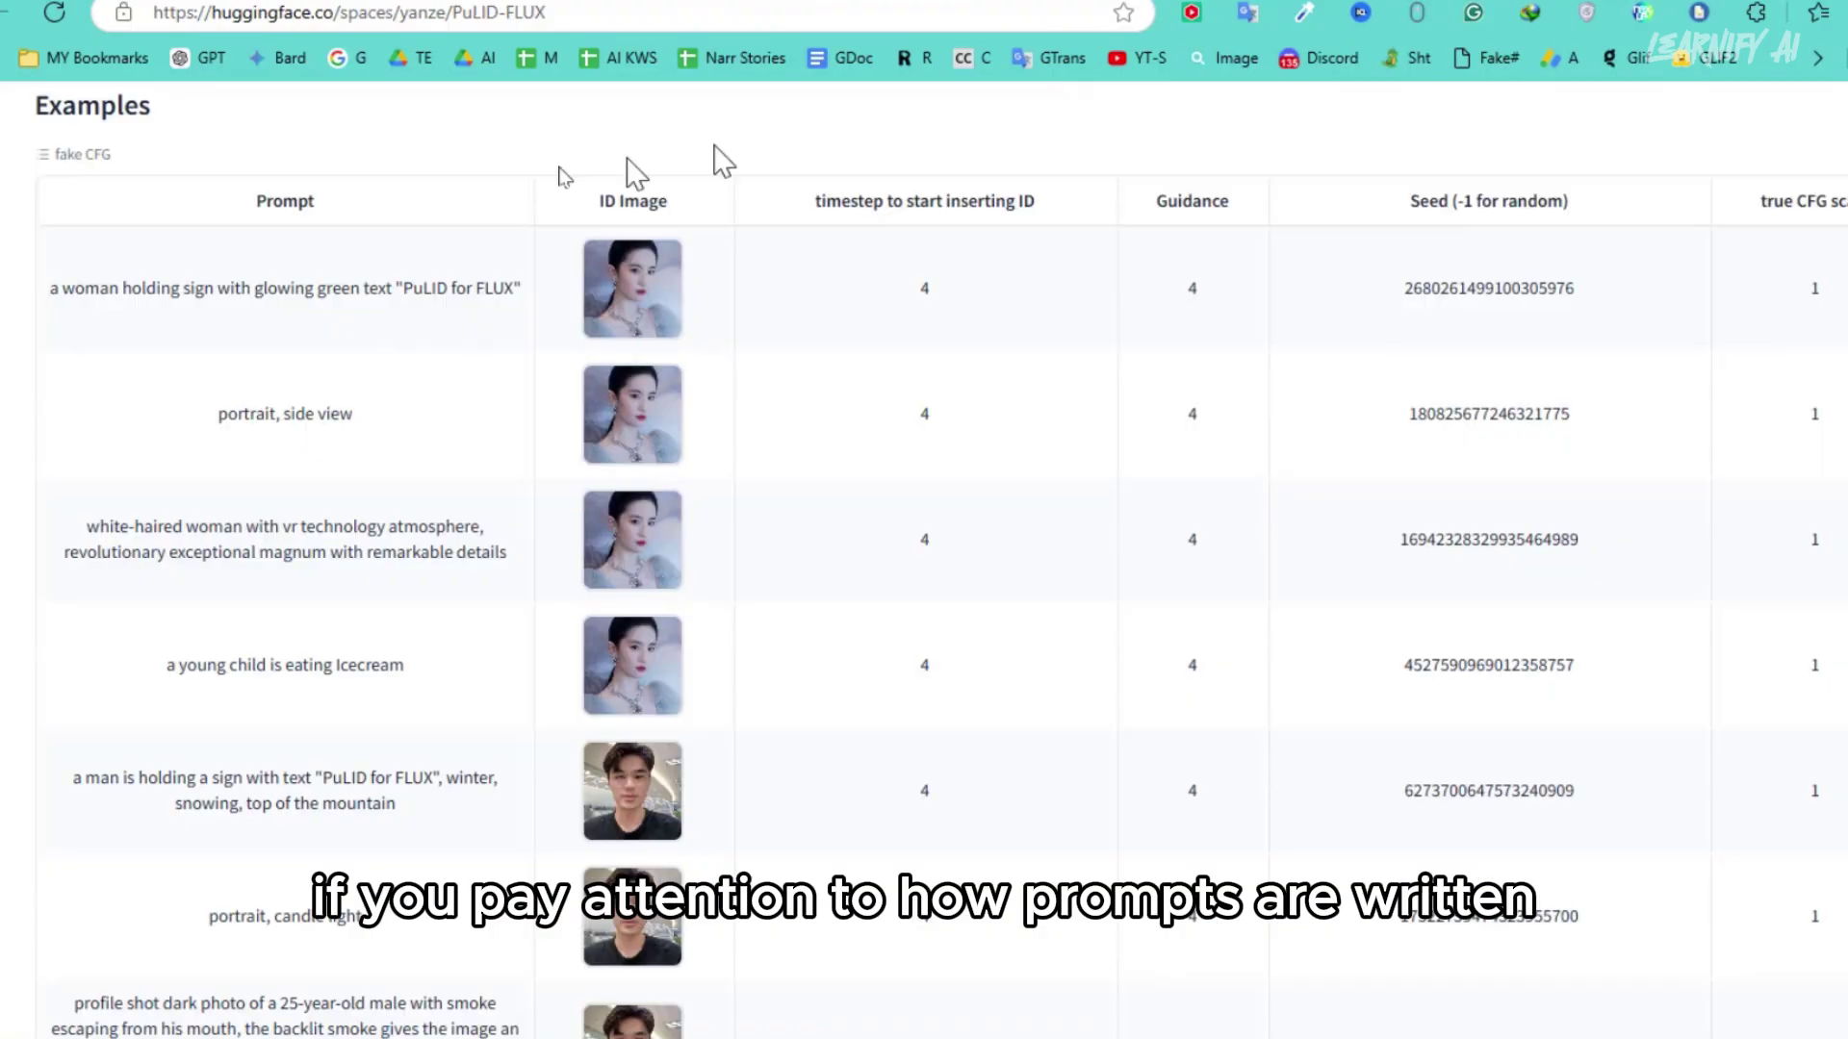
{"action": "scroll", "coordinate": [904, 298], "scroll_direction": "up", "scroll_amount": 5}
{"action": "scroll", "coordinate": [904, 293], "scroll_direction": "up", "scroll_amount": 10}
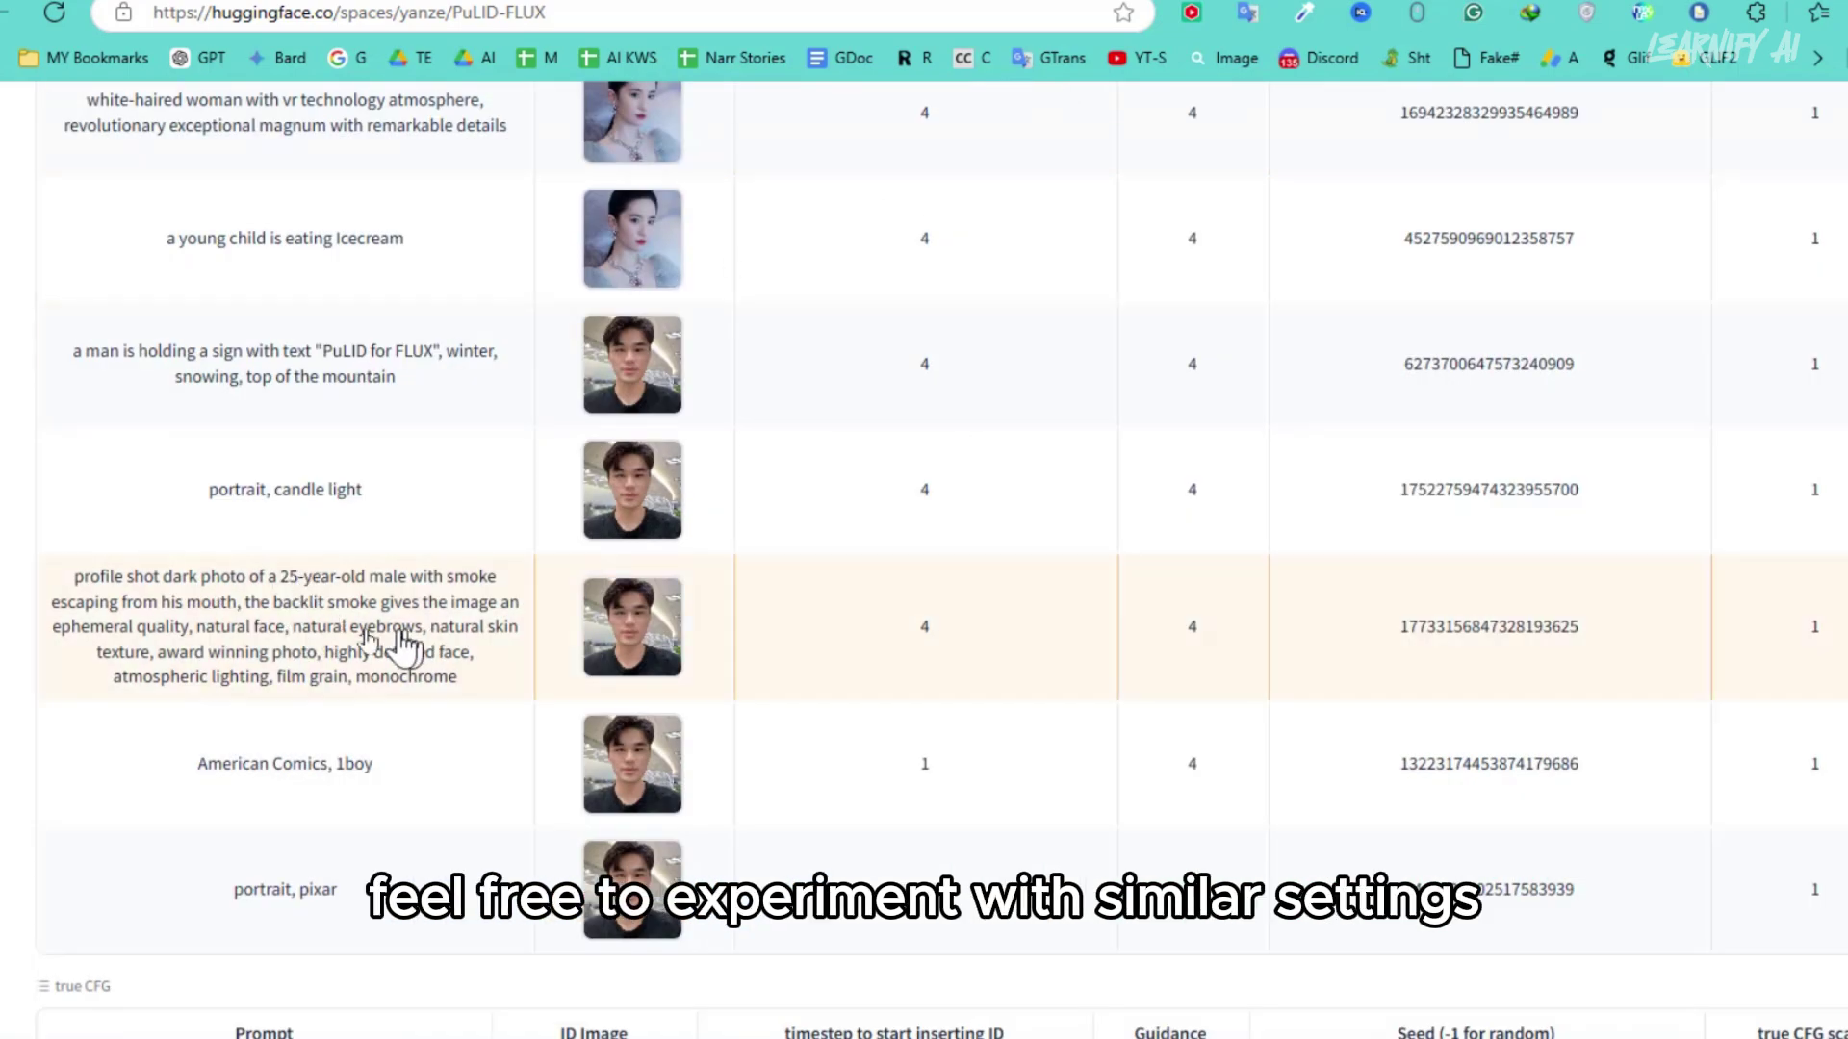
Upload the PicLumen portrait PNG as the ID image and enter the red-gown moonlit-beach prompt
{"action": "scroll", "coordinate": [395, 635], "scroll_direction": "up", "scroll_amount": 4}
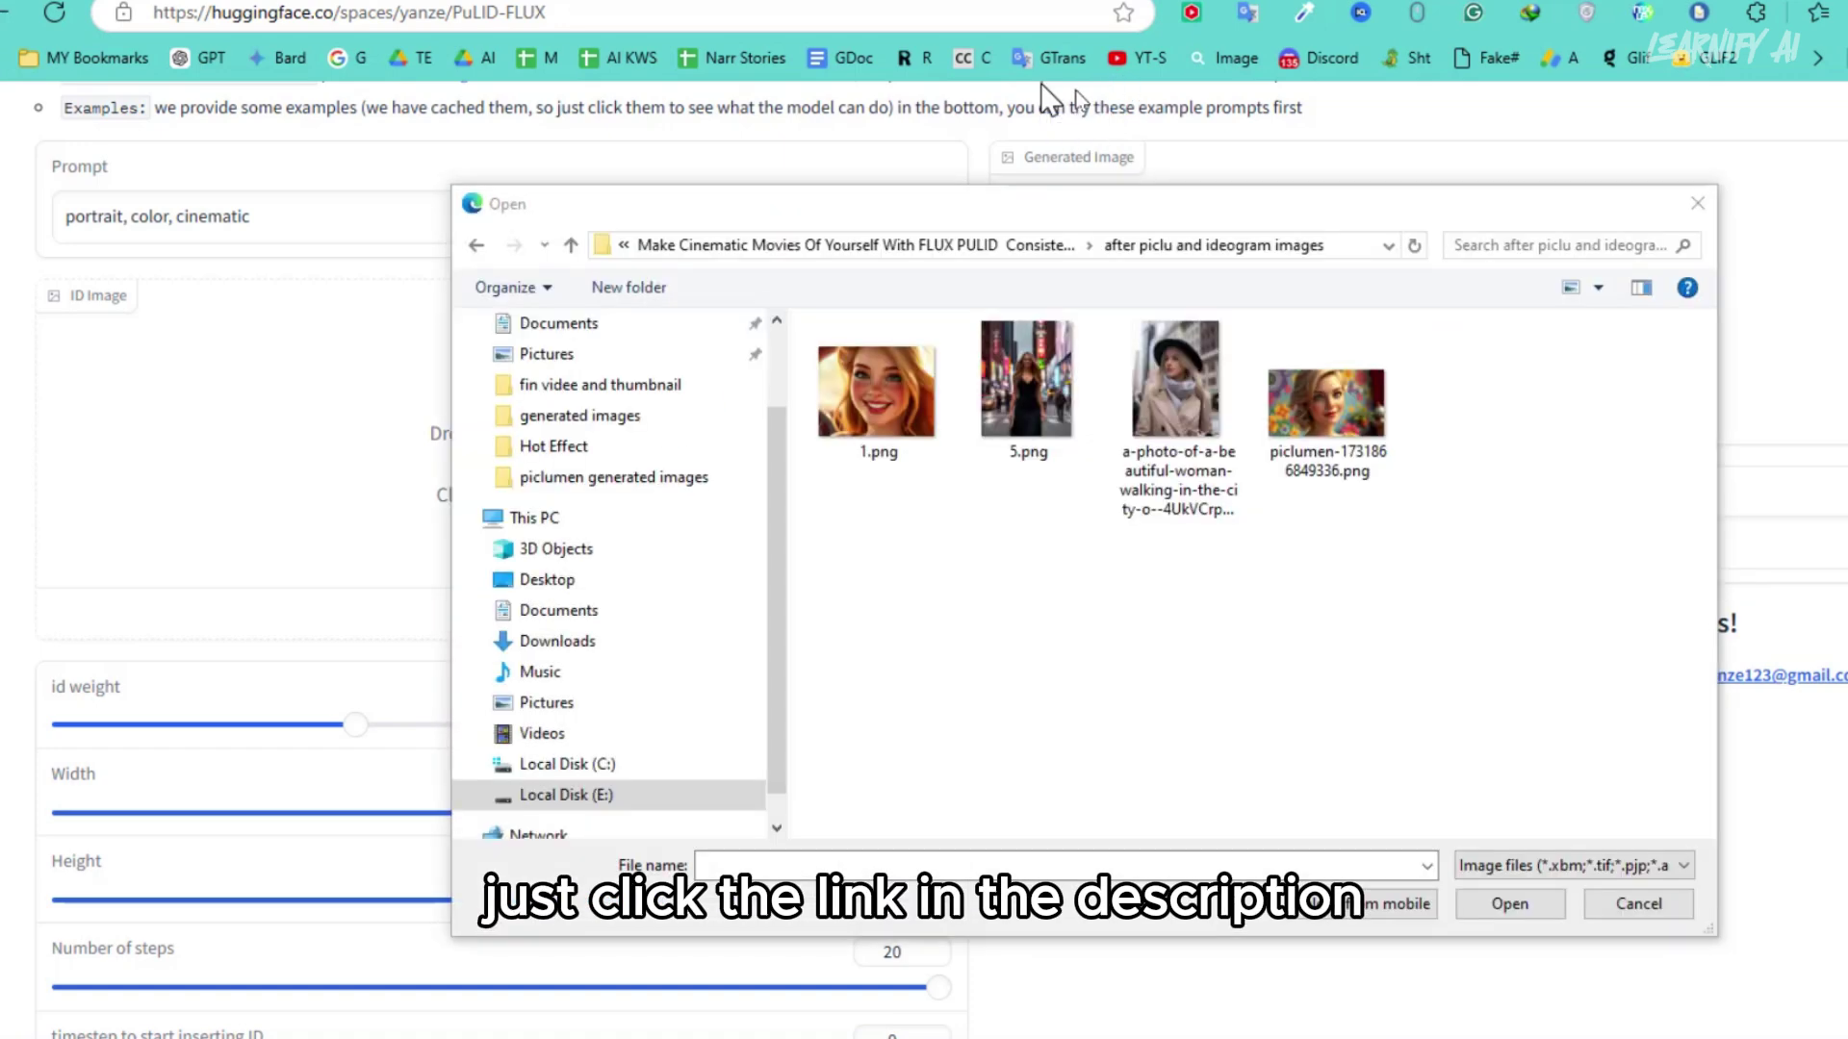
{"action": "left_click", "coordinate": [1276, 375]}
{"action": "double_click", "coordinate": [1276, 375]}
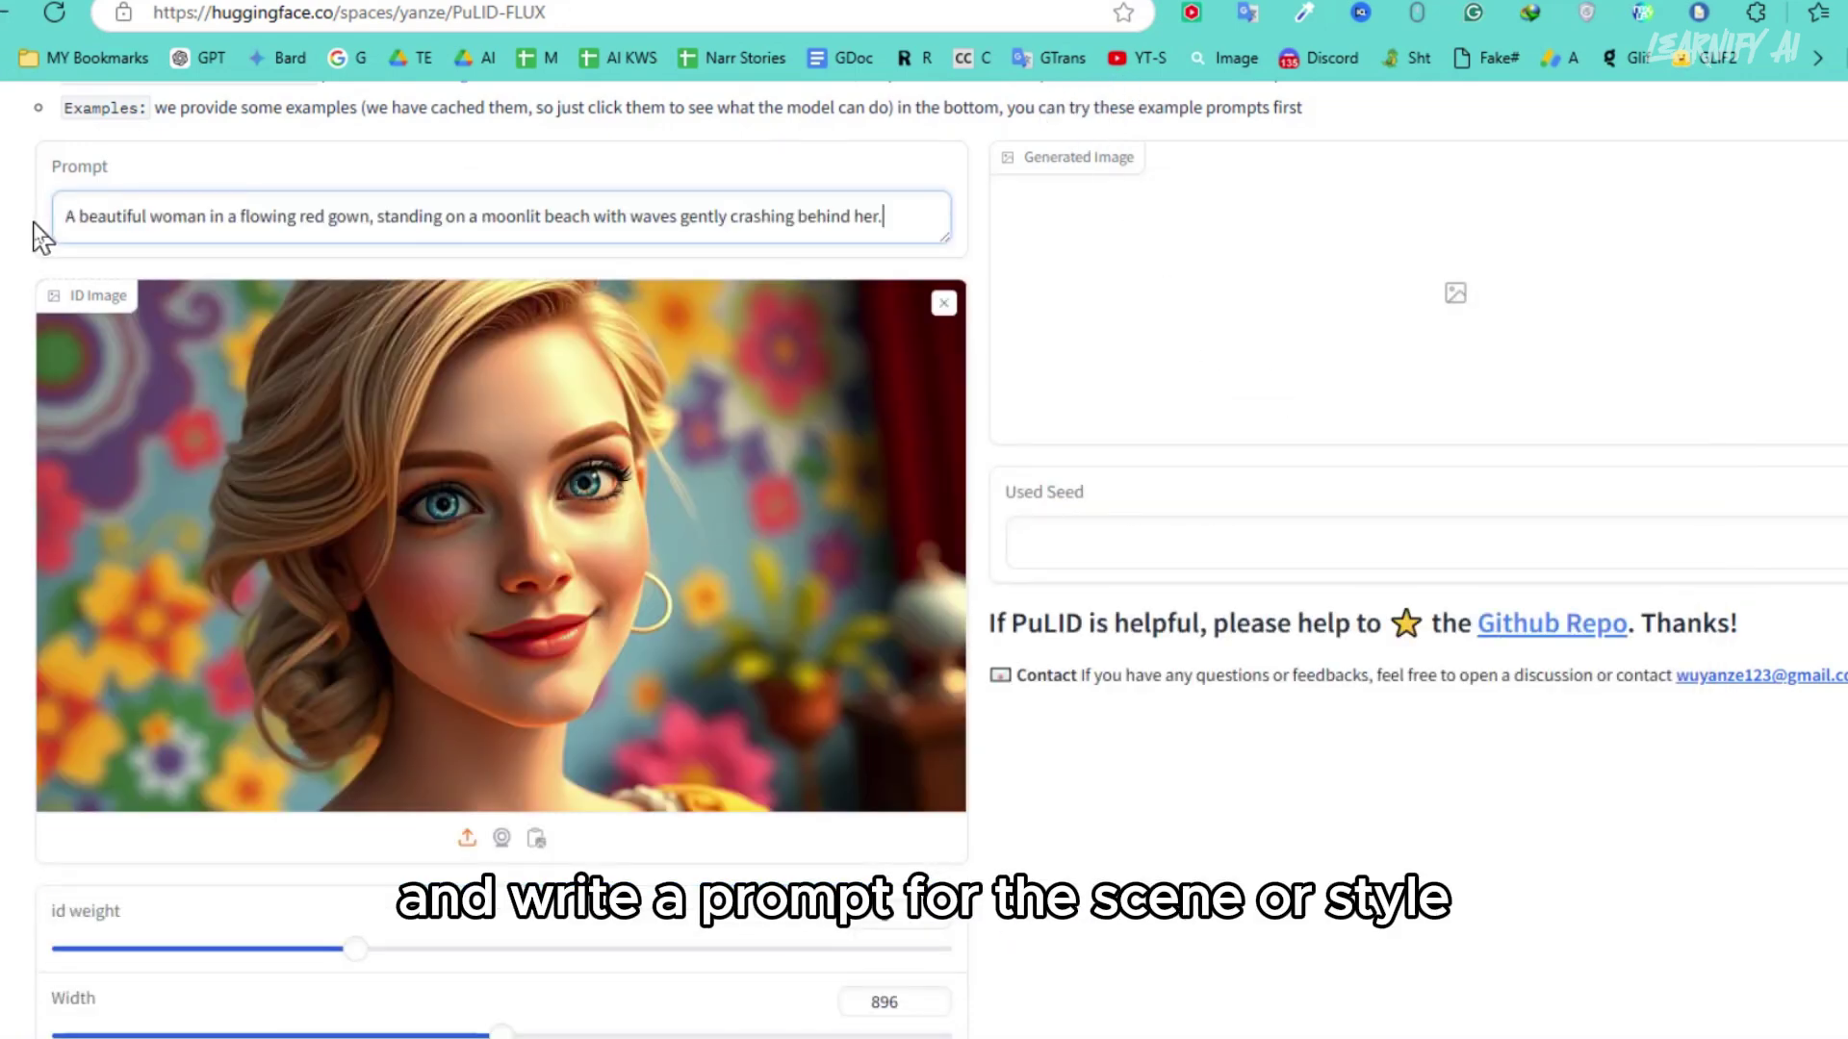
{"action": "left_click_drag", "start_coordinate": [415, 216], "coordinate": [883, 217]}
{"action": "scroll", "coordinate": [8, 325], "scroll_direction": "down", "scroll_amount": 5}
{"action": "scroll", "coordinate": [8, 325], "scroll_direction": "down", "scroll_amount": 1}
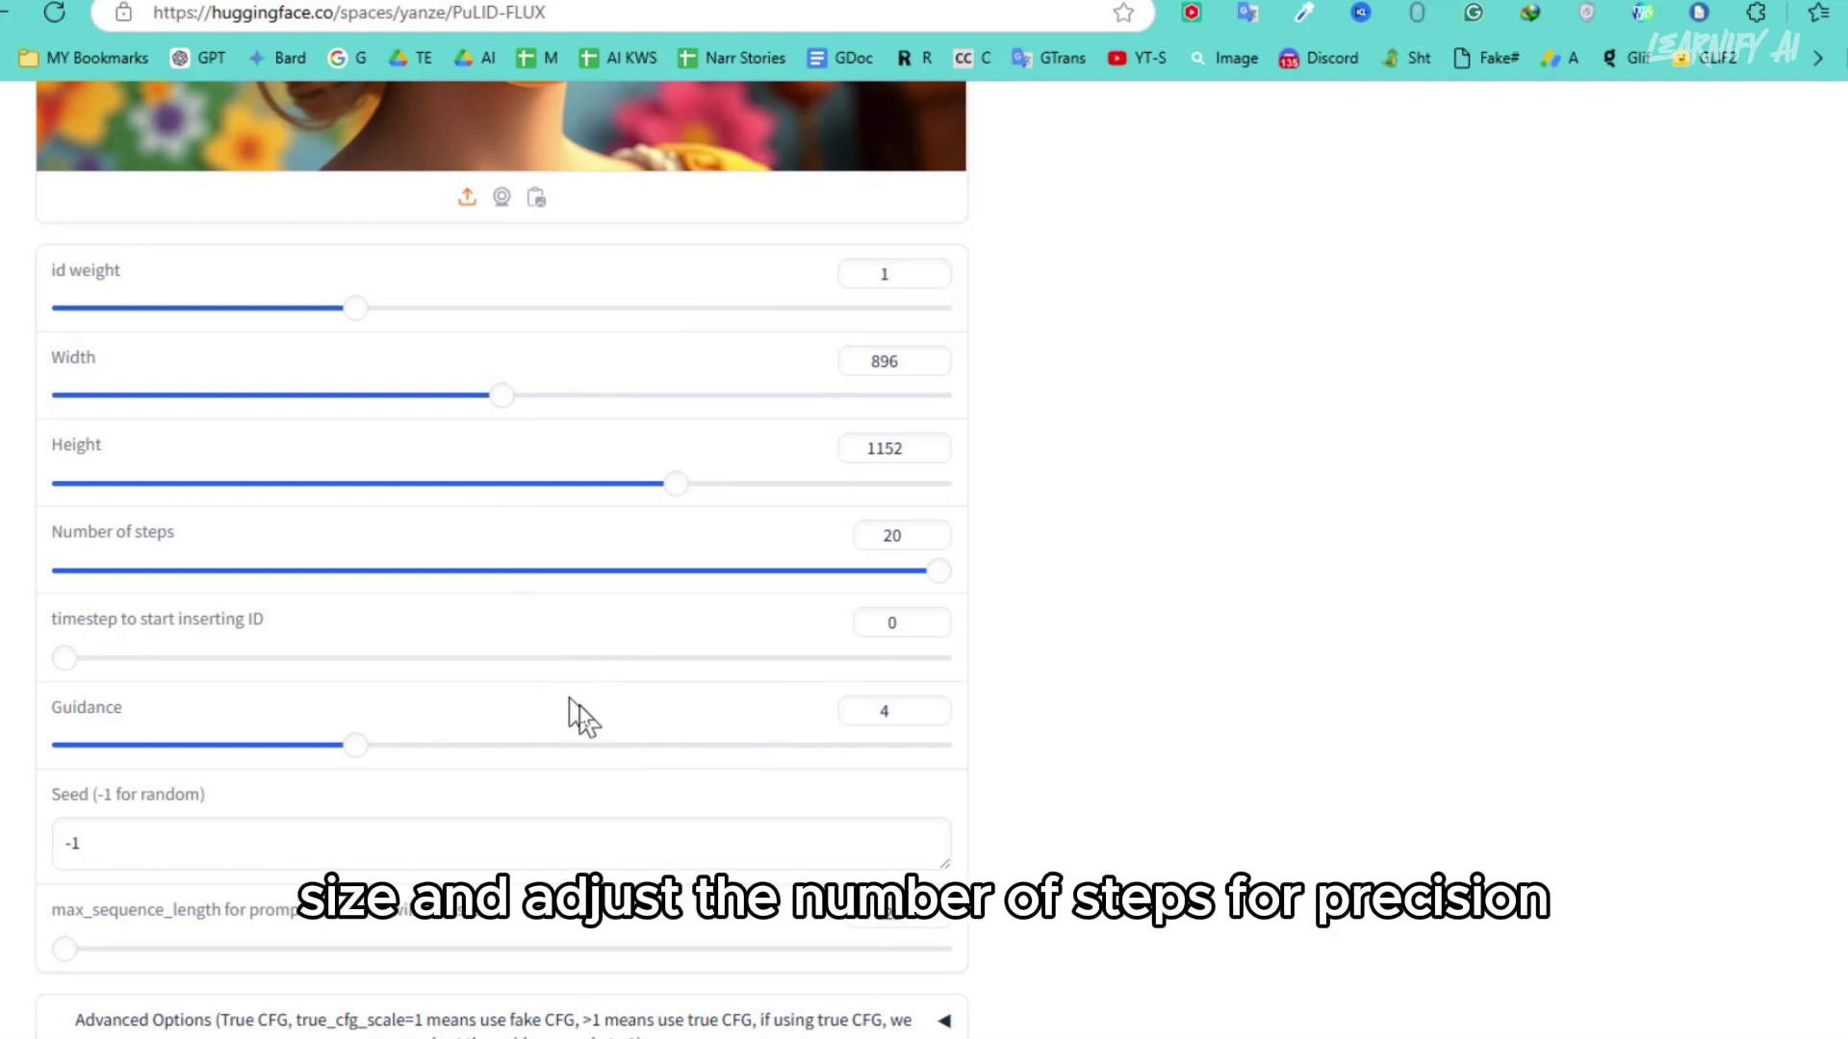
Check the sliders for 896×1152, 20 steps and guidance 4 before using the nurse prompt
{"action": "scroll", "coordinate": [587, 721], "scroll_direction": "down", "scroll_amount": 1}
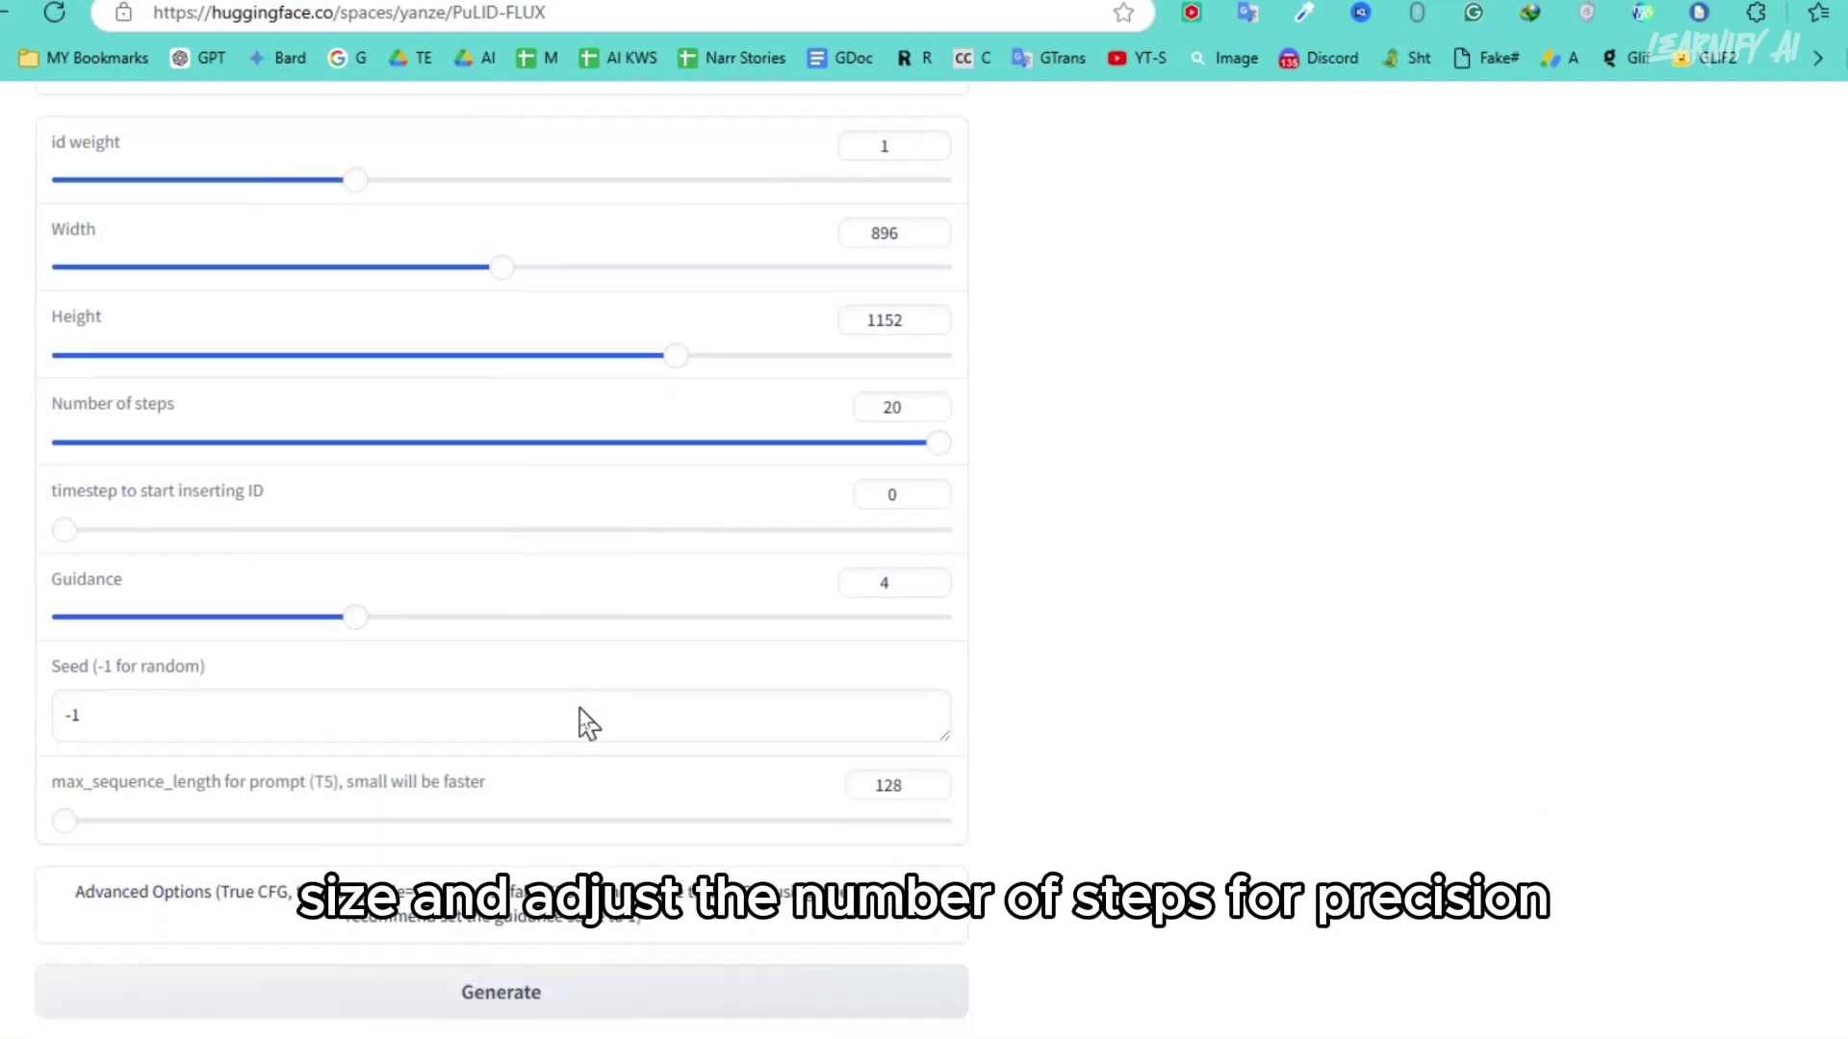
{"action": "scroll", "coordinate": [587, 724], "scroll_direction": "down", "scroll_amount": 1}
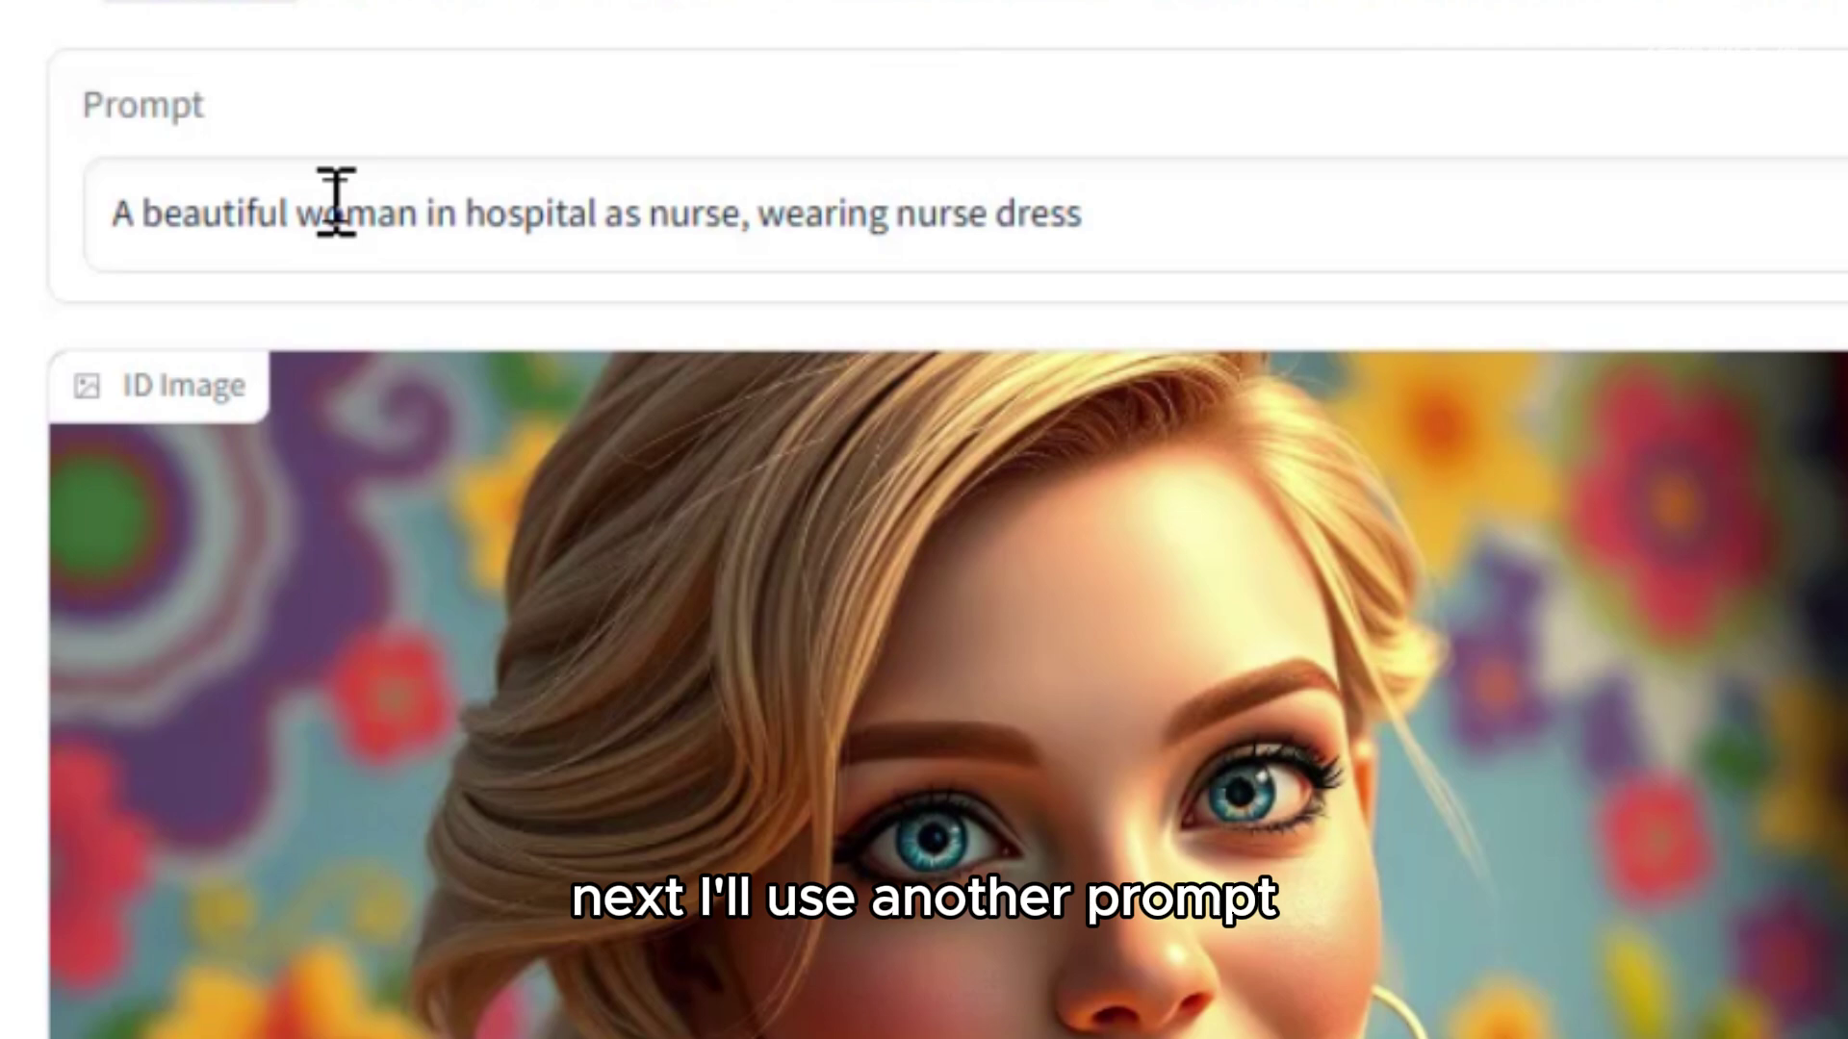
Replace the prompt wording after 'woman' with 'holding a'
{"action": "left_click", "coordinate": [430, 212]}
{"action": "key", "text": "shift+End"}
{"action": "type", "text": "holding a"}
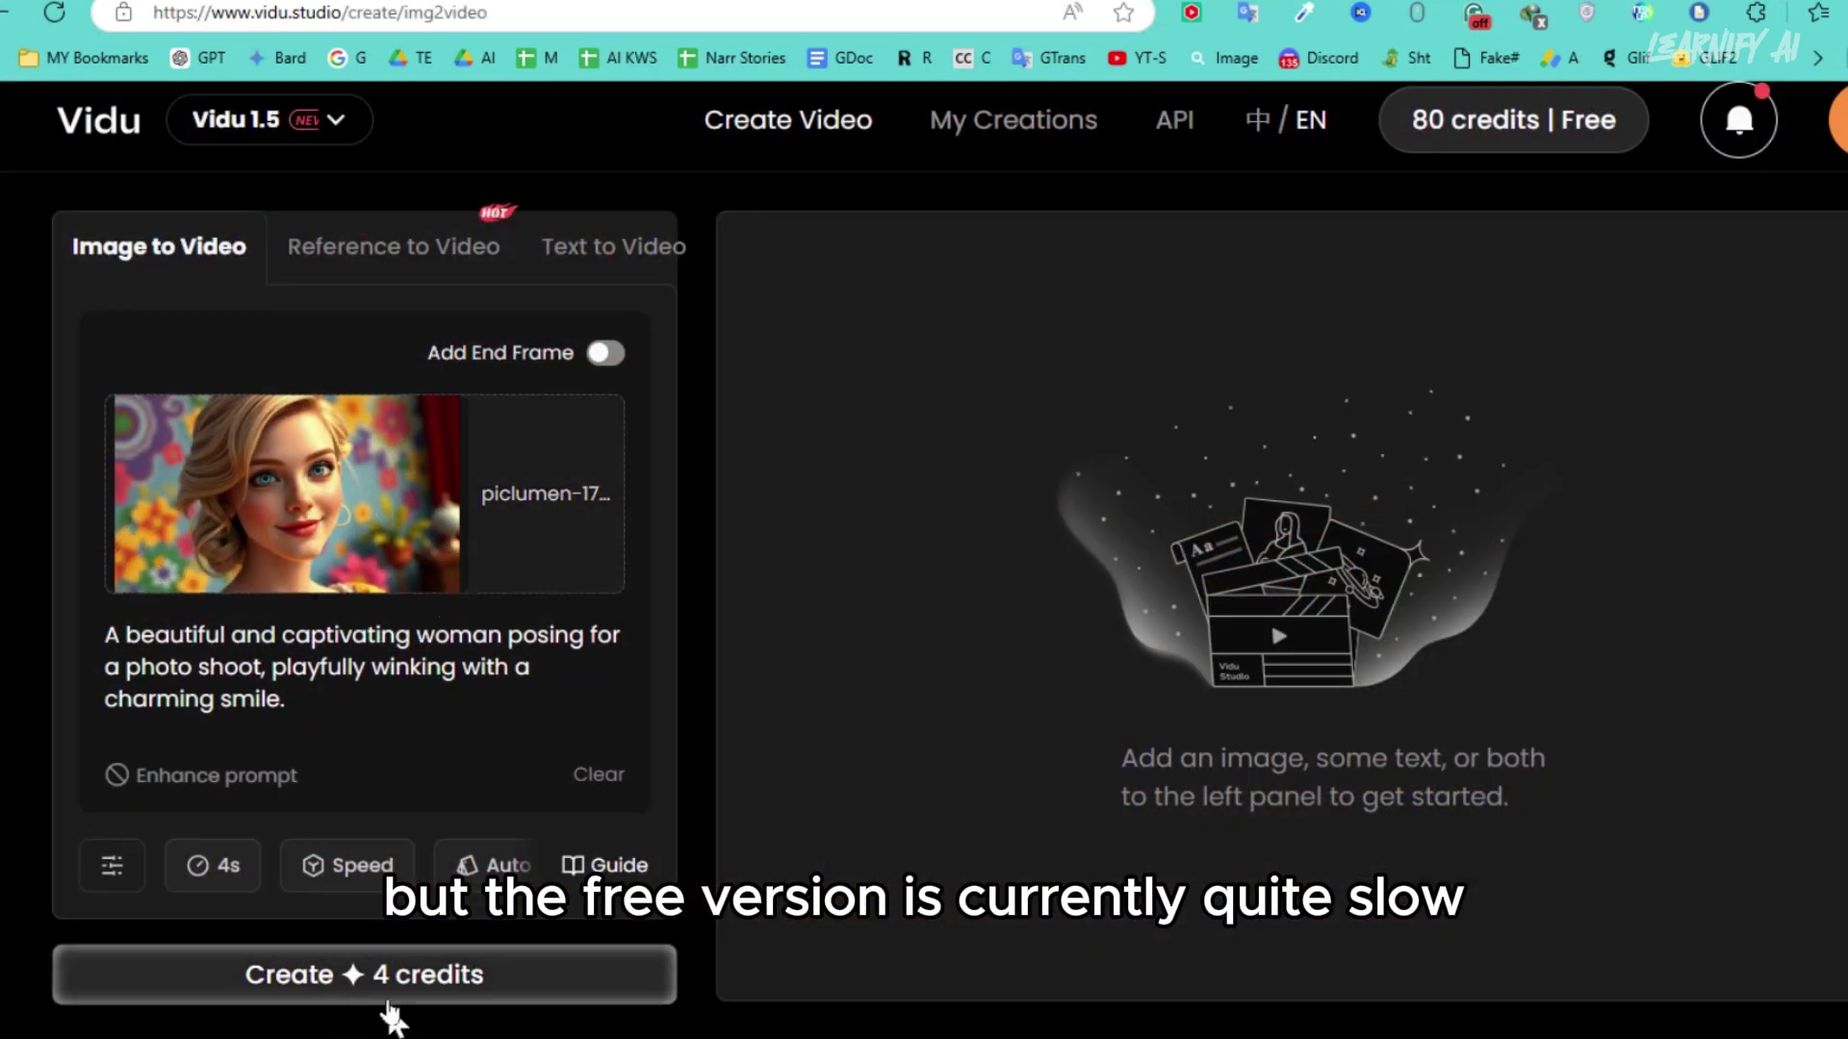
Submit the 4-second Vidu video of the winking portrait for 4 credits
{"action": "left_click", "coordinate": [289, 981]}
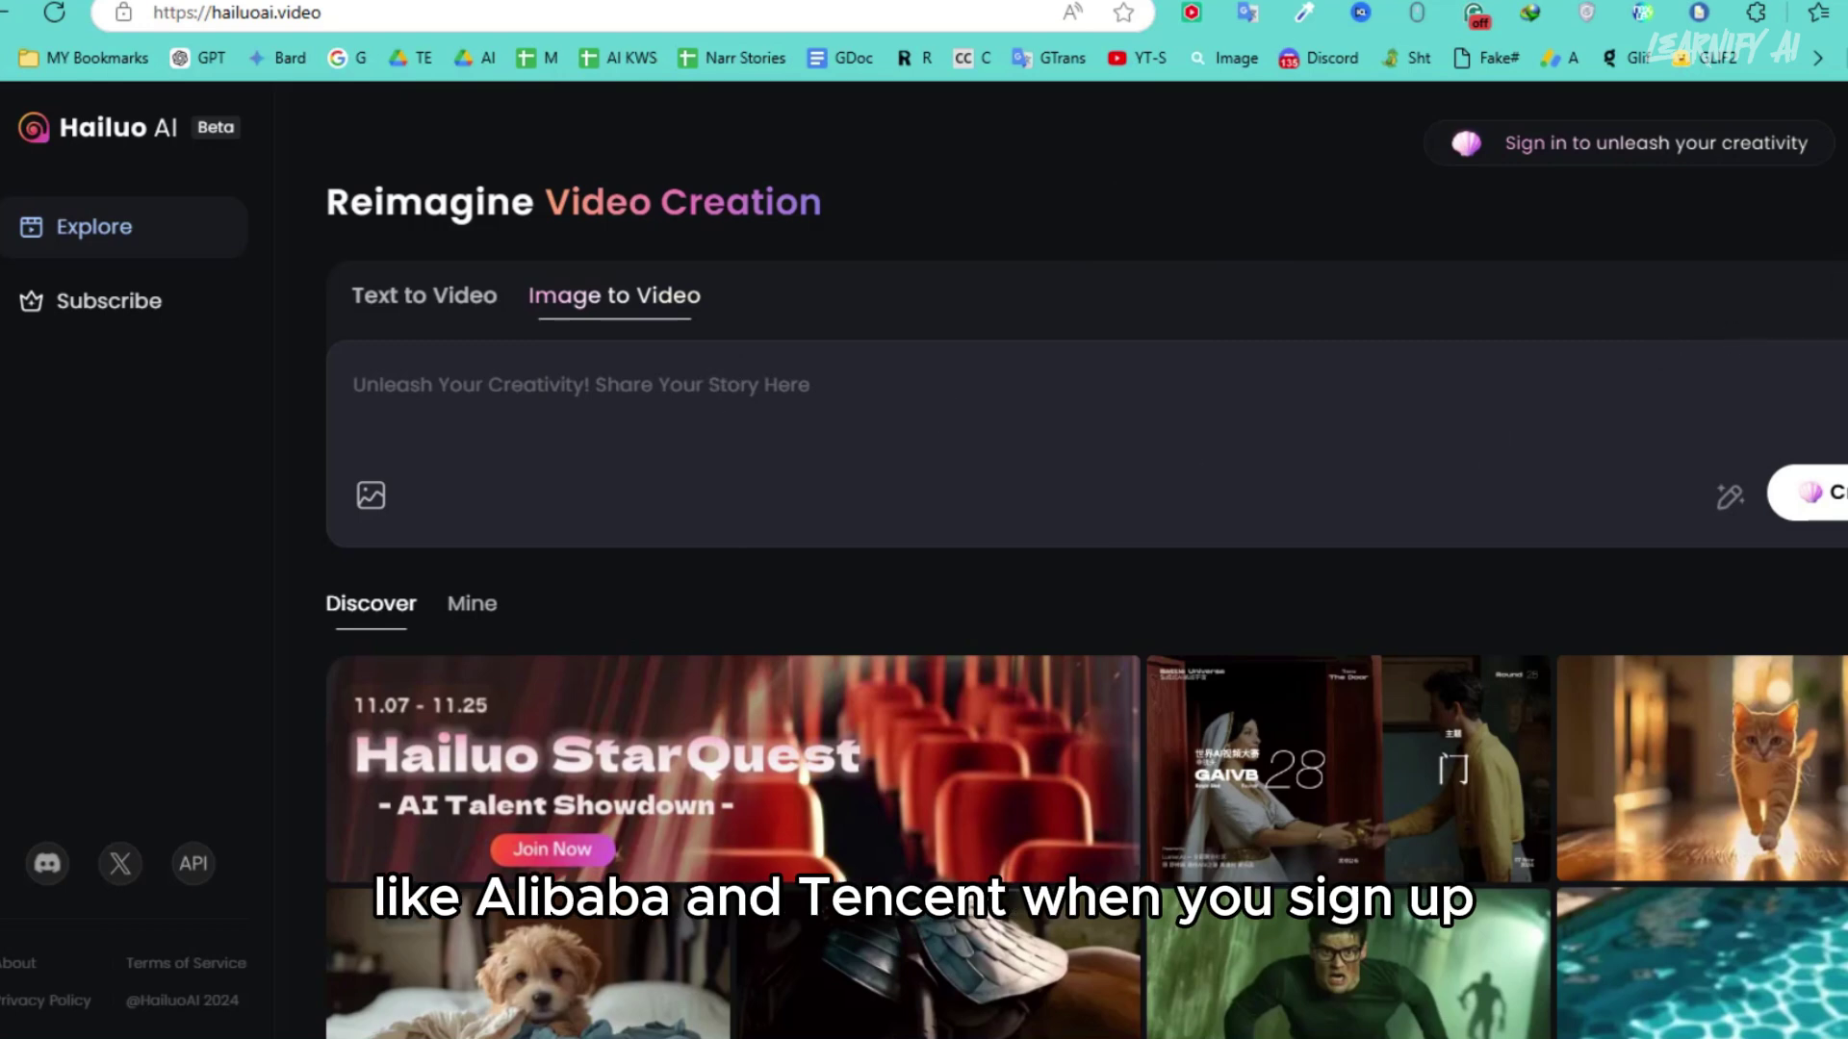
Sign in to Hailuo AI with a Google account and view the subscription plans
{"action": "left_click", "coordinate": [1713, 146]}
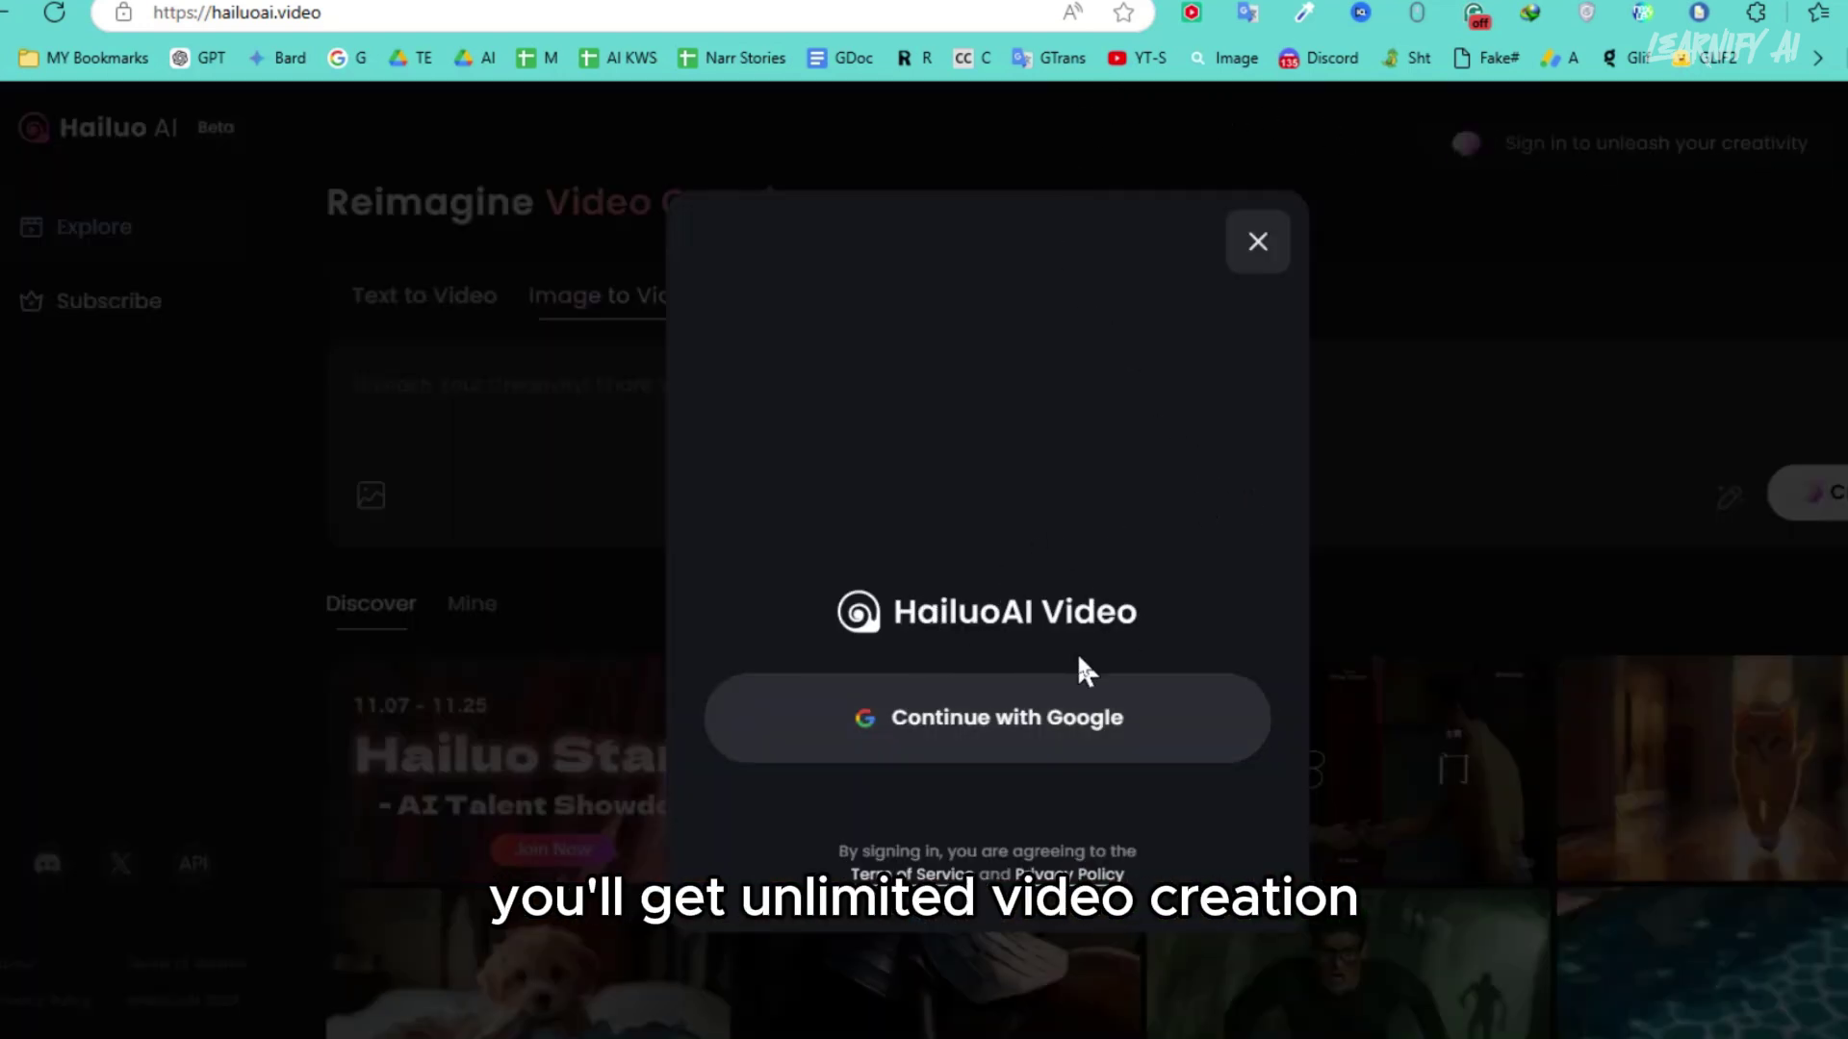
{"action": "left_click", "coordinate": [1015, 746]}
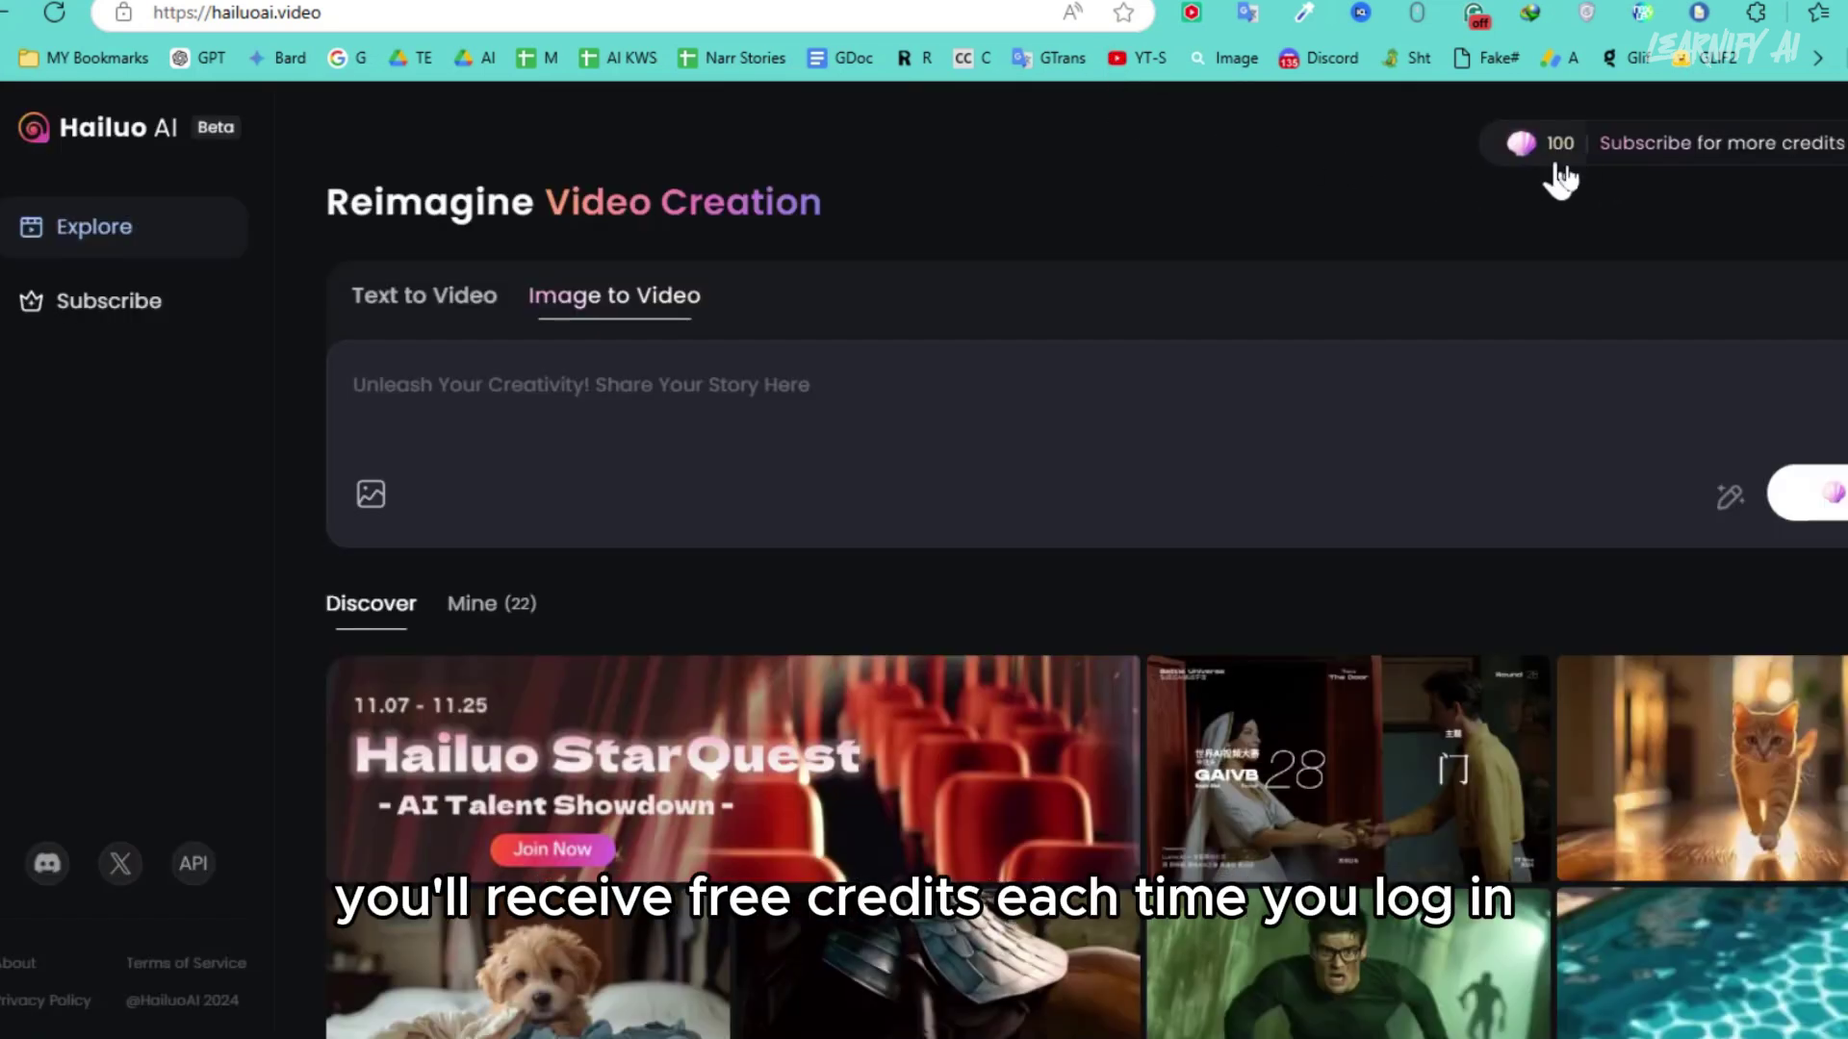
{"action": "left_click", "coordinate": [1721, 143]}
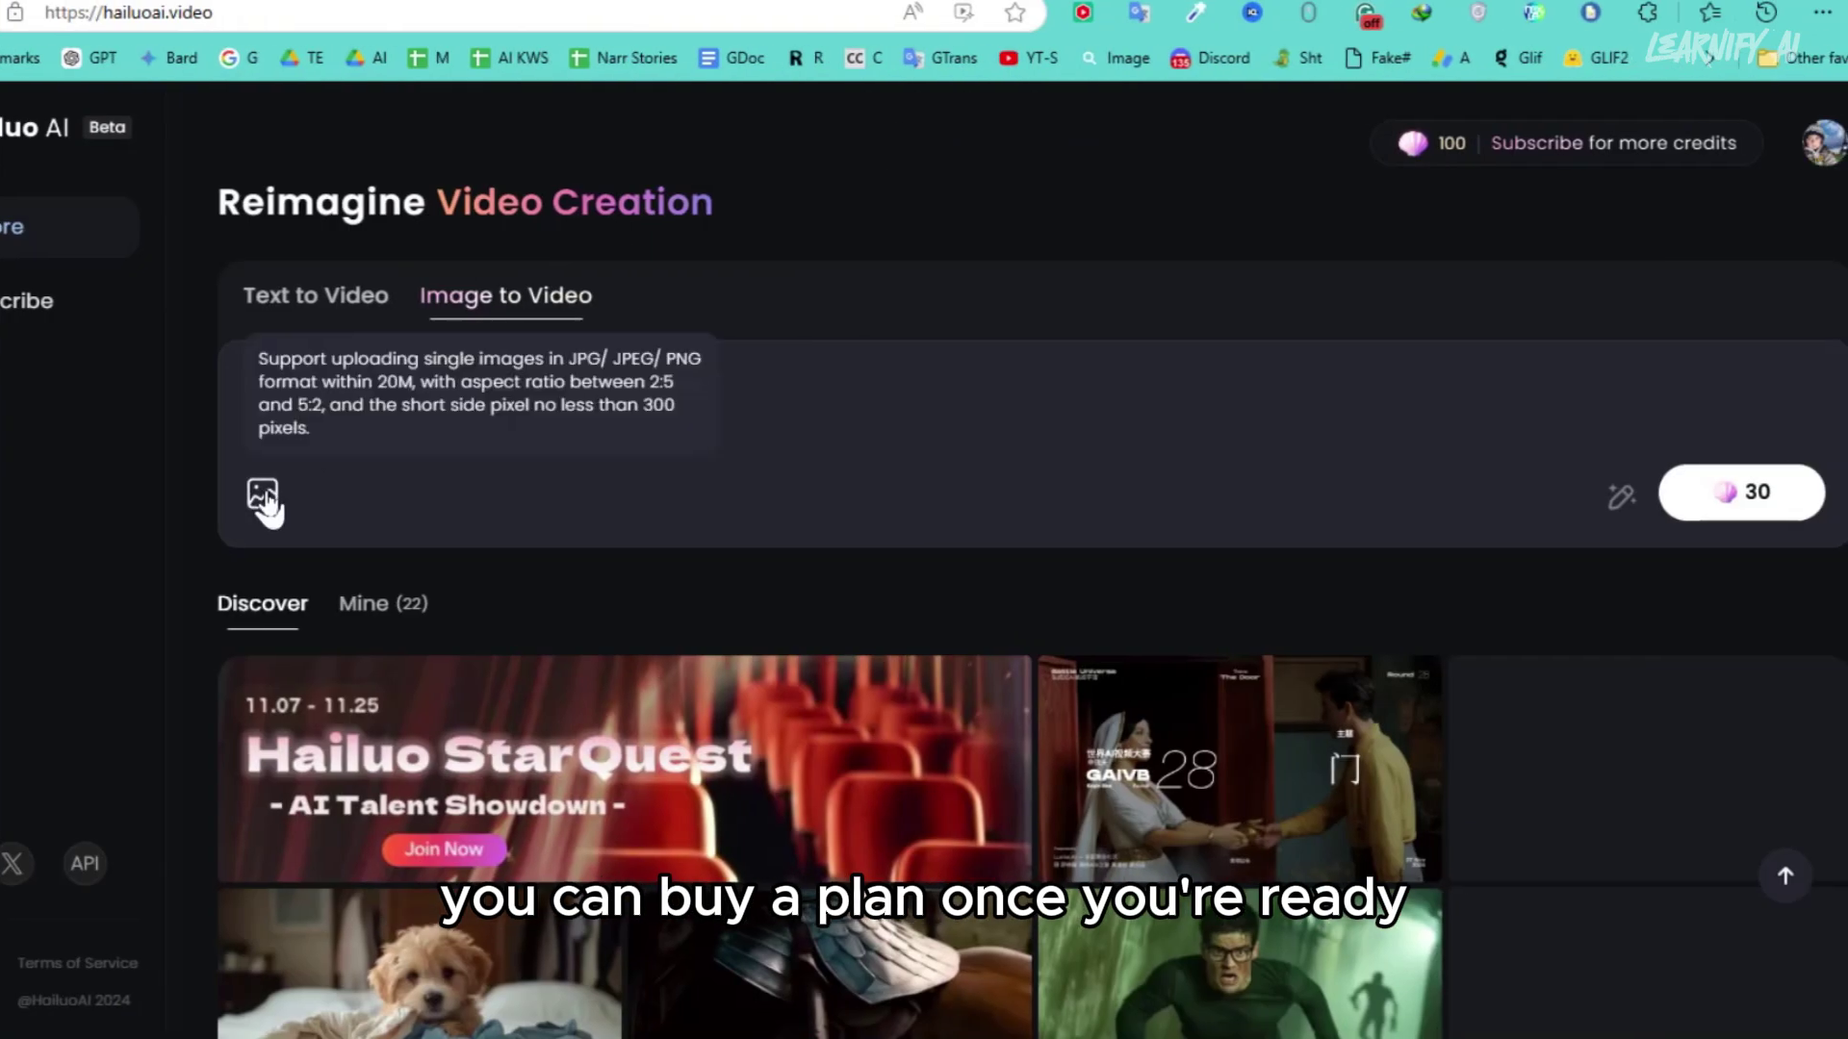
Generate a Hailuo image-to-video clip from the woman-with-dog image and its park prompt
{"action": "left_click", "coordinate": [262, 494]}
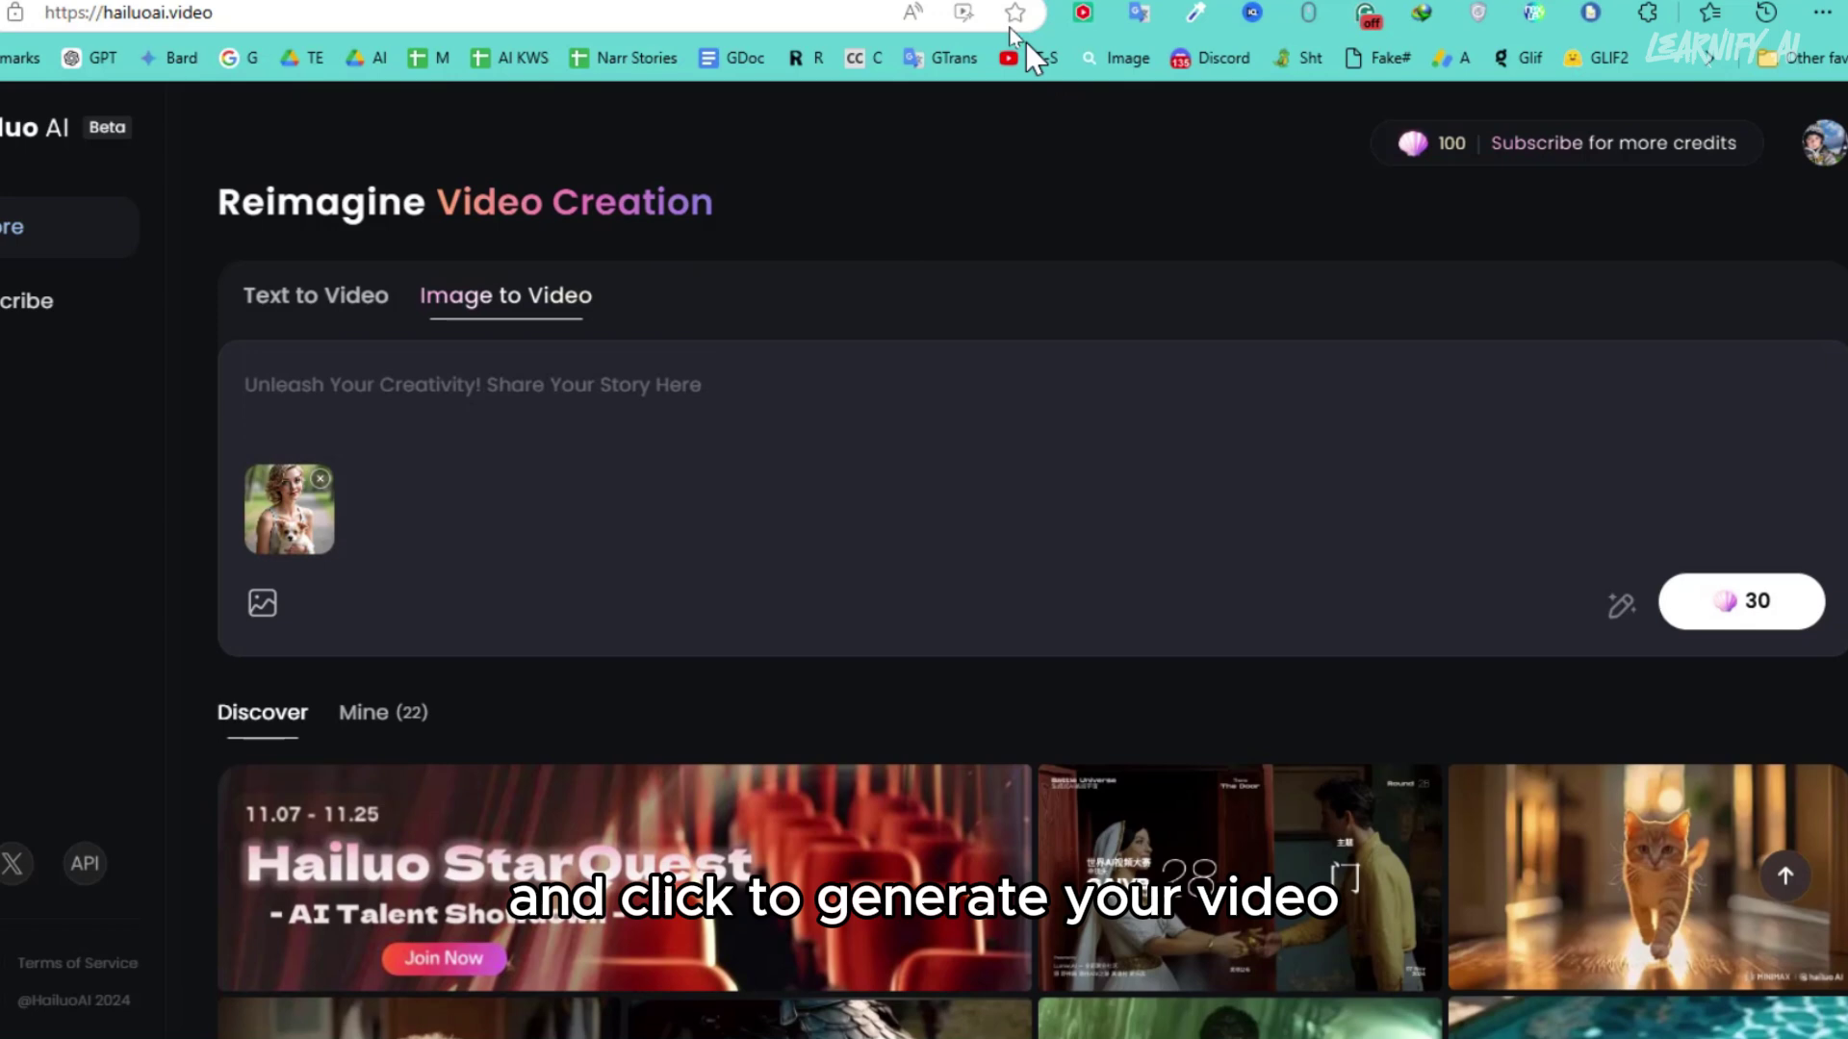
{"action": "type", "text": "A woman holding a small dog, sitting in park, with blur roadside background"}
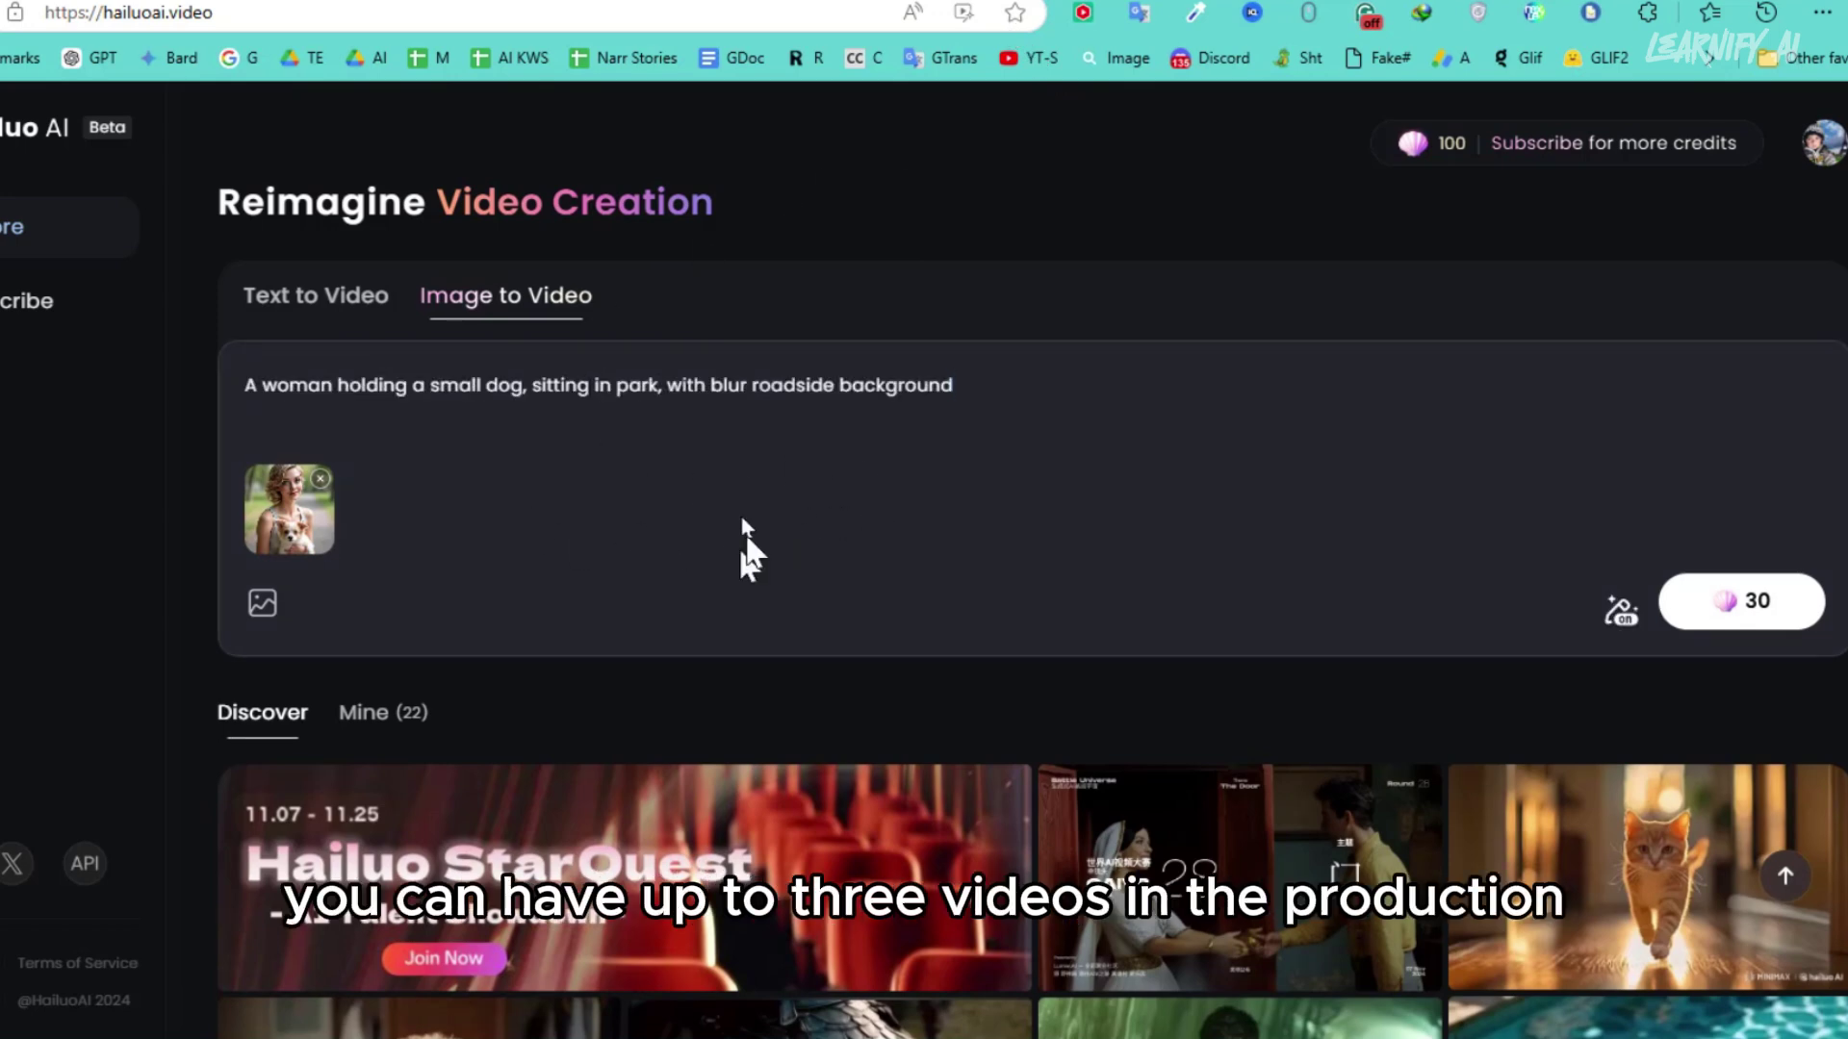
{"action": "left_click", "coordinate": [1725, 606]}
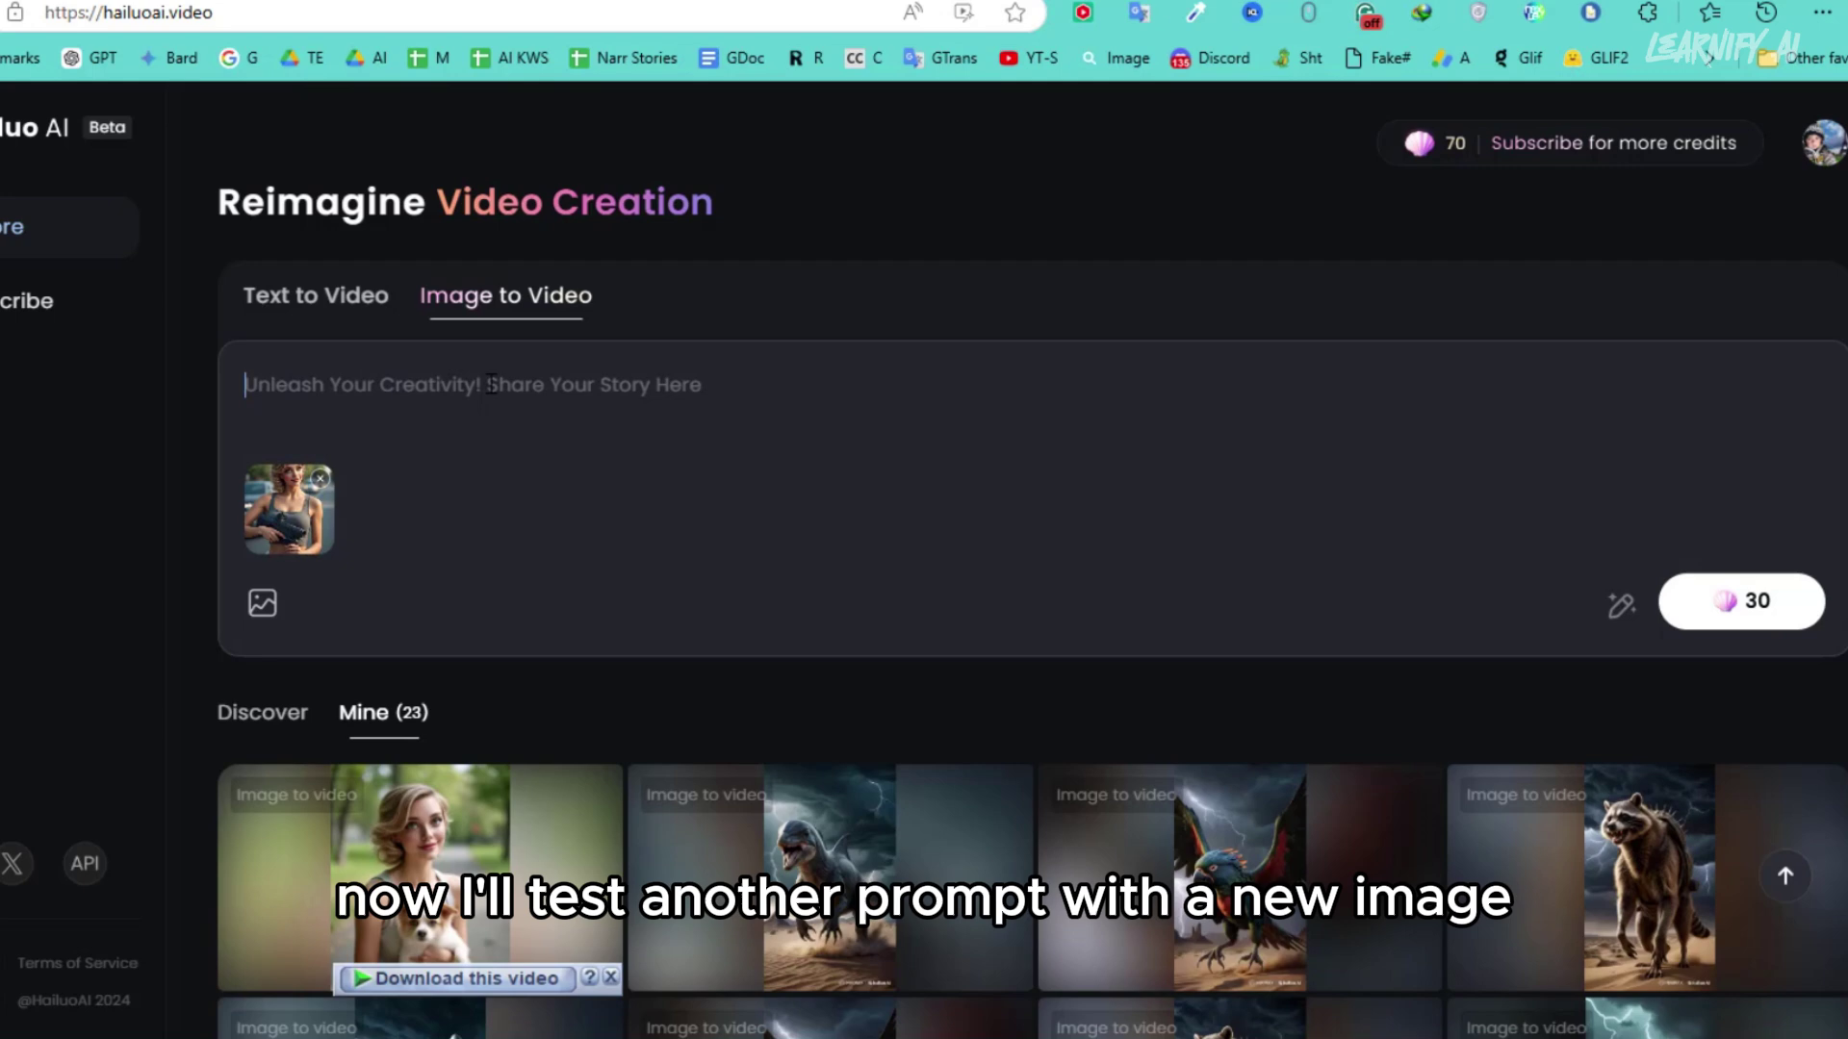
Generate the minigun roadside video, then paste the prompt for the monkey image
{"action": "type", "text": "A woman holding a minigun, standing inside the road, traffic is passing her, small fire is coming from gun"}
{"action": "left_click", "coordinate": [1695, 604]}
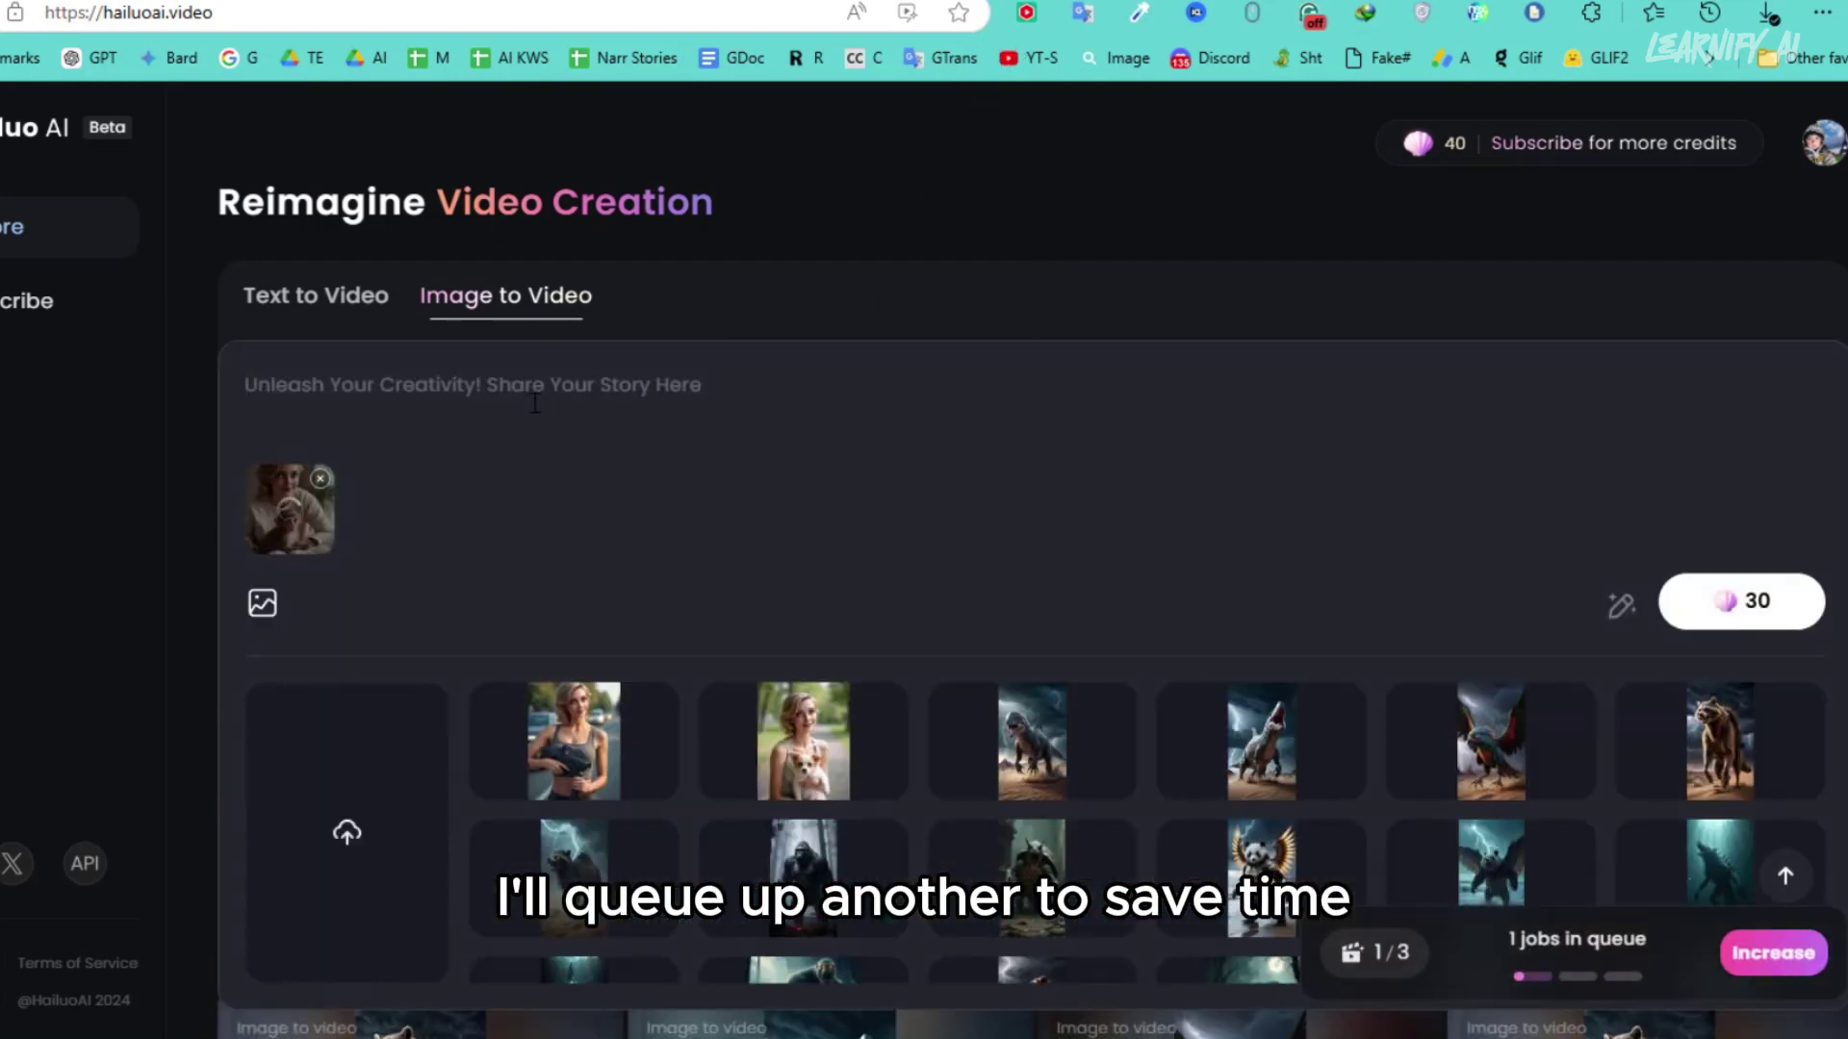
{"action": "type", "text": "A woman takes care of monkey kid, both are sitting on her bed, room environment, beautiful room surrounding,"}
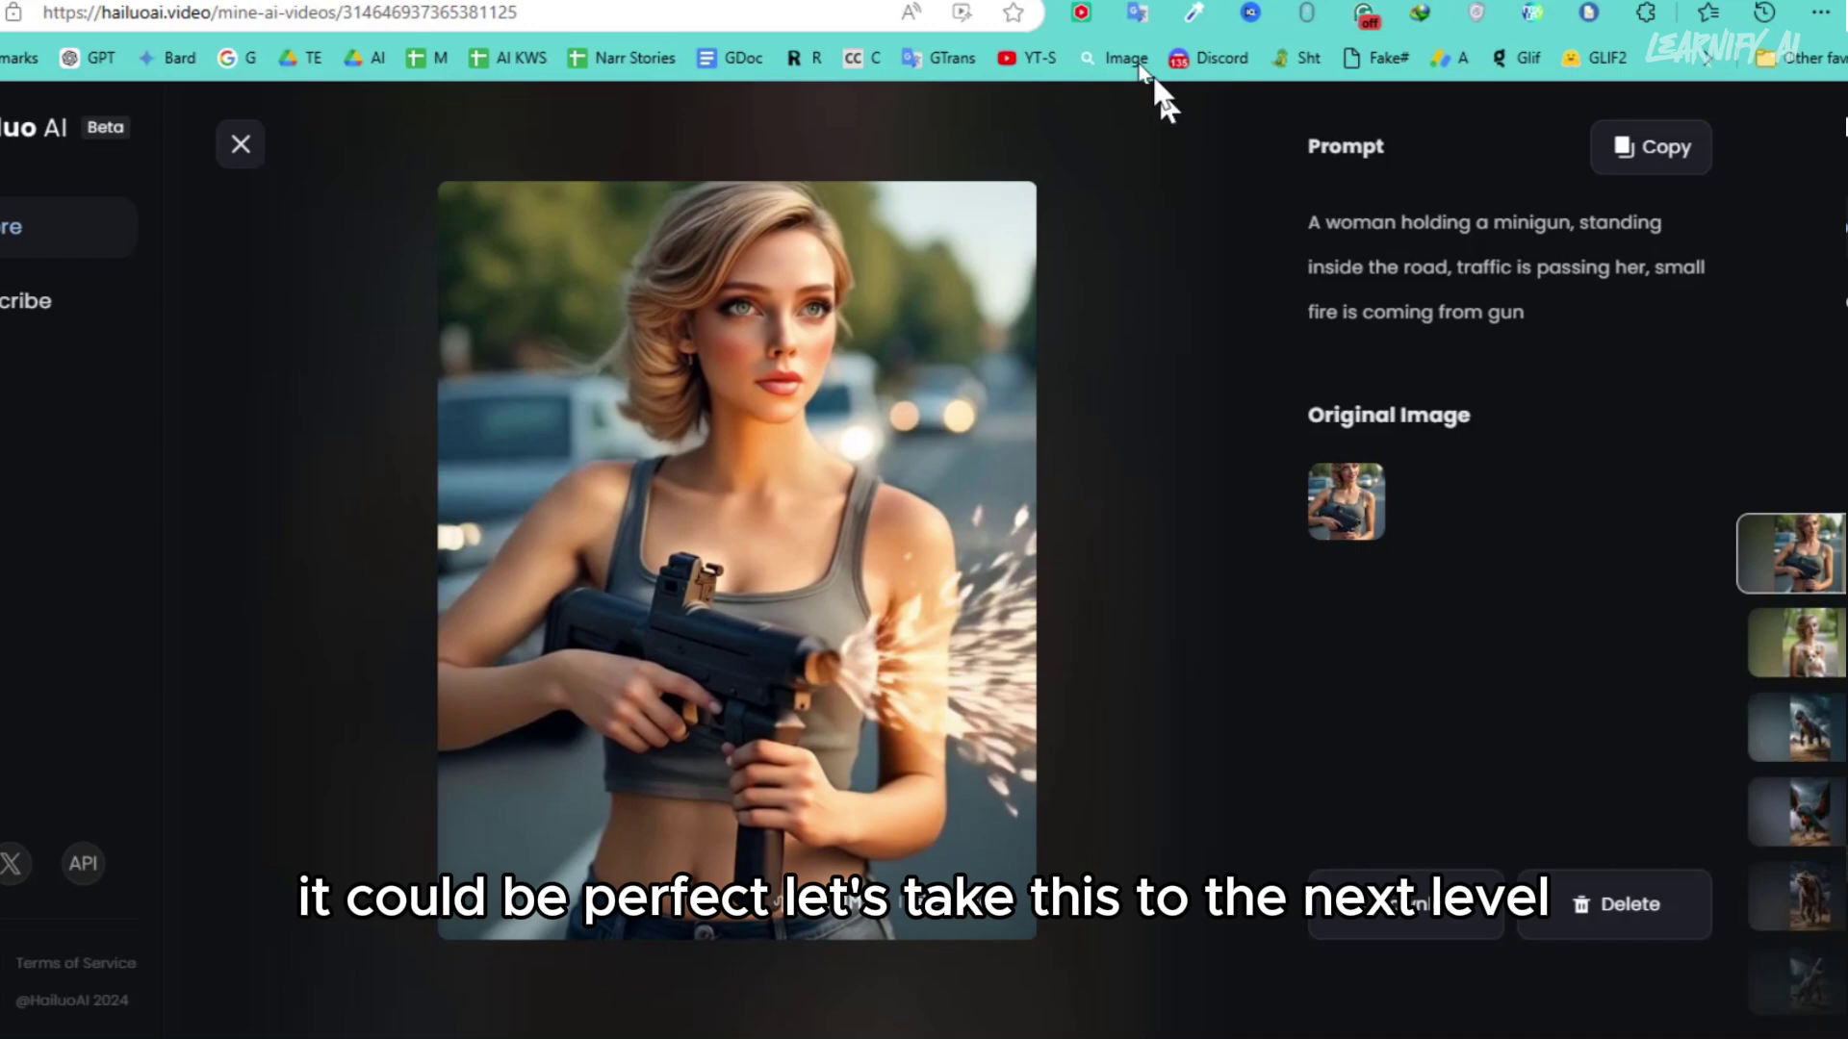
Scroll the Hailuo detail view to the finished monkey-care video
{"action": "scroll", "coordinate": [1168, 91], "scroll_direction": "up", "scroll_amount": 1}
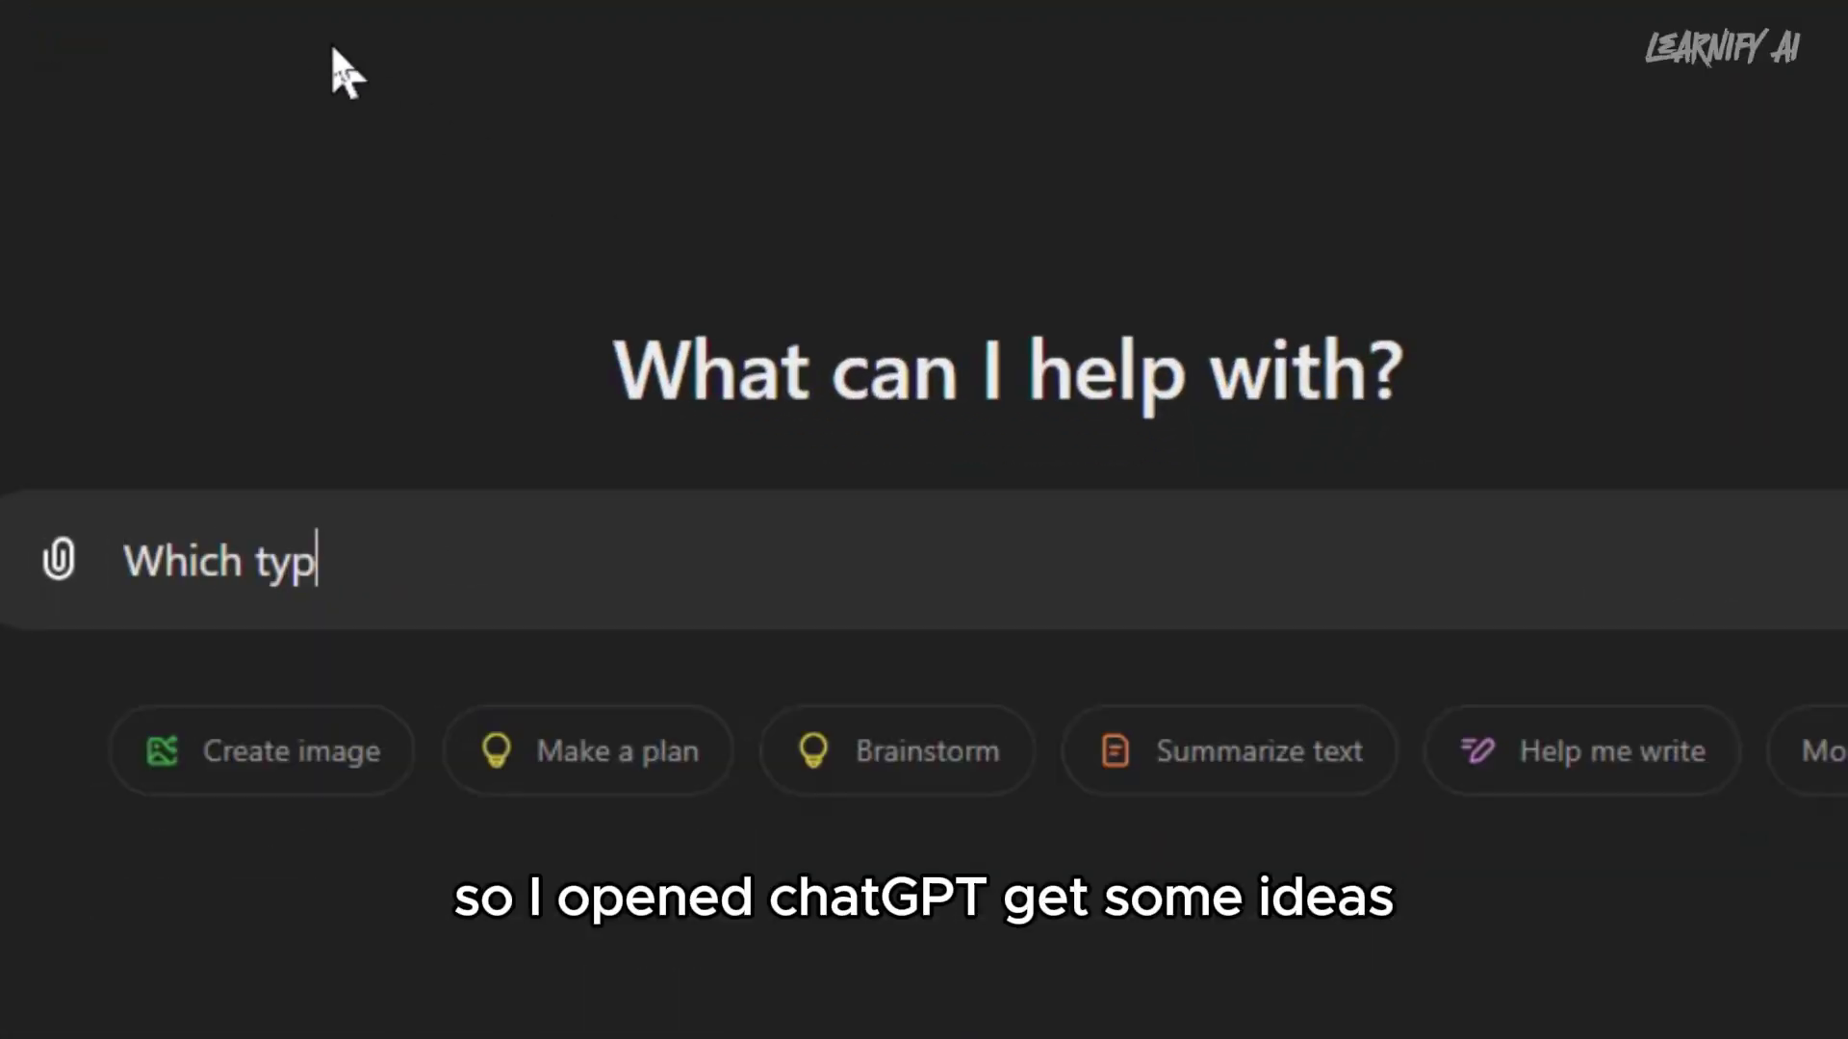
Ask ChatGPT which Hollywood movie types people love most, then request just five in one paragraph
{"action": "type", "text": "h type of hollywood movies"}
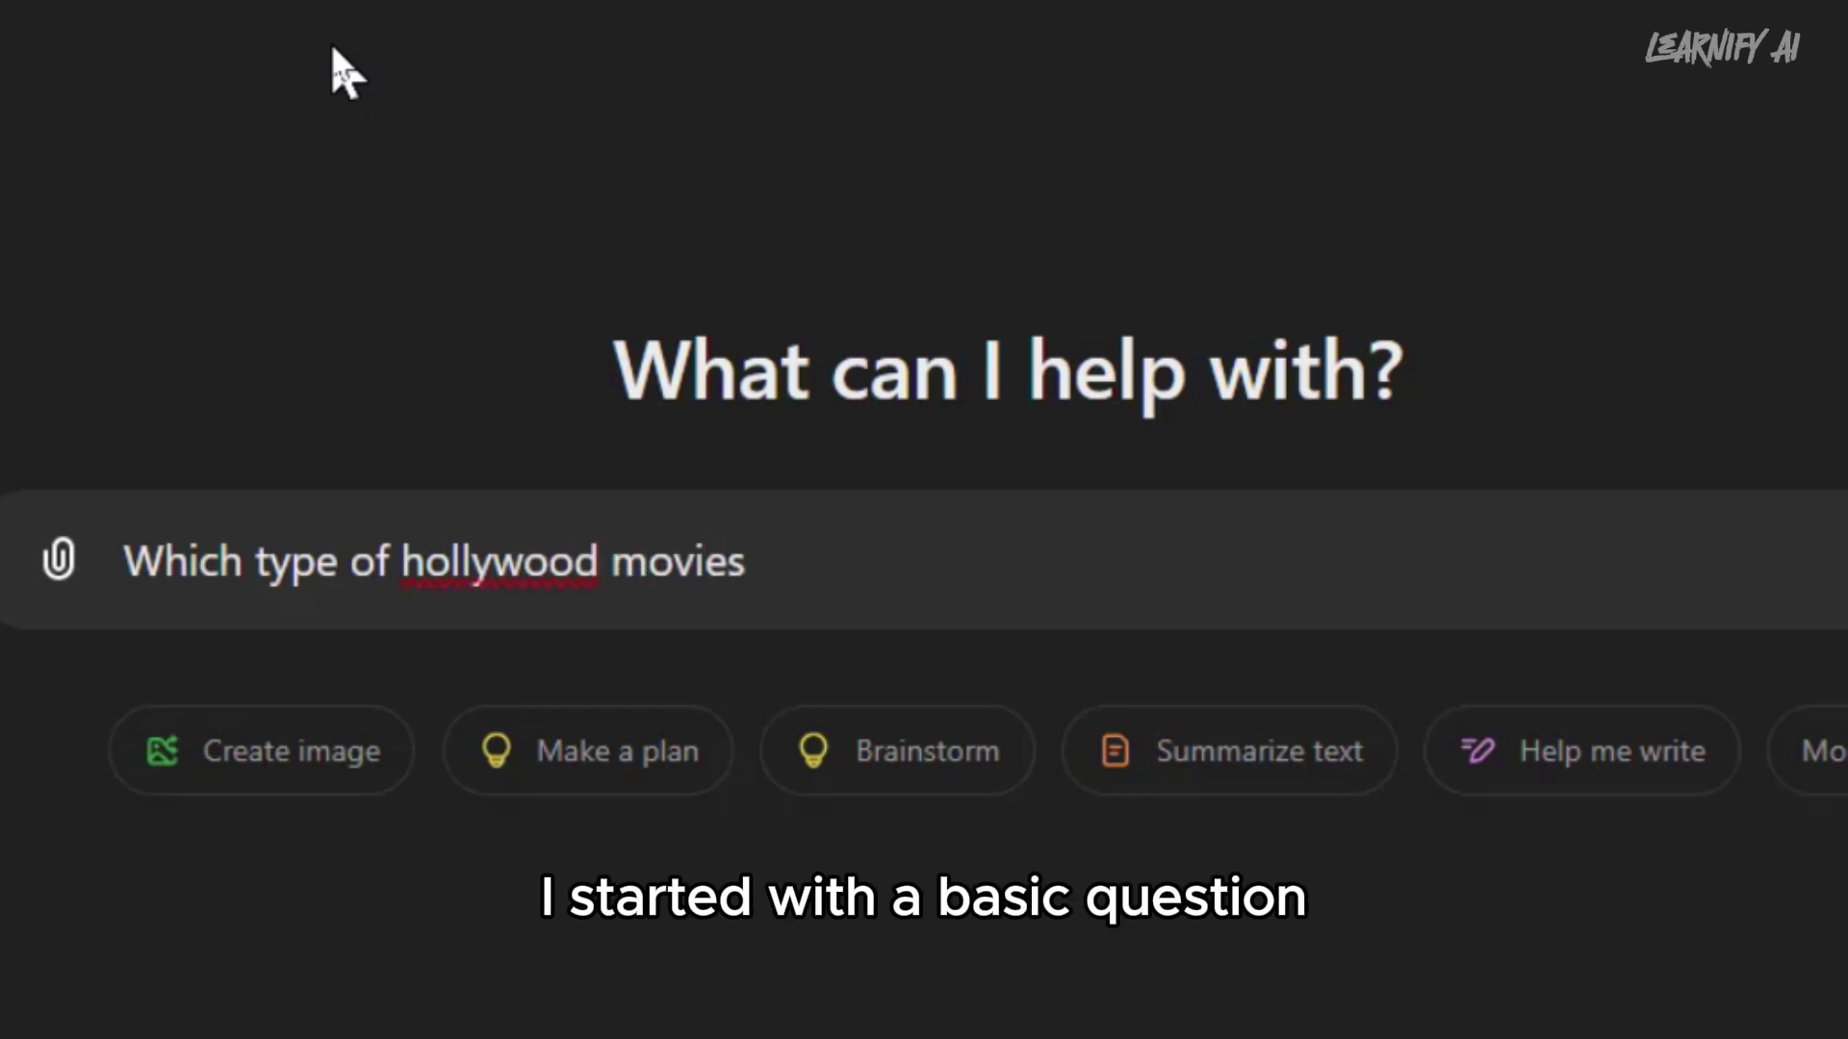
{"action": "type", "text": " people lo"}
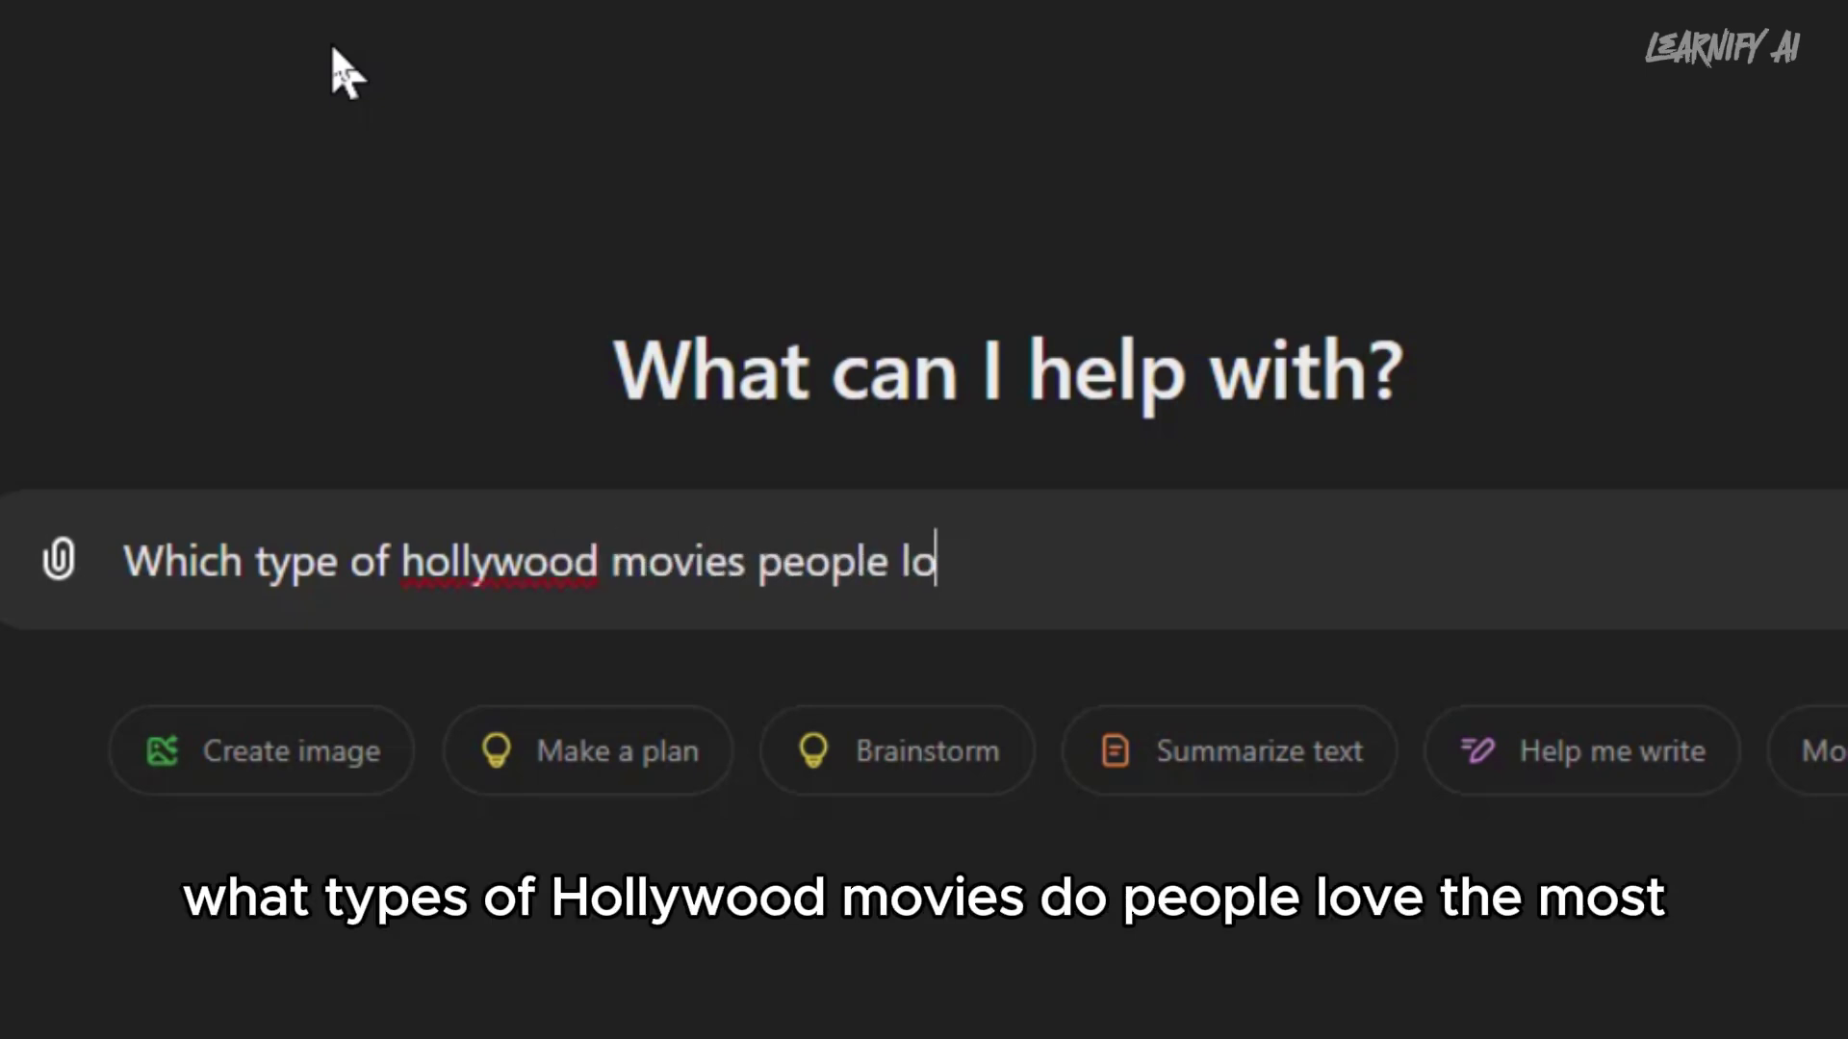
{"action": "type", "text": "ve to watch most?"}
{"action": "key", "text": "Return"}
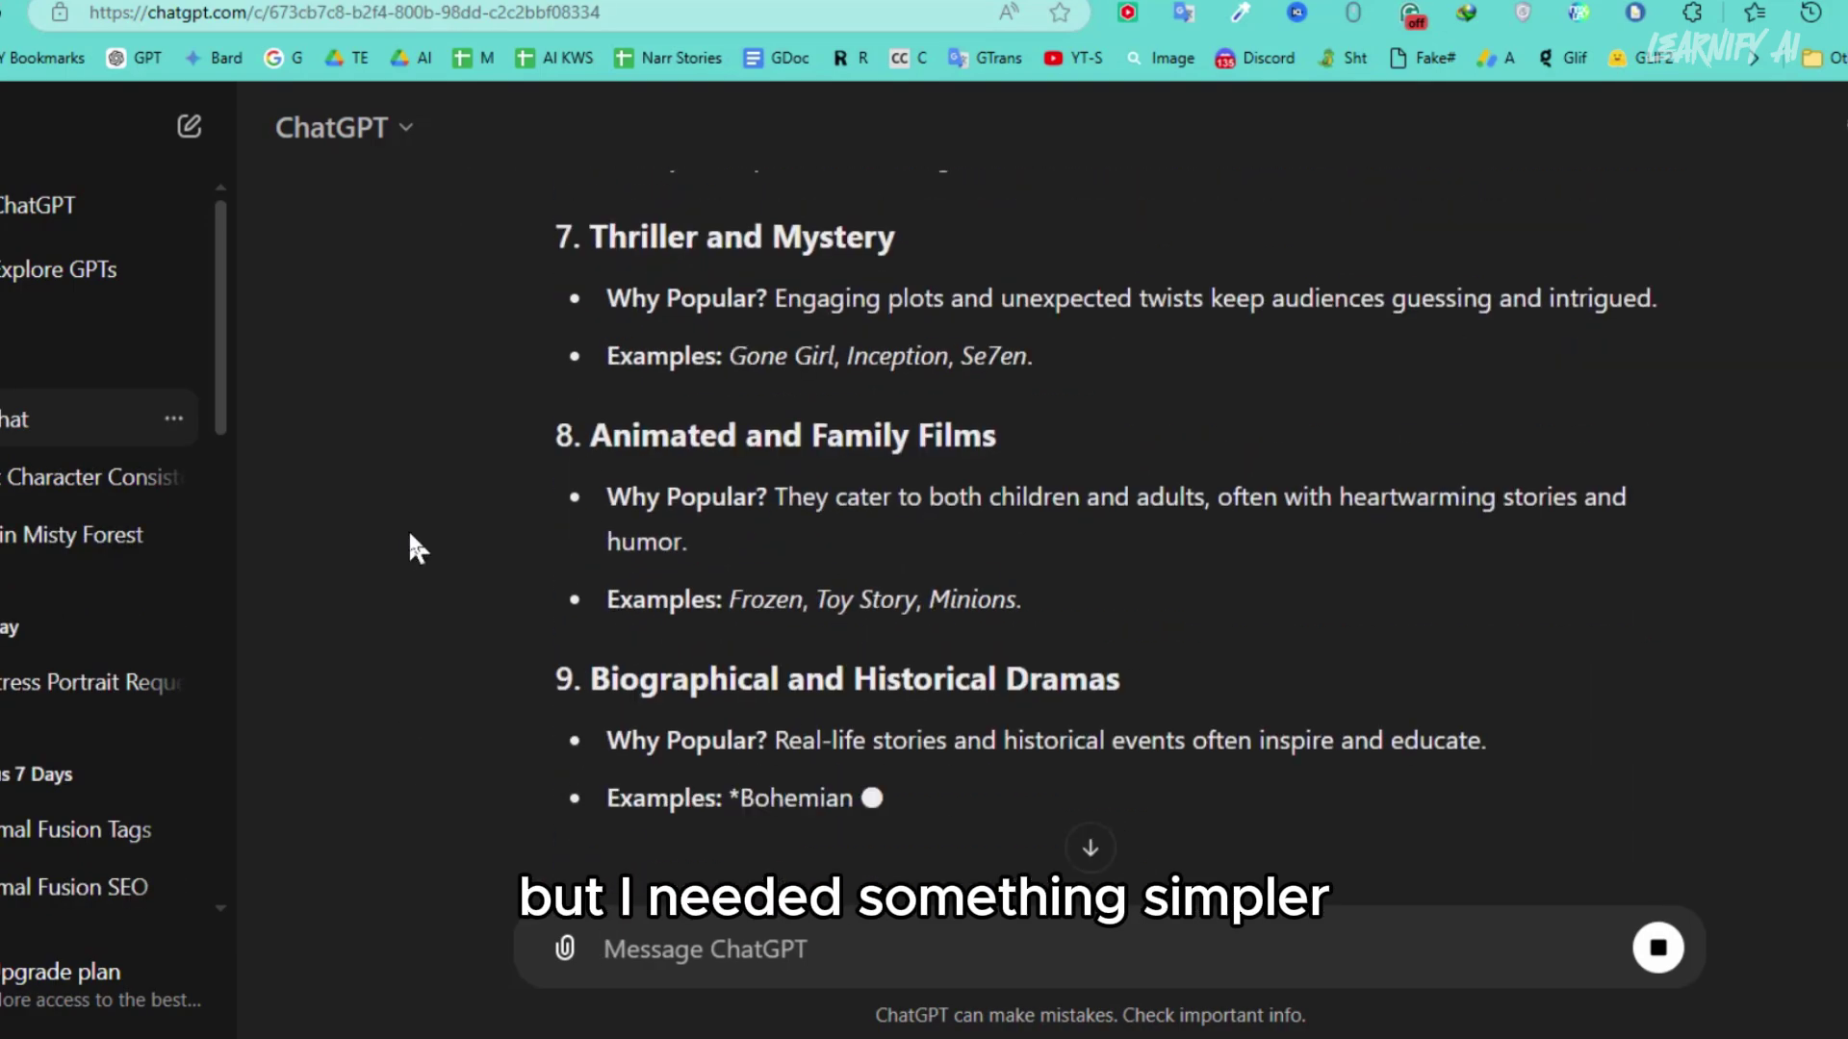
{"action": "type", "text": "I need just 5 famous"}
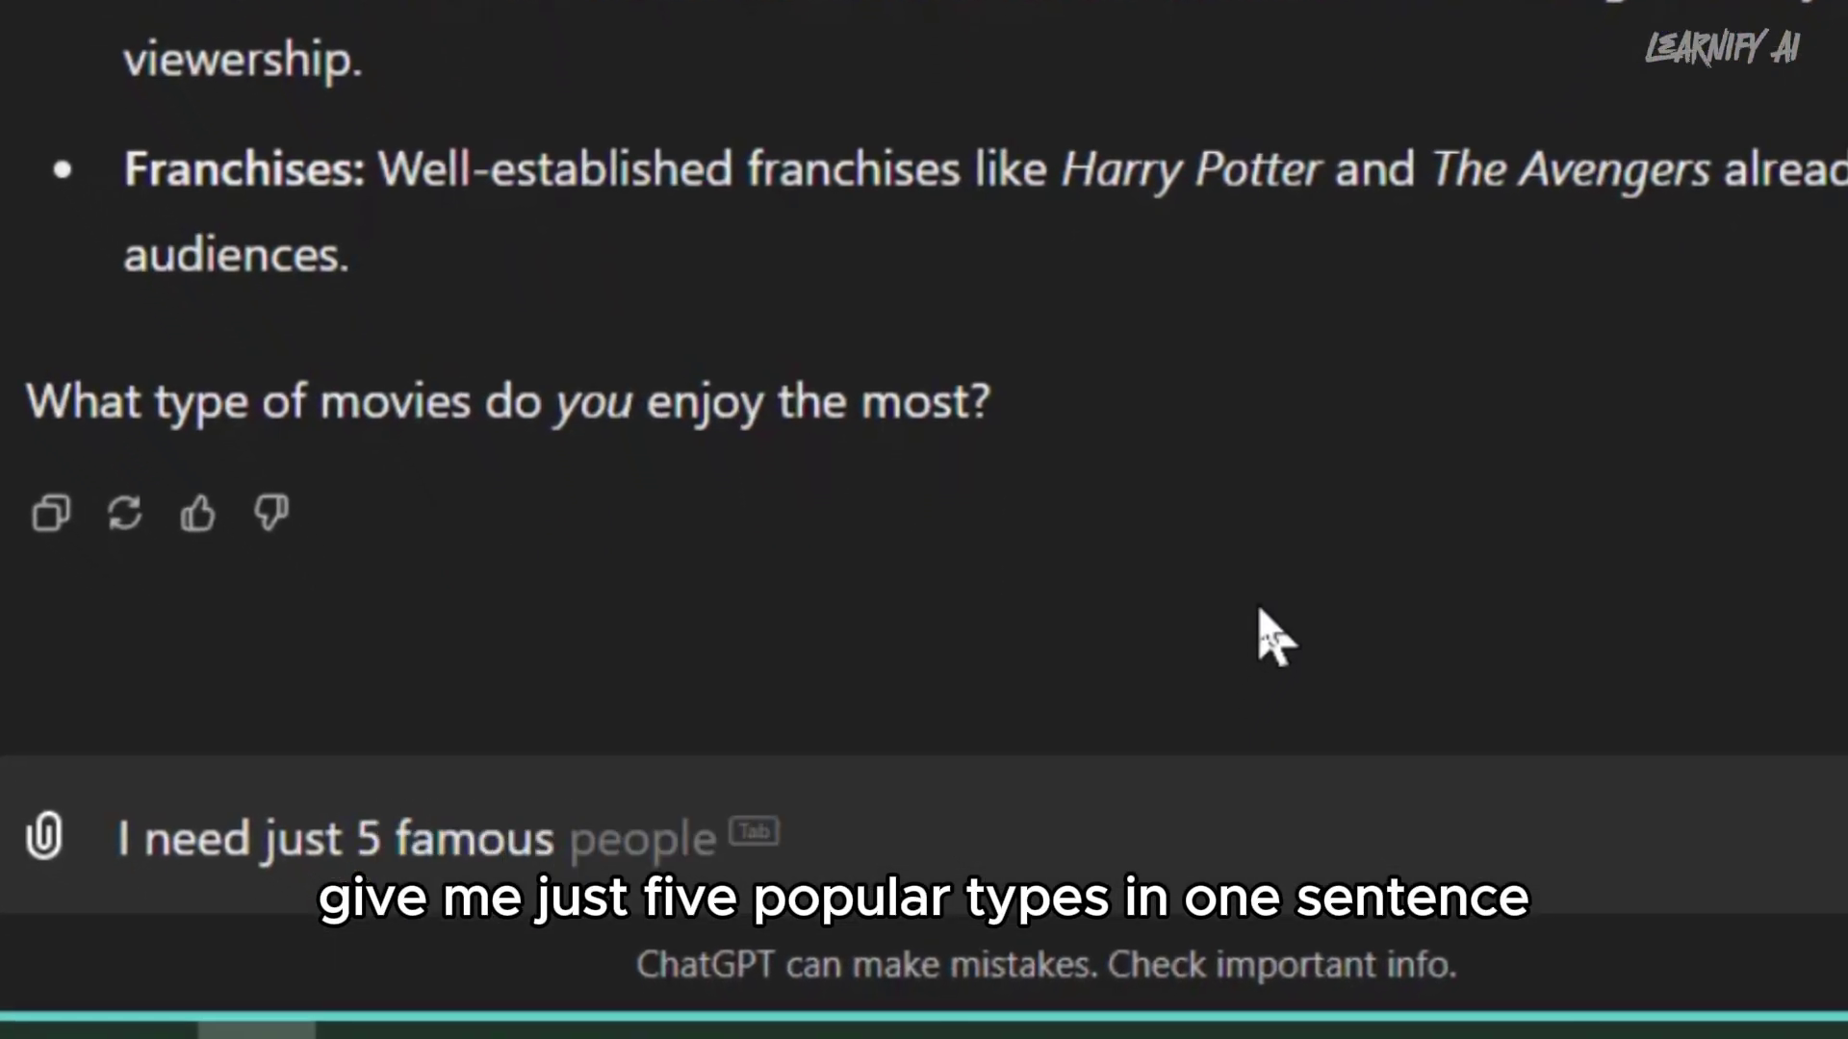
{"action": "type", "text": " in one para with comma"}
{"action": "key", "text": "Return"}
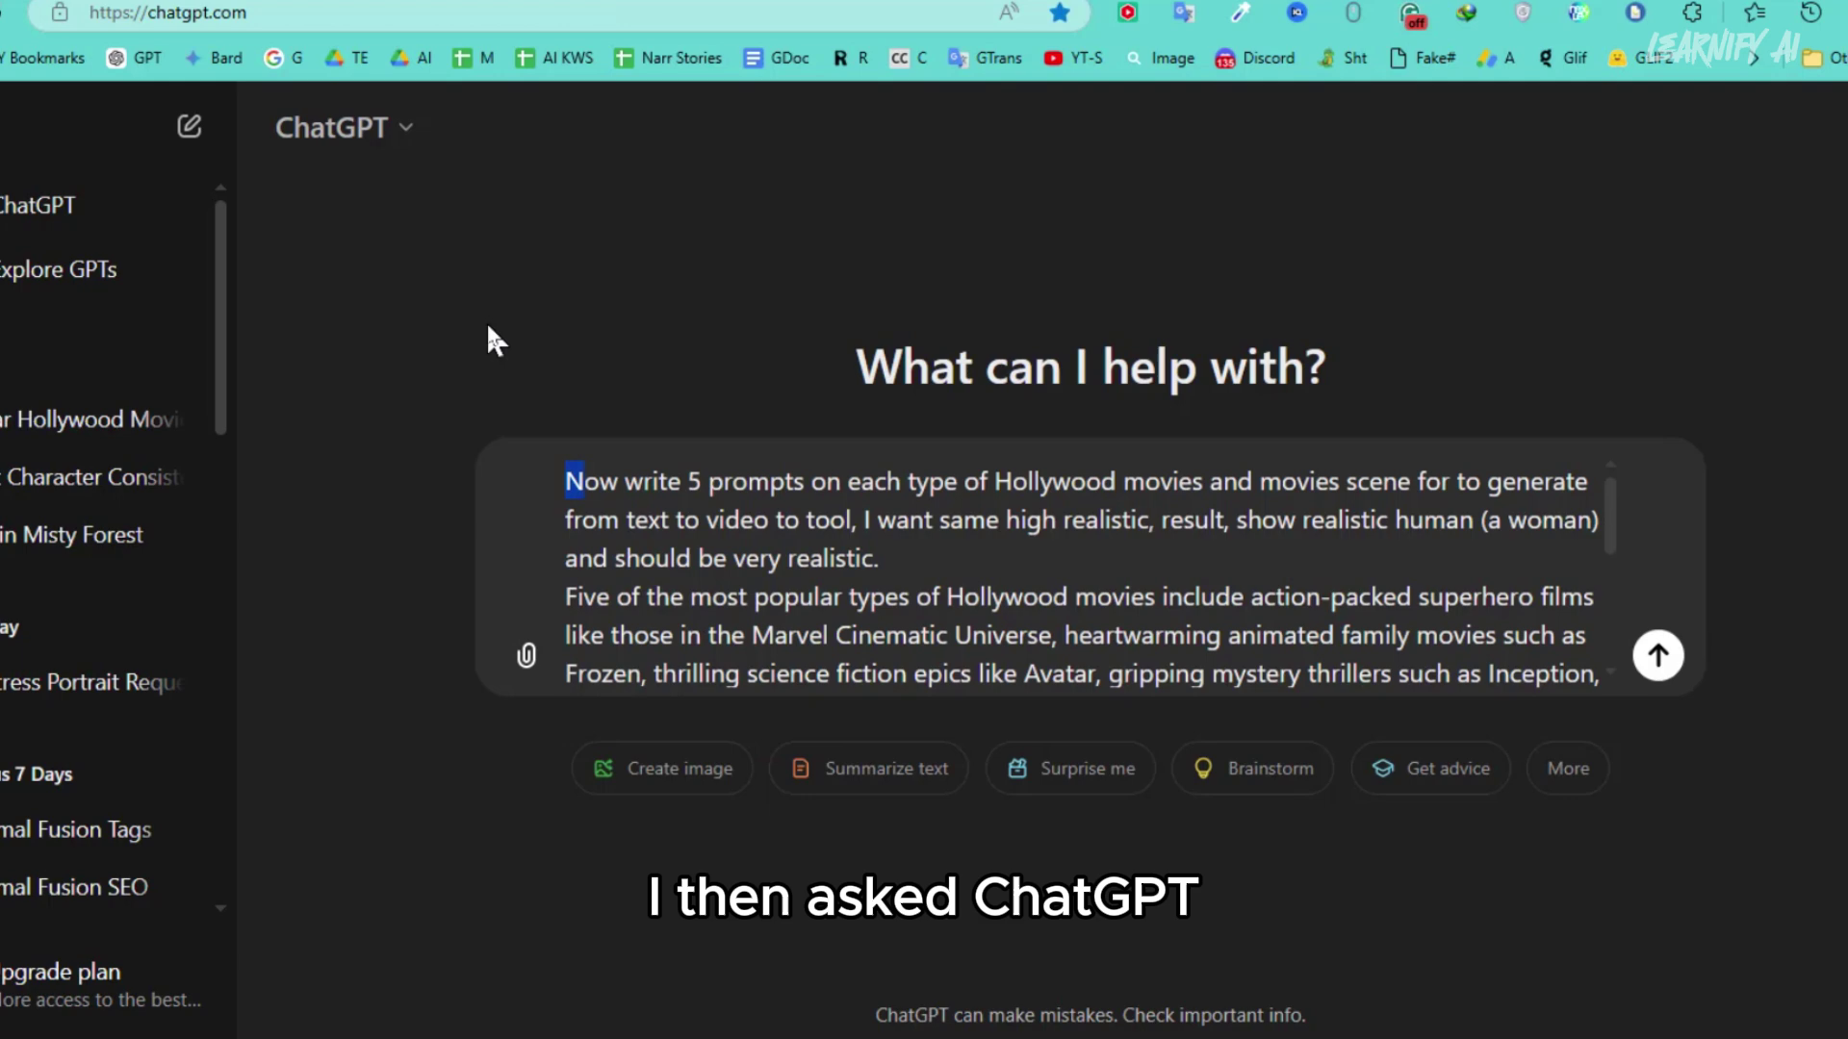
Highlight the request's realistic-result requirement and the movie genres list, from superhero films to Frozen
{"action": "key", "text": "shift+Right"}
{"action": "key", "text": "shift+Right"}
{"action": "key", "text": "shift+Right"}
{"action": "key", "text": "shift+Right"}
{"action": "key", "text": "shift+Right"}
{"action": "key", "text": "shift+Right"}
{"action": "key", "text": "shift+Right"}
{"action": "key", "text": "shift+Right"}
{"action": "key", "text": "shift+Right"}
{"action": "key", "text": "shift+Right"}
{"action": "key", "text": "shift+Right"}
{"action": "key", "text": "shift+Right"}
{"action": "key", "text": "shift+Right"}
{"action": "key", "text": "shift+Right"}
{"action": "key", "text": "shift+Right"}
{"action": "key", "text": "shift+Right"}
{"action": "key", "text": "shift+Right"}
{"action": "key", "text": "shift+Right"}
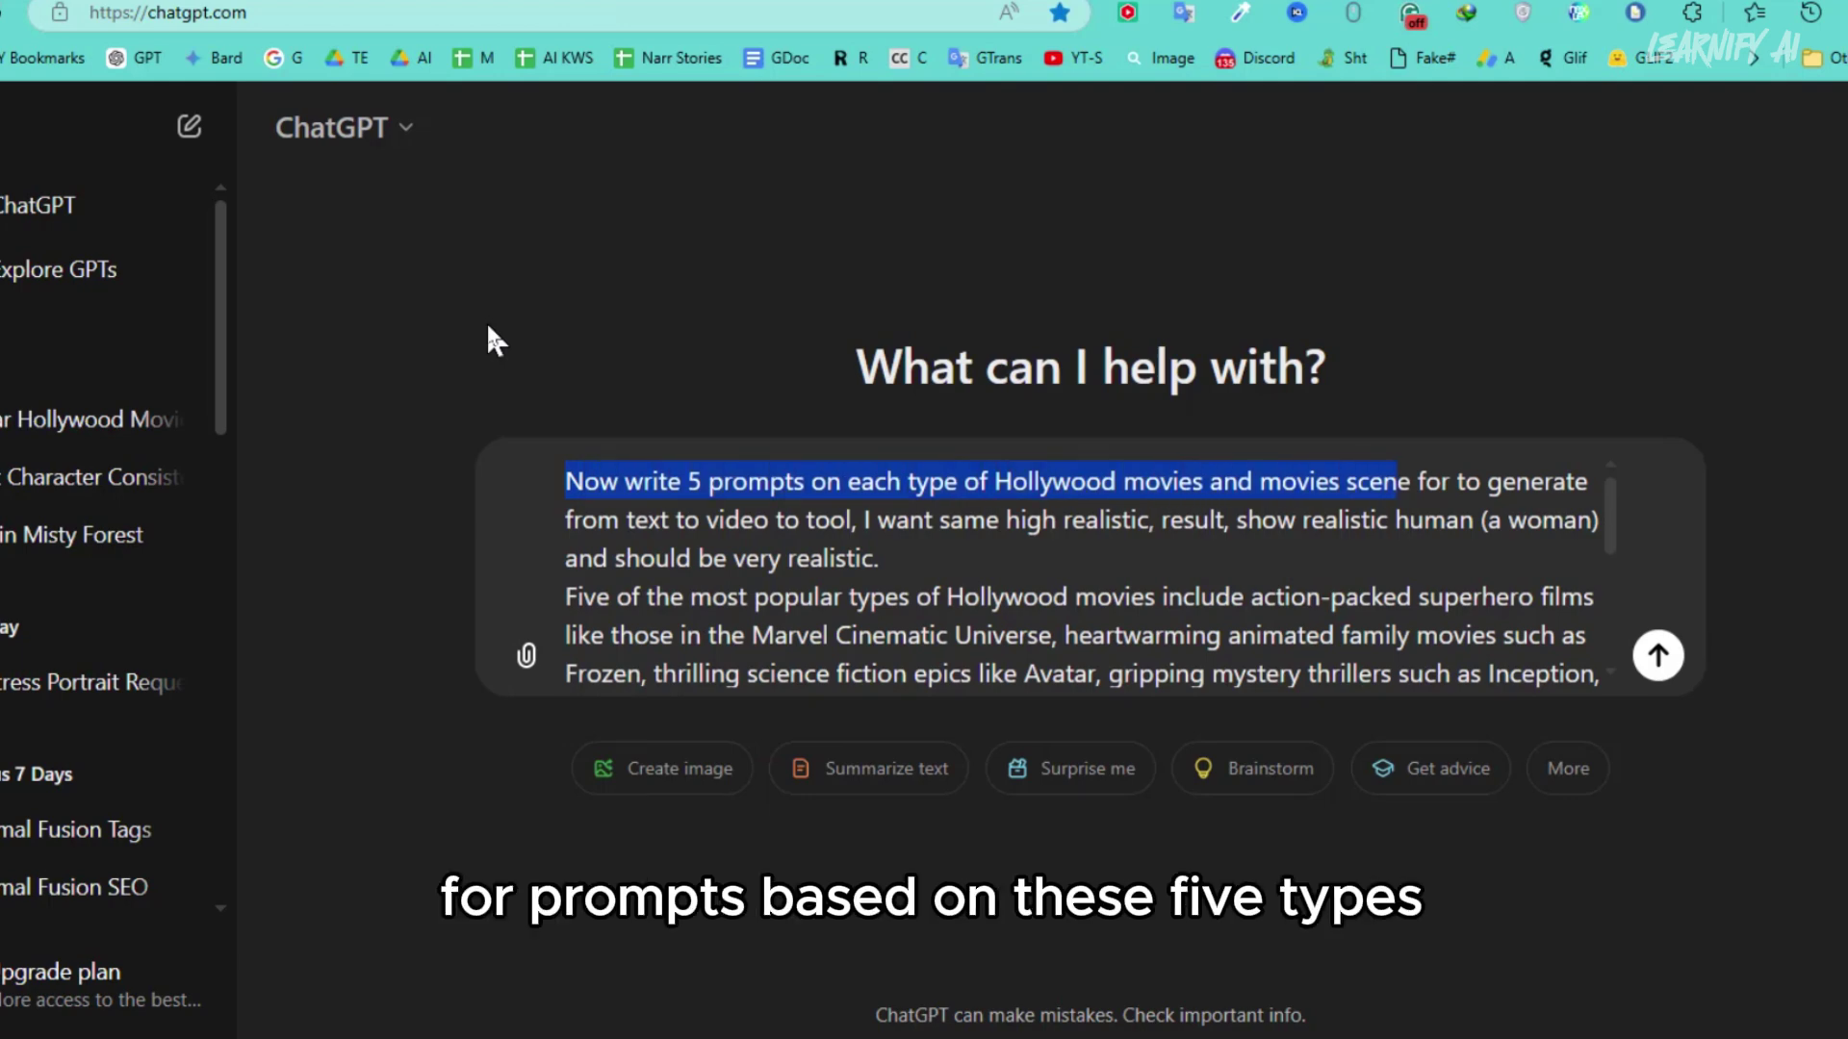
{"action": "key", "text": "shift+Right"}
{"action": "key", "text": "shift+Right"}
{"action": "key", "text": "shift+Right"}
{"action": "key", "text": "shift+Right"}
{"action": "key", "text": "shift+Right"}
{"action": "key", "text": "shift+Right"}
{"action": "key", "text": "shift+Right"}
{"action": "key", "text": "shift+Right"}
{"action": "key", "text": "shift+Right"}
{"action": "key", "text": "shift+Right"}
{"action": "key", "text": "shift+Right"}
{"action": "key", "text": "shift+Right"}
{"action": "key", "text": "shift+Right"}
{"action": "key", "text": "shift+Right"}
{"action": "key", "text": "shift+Right"}
{"action": "key", "text": "shift+Right"}
{"action": "key", "text": "shift+Right"}
{"action": "key", "text": "shift+Right"}
{"action": "key", "text": "shift+Right"}
{"action": "key", "text": "shift+Right"}
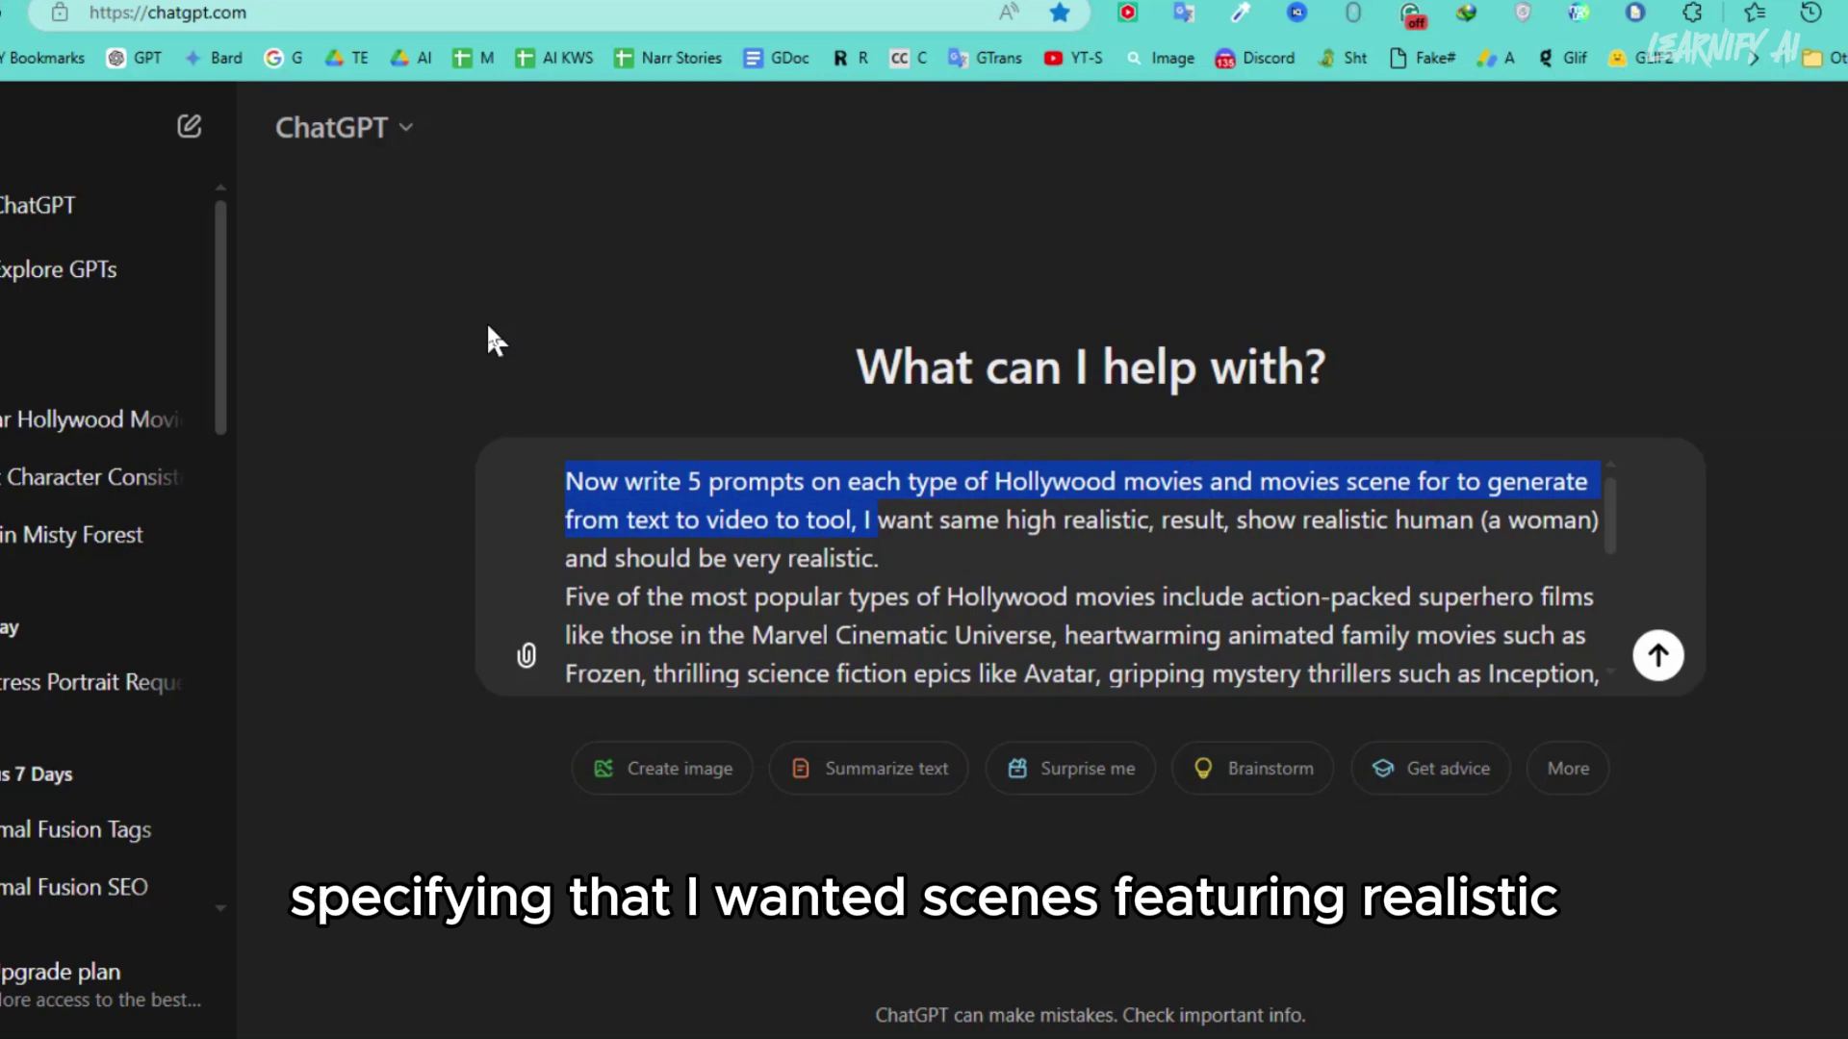
{"action": "key", "text": "shift+Right"}
{"action": "key", "text": "shift+Right"}
{"action": "key", "text": "shift+Right"}
{"action": "key", "text": "shift+Right"}
{"action": "key", "text": "shift+Right"}
{"action": "key", "text": "shift+Right"}
{"action": "key", "text": "shift+Right"}
{"action": "key", "text": "shift+Right"}
{"action": "key", "text": "shift+Right"}
{"action": "key", "text": "shift+Right"}
{"action": "key", "text": "shift+Right"}
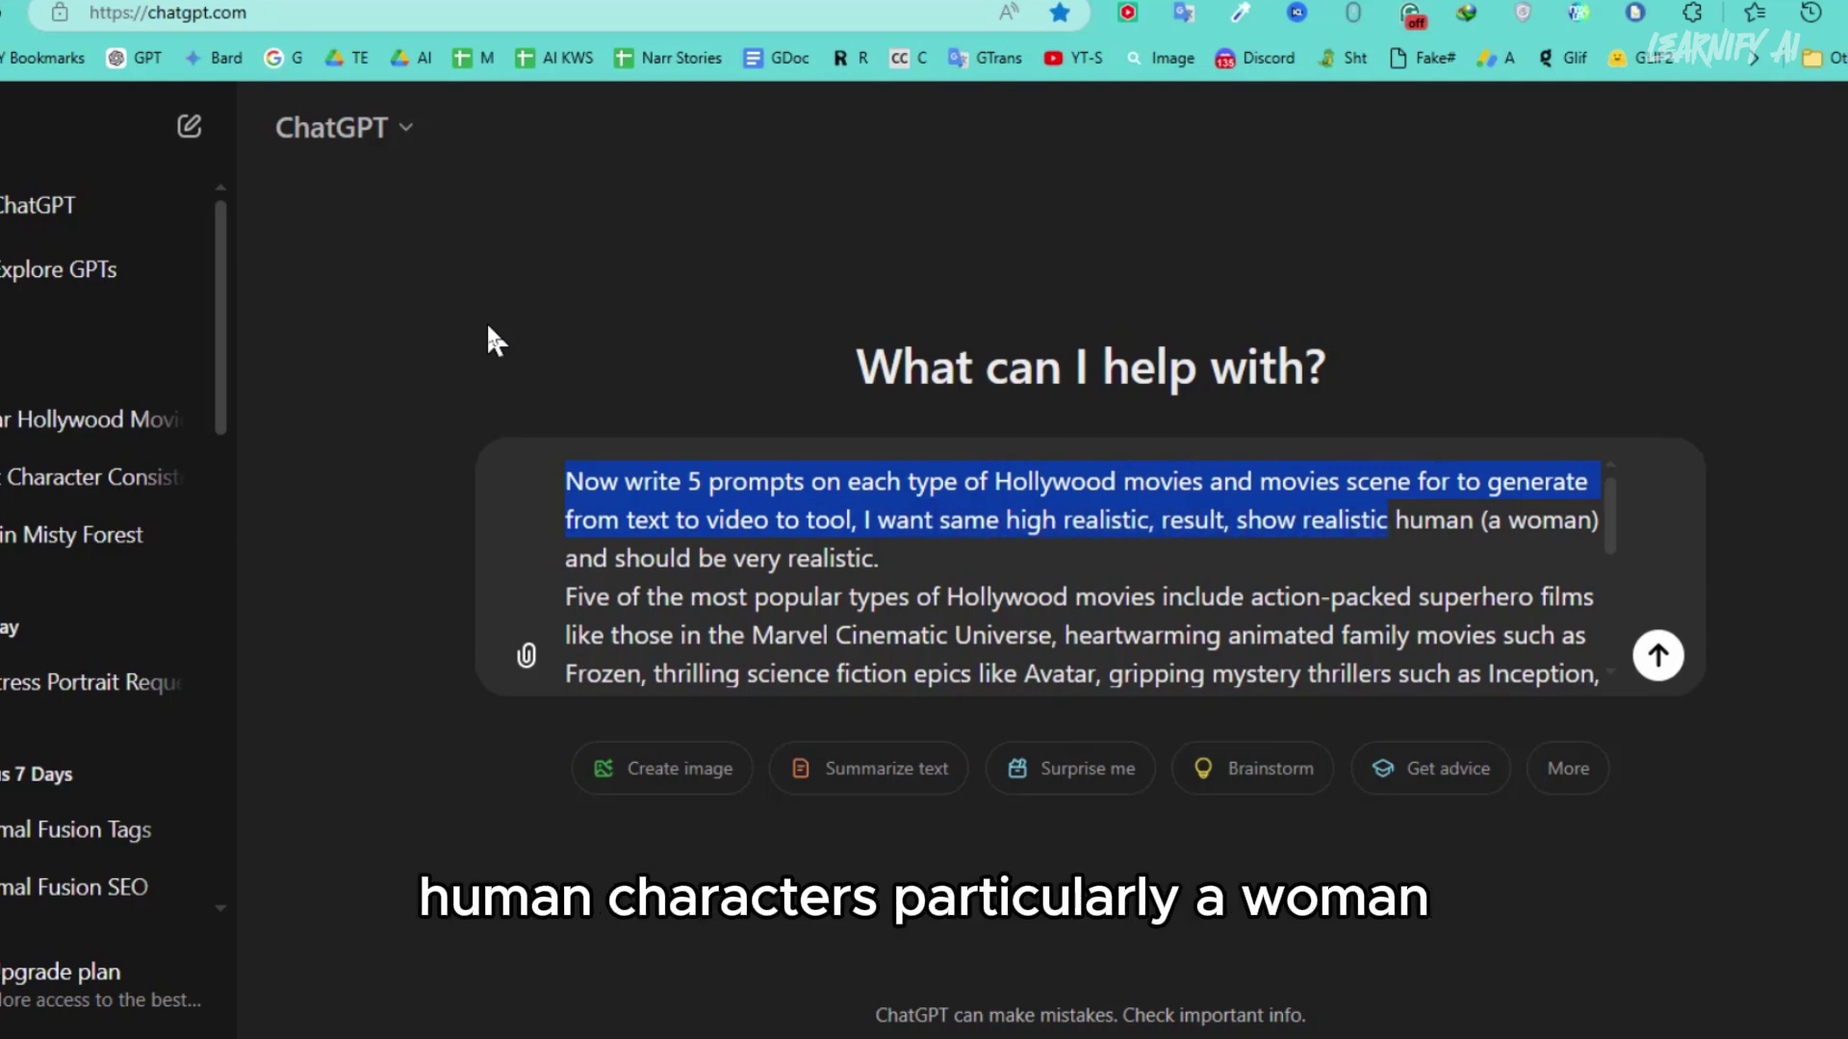
{"action": "key", "text": "shift+Right"}
{"action": "key", "text": "shift+Right"}
{"action": "key", "text": "shift+Right"}
{"action": "key", "text": "shift+Right"}
{"action": "key", "text": "shift+Right"}
{"action": "key", "text": "shift+Right"}
{"action": "key", "text": "shift+Right"}
{"action": "key", "text": "shift+Right"}
{"action": "key", "text": "shift+Right"}
{"action": "key", "text": "shift+Right"}
{"action": "key", "text": "shift+Right"}
{"action": "key", "text": "shift+Right"}
{"action": "key", "text": "shift+Right"}
{"action": "key", "text": "shift+Right"}
{"action": "key", "text": "shift+Right"}
{"action": "key", "text": "shift+Right"}
{"action": "key", "text": "shift+Right"}
{"action": "key", "text": "shift+Right"}
{"action": "key", "text": "shift+Right"}
{"action": "key", "text": "shift+Right"}
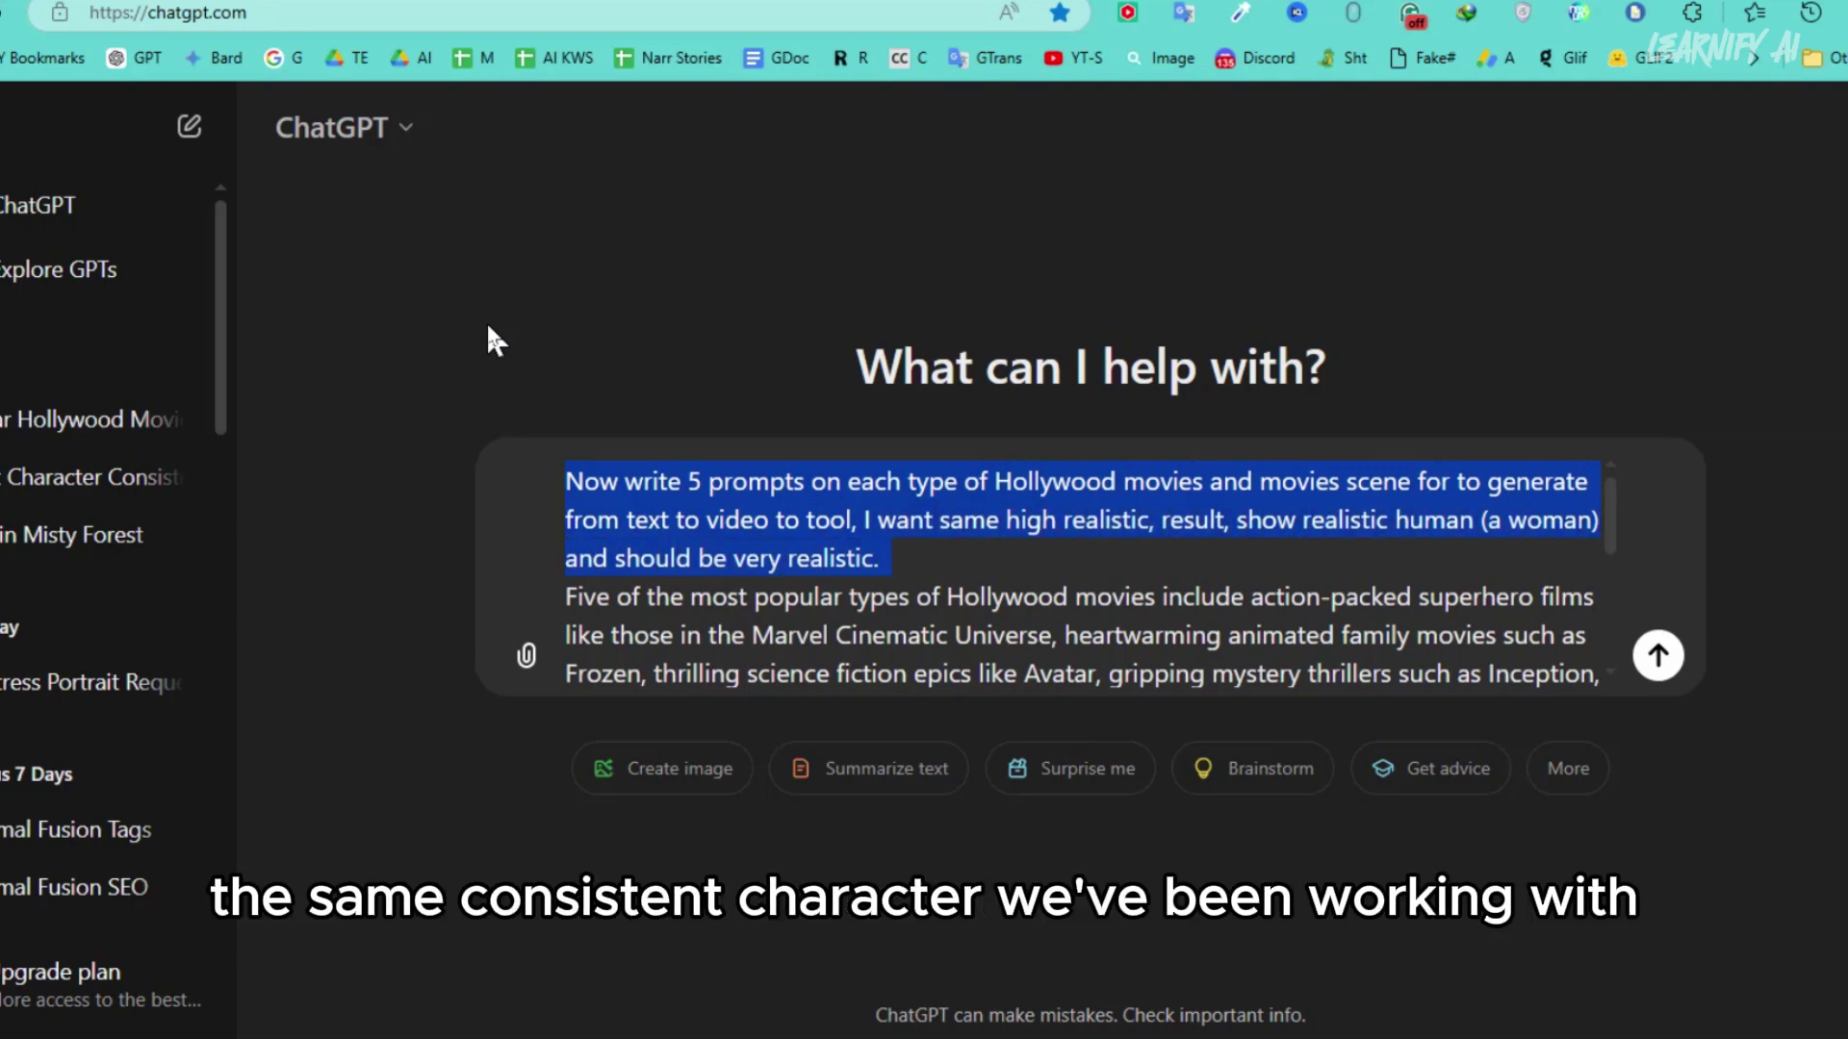
{"action": "key", "text": "shift+Right"}
{"action": "key", "text": "shift+Right"}
{"action": "key", "text": "shift+Right"}
{"action": "key", "text": "shift+Right"}
{"action": "key", "text": "shift+Right"}
{"action": "key", "text": "shift+Right"}
{"action": "key", "text": "shift+Right"}
{"action": "key", "text": "shift+Right"}
{"action": "key", "text": "shift+Right"}
{"action": "key", "text": "shift+Right"}
{"action": "key", "text": "shift+Right"}
{"action": "key", "text": "shift+Right"}
{"action": "key", "text": "shift+Right"}
{"action": "key", "text": "shift+Right"}
{"action": "key", "text": "shift+Right"}
{"action": "key", "text": "shift+Right"}
{"action": "key", "text": "shift+Right"}
{"action": "key", "text": "shift+Right"}
{"action": "key", "text": "shift+Right"}
{"action": "key", "text": "shift+Right"}
{"action": "key", "text": "shift+Right"}
{"action": "key", "text": "shift+Right"}
{"action": "key", "text": "shift+Right"}
{"action": "key", "text": "shift+Right"}
{"action": "key", "text": "shift+Right"}
{"action": "key", "text": "shift+Right"}
{"action": "key", "text": "shift+Right"}
{"action": "key", "text": "shift+Right"}
{"action": "key", "text": "shift+Right"}
{"action": "key", "text": "shift+Right"}
{"action": "key", "text": "shift+Right"}
{"action": "key", "text": "shift+Right"}
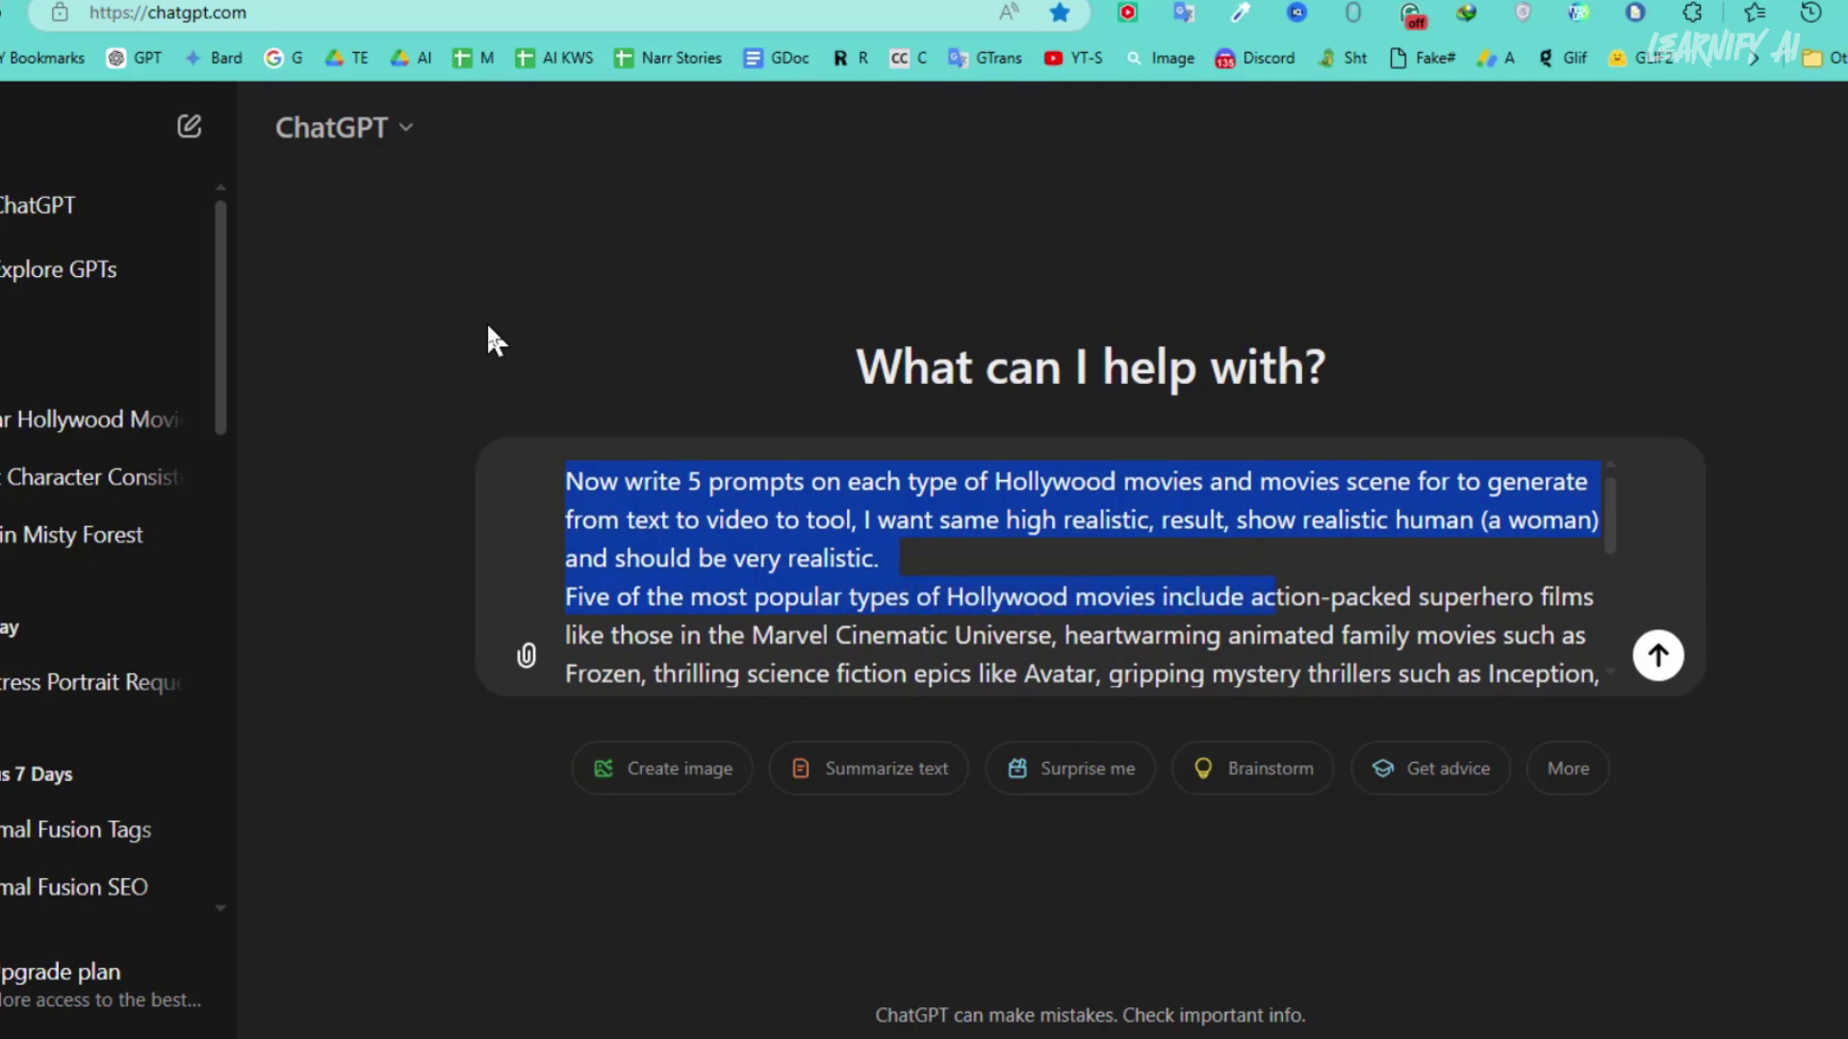
{"action": "key", "text": "shift+Right"}
{"action": "key", "text": "shift+Right"}
{"action": "key", "text": "shift+Right"}
{"action": "key", "text": "shift+Right"}
{"action": "key", "text": "shift+Right"}
{"action": "key", "text": "shift+Right"}
{"action": "key", "text": "shift+Right"}
{"action": "key", "text": "shift+Right"}
{"action": "key", "text": "shift+Right"}
{"action": "key", "text": "shift+Right"}
{"action": "key", "text": "shift+Right"}
{"action": "key", "text": "shift+Right"}
{"action": "key", "text": "shift+Right"}
{"action": "key", "text": "shift+Right"}
{"action": "key", "text": "shift+Right"}
{"action": "key", "text": "shift+Right"}
{"action": "key", "text": "shift+Right"}
{"action": "key", "text": "shift+Right"}
{"action": "key", "text": "shift+Right"}
{"action": "key", "text": "shift+Right"}
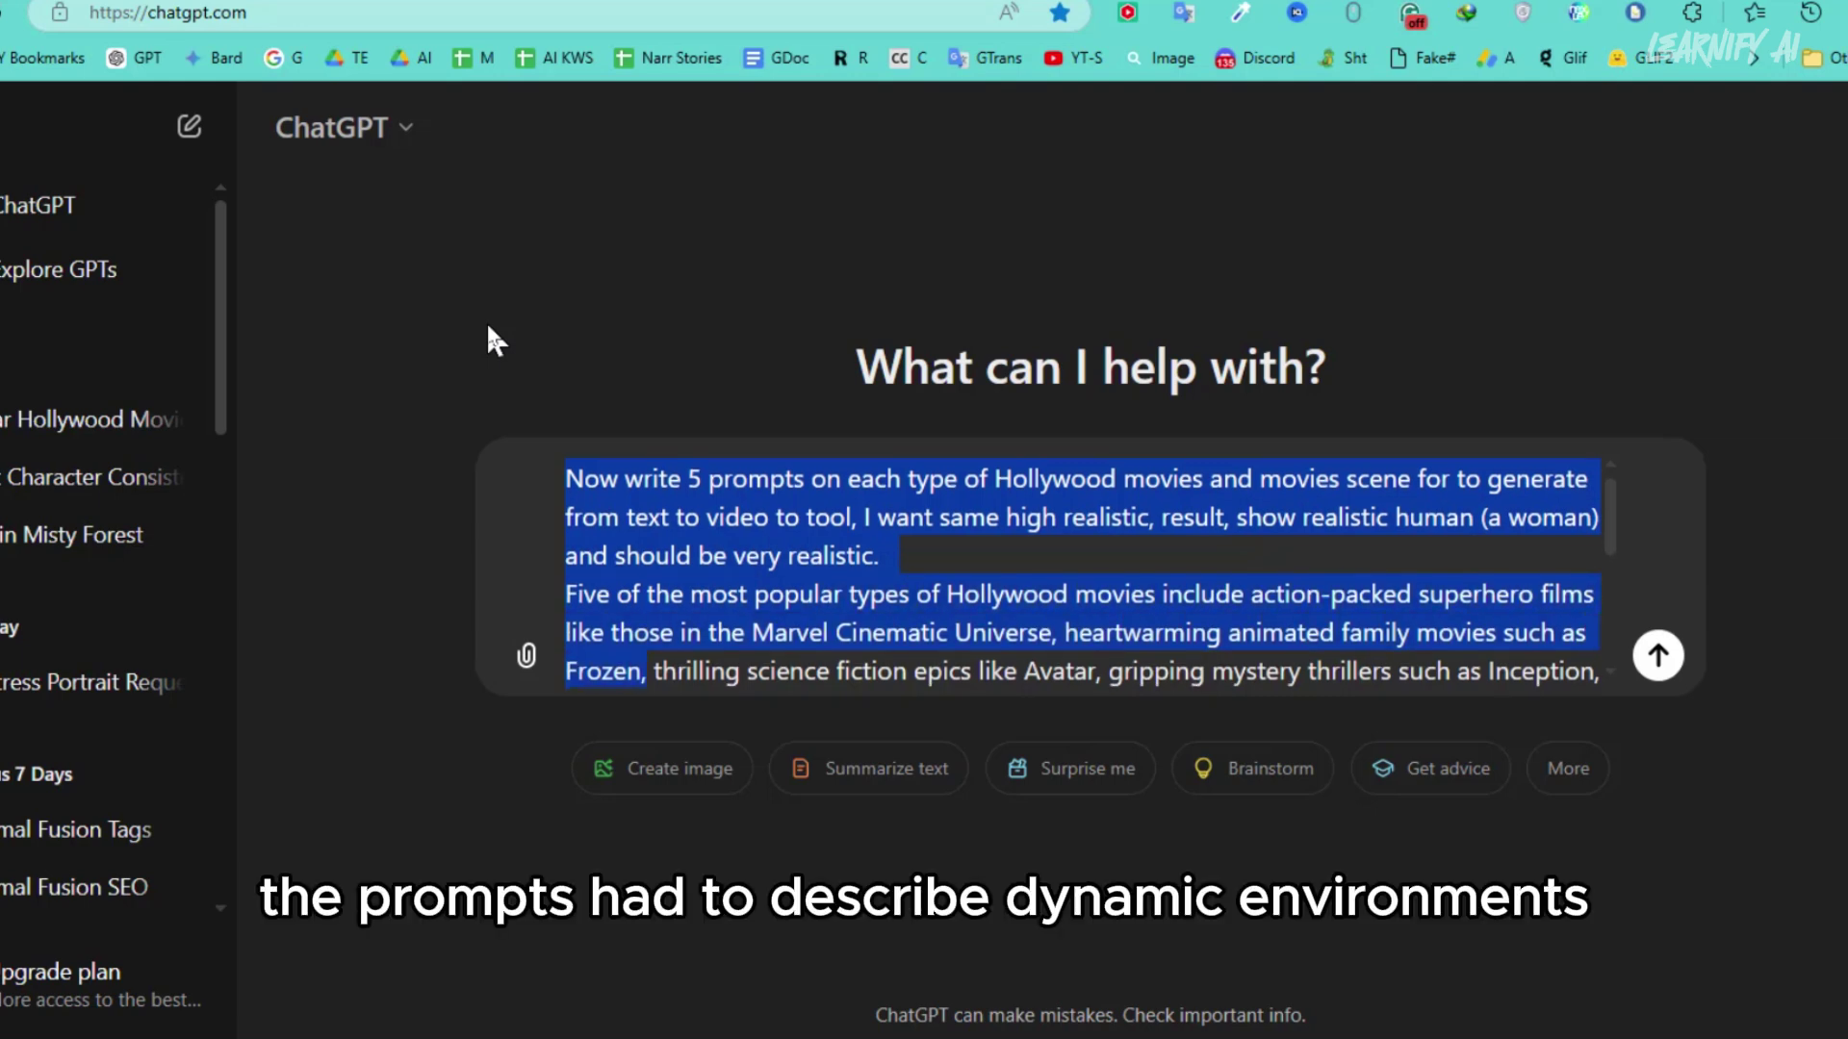
{"action": "key", "text": "shift+Right"}
{"action": "key", "text": "shift+Right"}
{"action": "key", "text": "shift+Right"}
{"action": "key", "text": "shift+Right"}
{"action": "key", "text": "shift+Right"}
{"action": "key", "text": "shift+Right"}
{"action": "key", "text": "shift+Right"}
{"action": "key", "text": "shift+Right"}
{"action": "key", "text": "shift+Right"}
{"action": "key", "text": "shift+Right"}
{"action": "key", "text": "shift+Right"}
{"action": "key", "text": "shift+Right"}
{"action": "key", "text": "shift+Right"}
{"action": "key", "text": "shift+Right"}
{"action": "key", "text": "shift+Right"}
{"action": "key", "text": "shift+Right"}
{"action": "key", "text": "shift+Right"}
{"action": "key", "text": "shift+Right"}
{"action": "key", "text": "shift+Right"}
{"action": "key", "text": "shift+Right"}
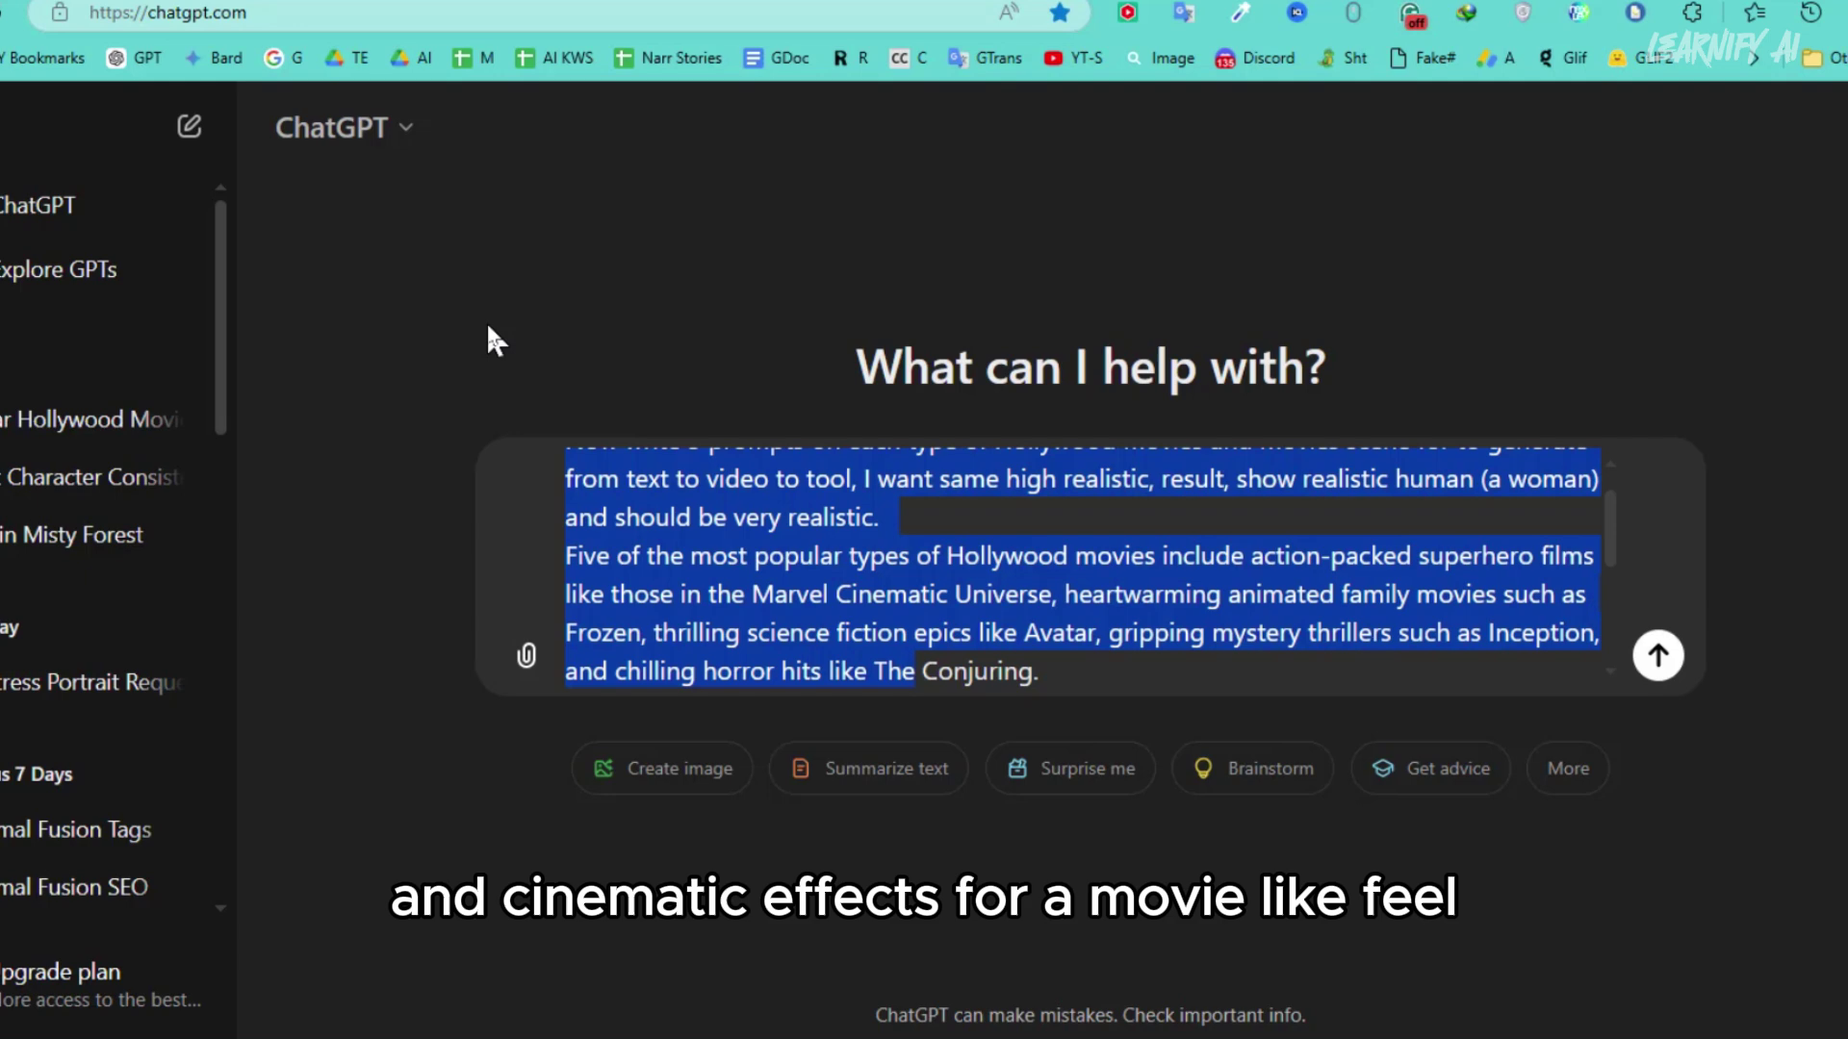
{"action": "key", "text": "Down"}
{"action": "scroll", "coordinate": [998, 508], "scroll_direction": "down", "scroll_amount": 2}
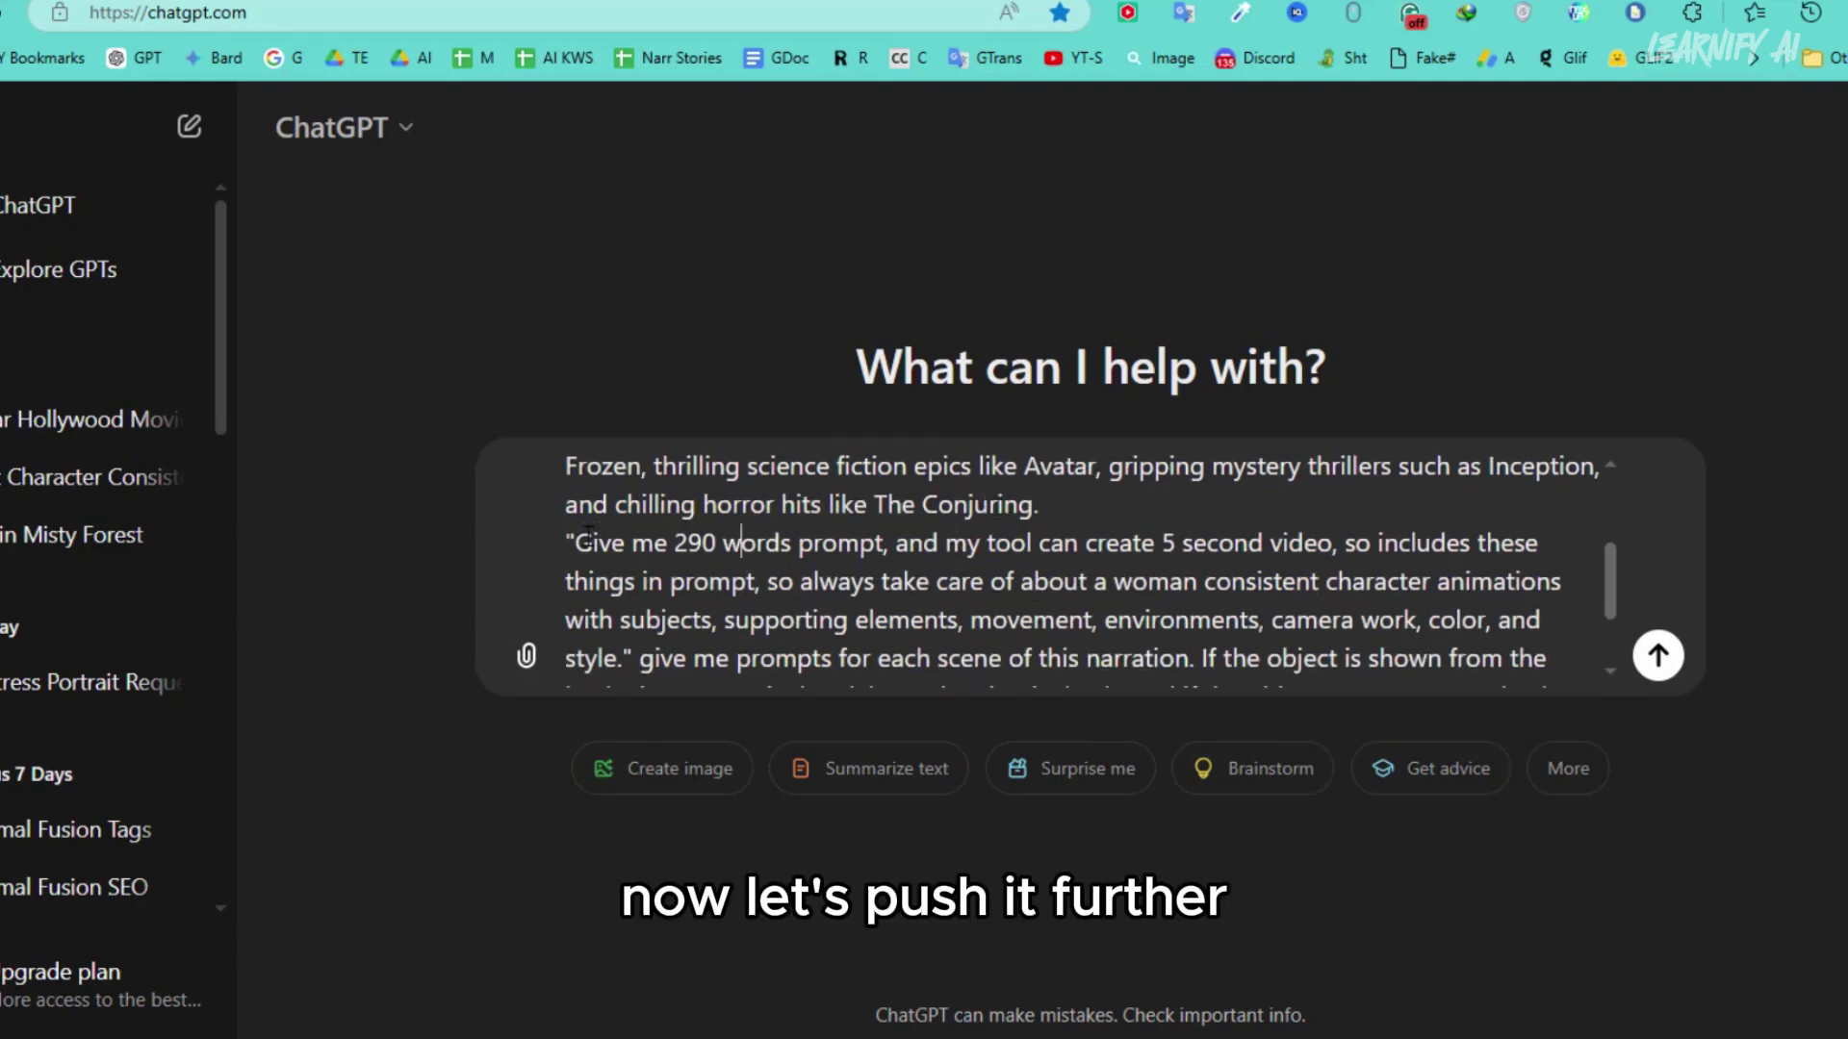
Highlight the 290-word length, 5-second video, character animation, supporting elements and camera work requirements
{"action": "left_click_drag", "start_coordinate": [684, 542], "coordinate": [786, 542]}
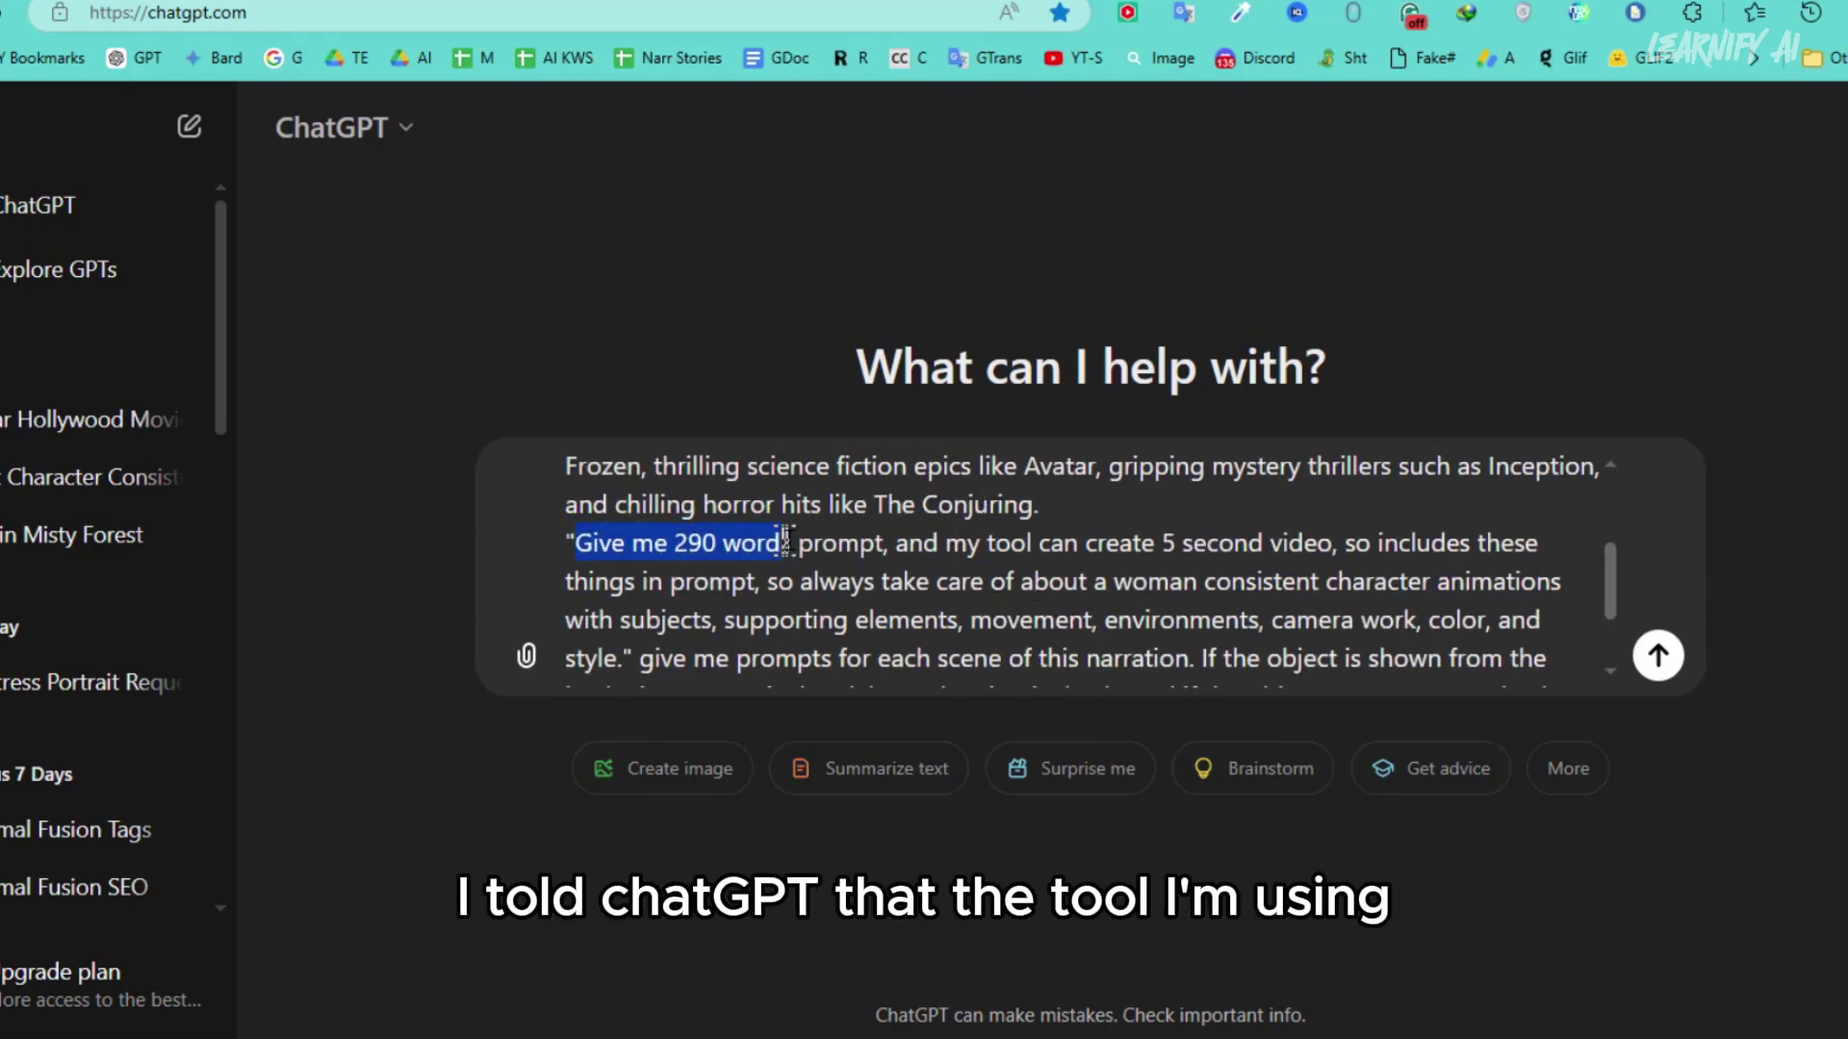
{"action": "left_click_drag", "start_coordinate": [1050, 552], "coordinate": [1247, 552]}
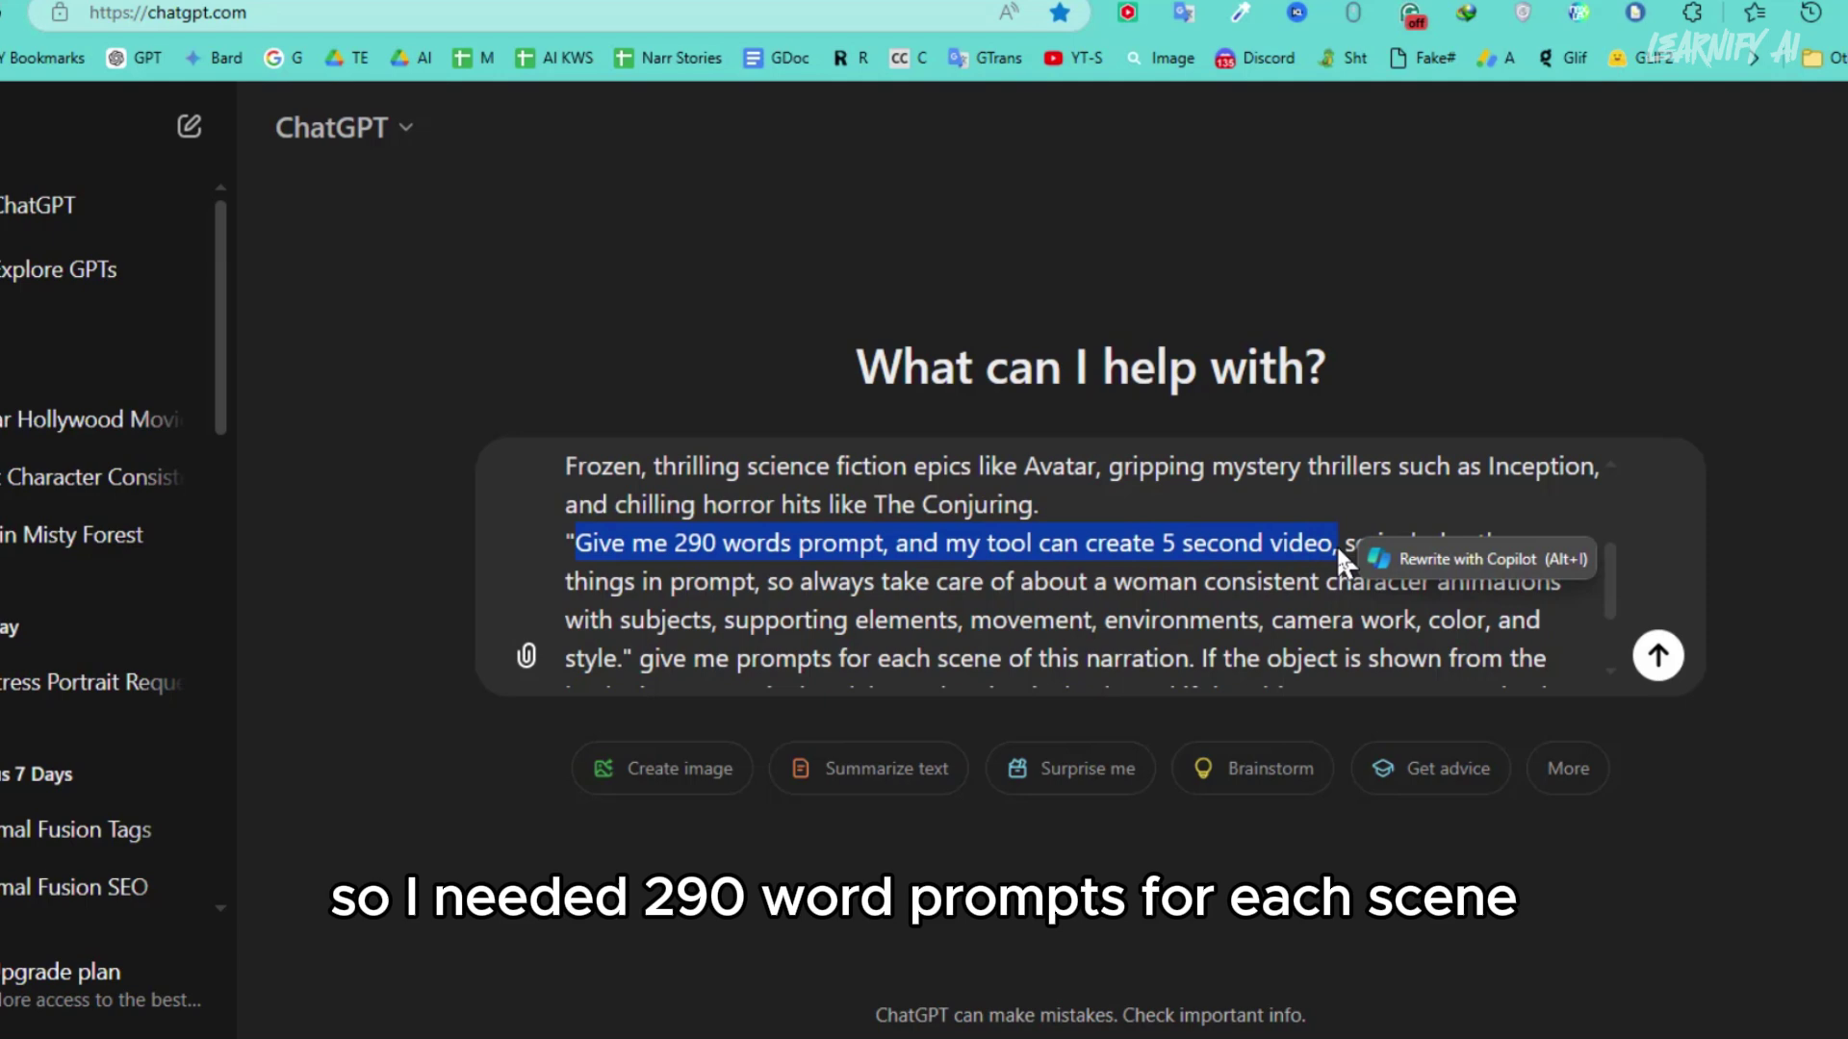
{"action": "left_click", "coordinate": [1346, 541]}
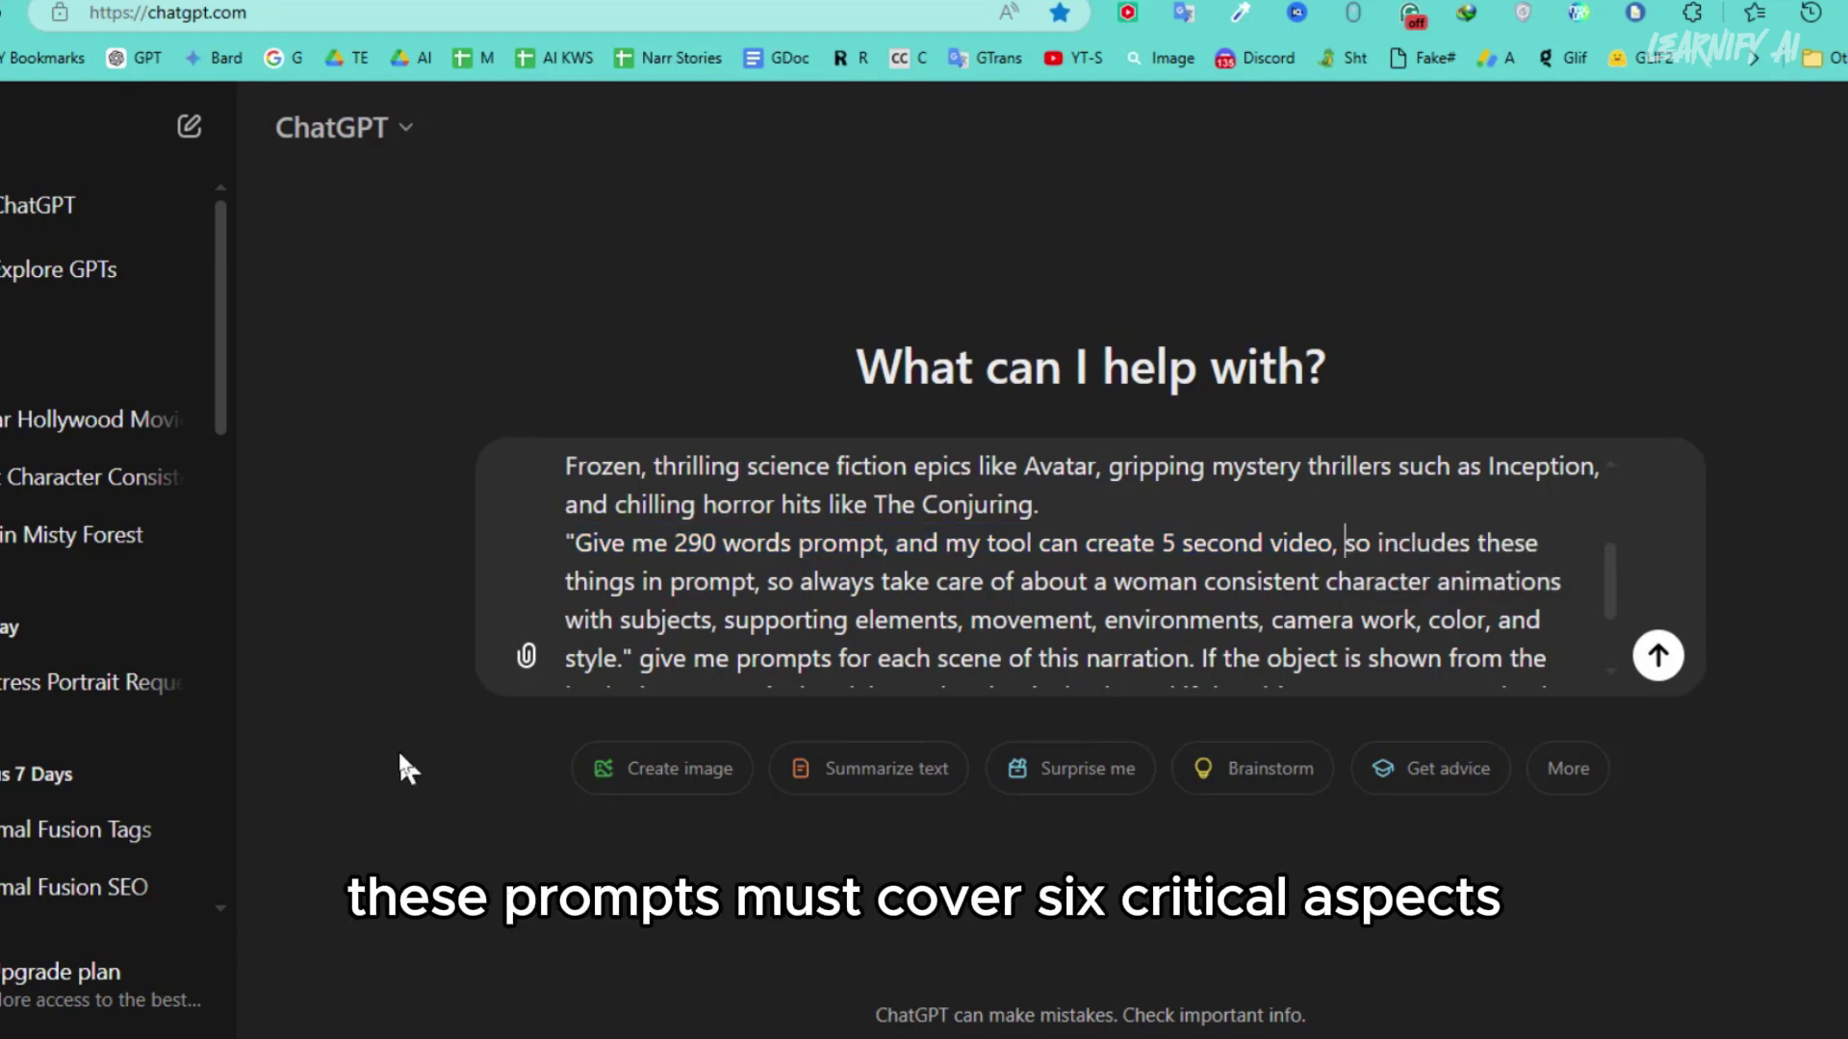
{"action": "key", "text": "ctrl+shift+Right"}
{"action": "key", "text": "ctrl+shift+Right"}
{"action": "key", "text": "ctrl+shift+Right"}
{"action": "key", "text": "ctrl+shift+Right"}
{"action": "key", "text": "ctrl+shift+Right"}
{"action": "key", "text": "ctrl+shift+Right"}
{"action": "key", "text": "ctrl+shift+Right"}
{"action": "key", "text": "ctrl+shift+Right"}
{"action": "key", "text": "ctrl+shift+Right"}
{"action": "key", "text": "ctrl+shift+Right"}
{"action": "key", "text": "ctrl+shift+Right"}
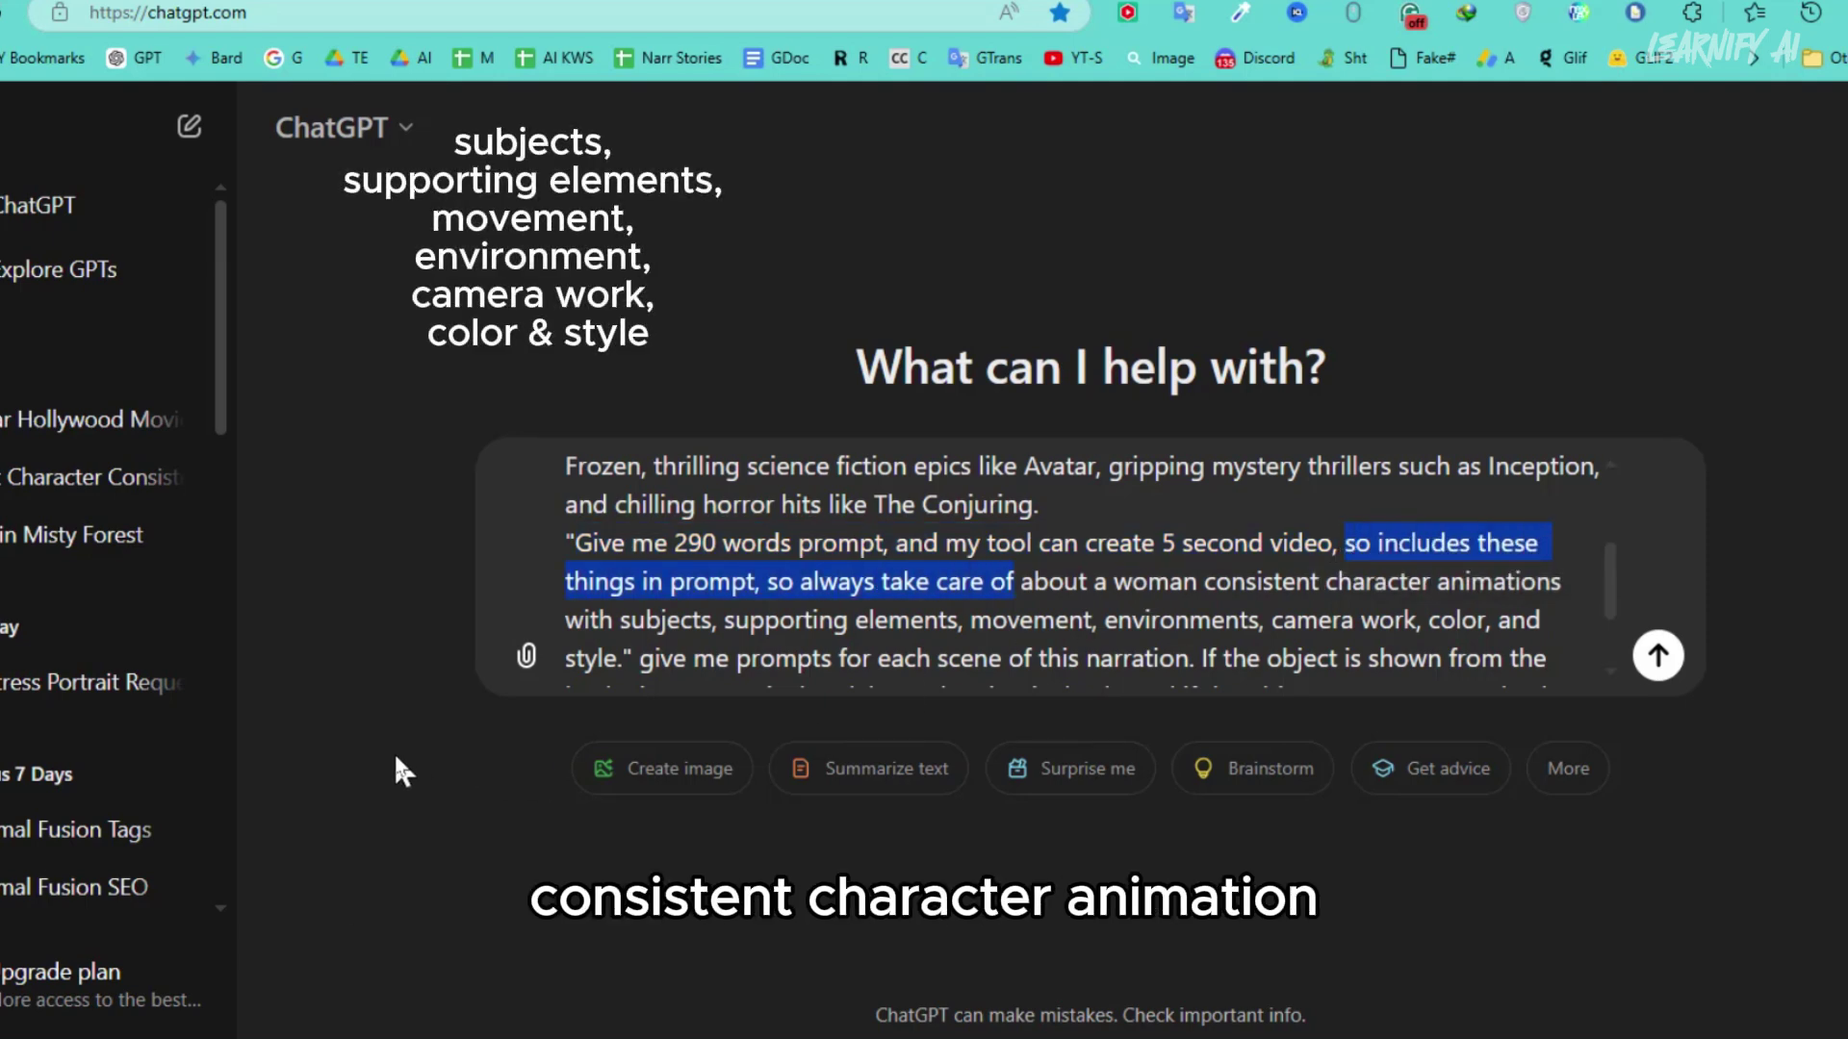
{"action": "key", "text": "ctrl+shift+Right"}
{"action": "key", "text": "ctrl+shift+Right"}
{"action": "scroll", "coordinate": [866, 539], "scroll_direction": "down", "scroll_amount": 1}
{"action": "left_click_drag", "start_coordinate": [724, 503], "coordinate": [916, 508]}
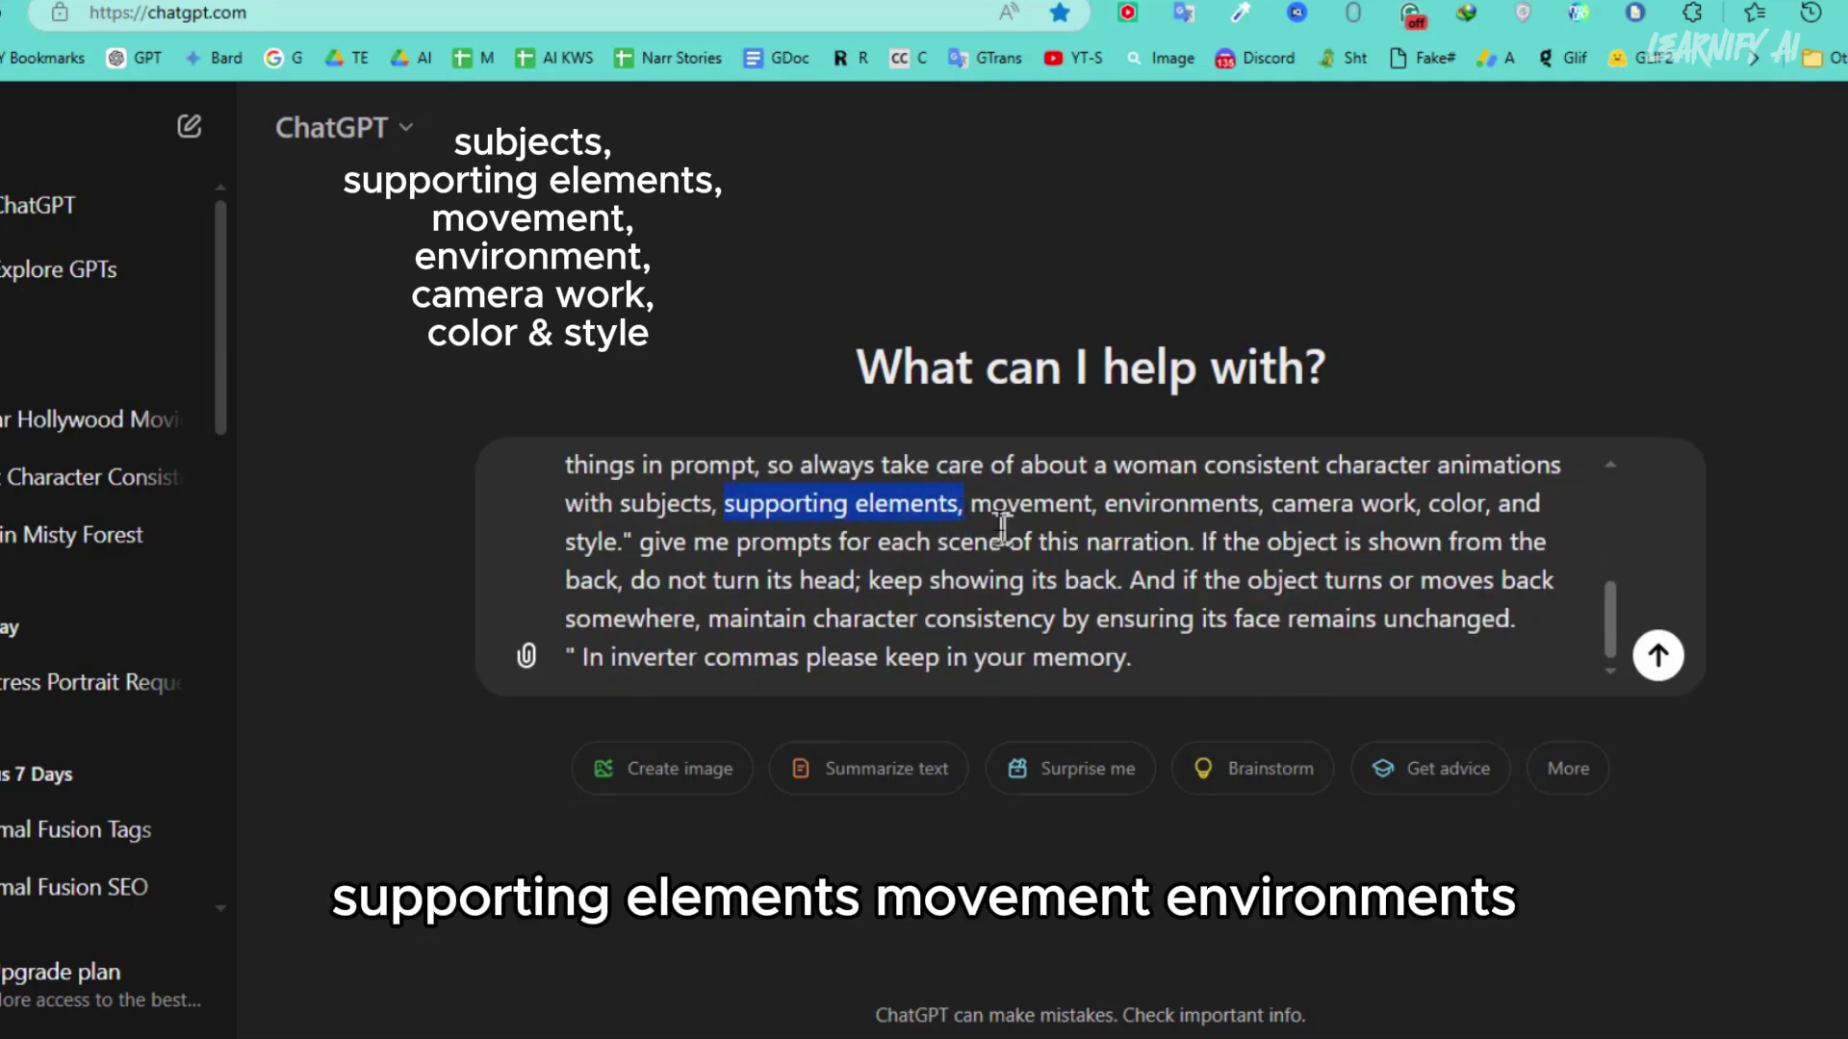
{"action": "left_click_drag", "start_coordinate": [1271, 505], "coordinate": [1422, 503]}
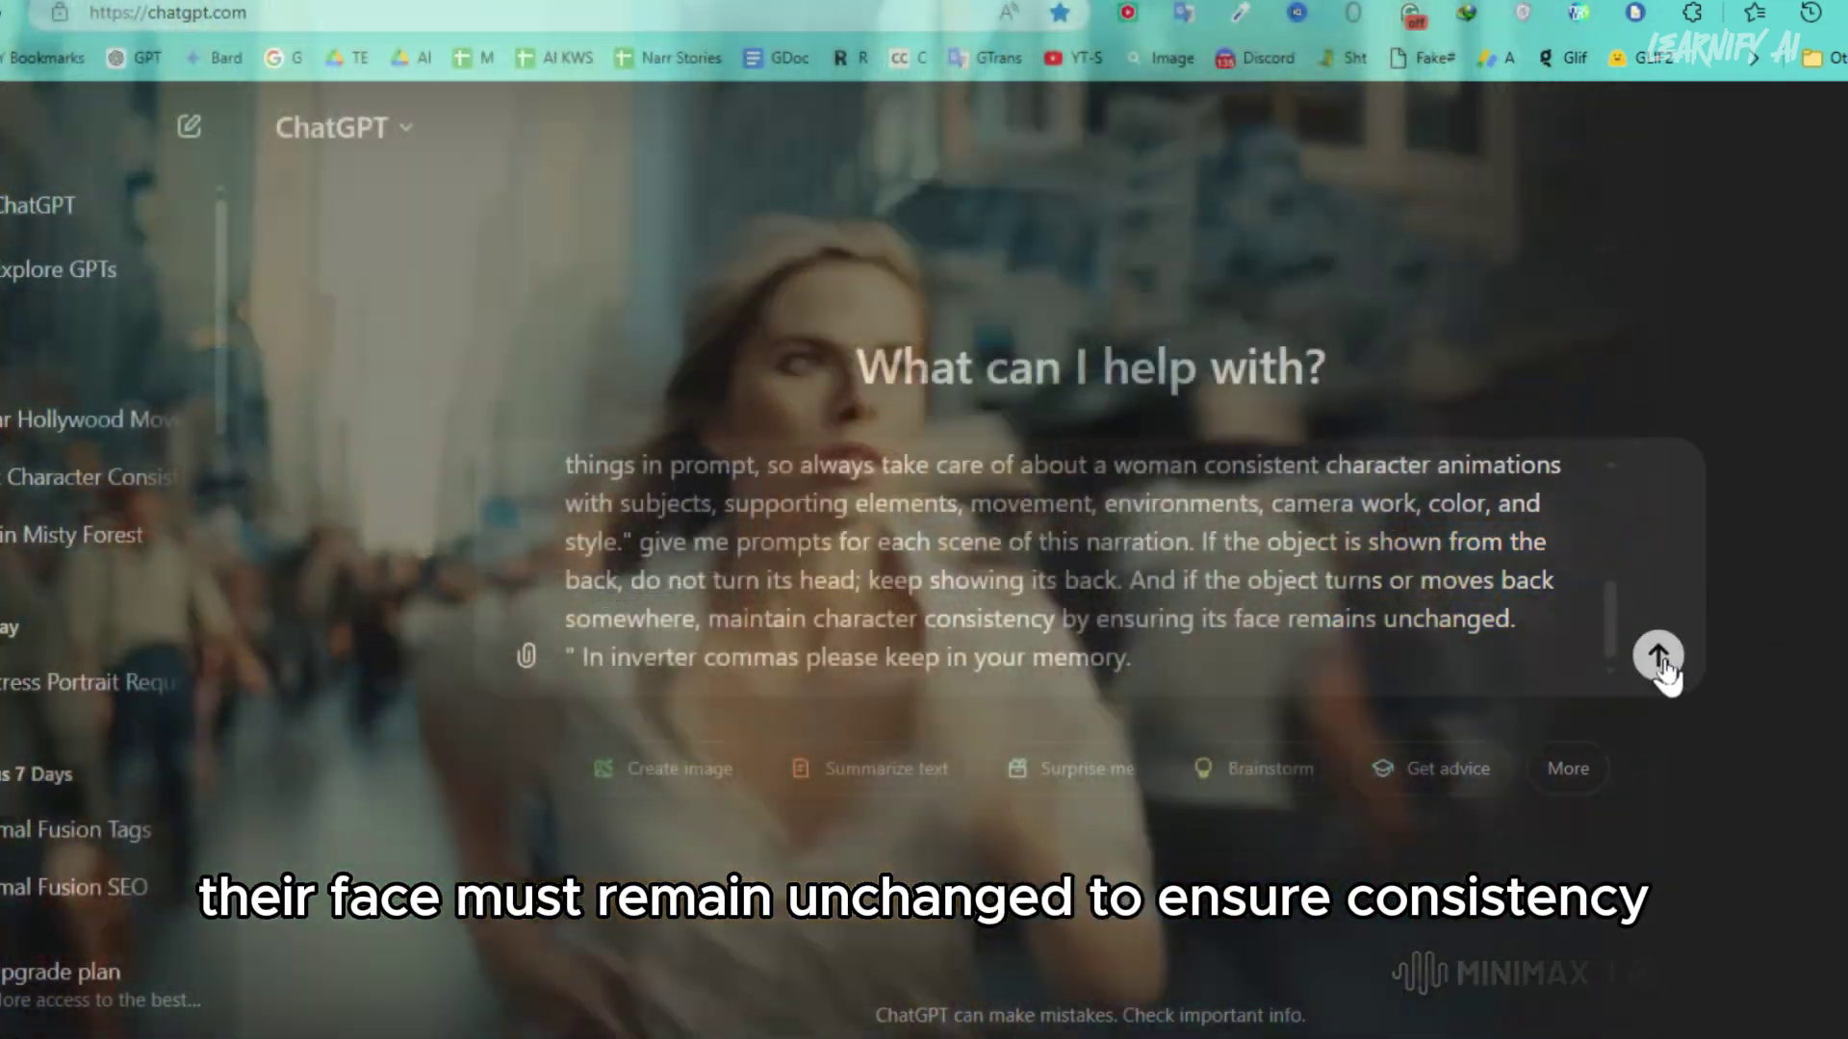
Send the five-scene prompt request to ChatGPT
{"action": "left_click", "coordinate": [1659, 656]}
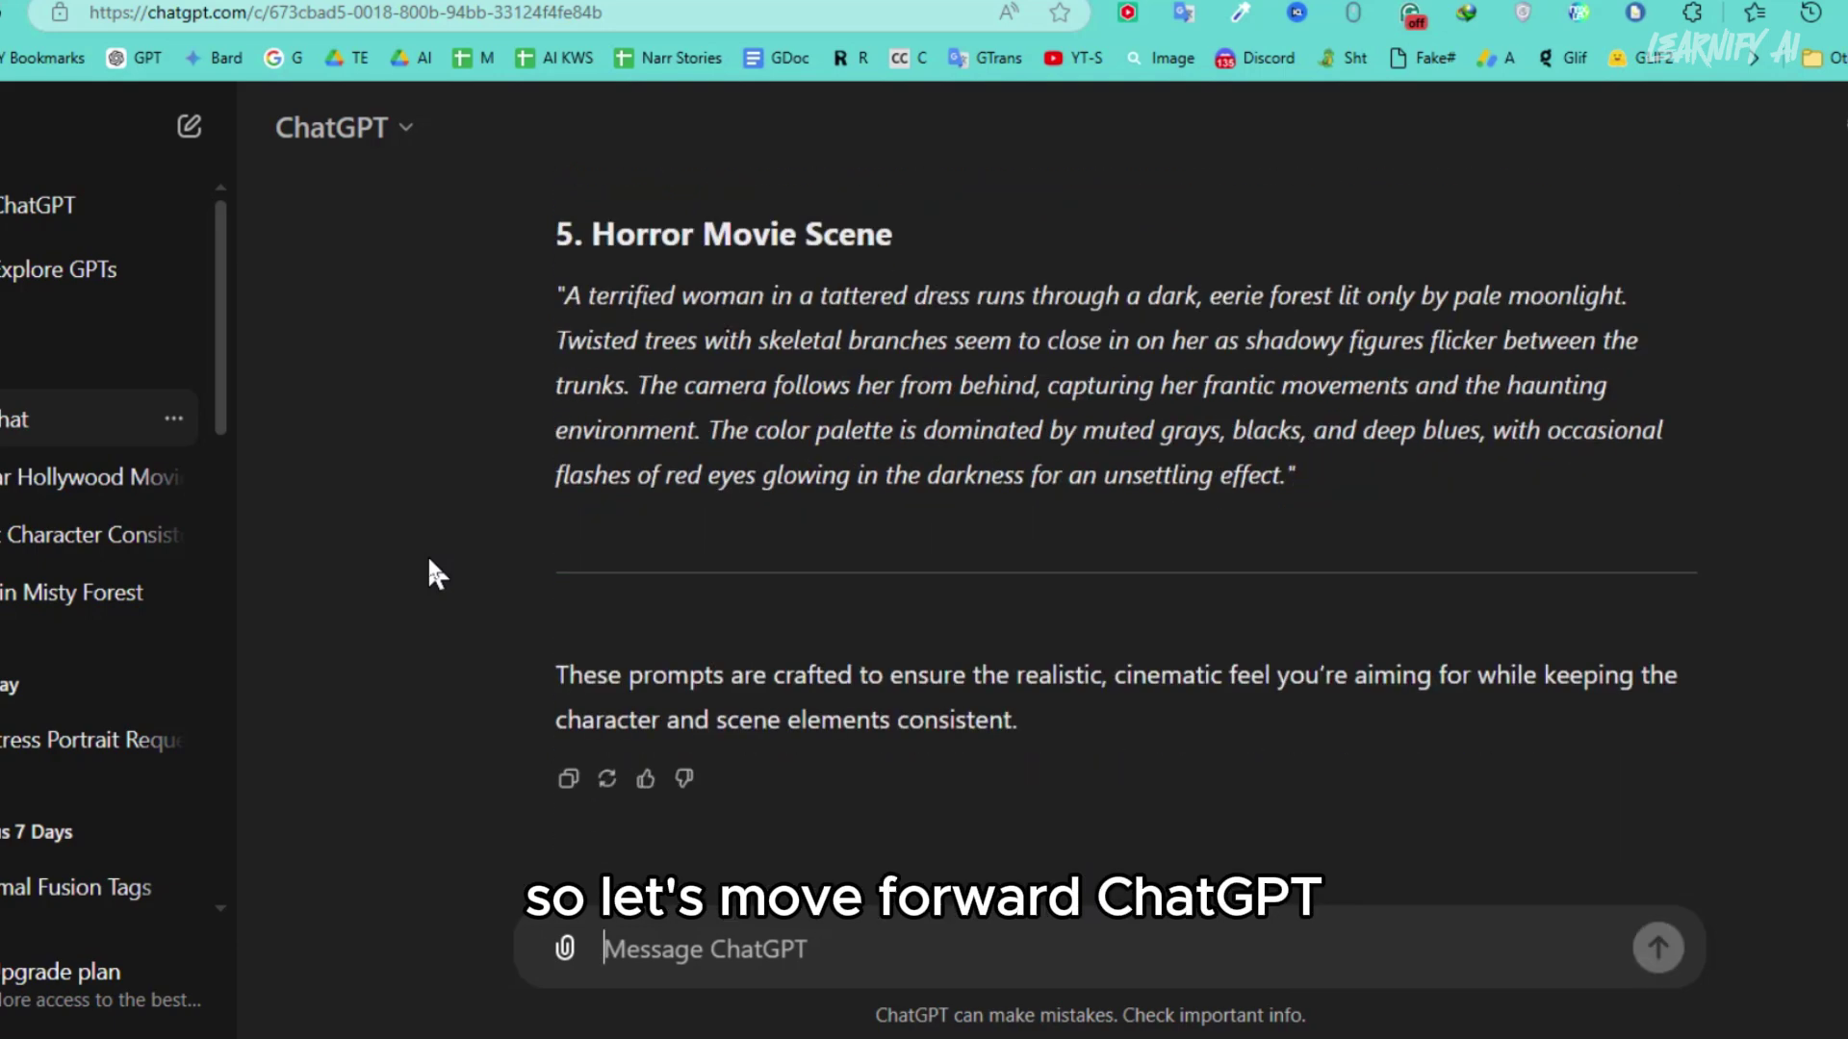
Copy prompt 1, the Action-Packed Superhero Film Scene paragraph, from ChatGPT's reply
{"action": "scroll", "coordinate": [430, 572], "scroll_direction": "up", "scroll_amount": 15}
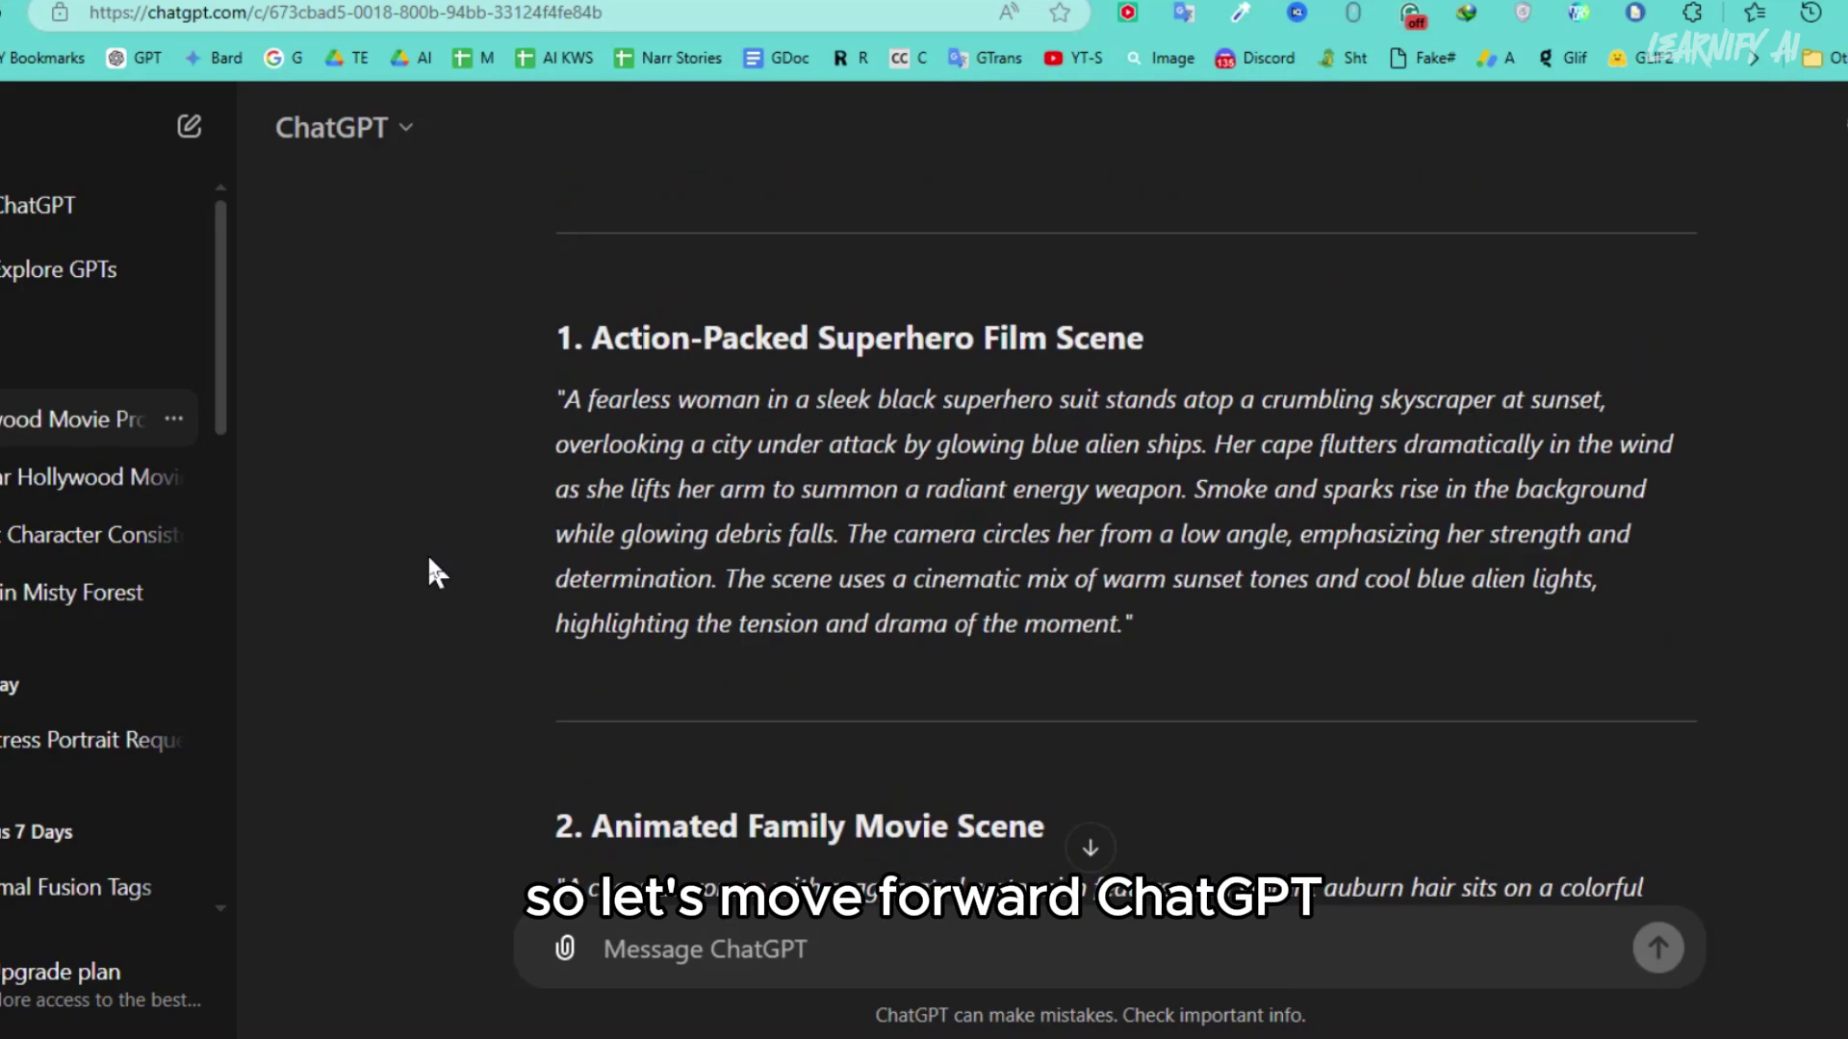
{"action": "left_click_drag", "start_coordinate": [563, 399], "coordinate": [1126, 618]}
{"action": "key", "text": "ctrl+c"}
{"action": "right_click", "coordinate": [1064, 527]}
{"action": "left_click", "coordinate": [1075, 549]}
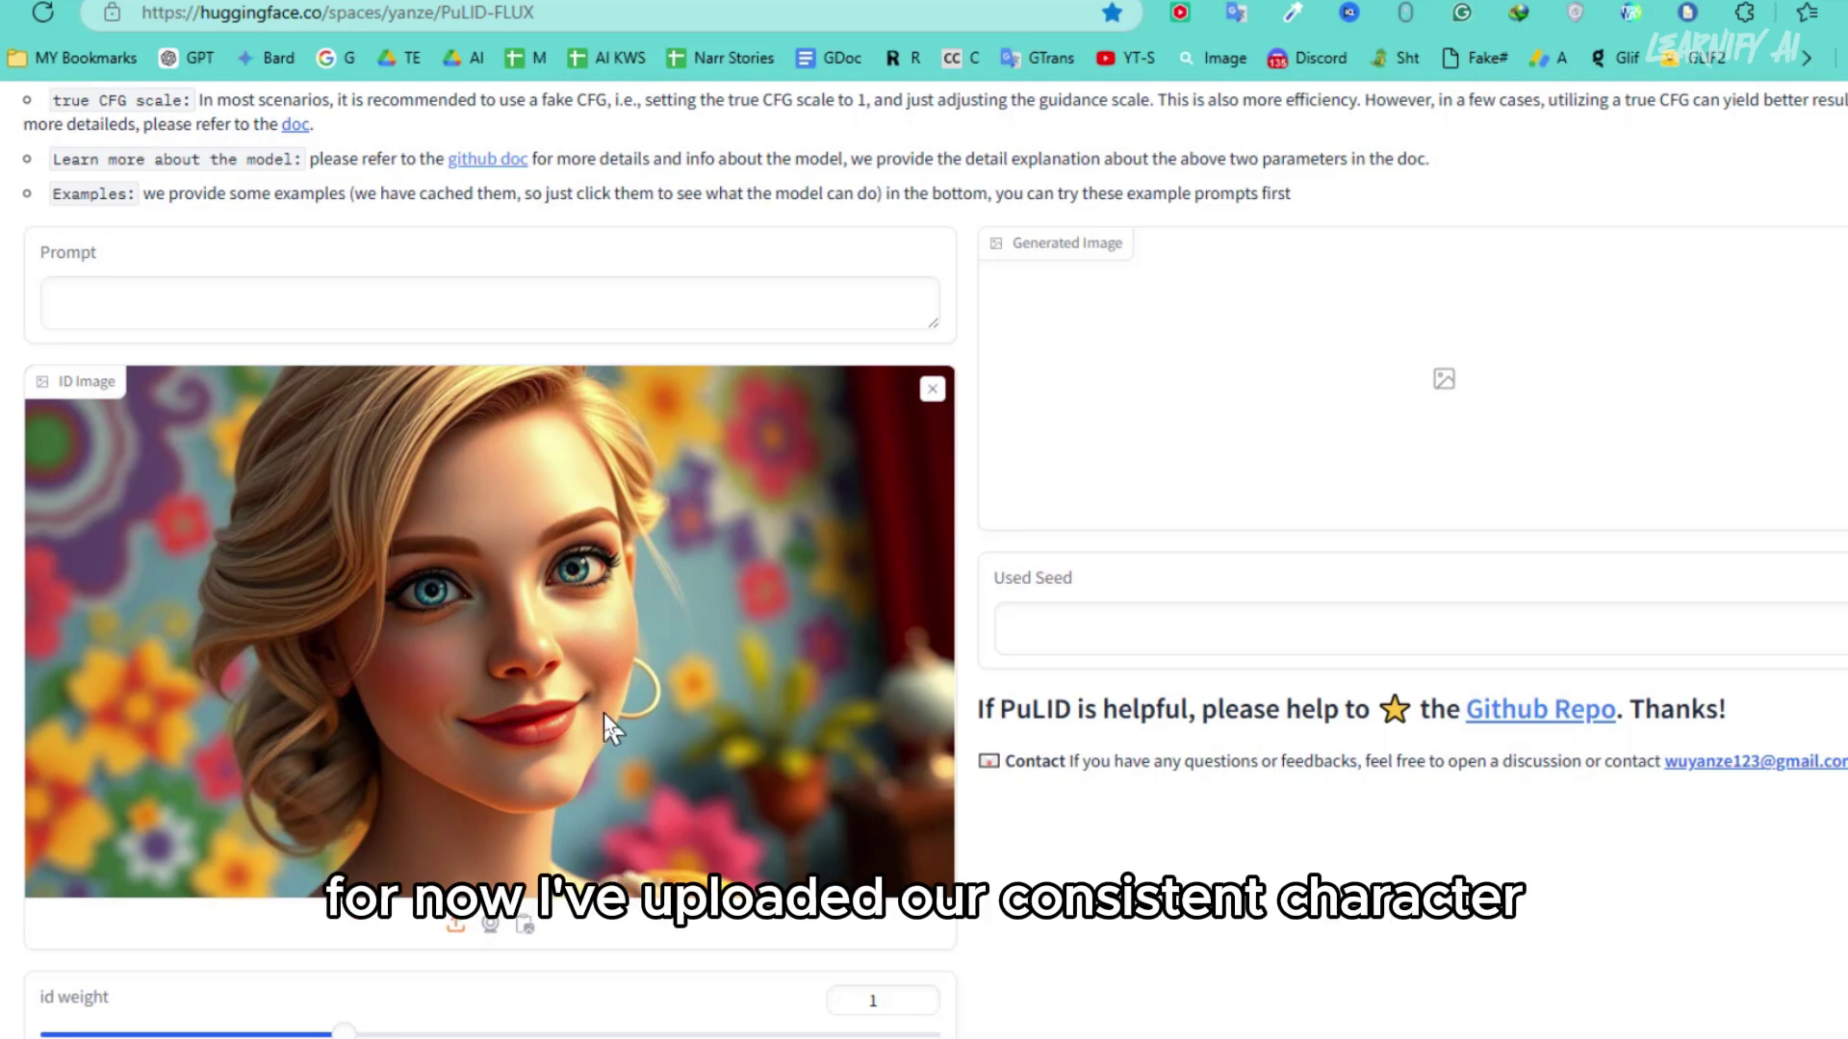
Set the PuLID-FLUX image size to 1280 width and 720 height
{"action": "scroll", "coordinate": [603, 713], "scroll_direction": "down", "scroll_amount": 1}
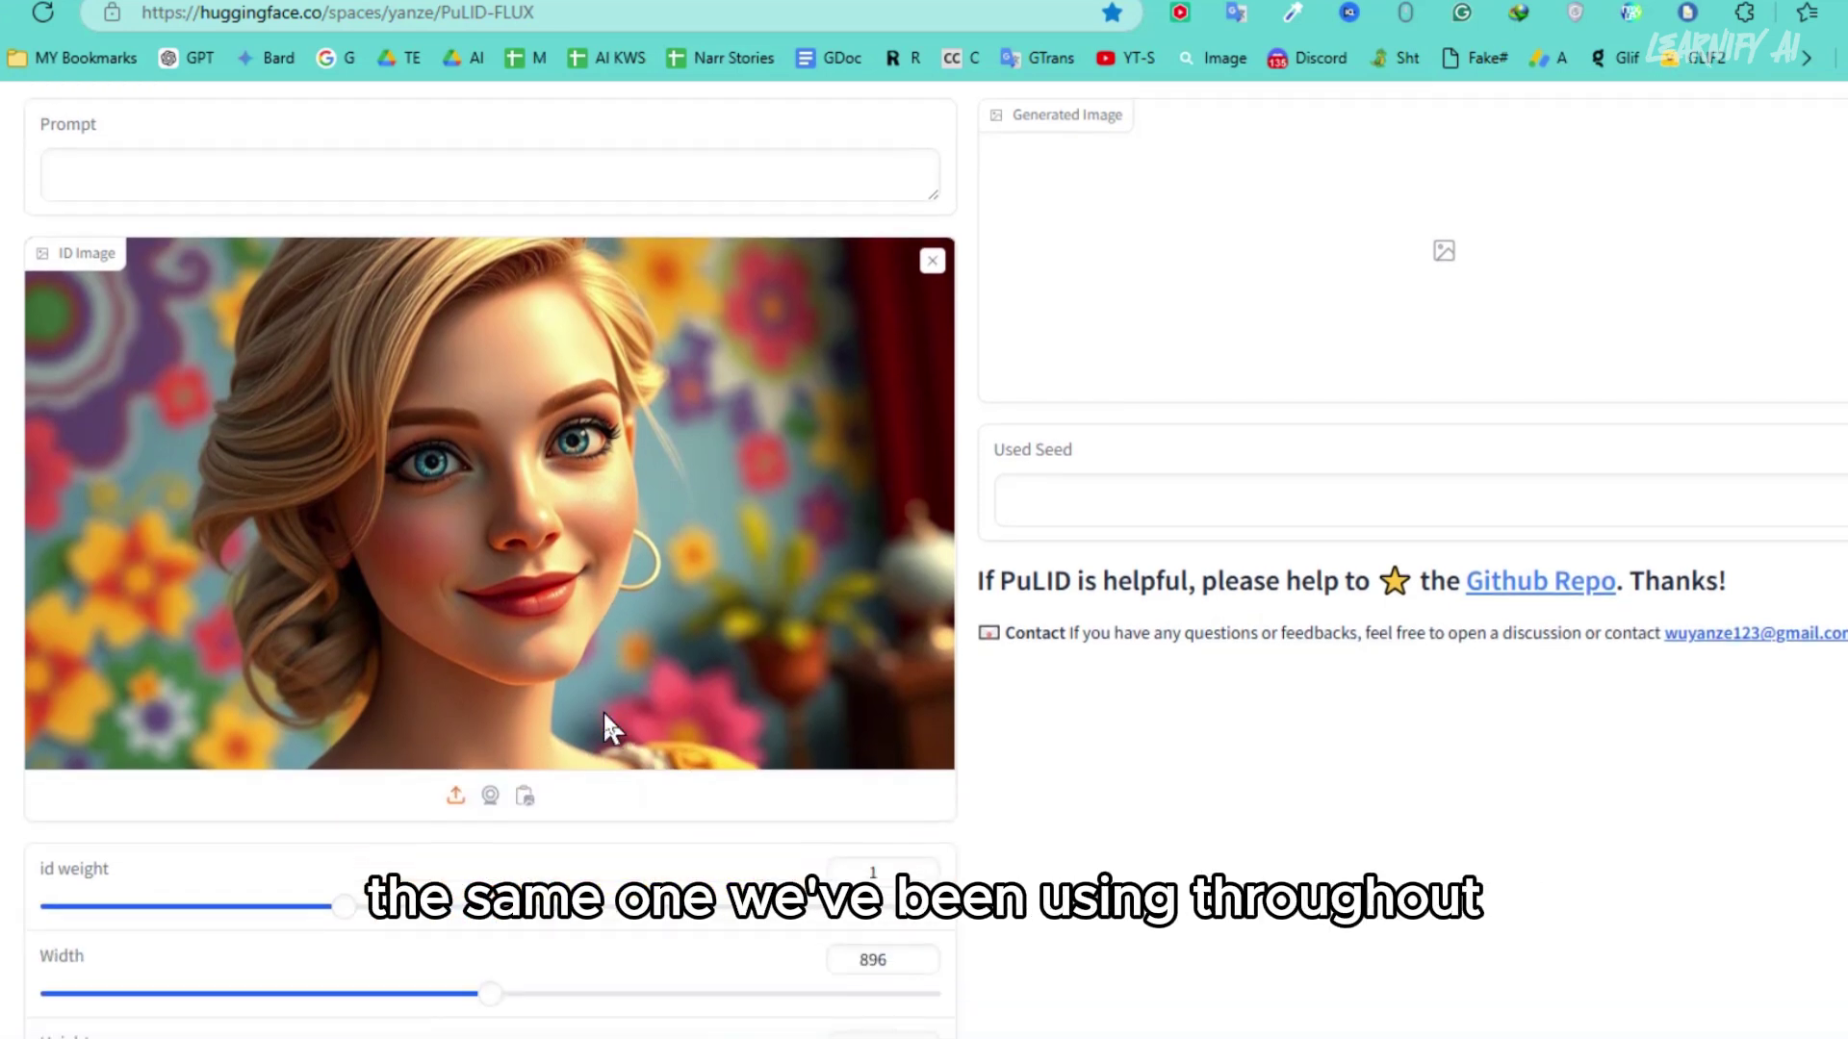
{"action": "scroll", "coordinate": [604, 713], "scroll_direction": "down", "scroll_amount": 4}
{"action": "left_click_drag", "start_coordinate": [499, 486], "coordinate": [640, 481]}
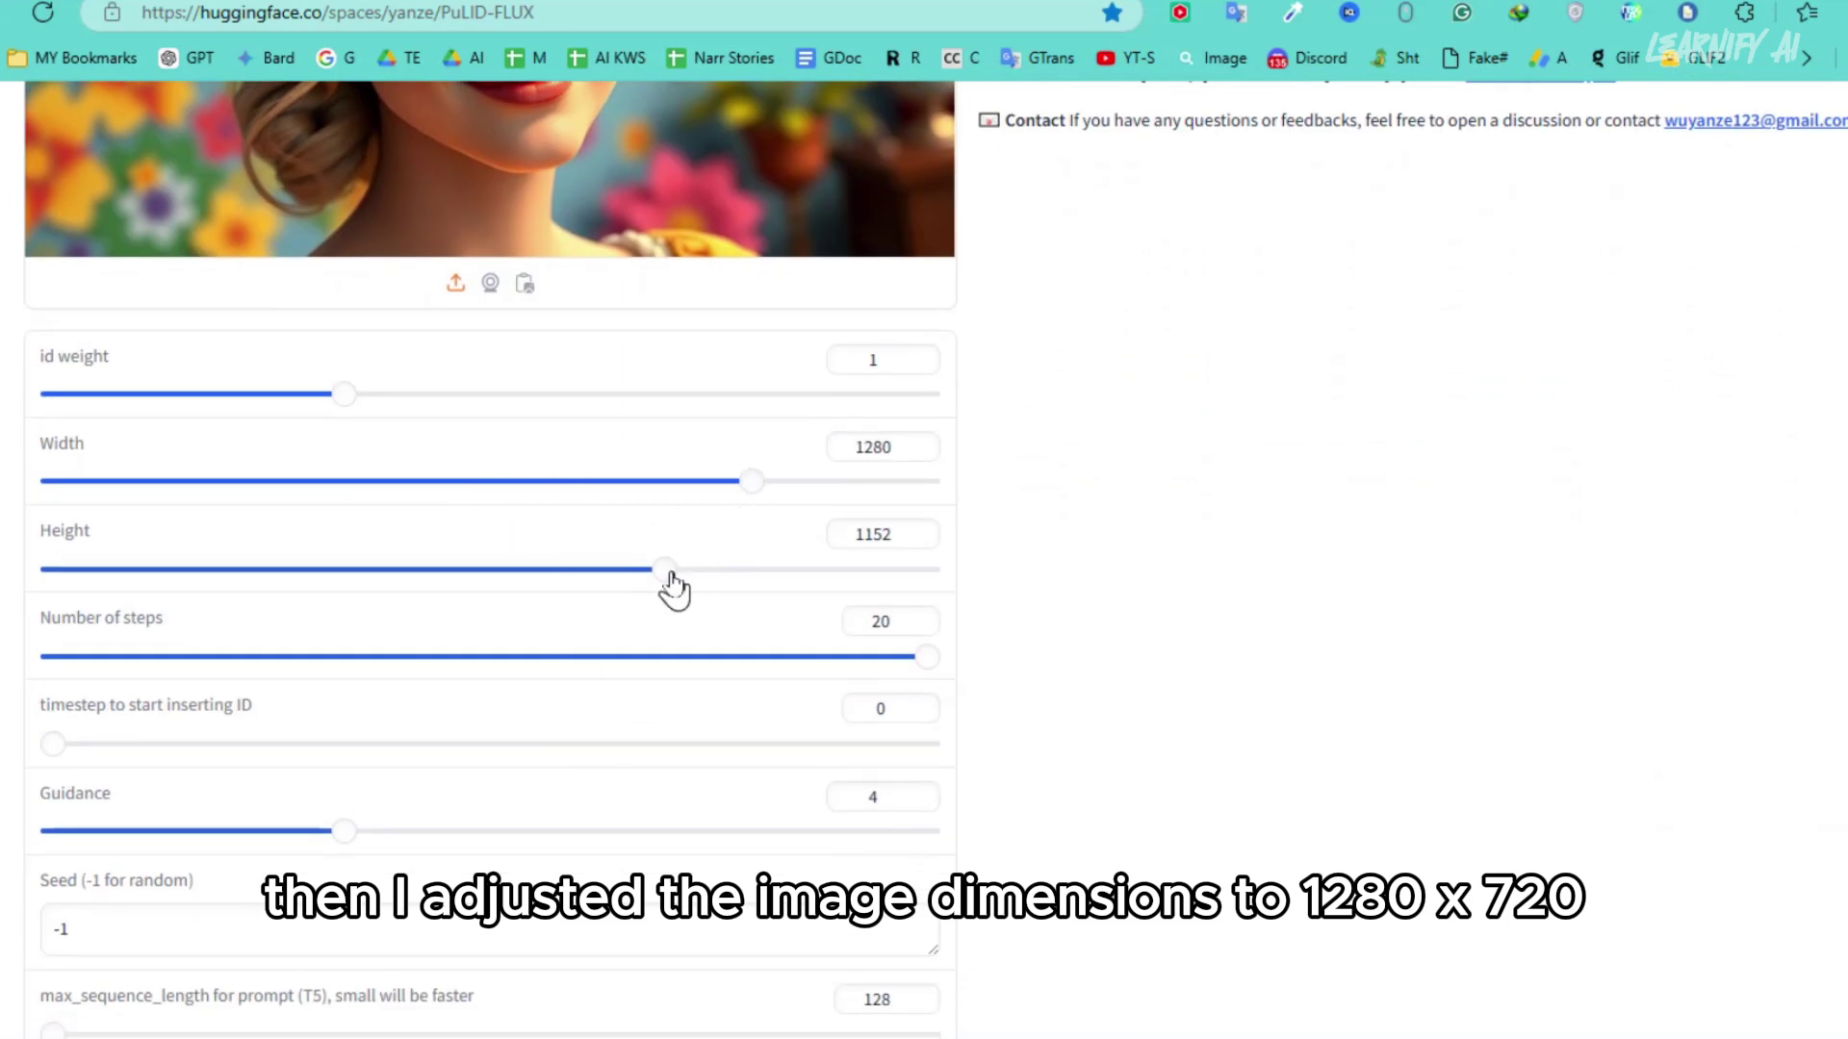
{"action": "left_click_drag", "start_coordinate": [672, 586], "coordinate": [450, 584]}
{"action": "scroll", "coordinate": [475, 813], "scroll_direction": "down", "scroll_amount": 1}
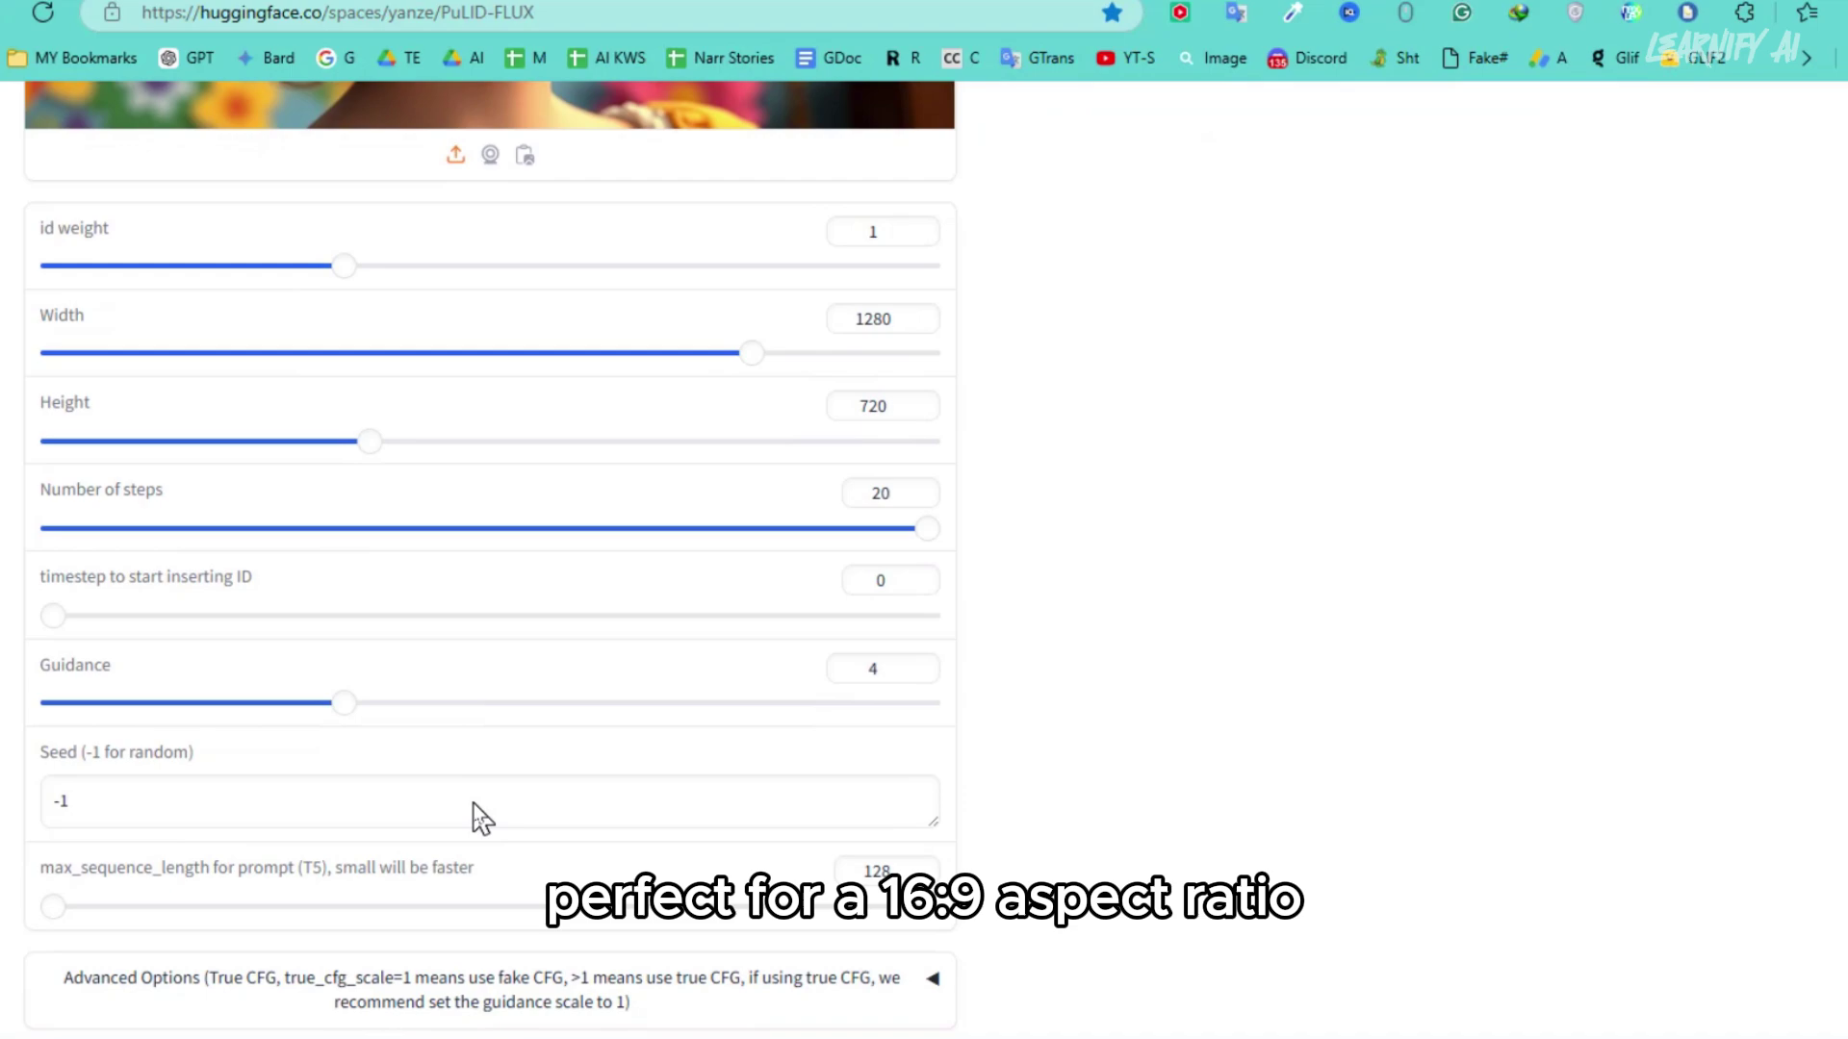
{"action": "scroll", "coordinate": [475, 813], "scroll_direction": "up", "scroll_amount": 10}
Paste the superhero scene prompt into Prompt and generate the image
{"action": "right_click", "coordinate": [551, 428]}
{"action": "left_click", "coordinate": [618, 630]}
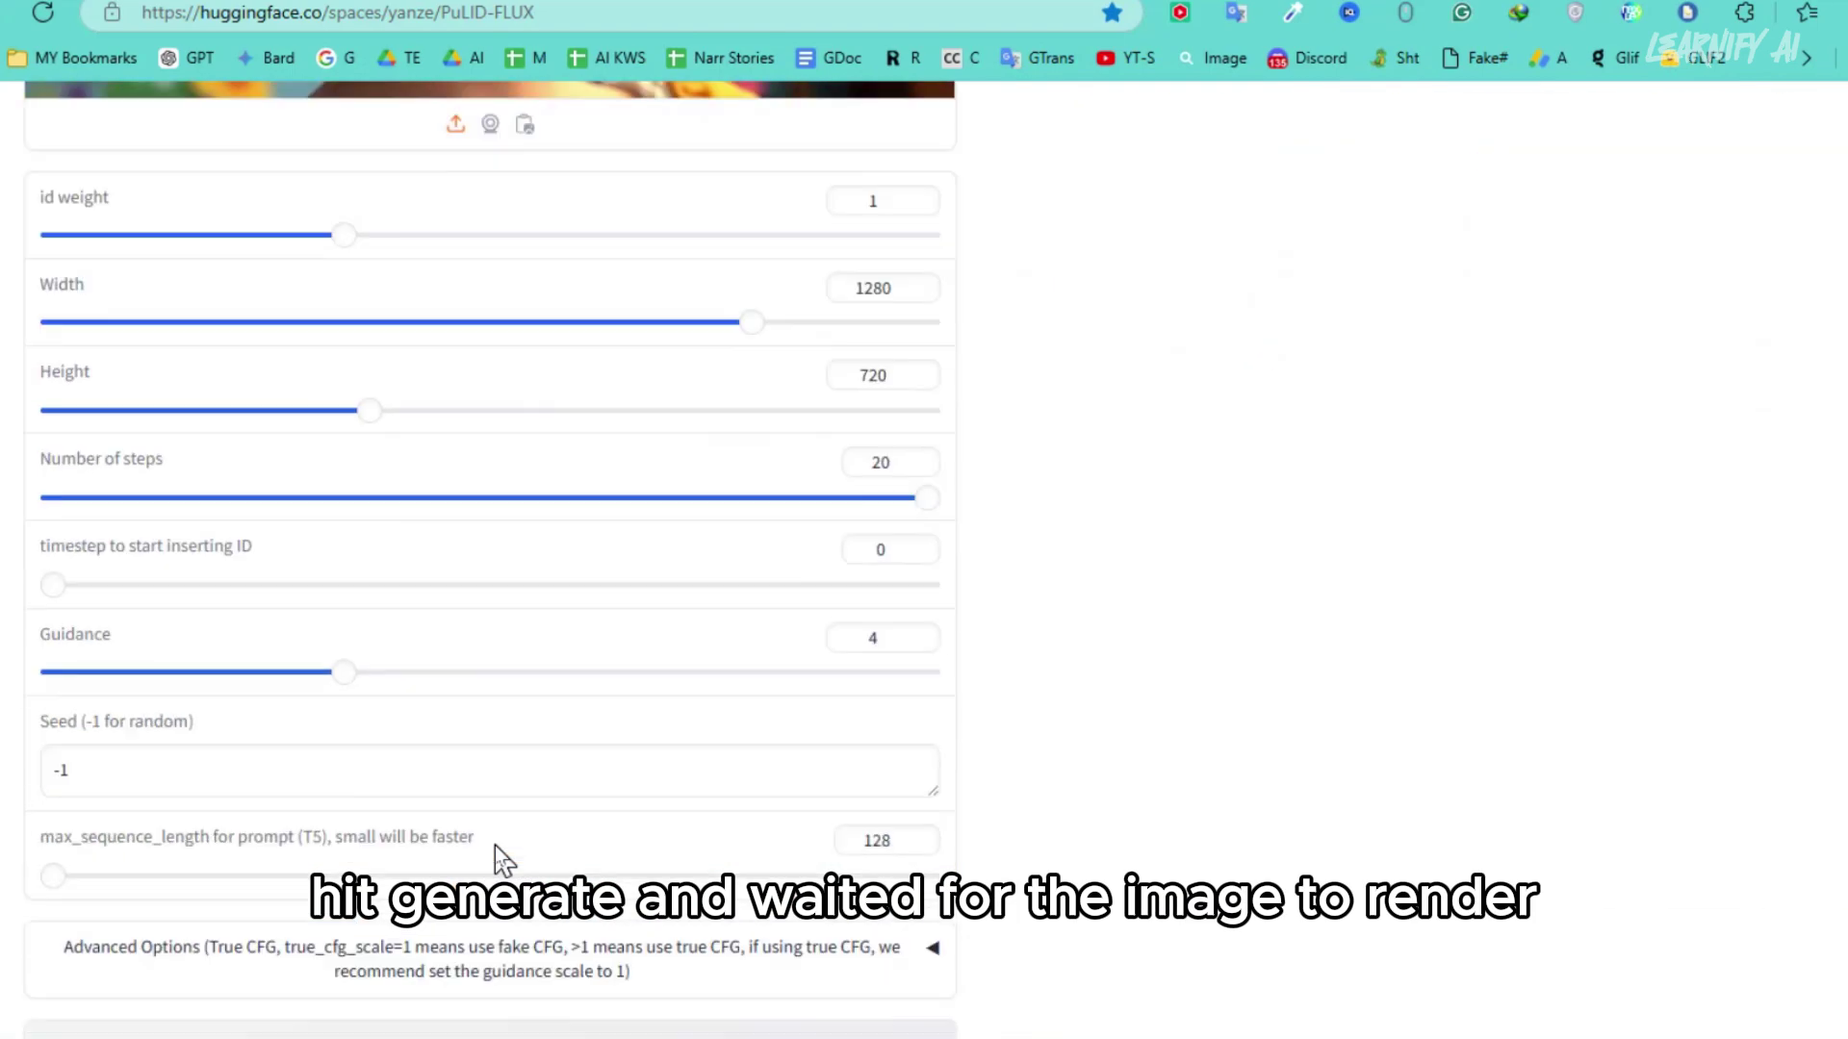
{"action": "scroll", "coordinate": [495, 857], "scroll_direction": "down", "scroll_amount": 4}
{"action": "left_click", "coordinate": [466, 676]}
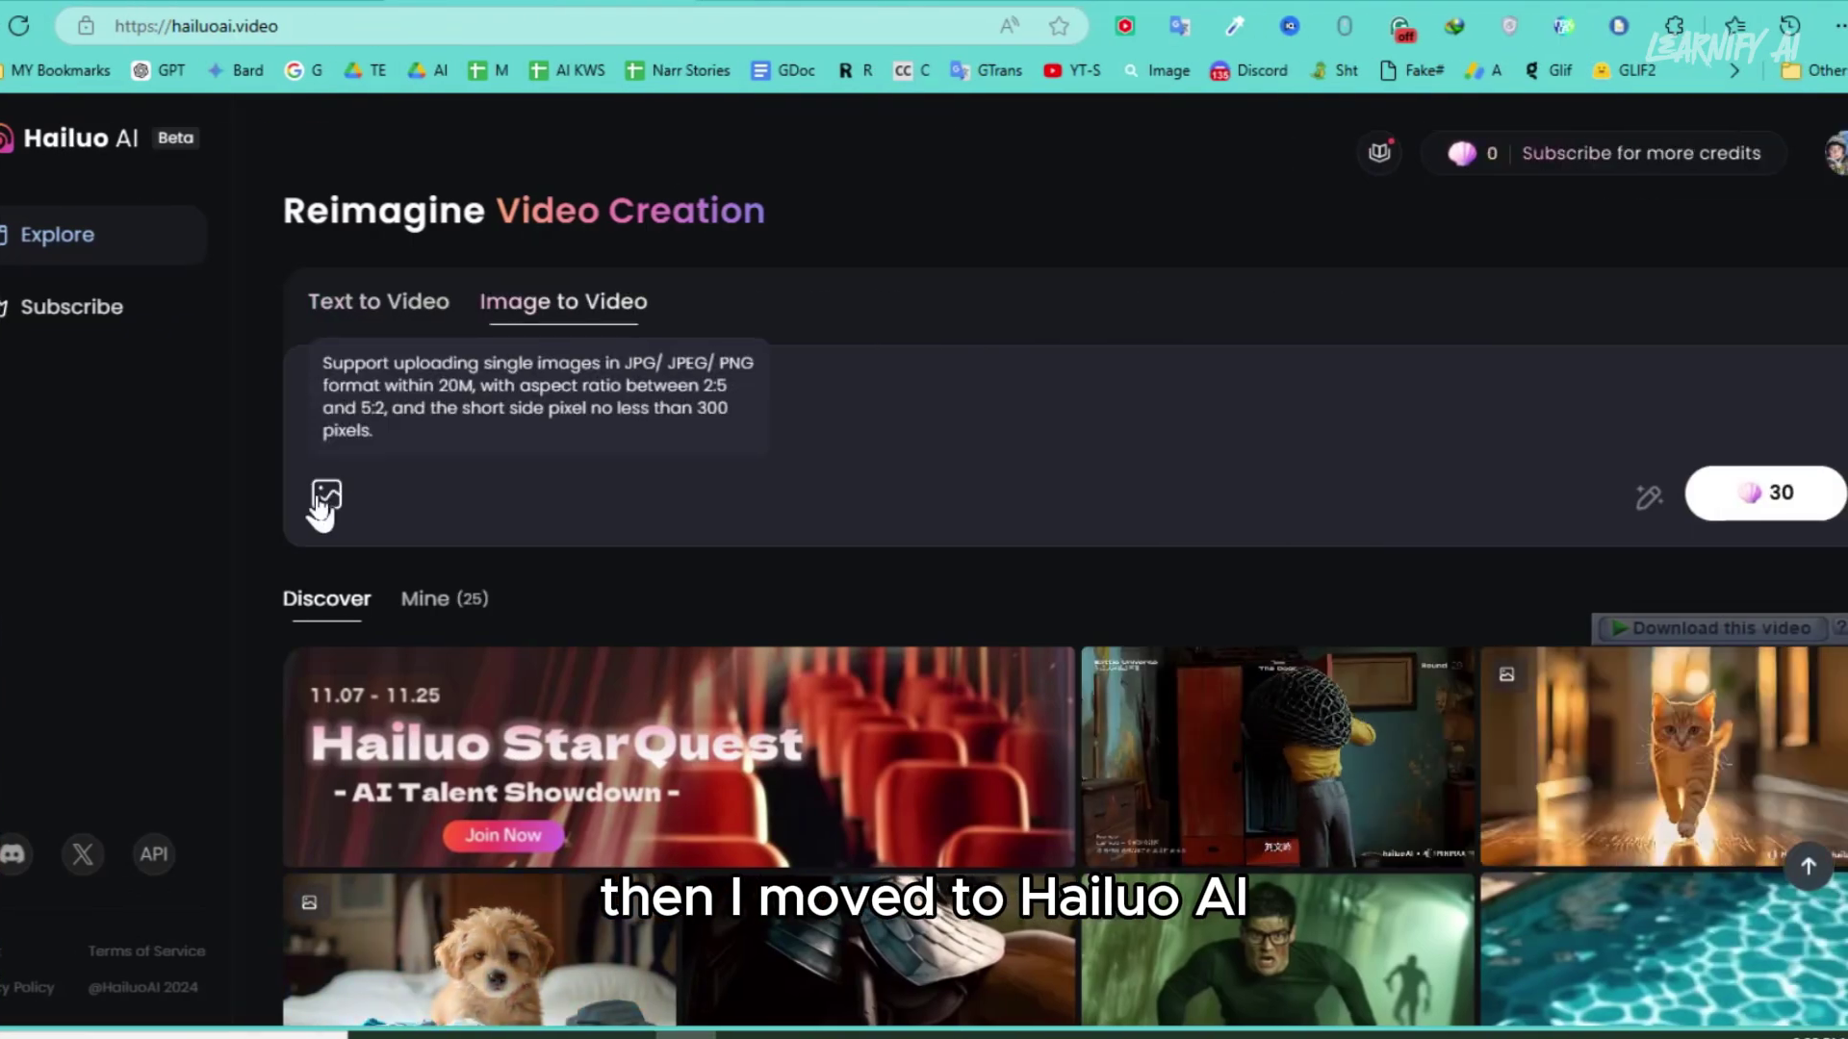
Upload image.png as the source image for Hailuo AI's Image to Video
{"action": "left_click", "coordinate": [323, 497]}
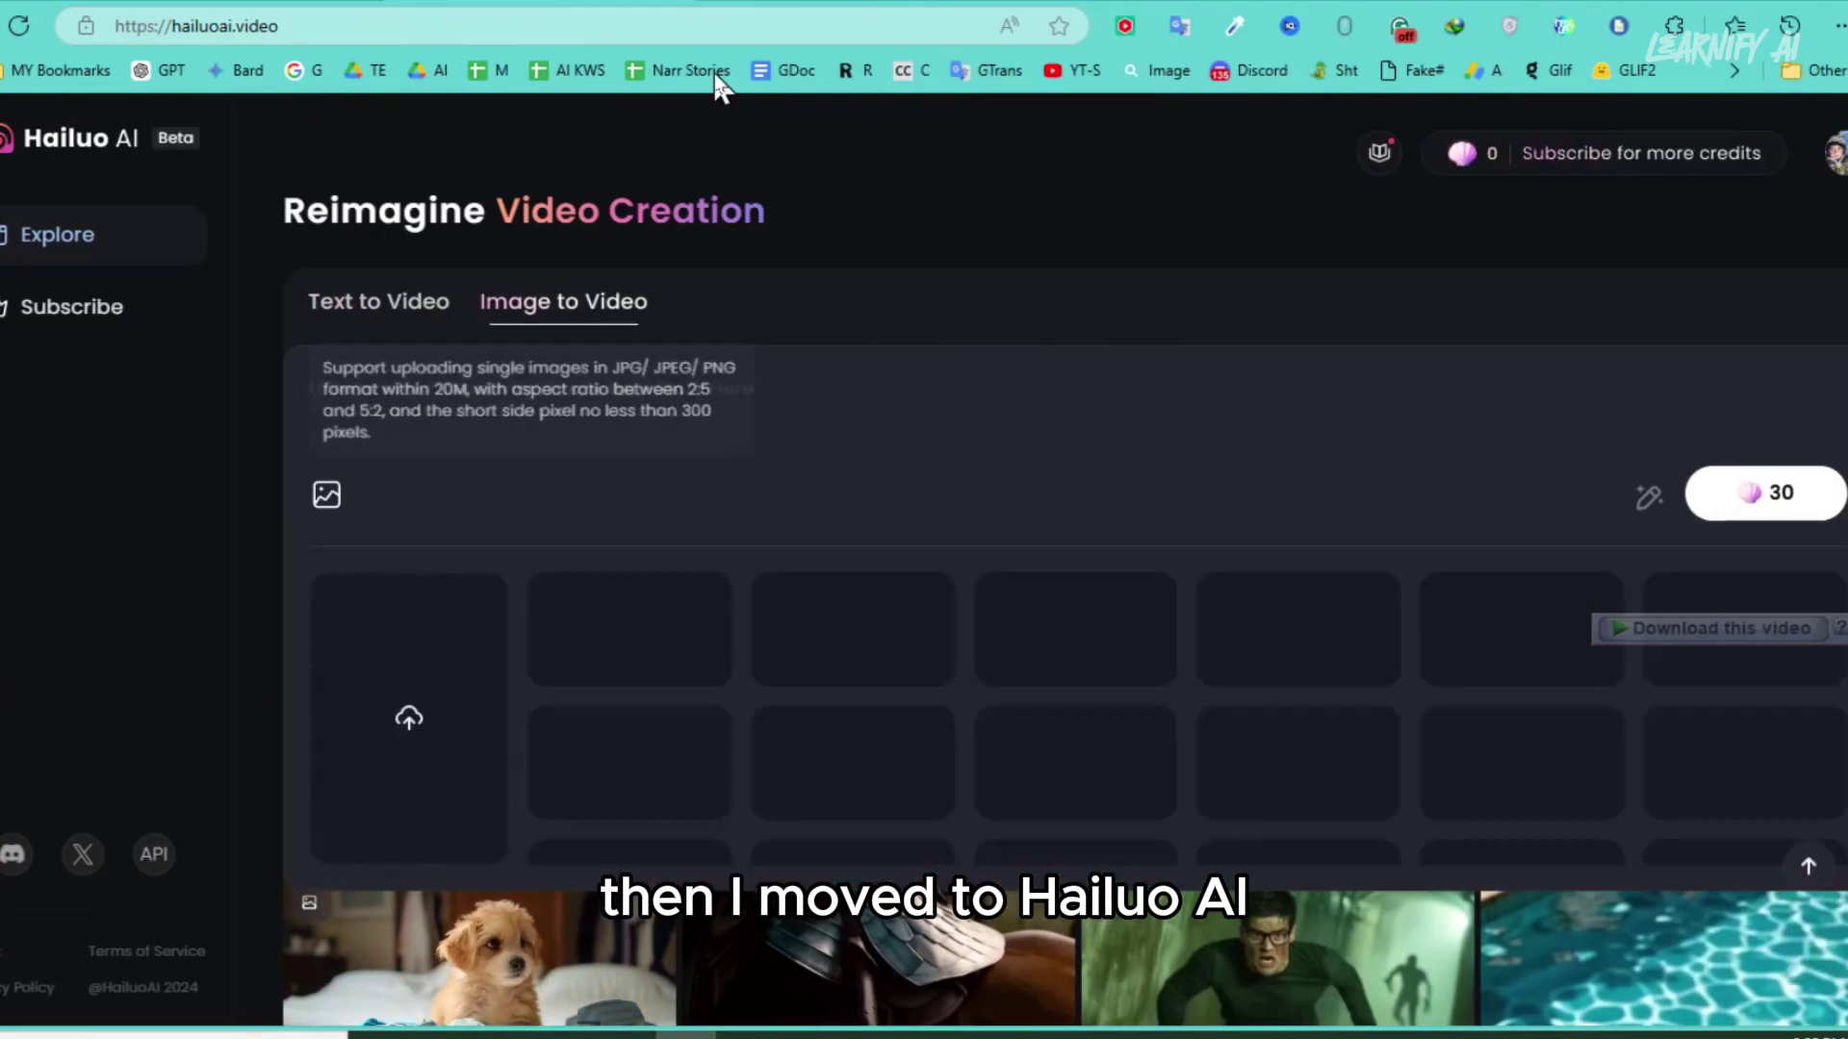
{"action": "left_click", "coordinate": [458, 731]}
{"action": "left_click", "coordinate": [511, 188]}
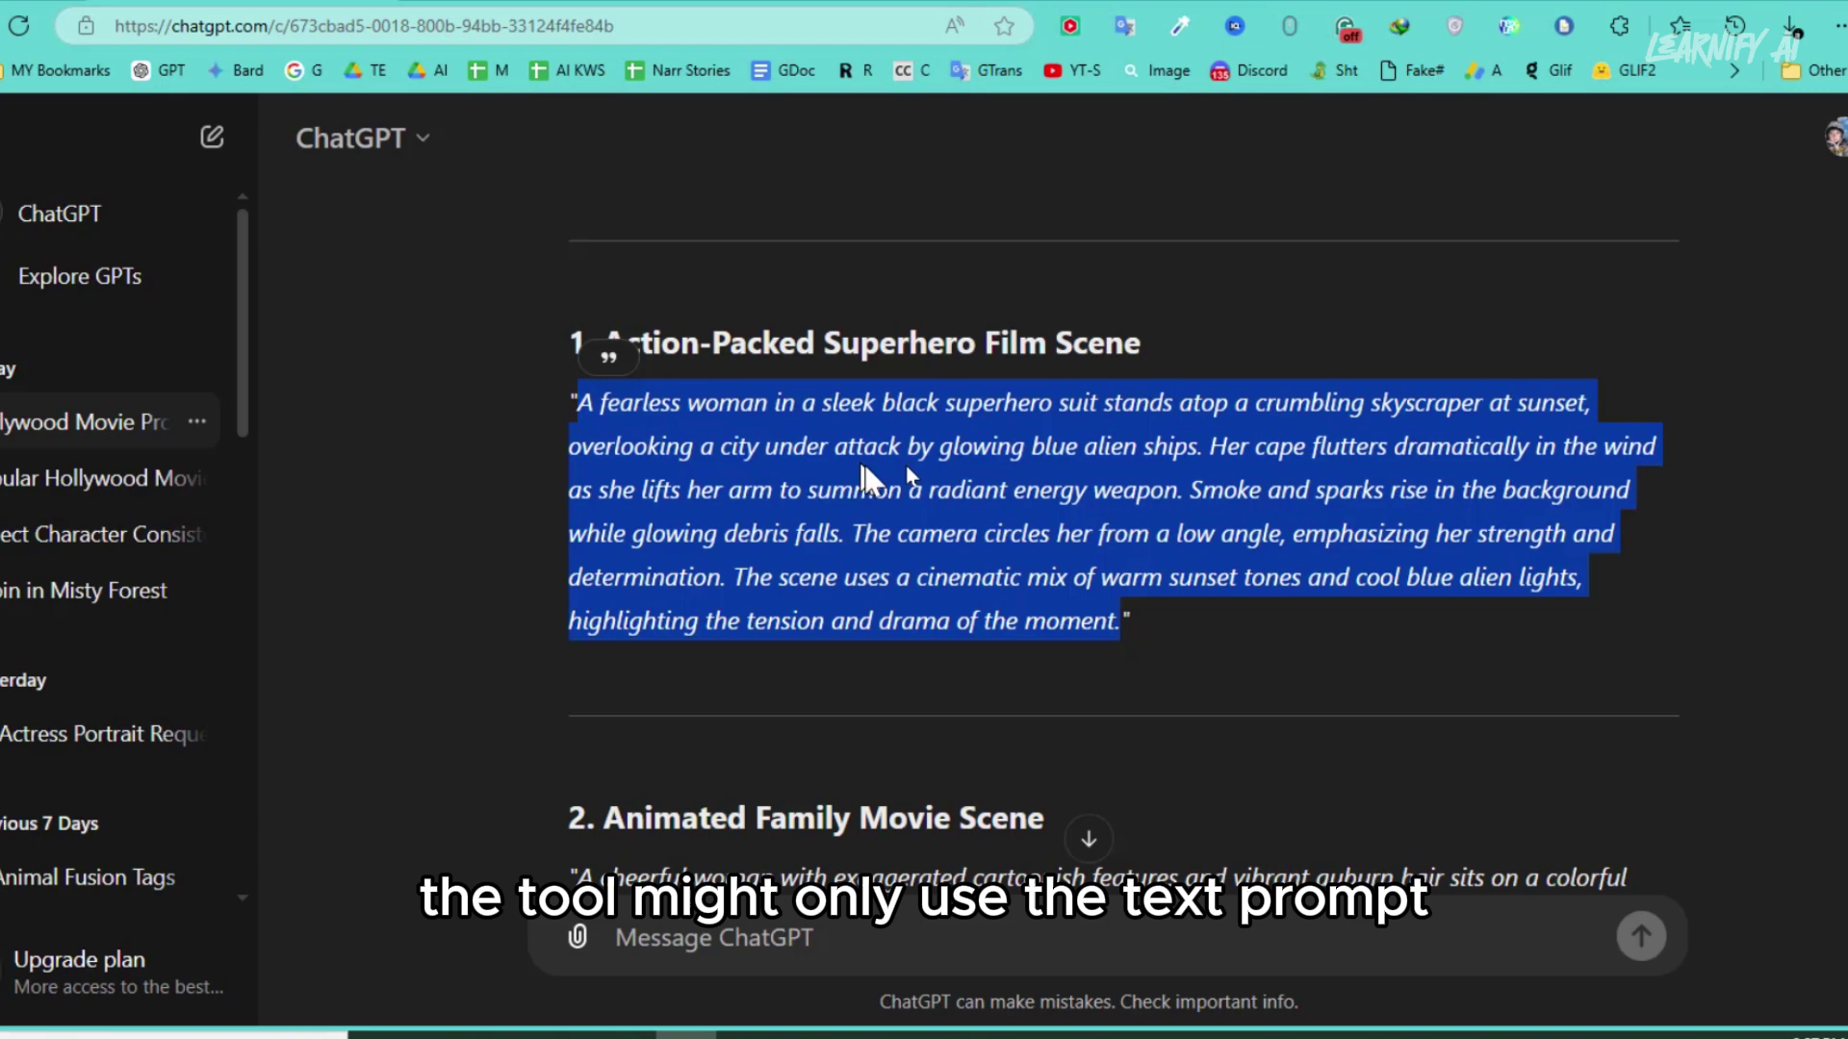
Paste the superhero scene prompt as the video description and start the 30-credit generation
{"action": "right_click", "coordinate": [900, 460]}
{"action": "left_click", "coordinate": [929, 481]}
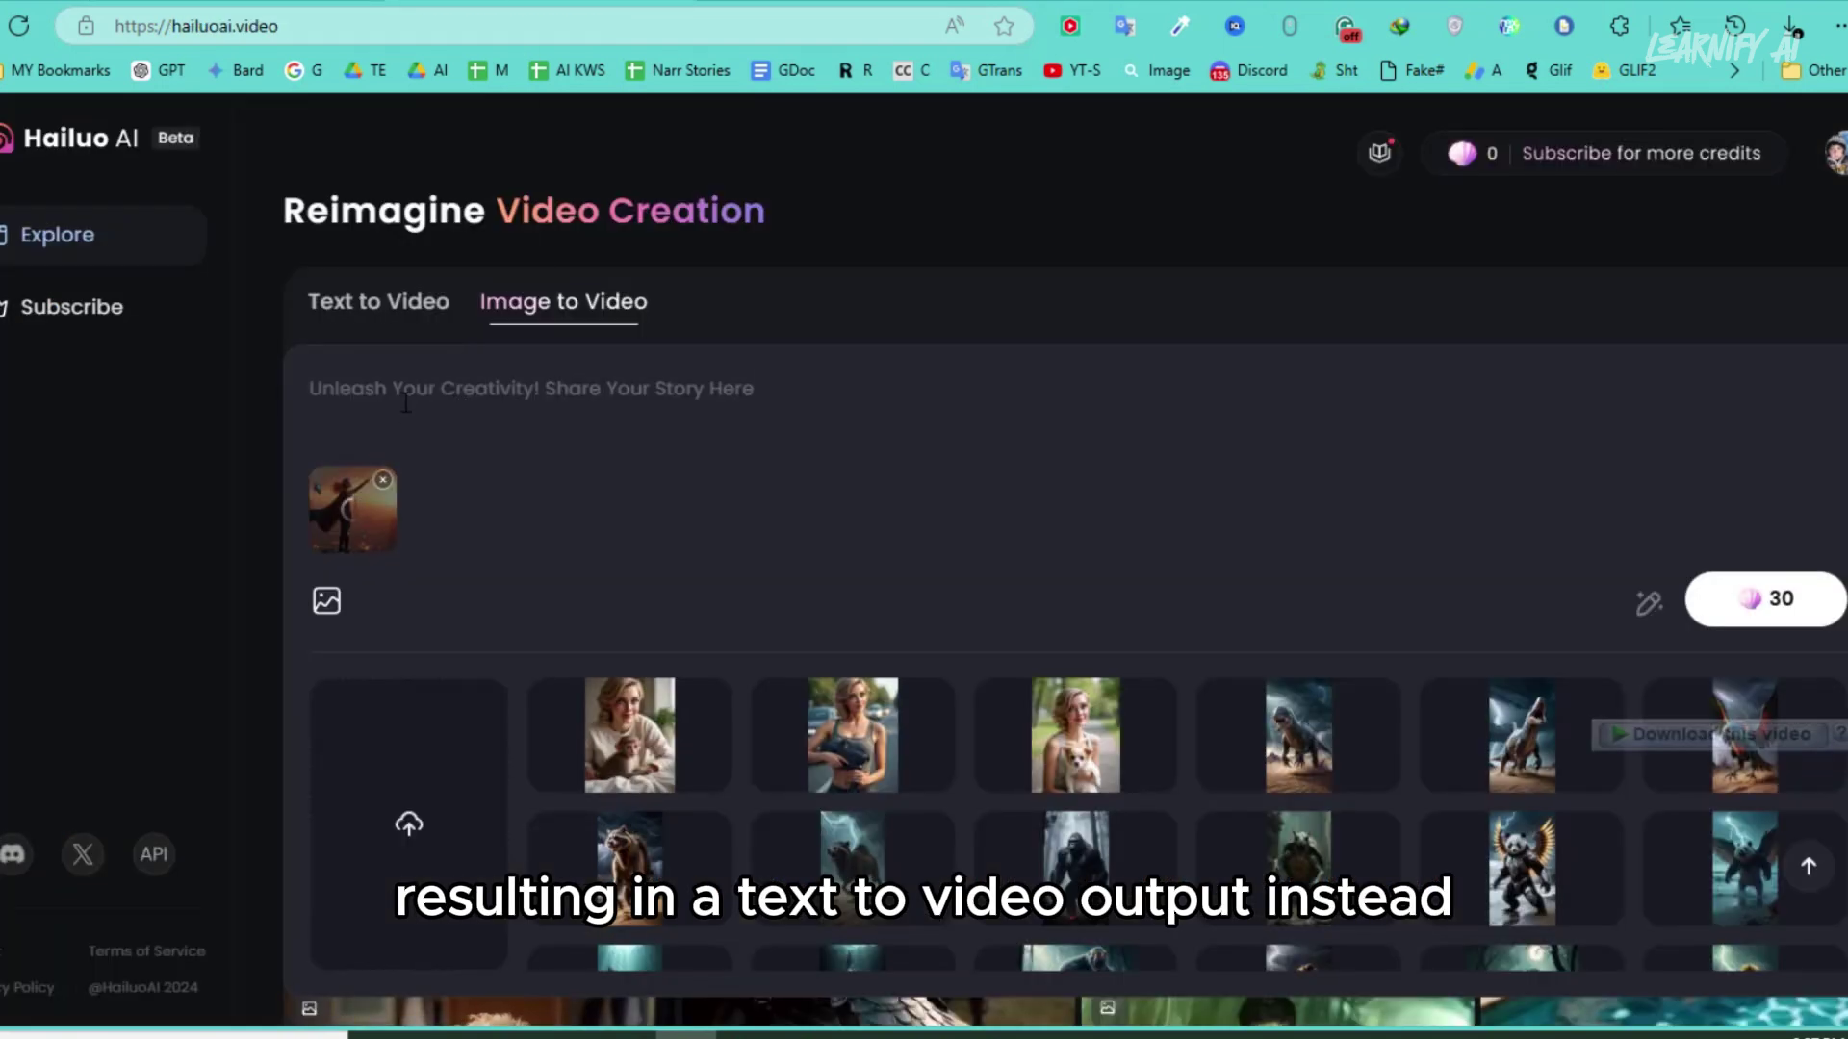
{"action": "right_click", "coordinate": [408, 395]}
{"action": "left_click", "coordinate": [485, 591]}
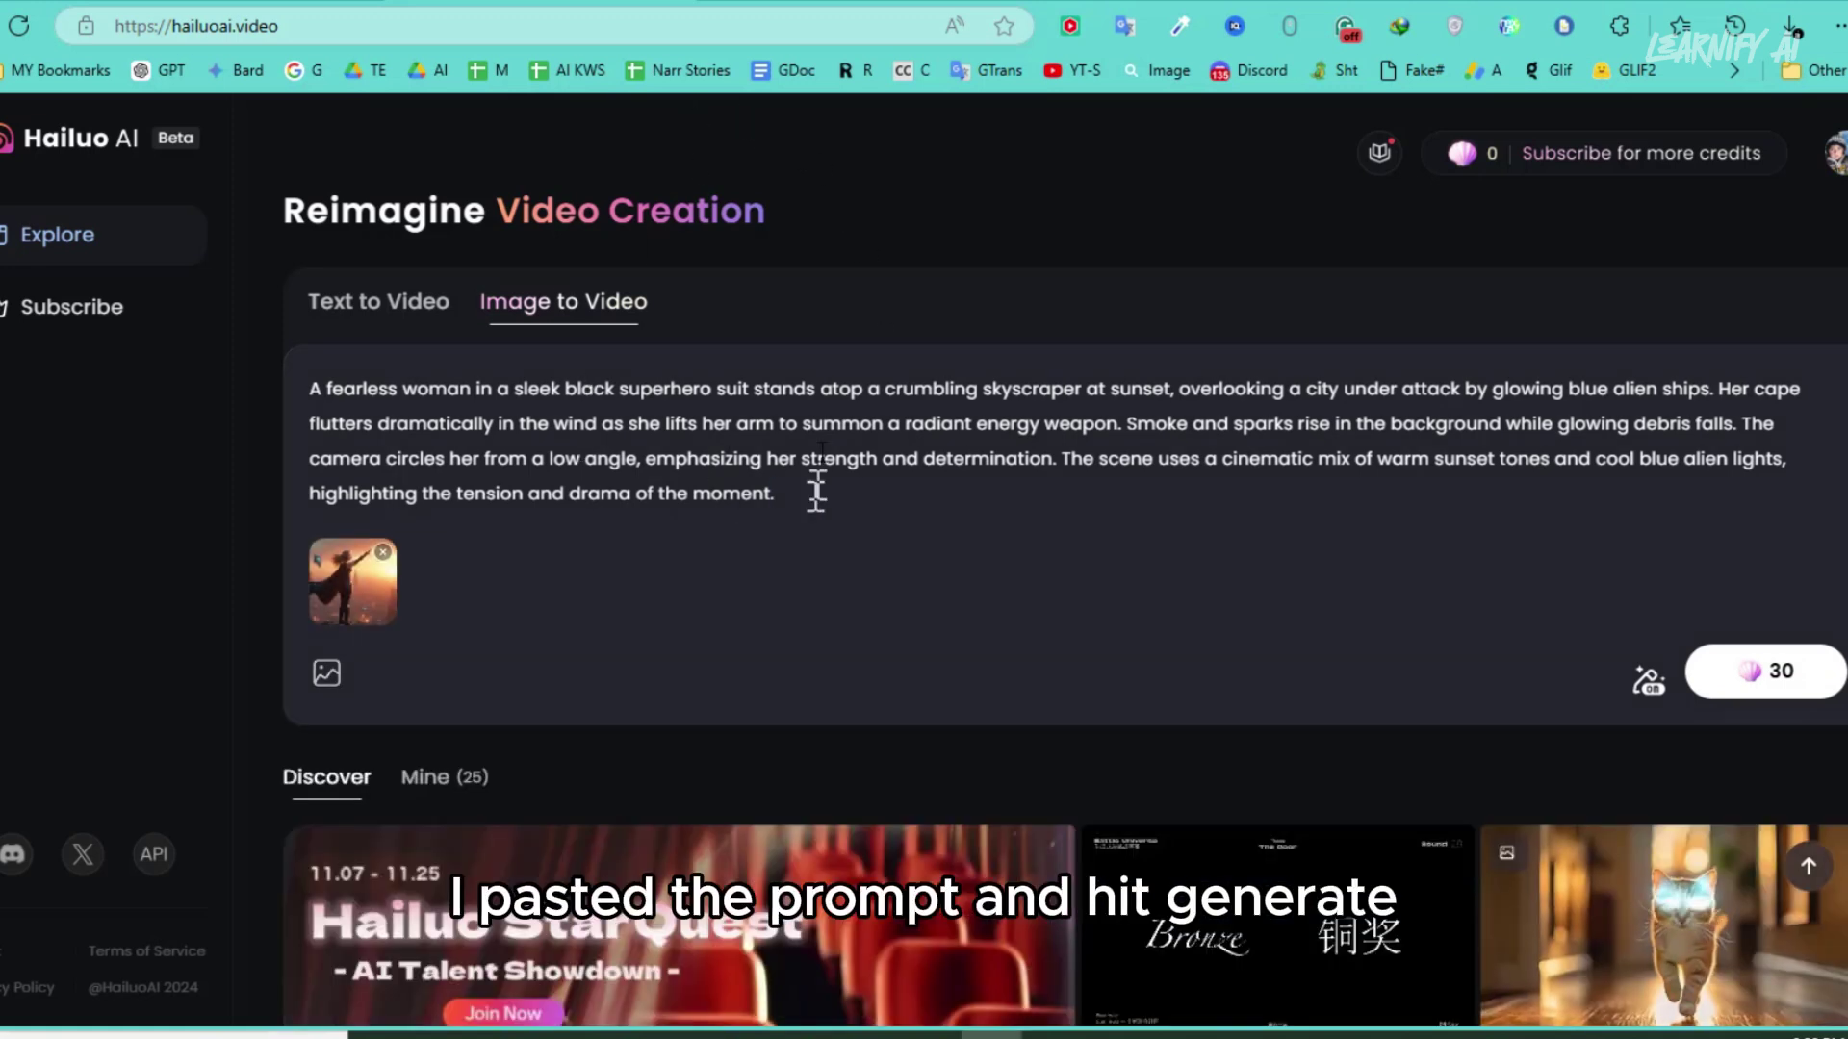
{"action": "left_click", "coordinate": [1769, 671]}
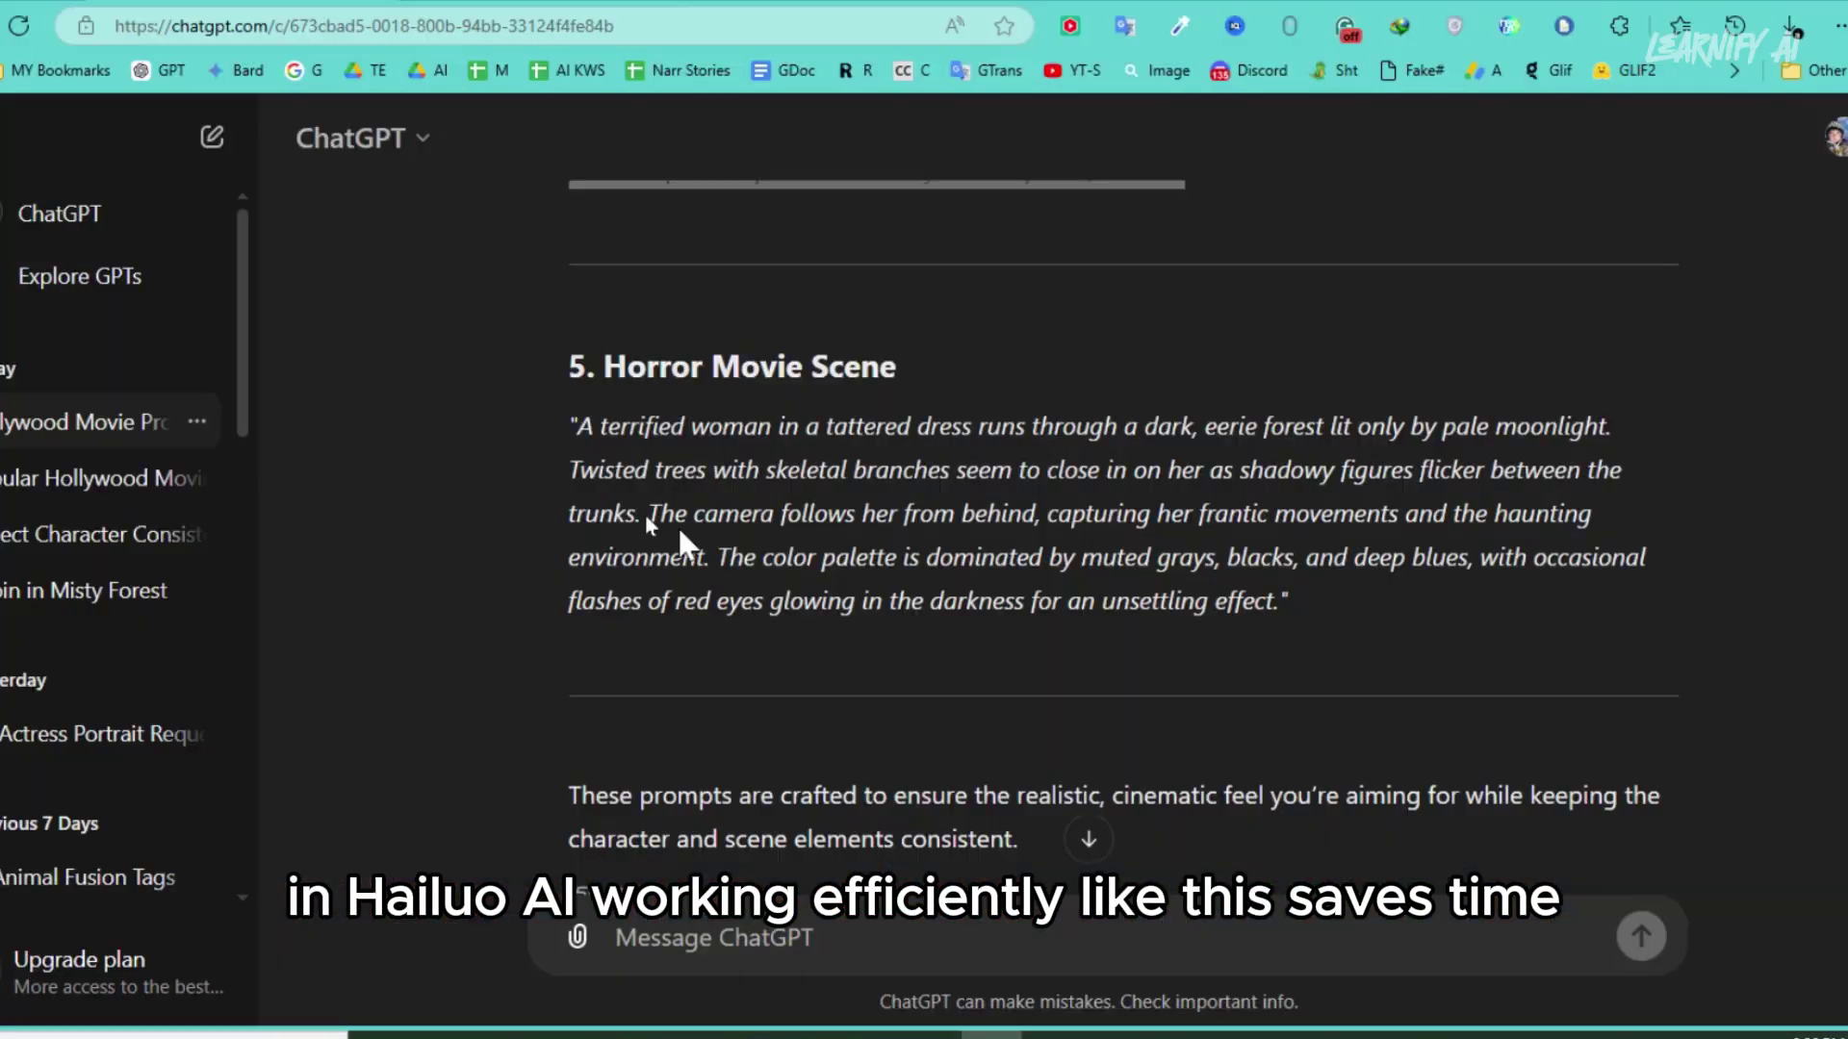
Select an entire scene prompt paragraph in ChatGPT
{"action": "triple_click", "coordinate": [677, 523]}
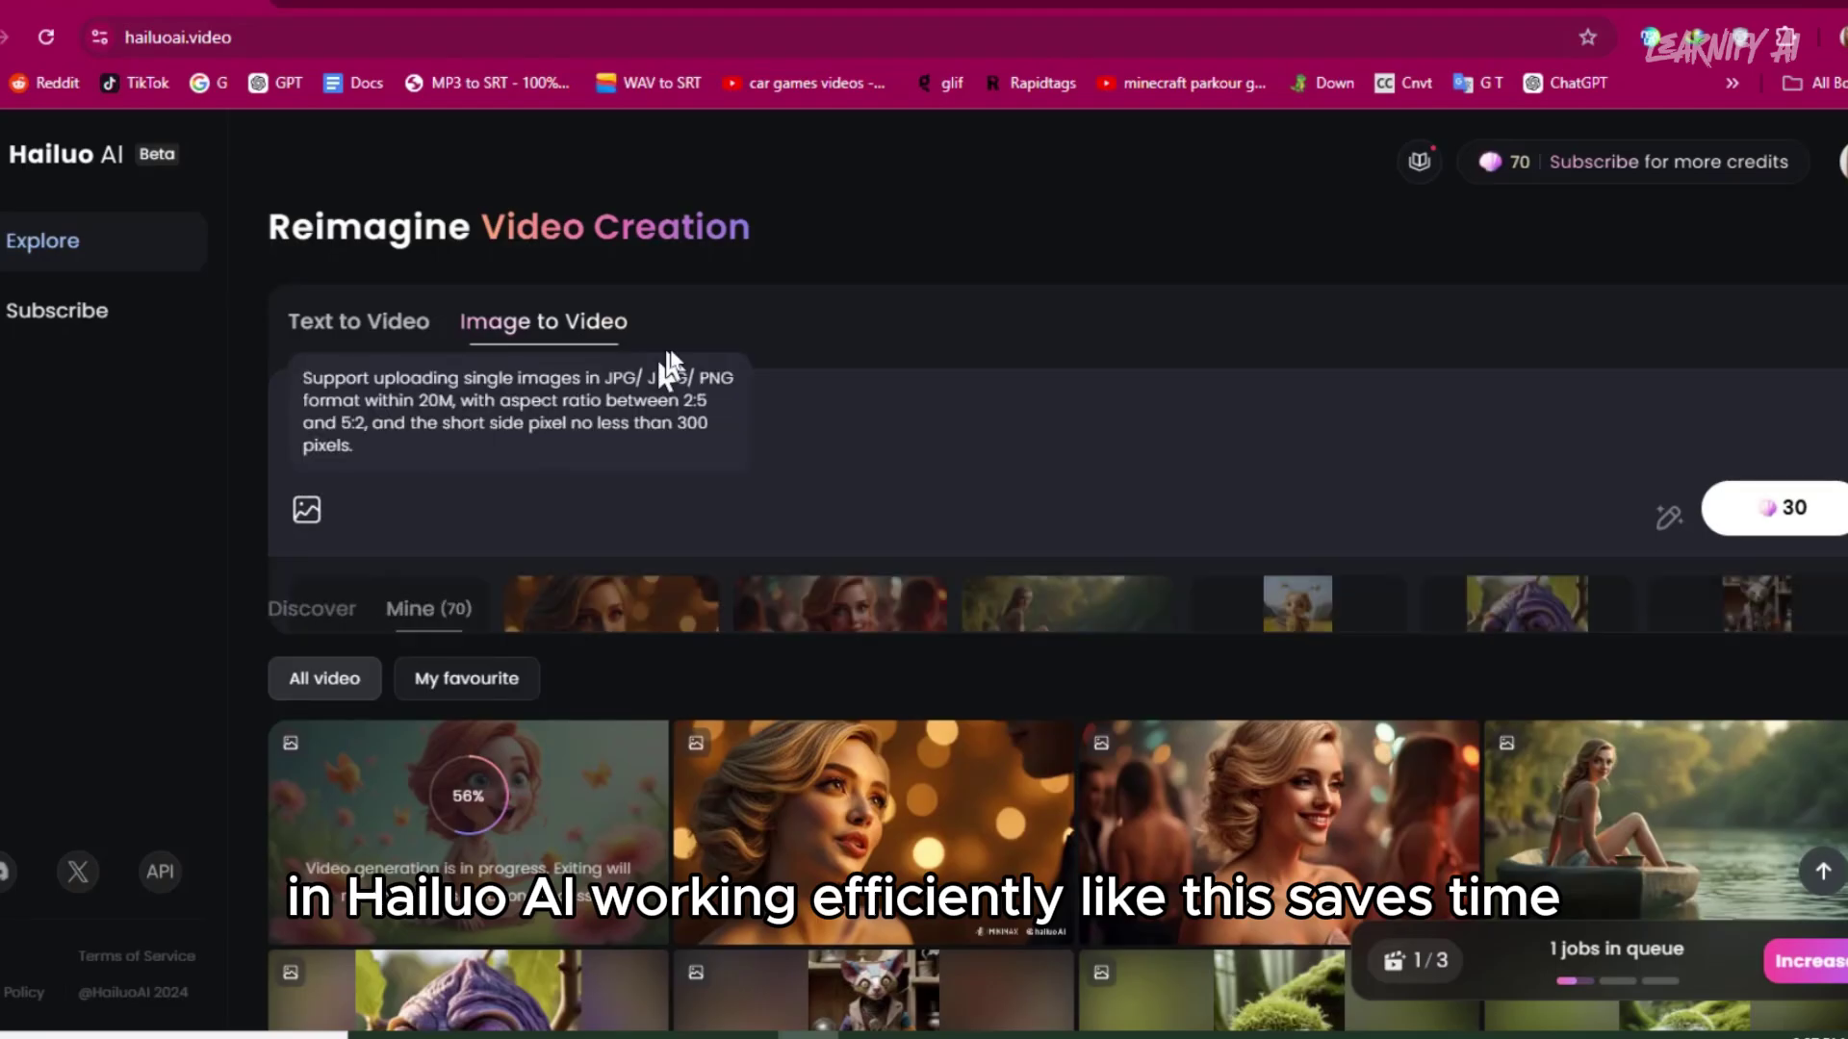